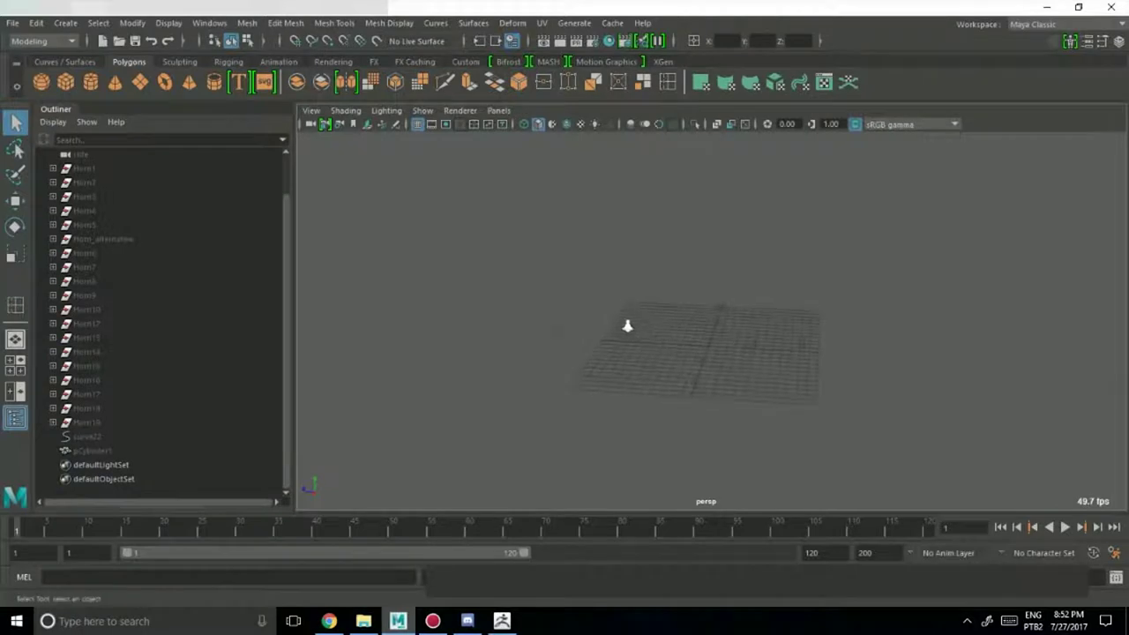
alt+drag(839, 326, 759, 315)
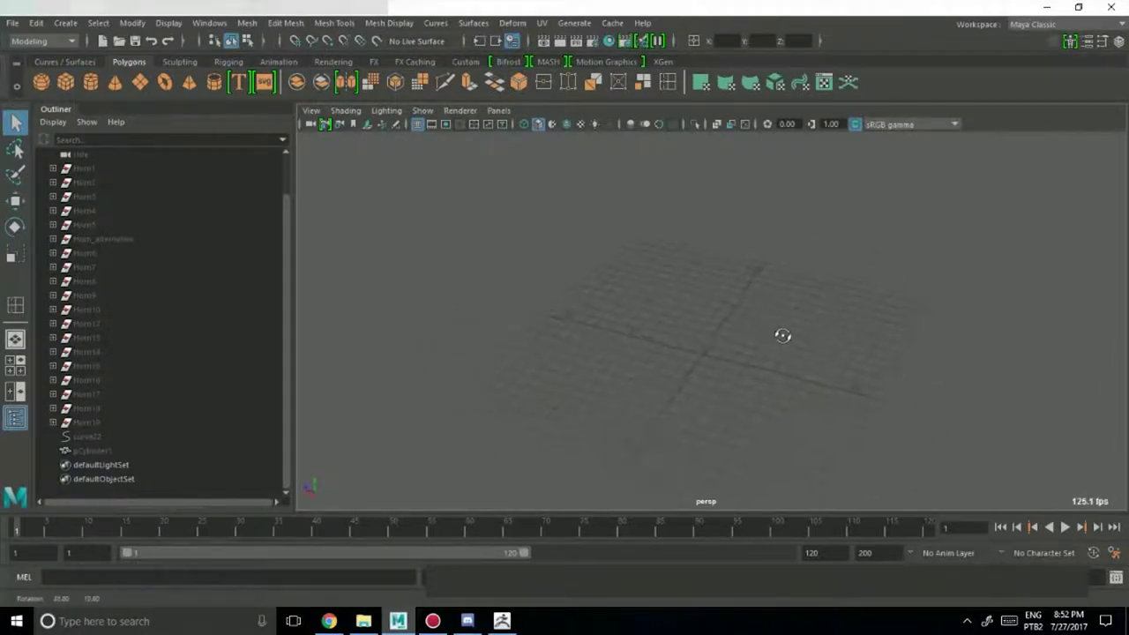
alt+drag(857, 315, 794, 328)
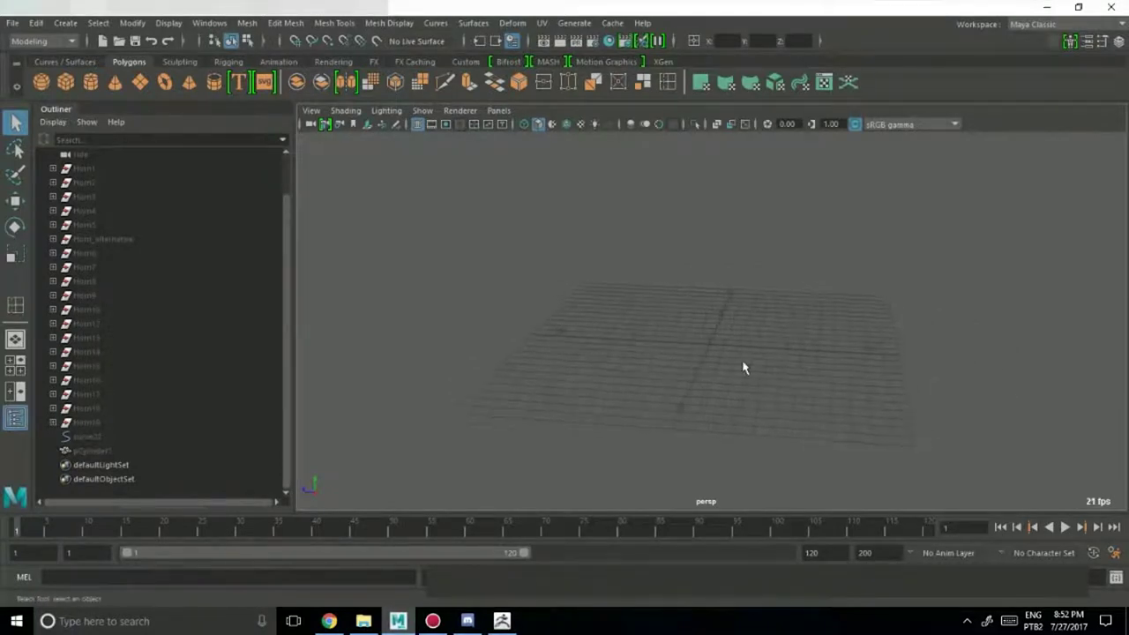
alt+drag(718, 335, 737, 307)
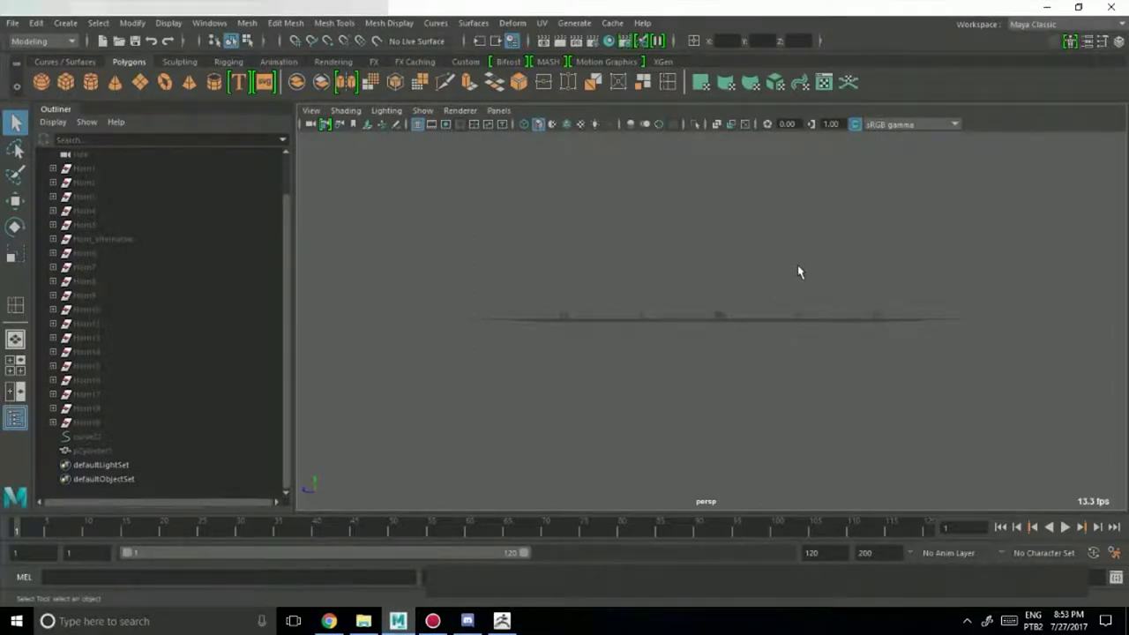
Switch from the perspective view to the side view and show it full size, framed around the origin.
key(space)
key(space)
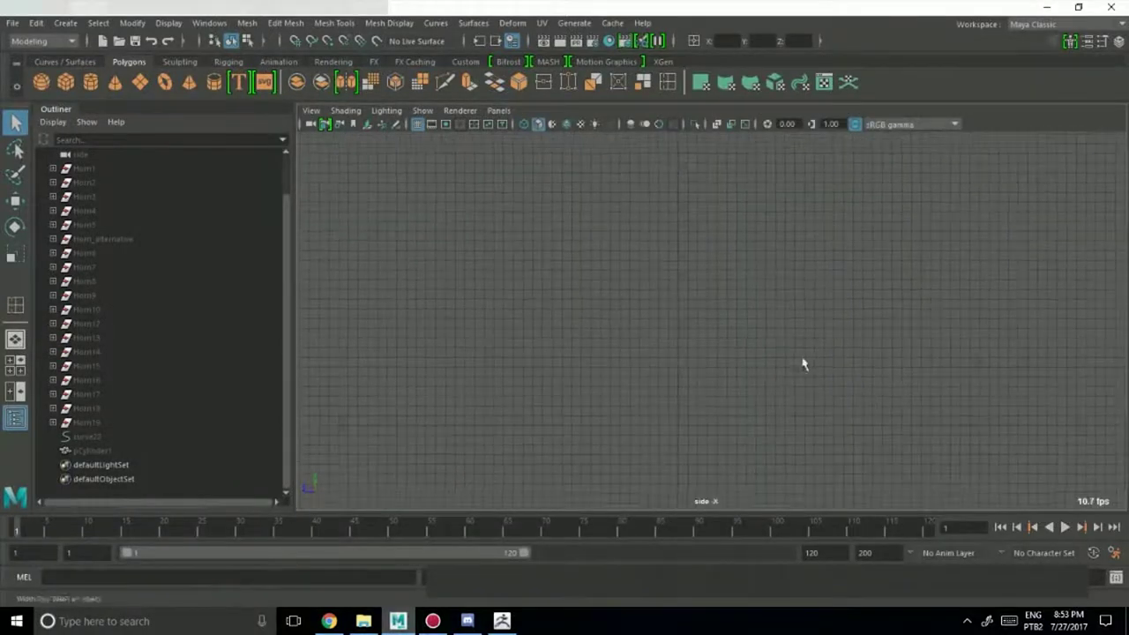
scroll(752, 423, up, 3)
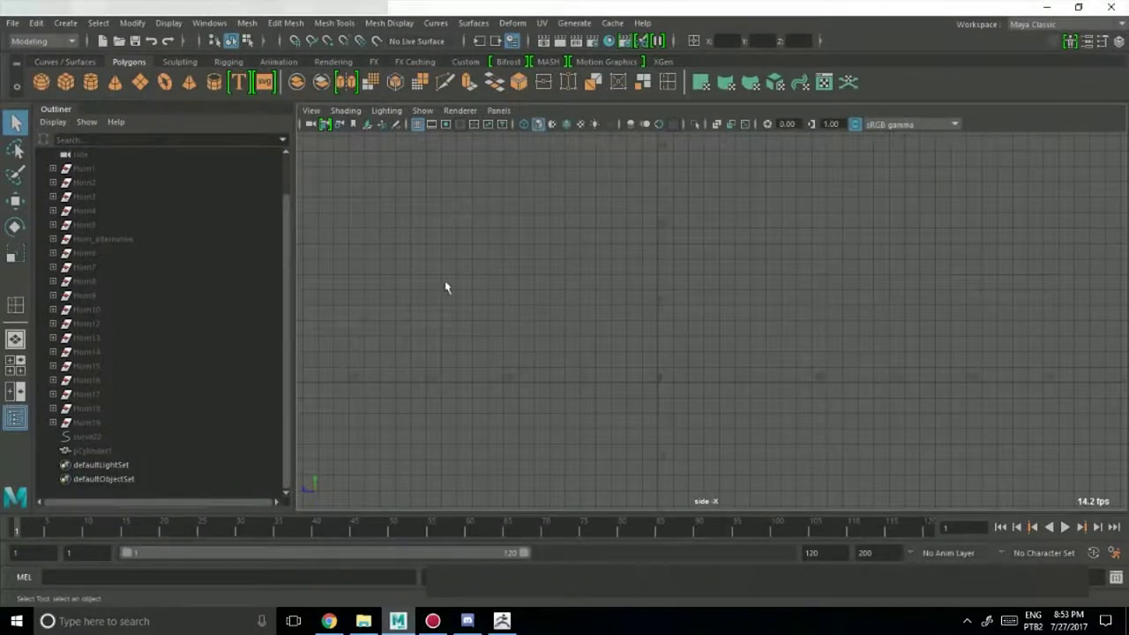
alt+middle_drag(827, 344, 834, 311)
alt+right_drag(833, 311, 886, 307)
alt+middle_drag(886, 312, 829, 290)
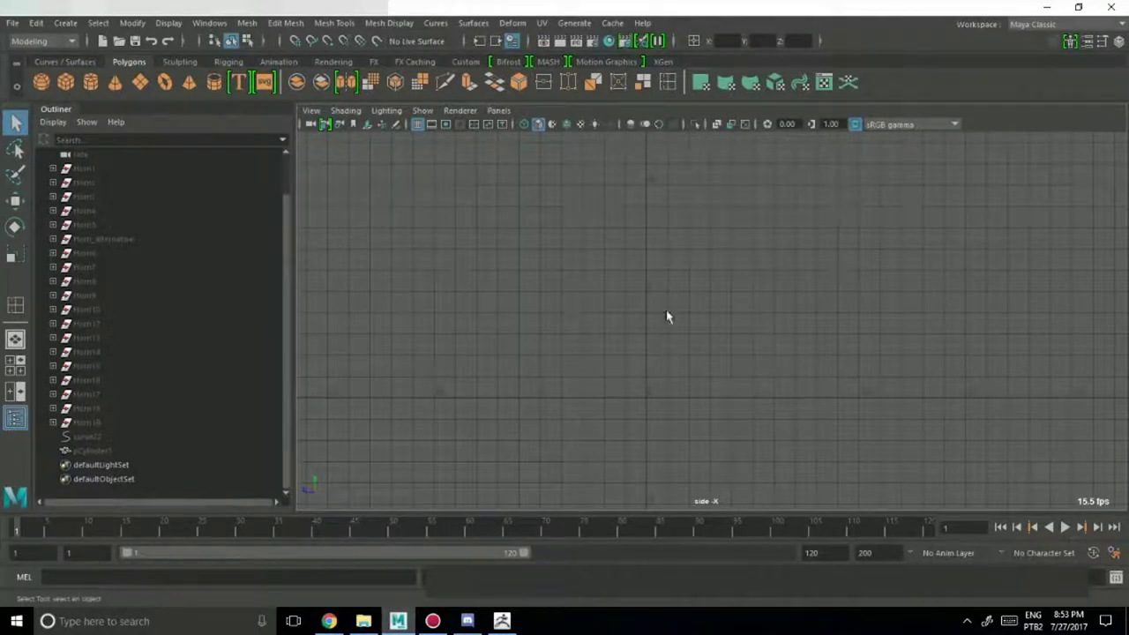
key(space)
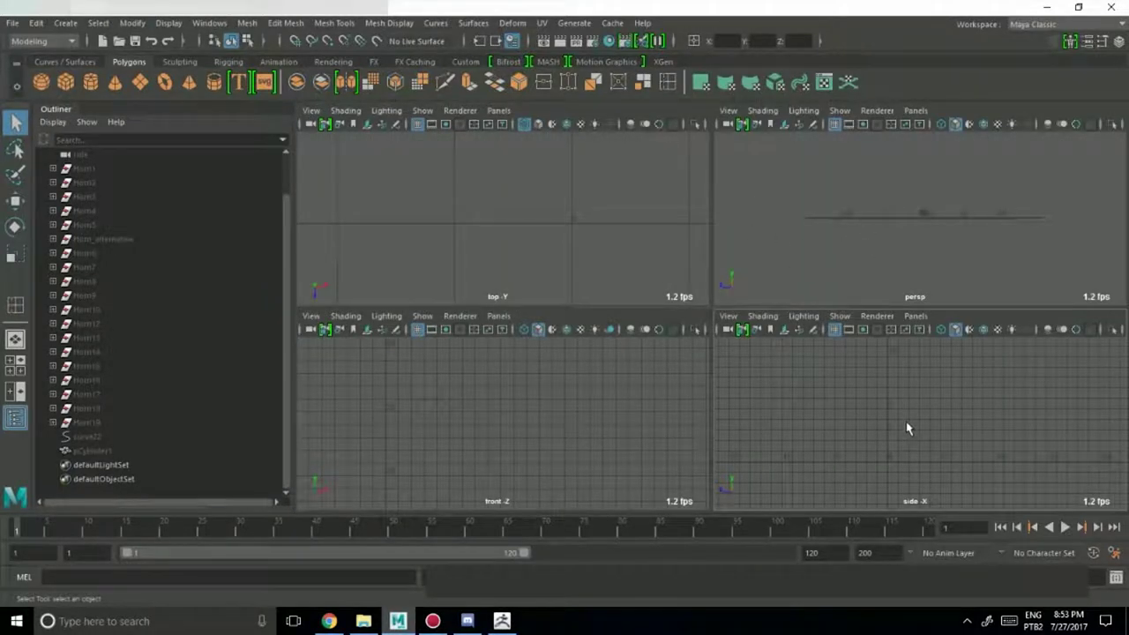
key(space)
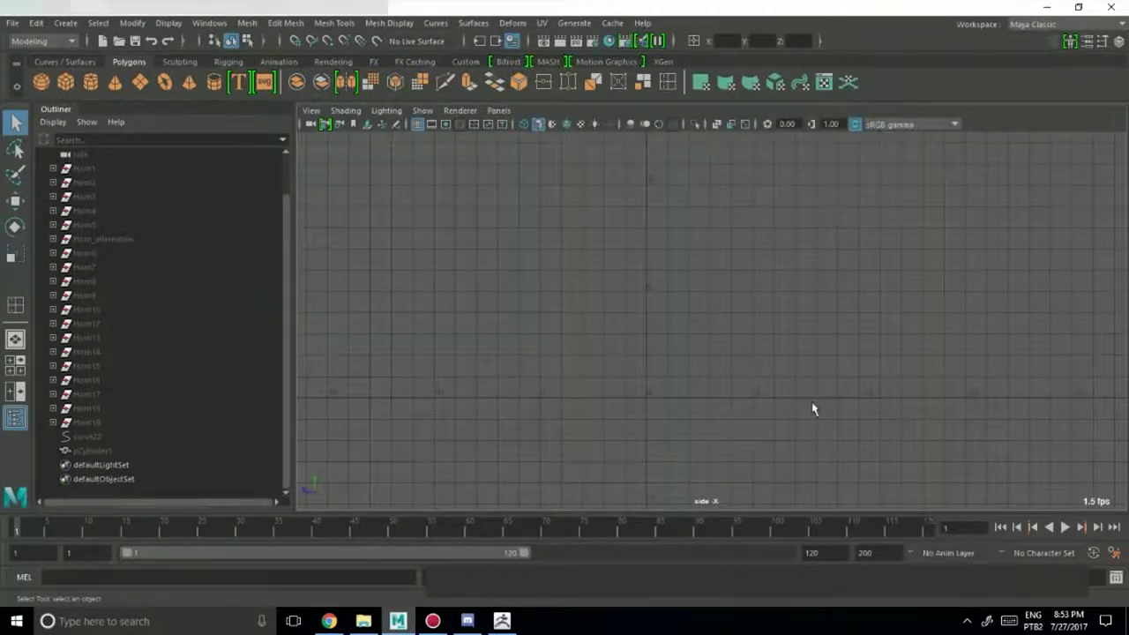
Draw an eight-point CV curve in the side view, starting at the origin, bulging outward and ending on the vertical axis at about 13.6 units height.
click(66, 22)
mouse_move(133, 130)
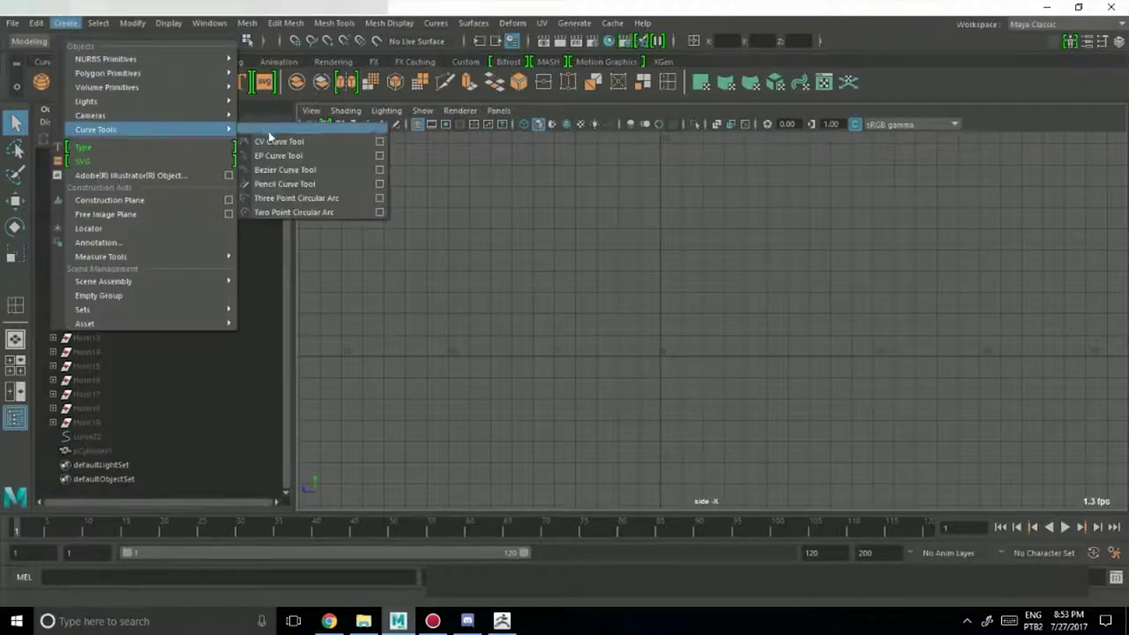
click(274, 138)
scroll(680, 322, up, 3)
alt+middle_drag(680, 323, 607, 324)
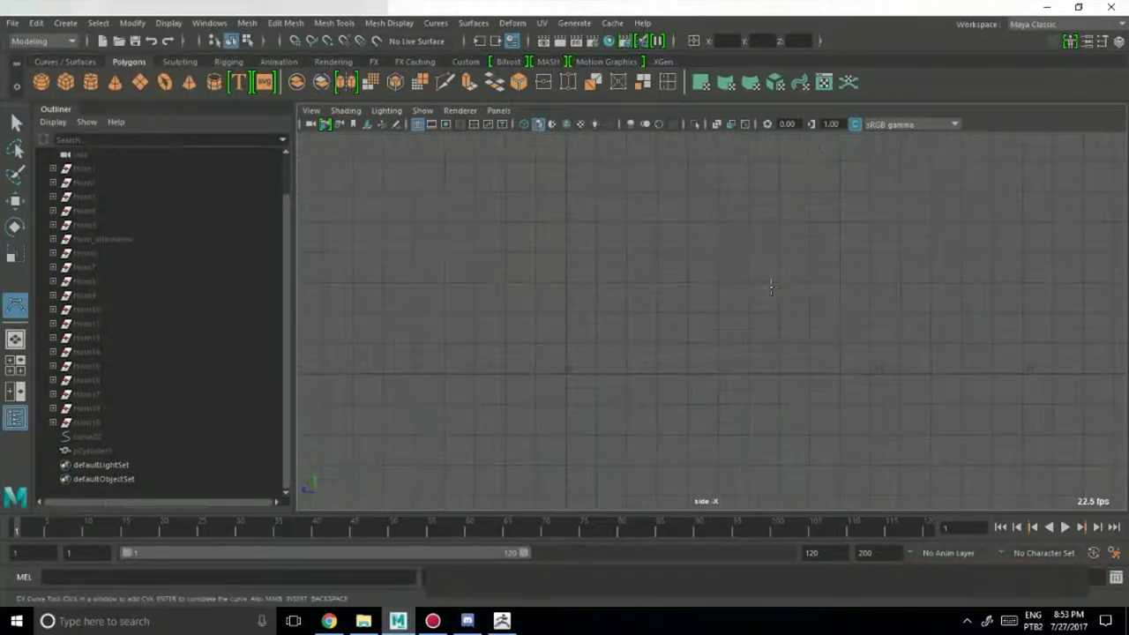
click(567, 374)
click(711, 313)
alt+middle_drag(710, 283, 741, 341)
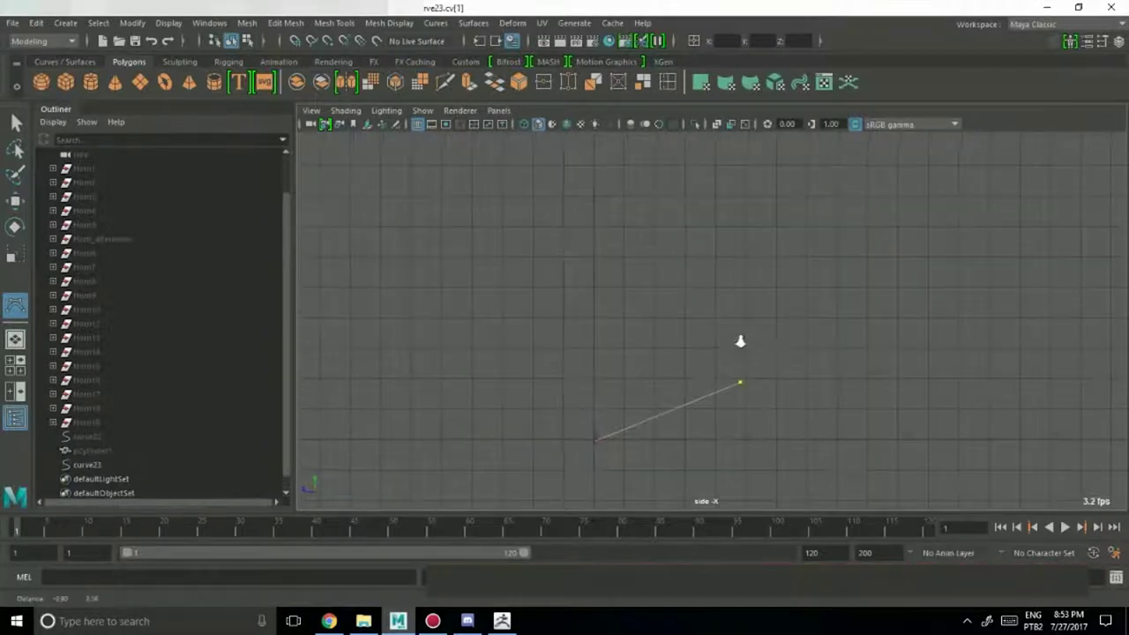
click(792, 308)
click(807, 239)
alt+middle_drag(789, 245, 832, 315)
click(847, 243)
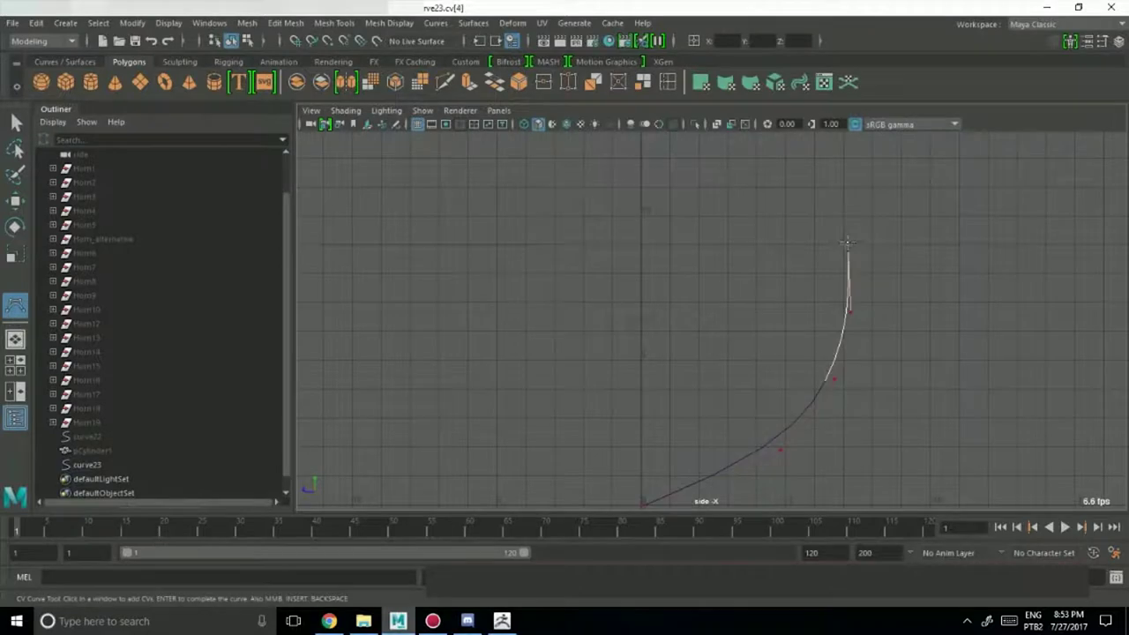
click(799, 180)
alt+middle_drag(902, 187, 900, 250)
alt+right_drag(900, 249, 642, 211)
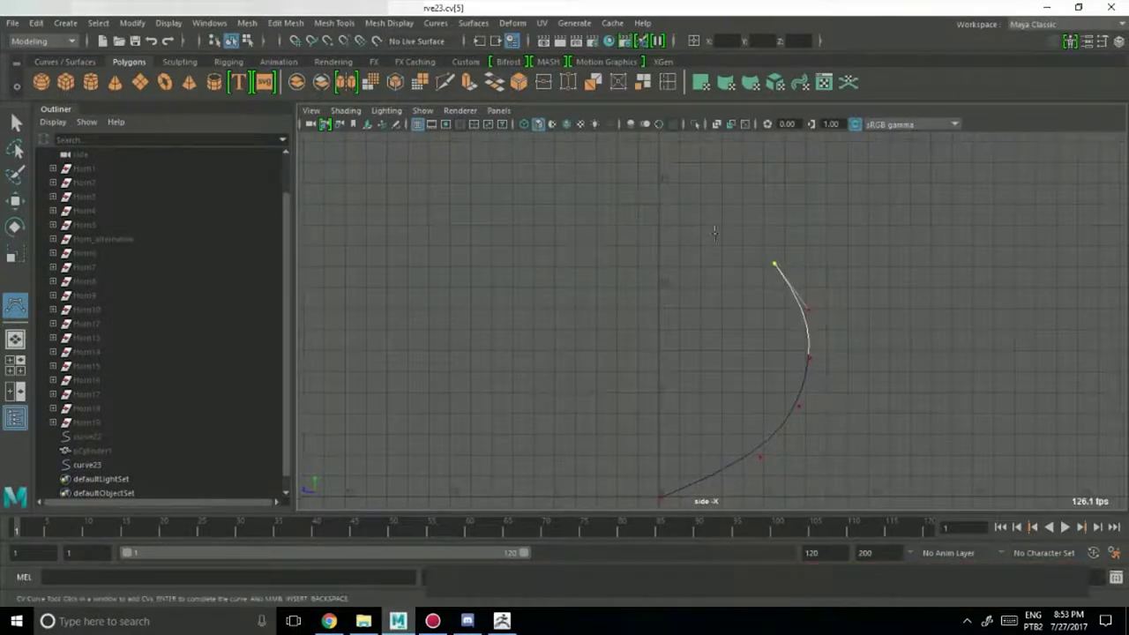
click(738, 216)
click(686, 214)
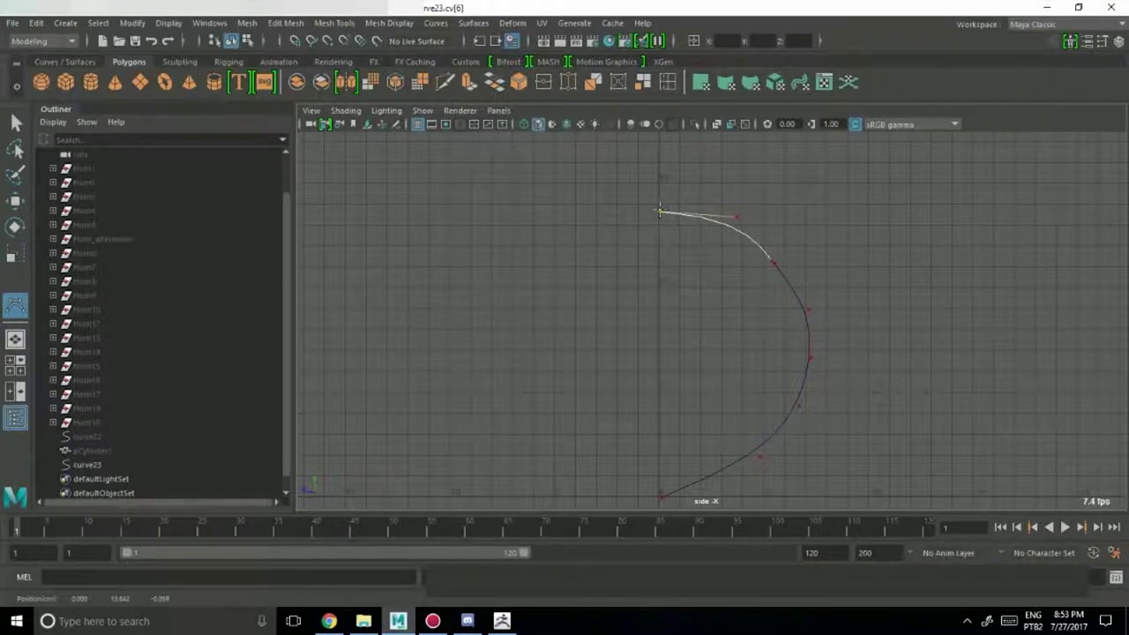
key(q)
alt+right_drag(744, 332, 594, 232)
mouse_move(599, 294)
alt+middle_down()
mouse_move(574, 236)
mouse_move(583, 298)
alt+middle_up()
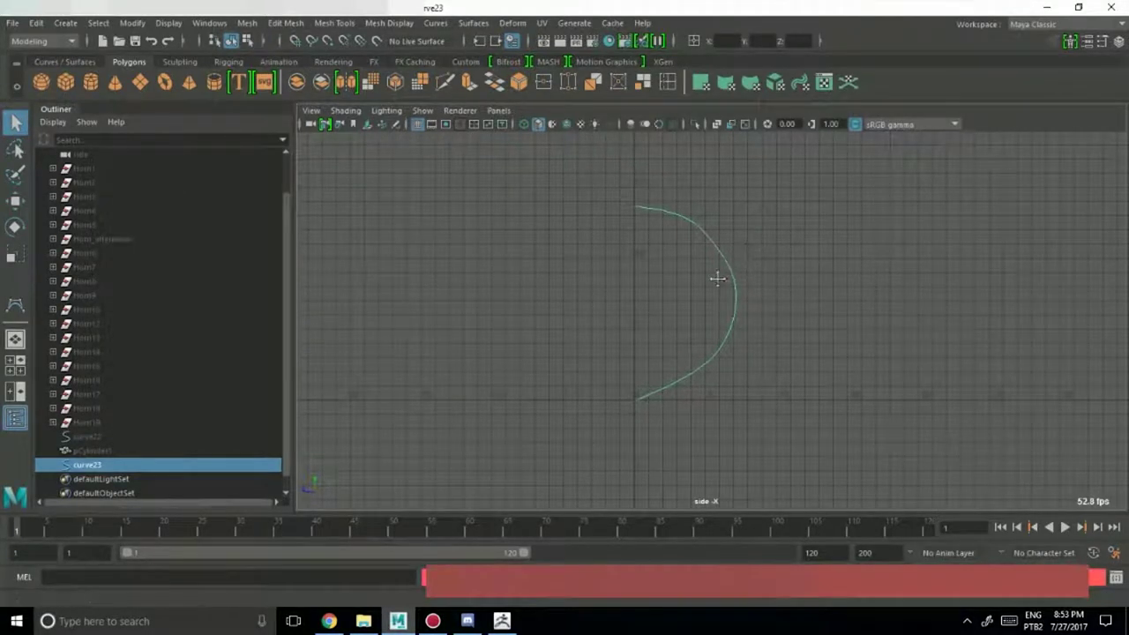
alt+middle_drag(718, 279, 712, 282)
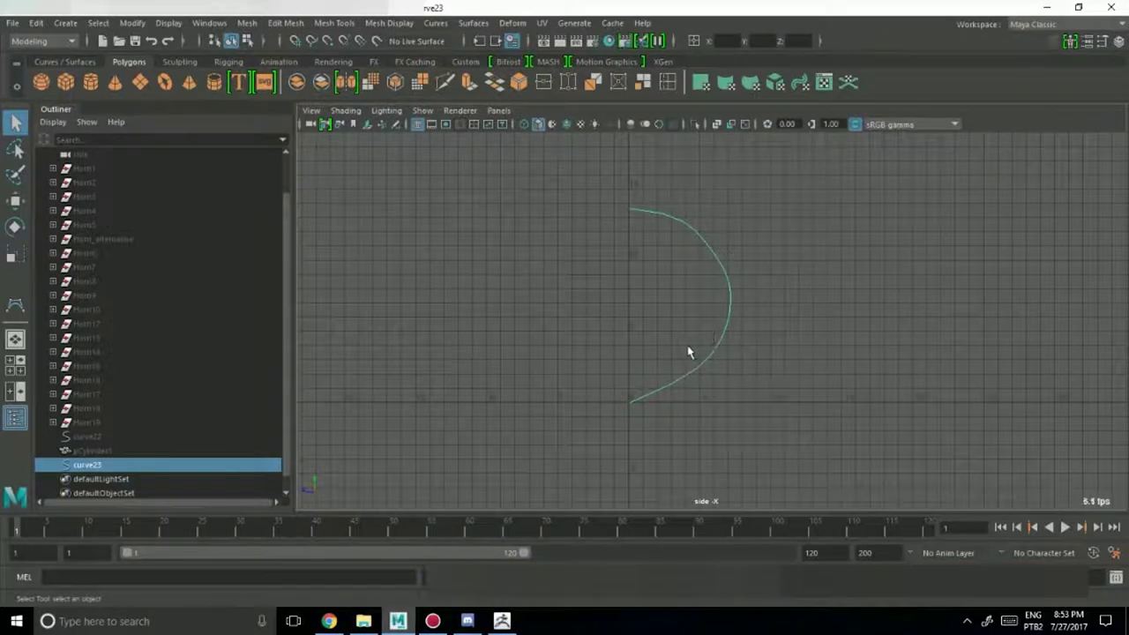
Put the new C-shaped curve into control vertex editing.
alt+right_drag(590, 326, 650, 275)
alt+middle_drag(651, 276, 671, 328)
alt+right_drag(671, 330, 651, 345)
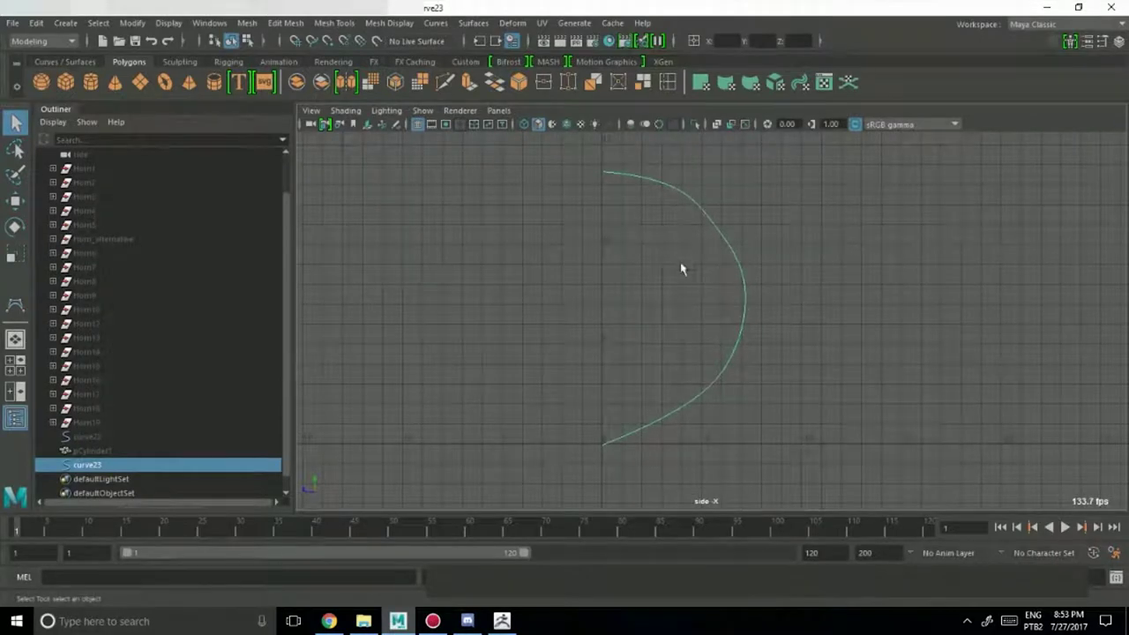
drag(777, 228, 774, 230)
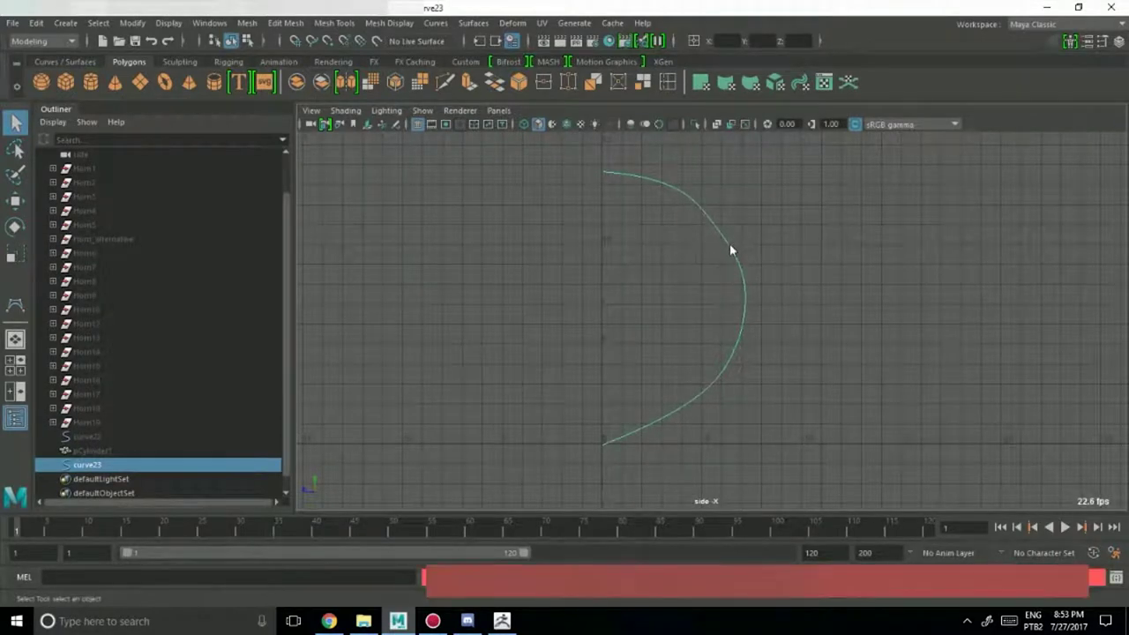
right_drag(730, 244, 653, 245)
alt+middle_drag(708, 305, 700, 278)
alt+right_drag(509, 312, 704, 375)
alt+middle_drag(703, 374, 717, 424)
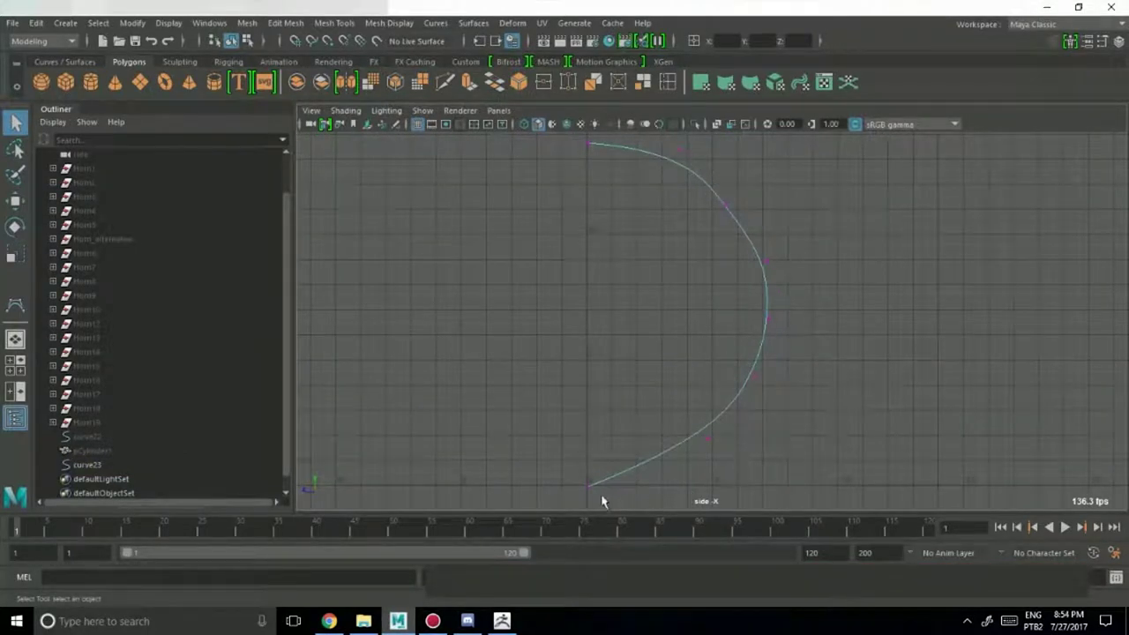
scroll(745, 427, up, 3)
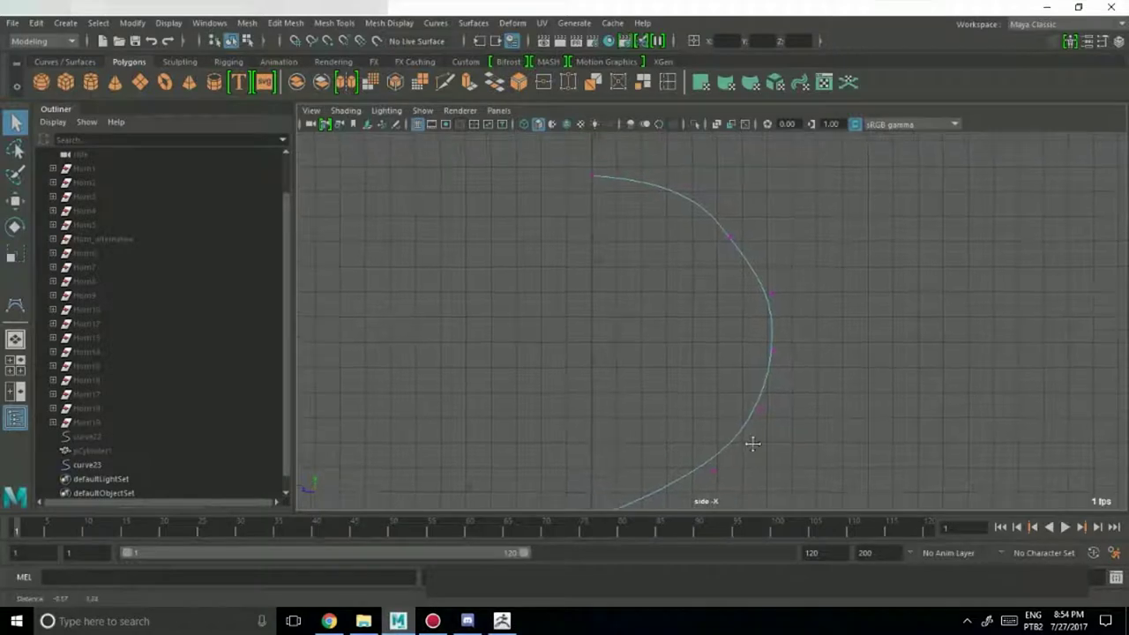
Lower the curve's second control vertex and move the third slightly outward and down to round out the lower bend.
drag(673, 393, 738, 346)
key(w)
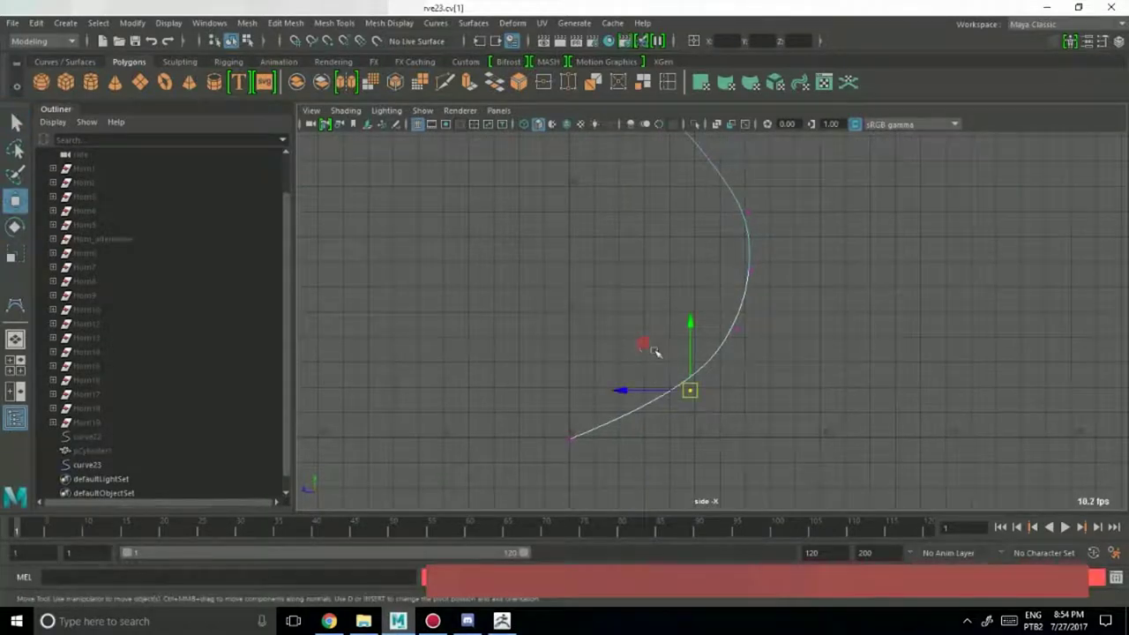
drag(645, 346, 741, 323)
key(q)
key(w)
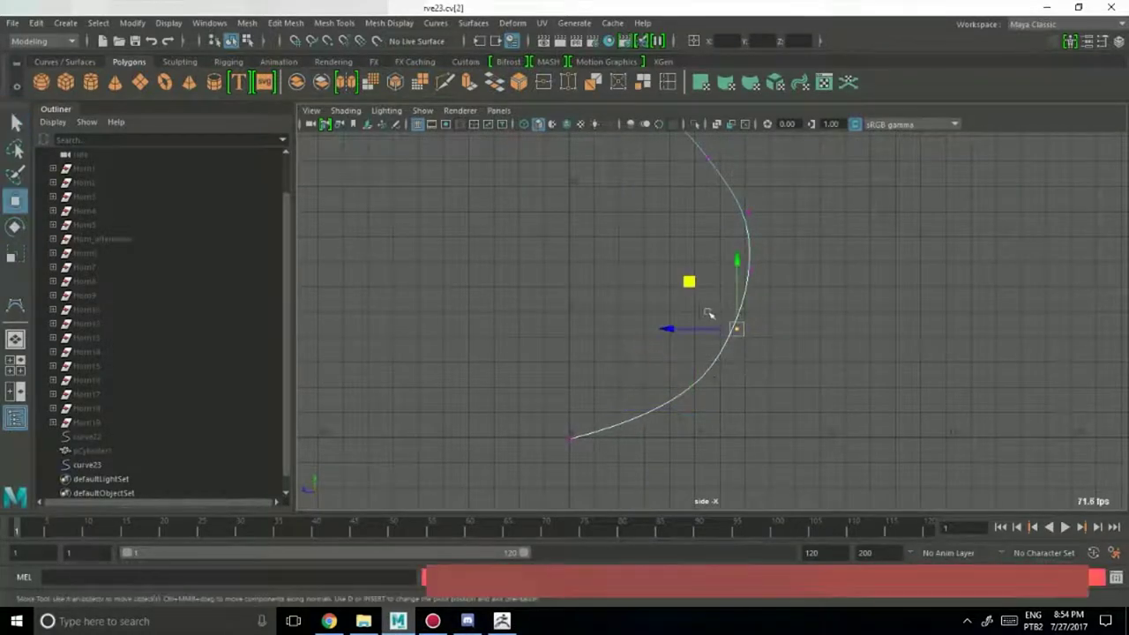
middle_drag(689, 279, 638, 359)
key(q)
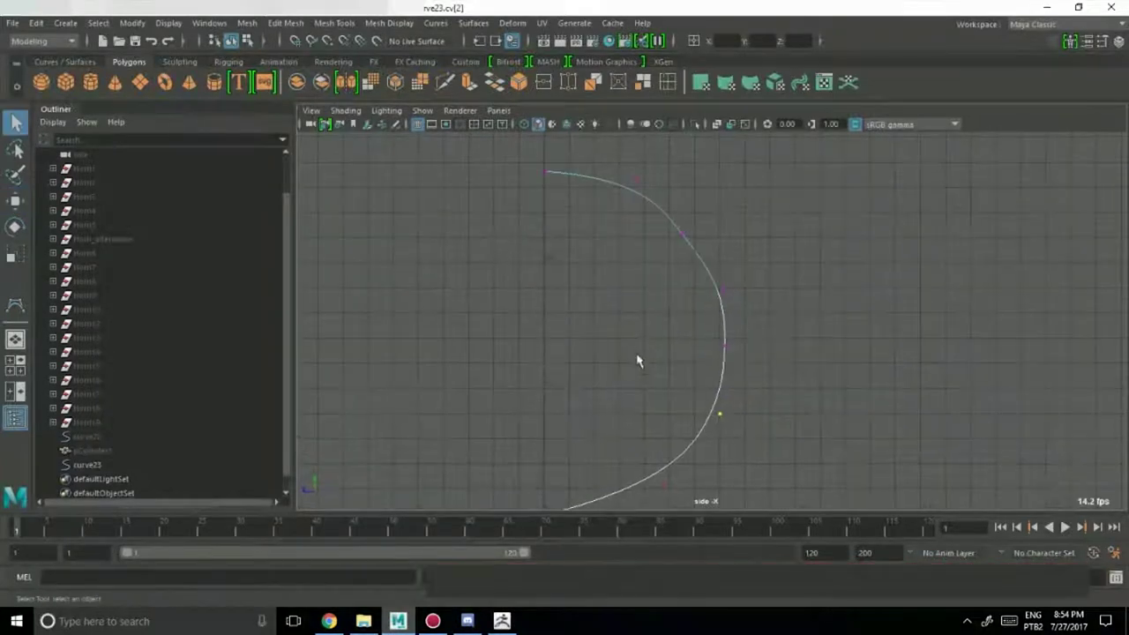
Push the fourth control vertex slightly outward and move the fifth outward and up to round the middle of the curve.
drag(787, 316, 787, 318)
key(w)
drag(683, 299, 694, 301)
key(q)
drag(699, 316, 757, 286)
key(w)
drag(678, 242, 720, 203)
key(q)
Raise the sixth control vertex and shift the seventh toward the vertical axis to smooth the curve's upper bend.
alt+middle_drag(724, 200, 724, 298)
key(w)
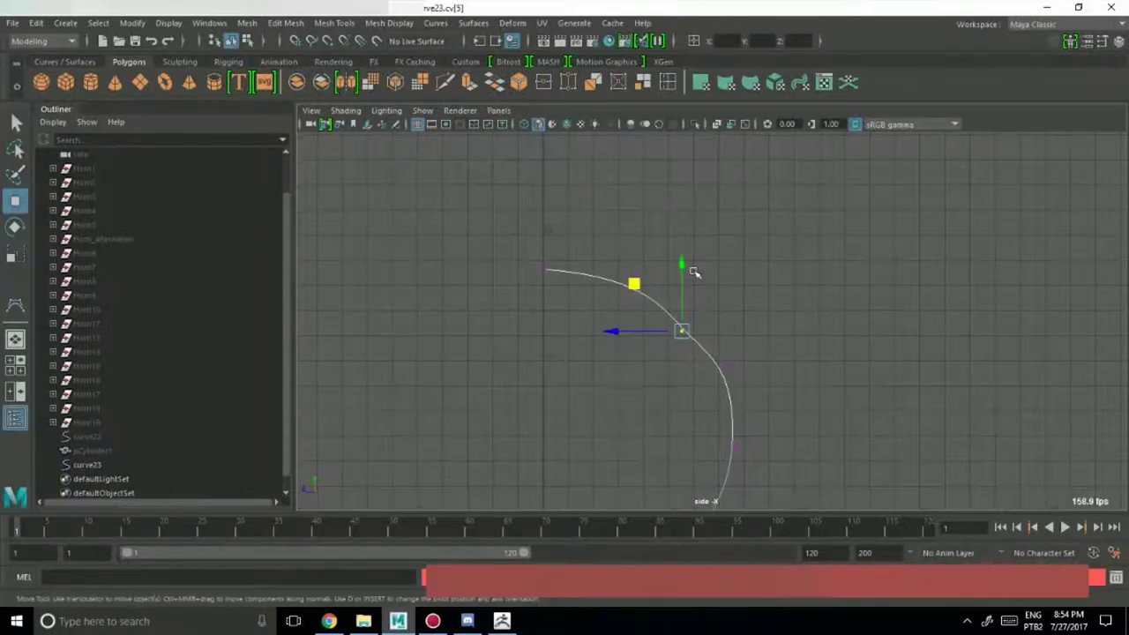
drag(693, 270, 682, 247)
drag(620, 304, 660, 251)
key(w)
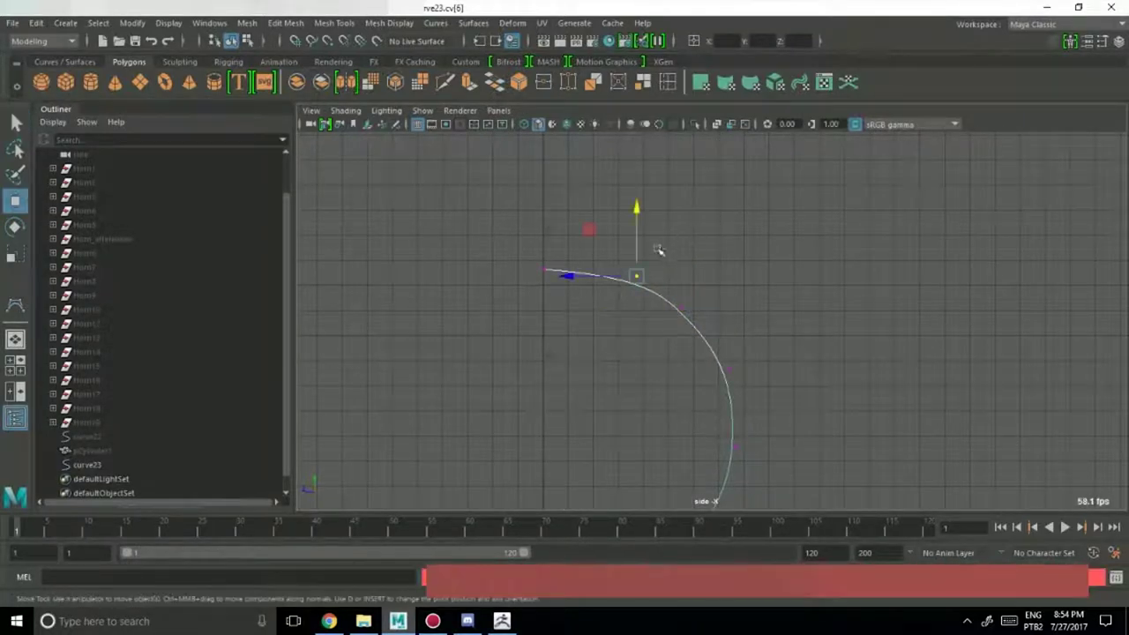
drag(582, 276, 563, 277)
key(q)
key(w)
drag(660, 331, 681, 222)
key(q)
drag(517, 301, 545, 215)
key(w)
alt+middle_drag(935, 293, 938, 229)
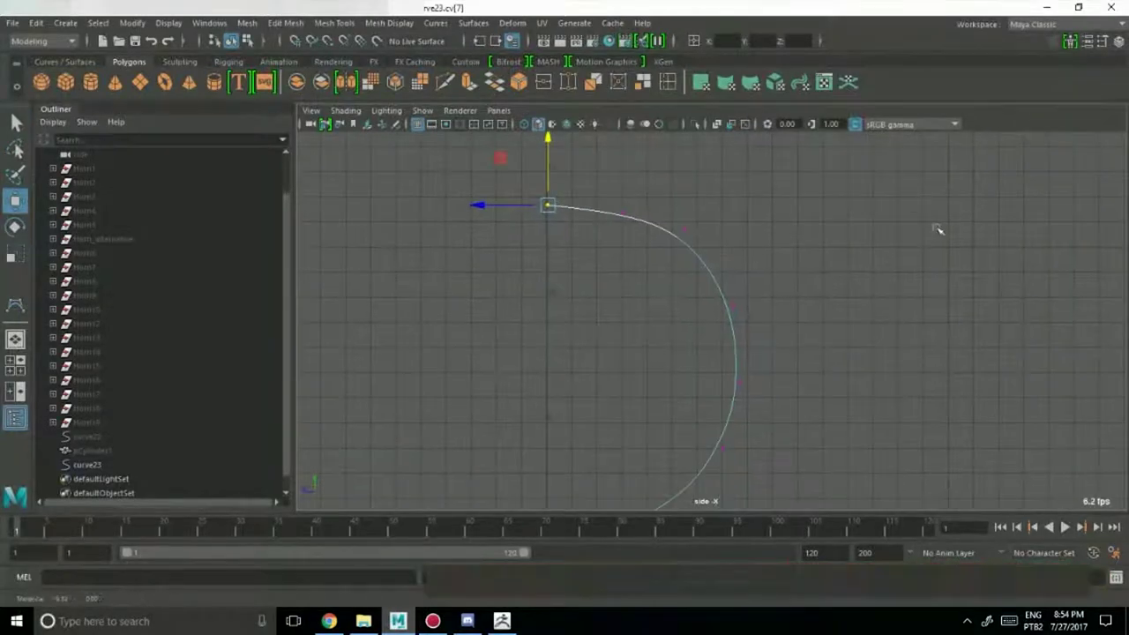
alt+right_drag(937, 230, 832, 343)
alt+middle_drag(863, 375, 859, 315)
drag(638, 447, 711, 403)
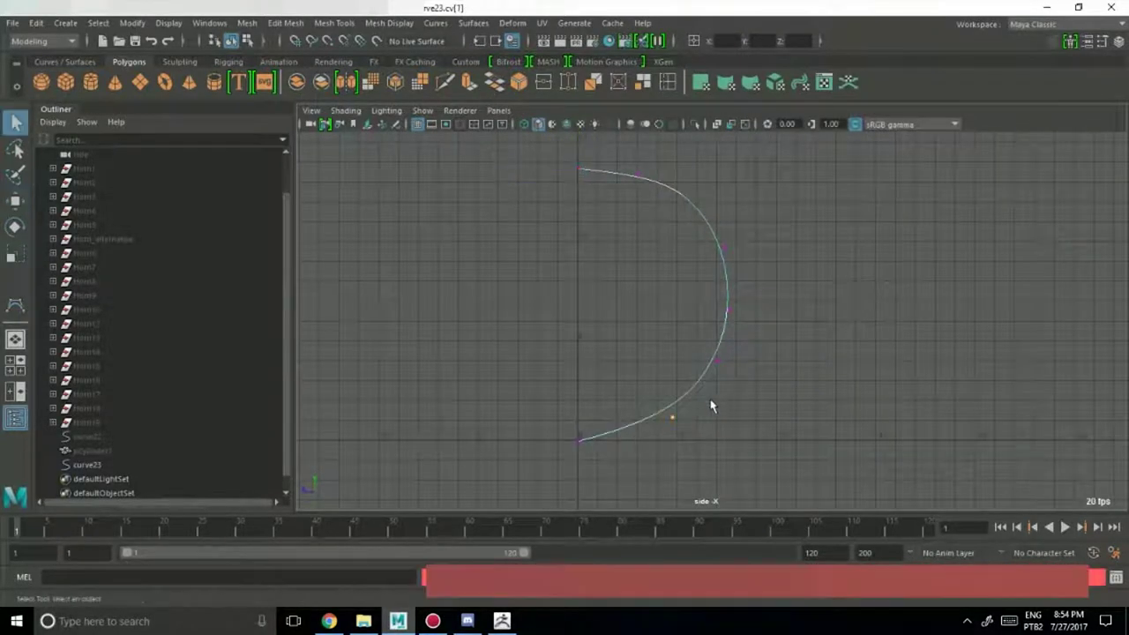
key(q)
Switch to the full-size perspective view and return the curve to object mode with the whole curve selected.
key(space)
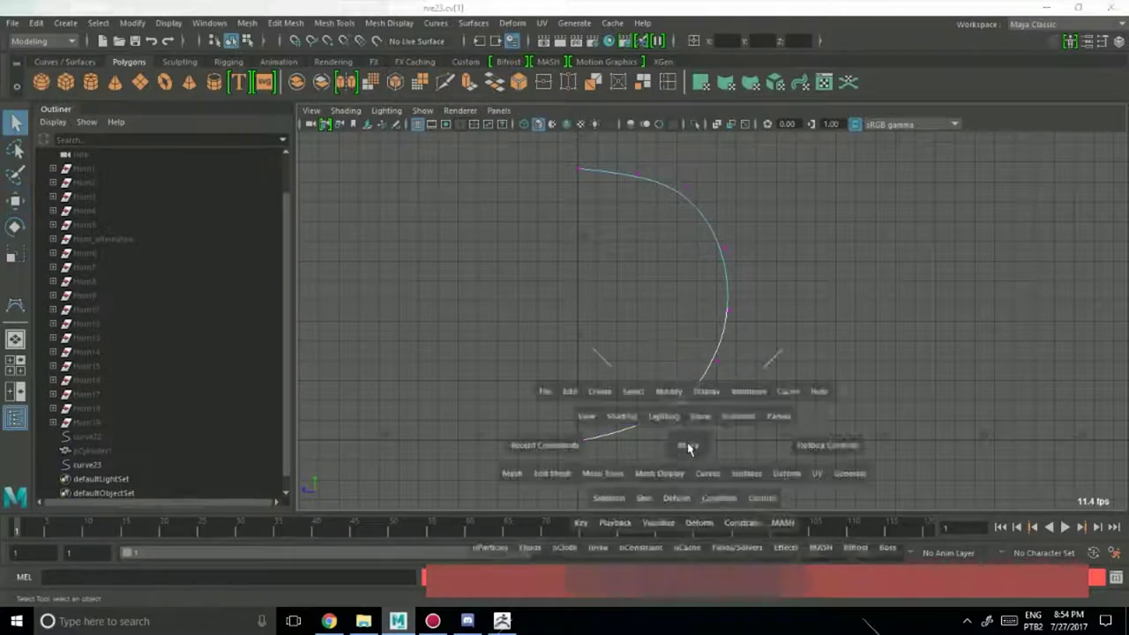
key(space)
alt+drag(786, 281, 877, 225)
alt+middle_drag(883, 241, 866, 273)
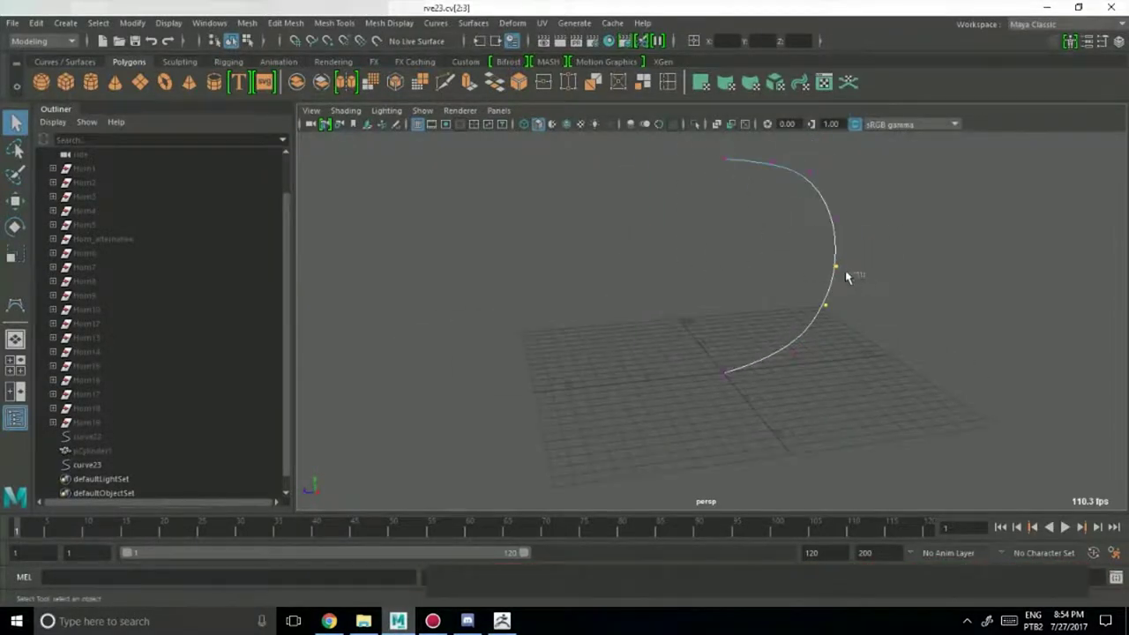
click(835, 275)
click(834, 275)
right_drag(835, 281, 749, 255)
alt+right_drag(836, 310, 792, 312)
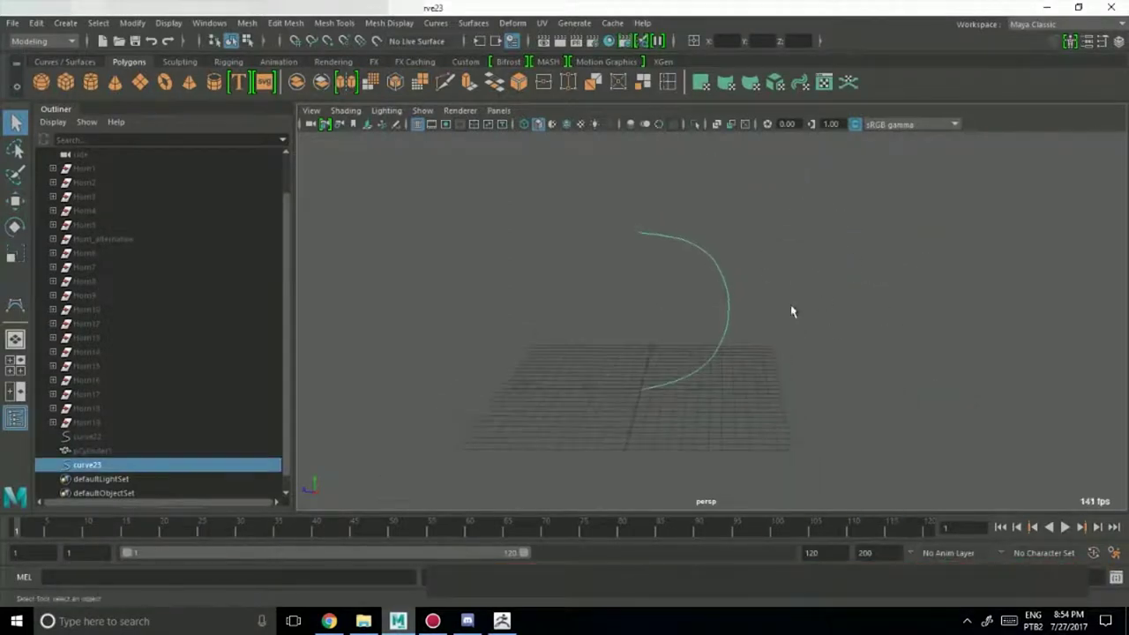
Scale the whole curve down uniformly from its base at the origin.
key(r)
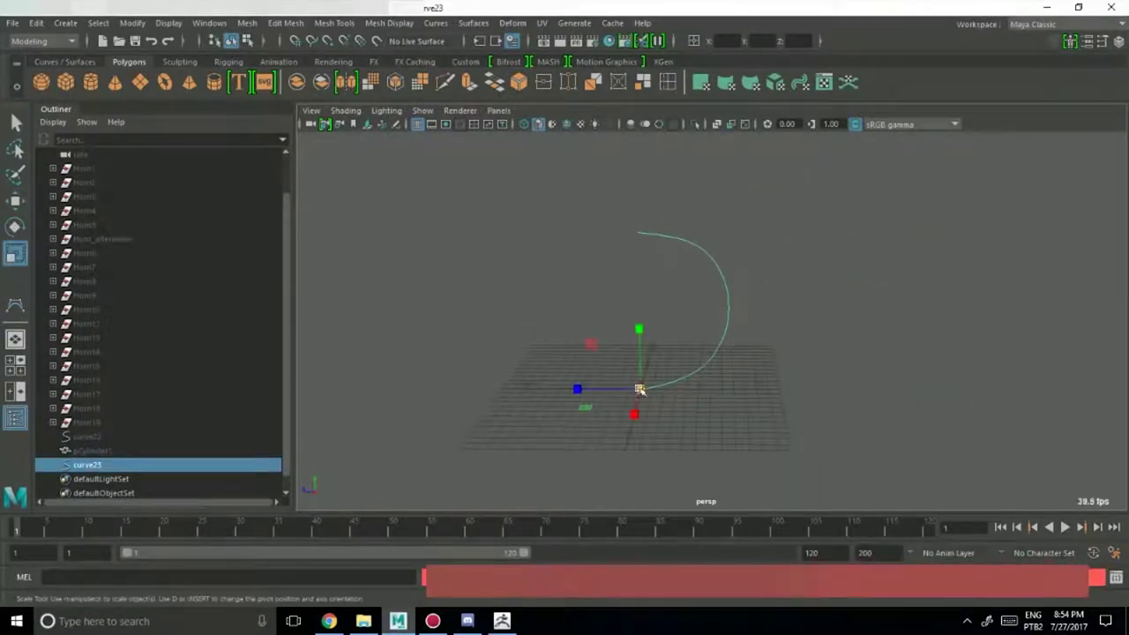
drag(640, 390, 724, 344)
key(q)
alt+right_drag(459, 393, 733, 391)
alt+drag(737, 391, 782, 409)
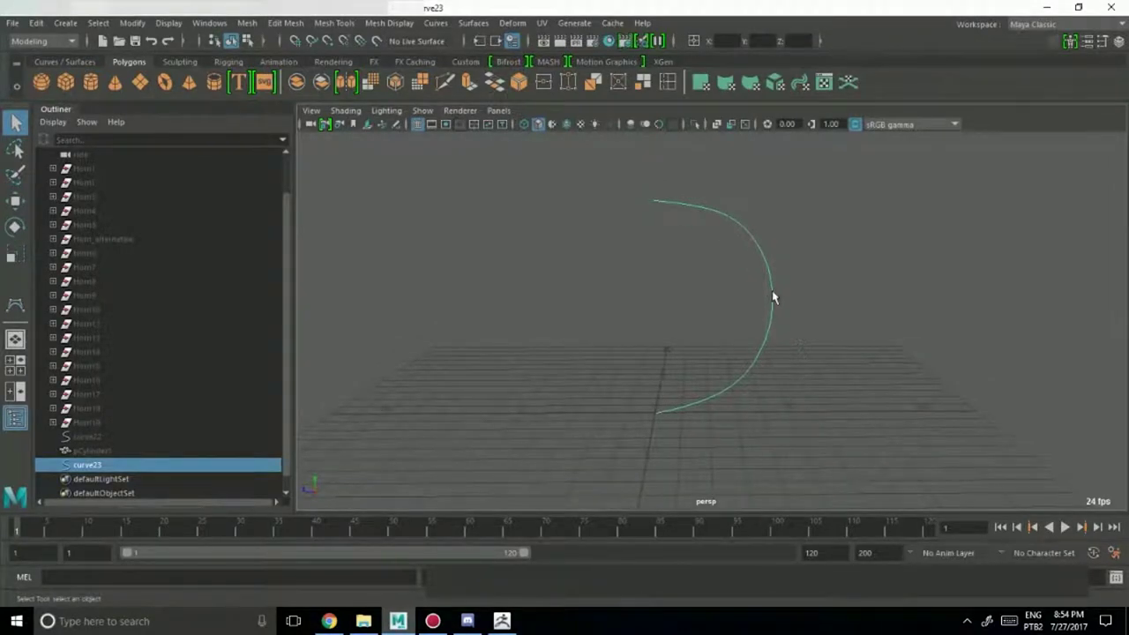
Select the curve's upper five control vertices and shift them together horizontally outward, away from the vertical axis.
right_drag(772, 289, 726, 260)
drag(624, 323, 817, 184)
key(e)
key(w)
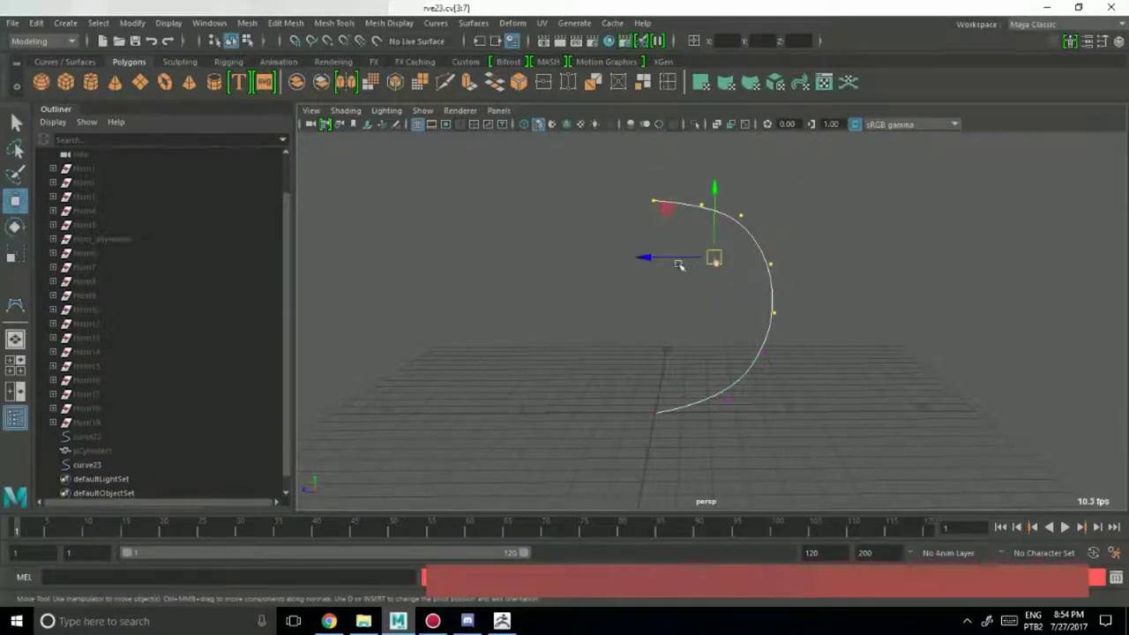
drag(678, 265, 712, 263)
Shift the third control vertex outward and down, and lower the second control vertex slightly to smooth the curve's lower bend.
key(q)
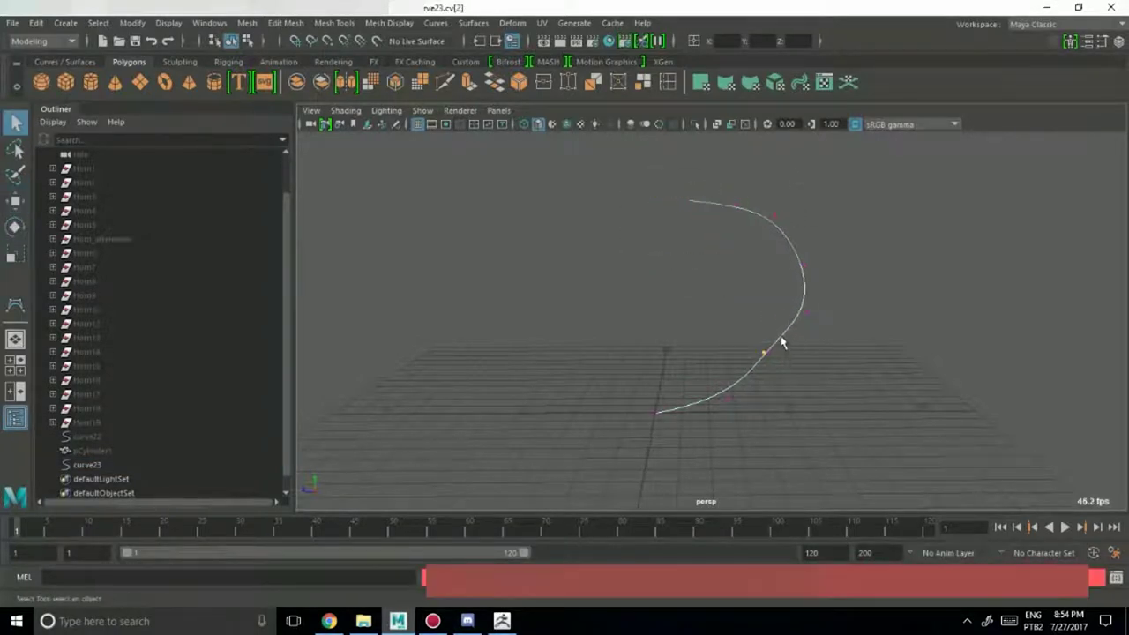
key(w)
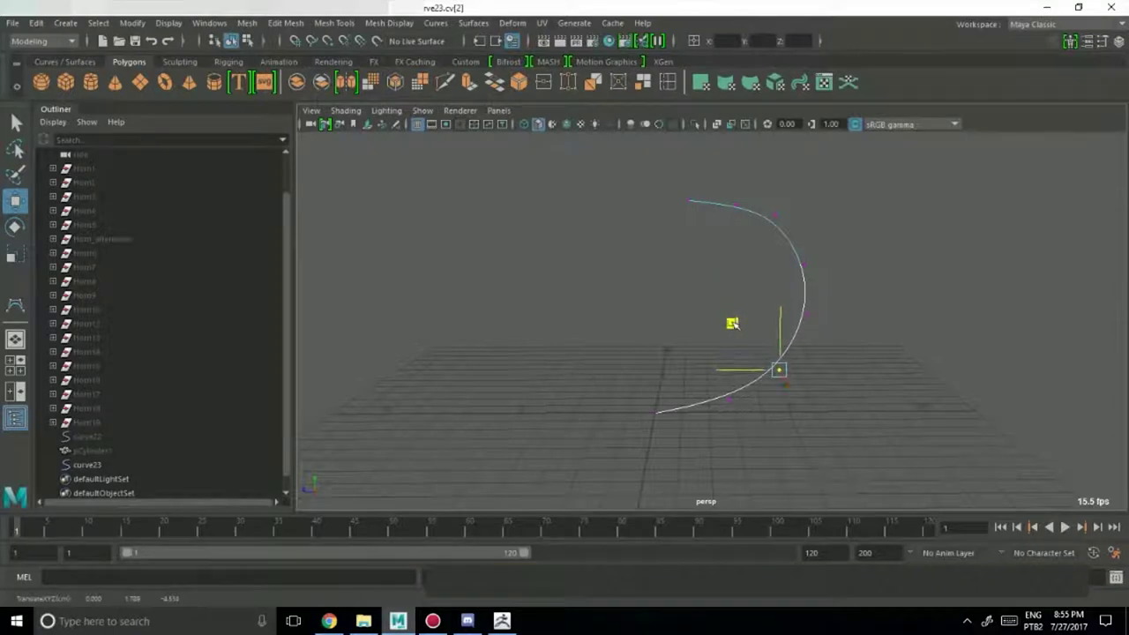
key(q)
click(727, 399)
key(w)
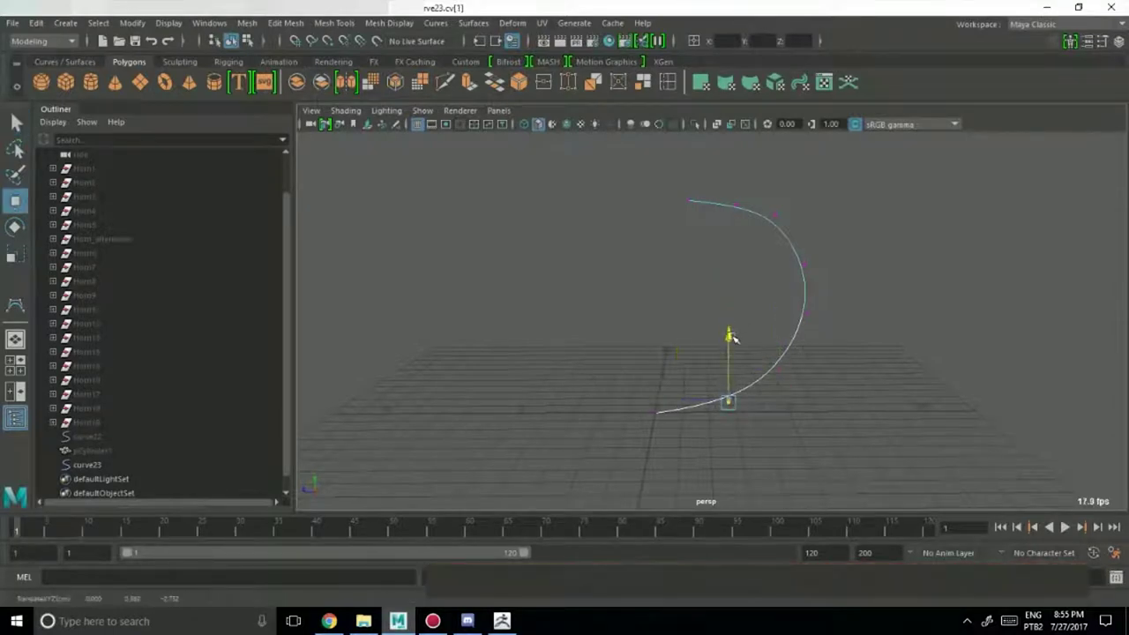
key(q)
Fine-tune the second control vertex's height in the side view, and return to the full-size perspective view.
alt+drag(888, 361, 889, 262)
key(space)
key(space)
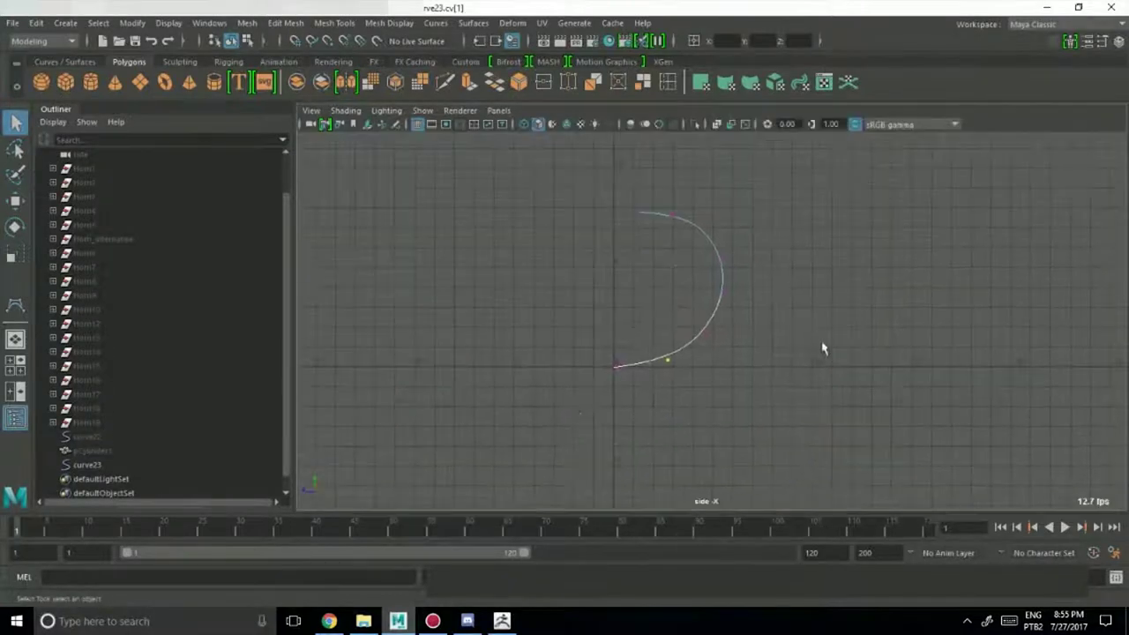
alt+middle_drag(721, 398, 736, 323)
key(w)
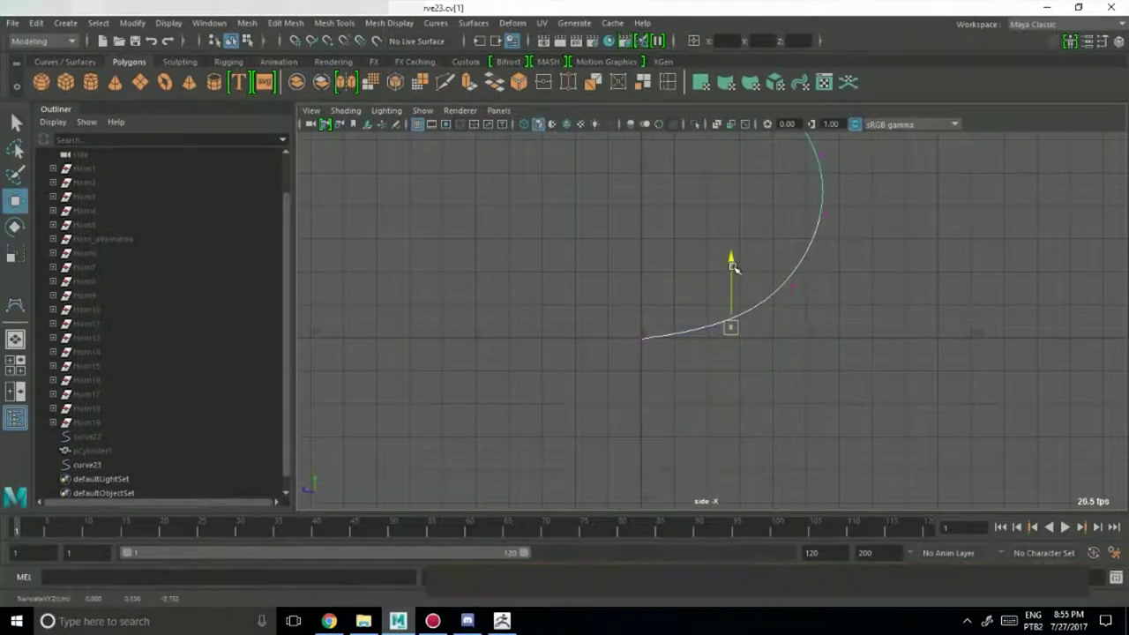
key(q)
key(space)
key(space)
alt+drag(824, 361, 819, 391)
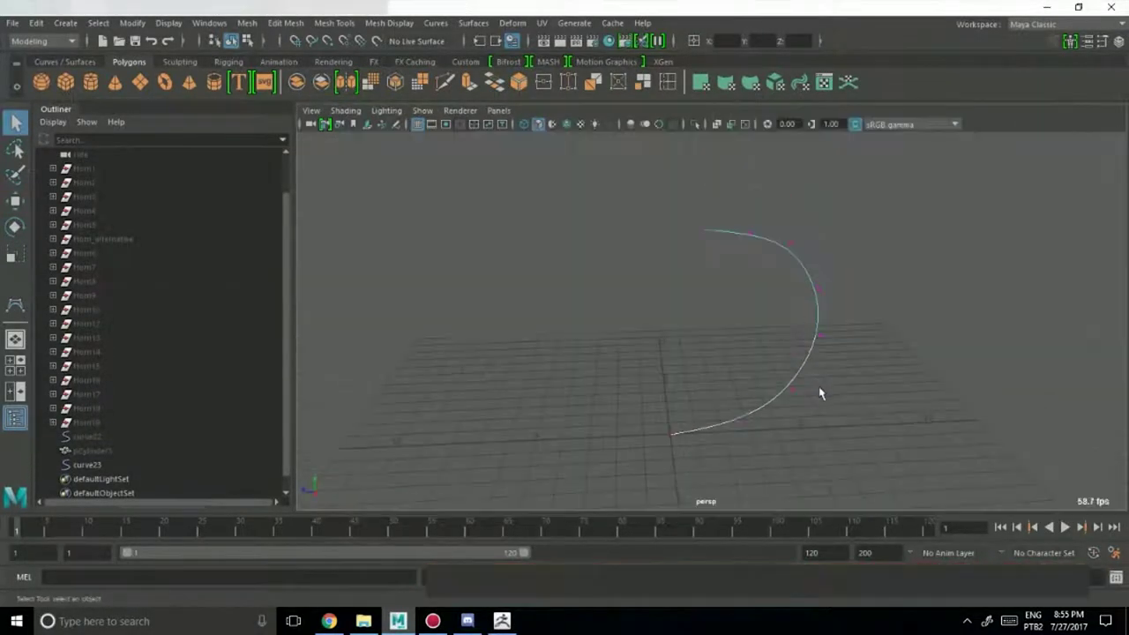
Examine the curve's shape and its control vertices from several angles.
drag(882, 430, 697, 322)
right_drag(805, 256, 873, 247)
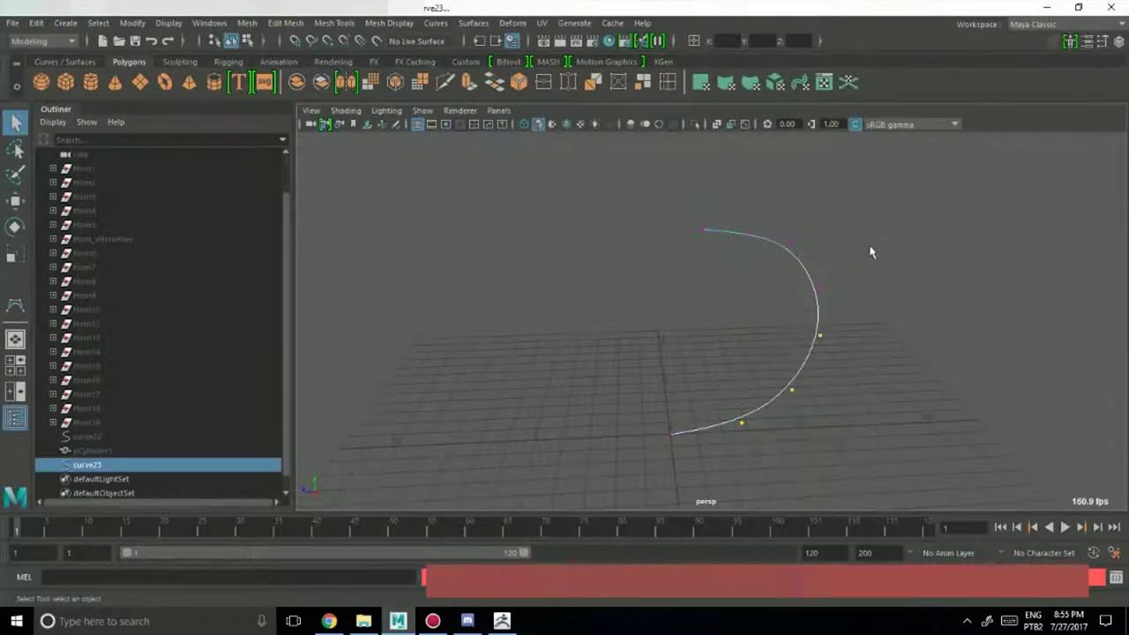
alt+drag(874, 247, 697, 355)
right_drag(698, 256, 594, 304)
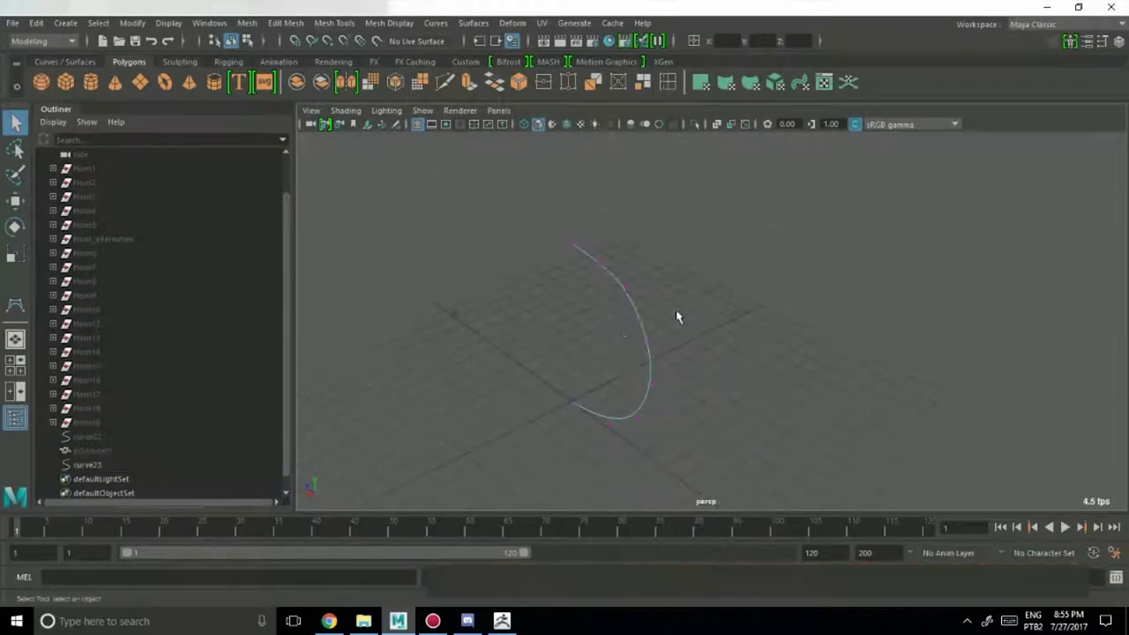
drag(676, 312, 679, 314)
alt+drag(679, 316, 741, 313)
drag(666, 353, 685, 205)
key(w)
alt+drag(601, 351, 845, 361)
key(q)
click(845, 356)
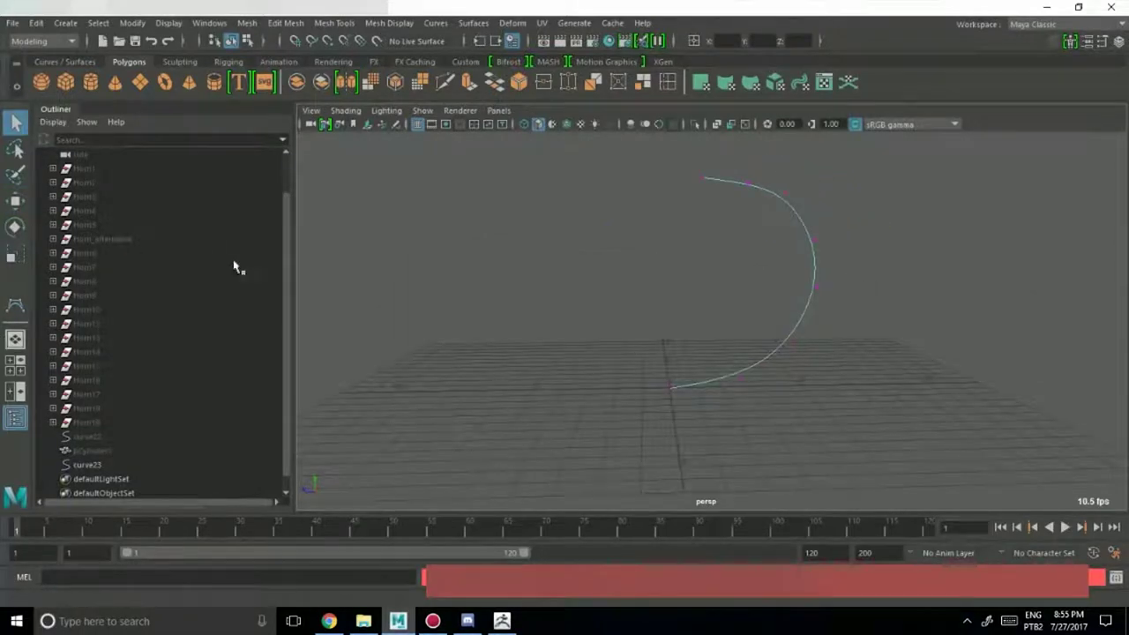
drag(288, 284, 290, 311)
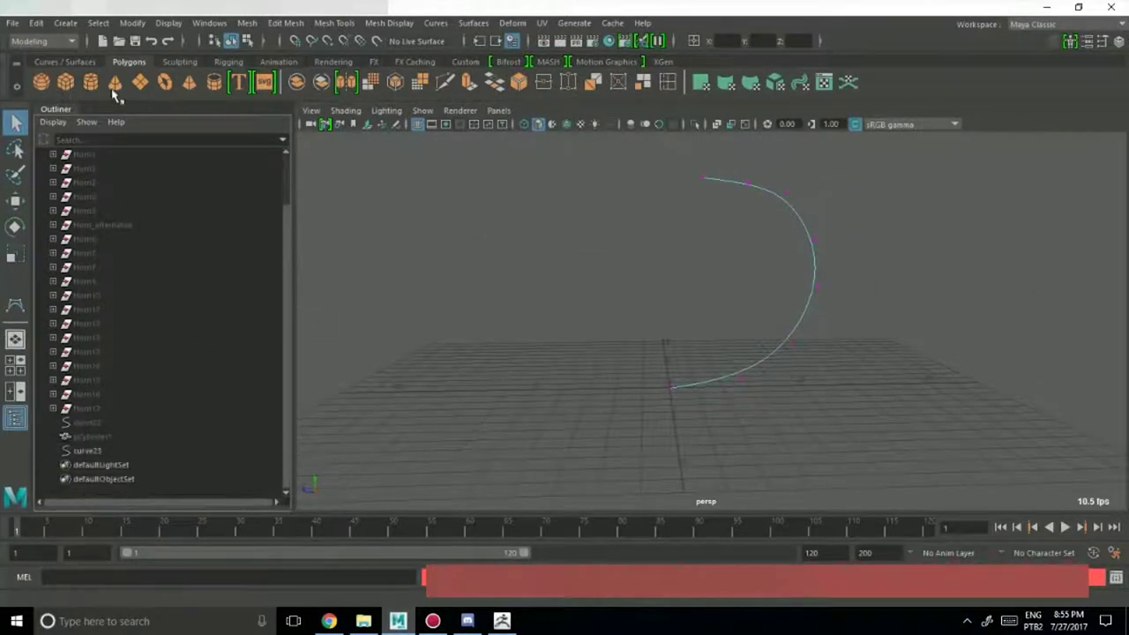
In the side view, raise the curve's upper end control vertex and shift it horizontally toward the vertical axis.
alt+drag(571, 298, 615, 341)
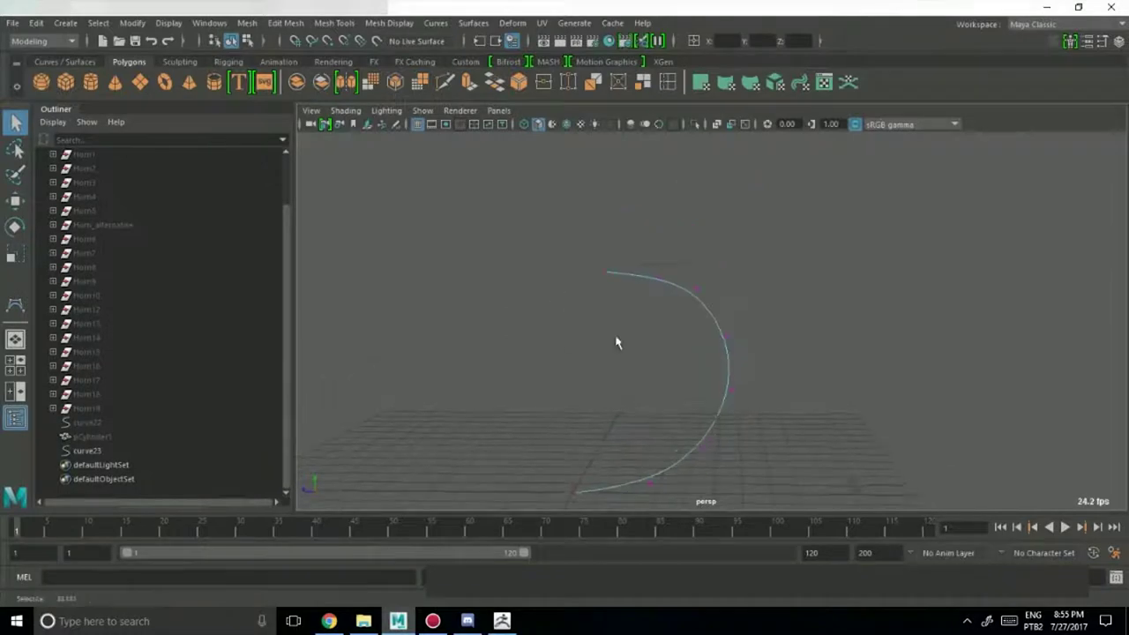
key(space)
key(space)
alt+middle_drag(775, 232, 768, 449)
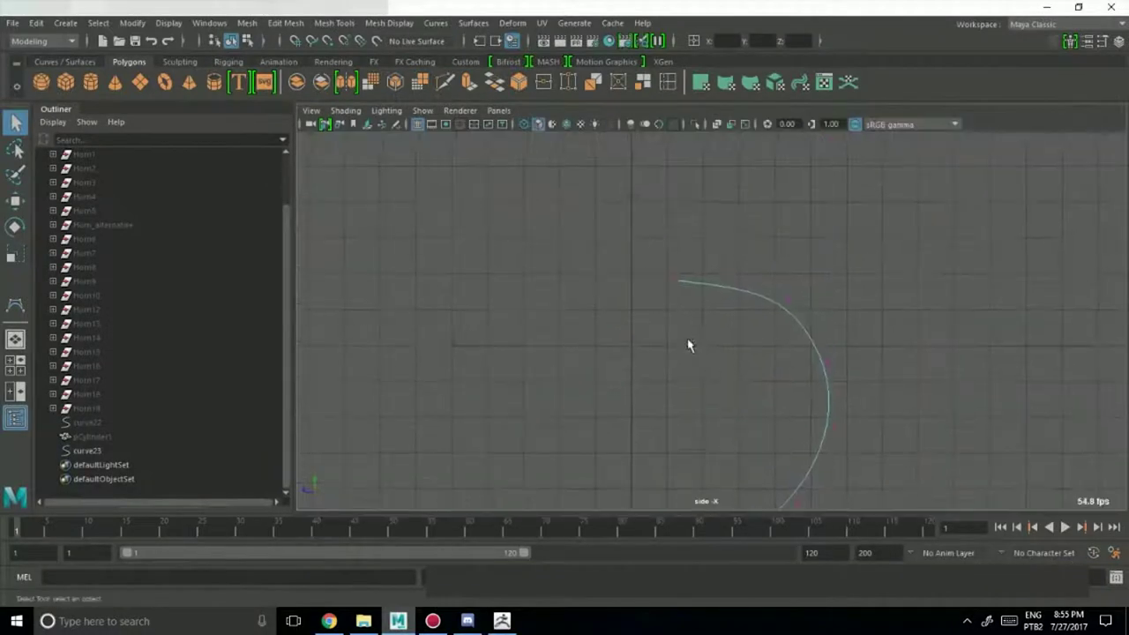
key(w)
drag(688, 236, 678, 199)
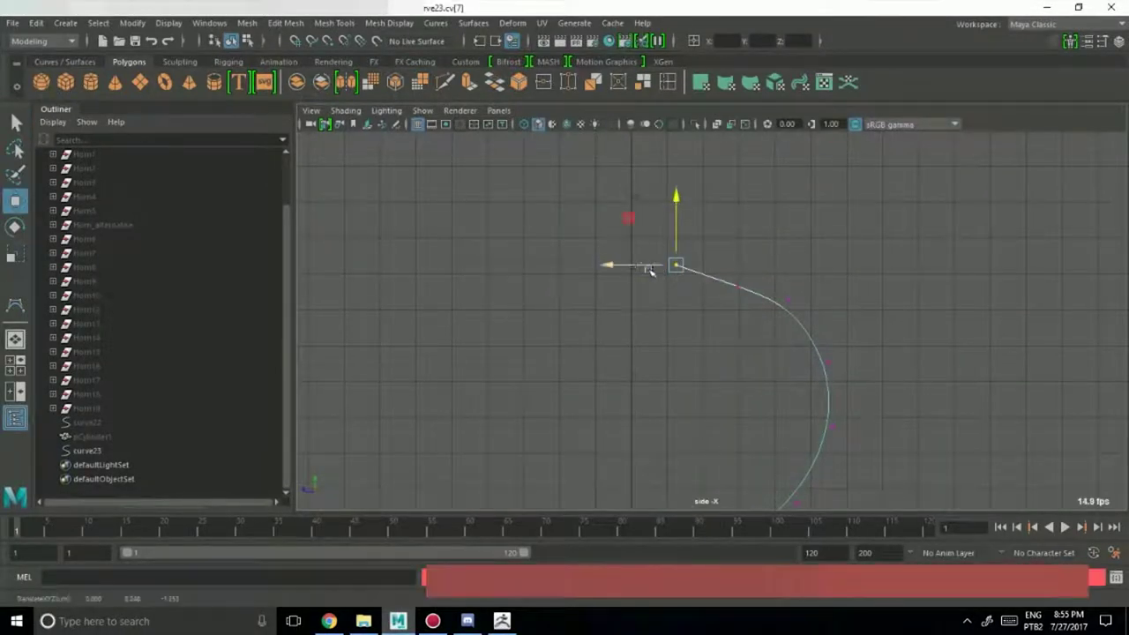
drag(637, 267, 621, 266)
key(q)
Raise the seventh control vertex to smooth the curve toward its upper end, and return to the perspective view.
key(w)
drag(720, 319, 738, 213)
key(q)
key(space)
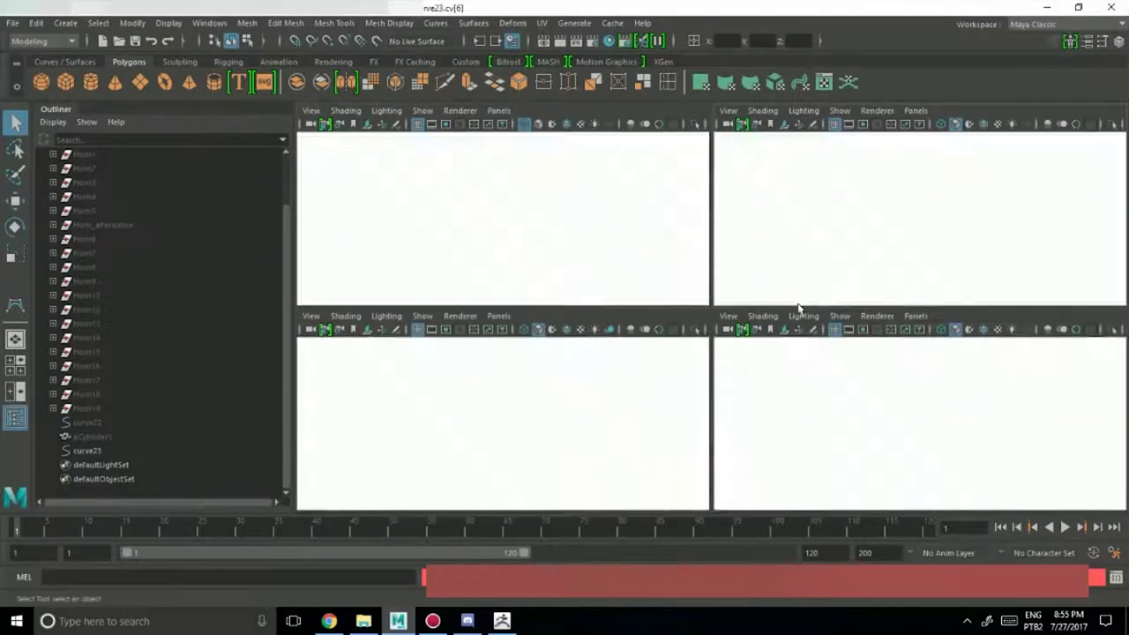
key(space)
Return the curve to object mode and deselect it.
right_drag(708, 311, 779, 237)
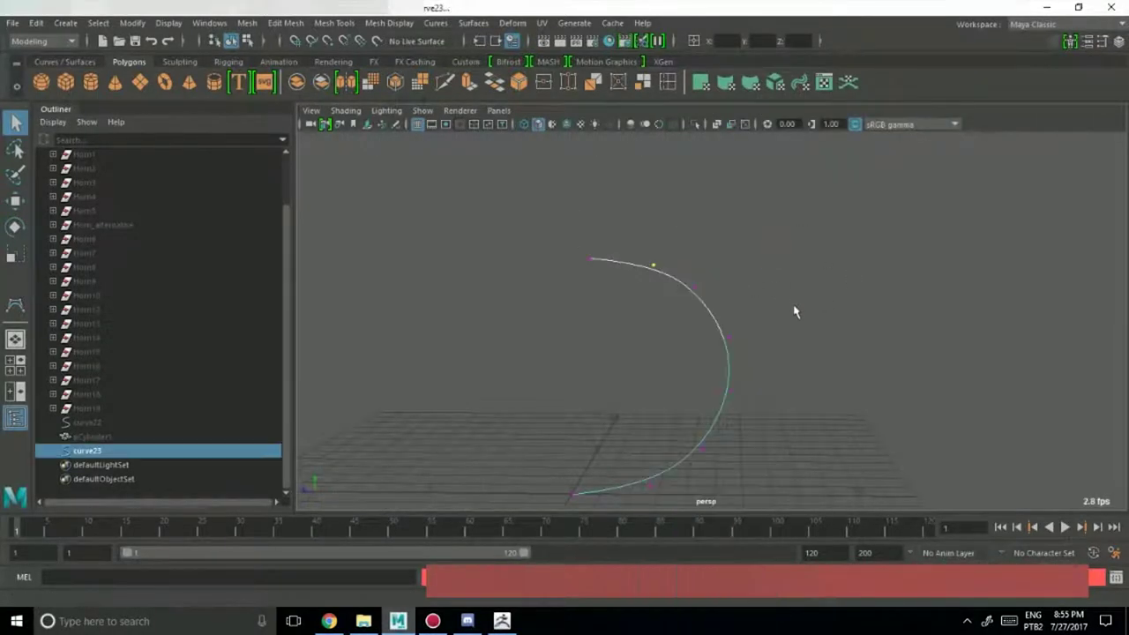
alt+middle_drag(797, 312, 834, 242)
click(846, 258)
mouse_move(734, 388)
alt+mouse_down()
mouse_move(728, 414)
mouse_move(735, 377)
alt+mouse_up()
click(783, 403)
alt+drag(714, 443, 663, 396)
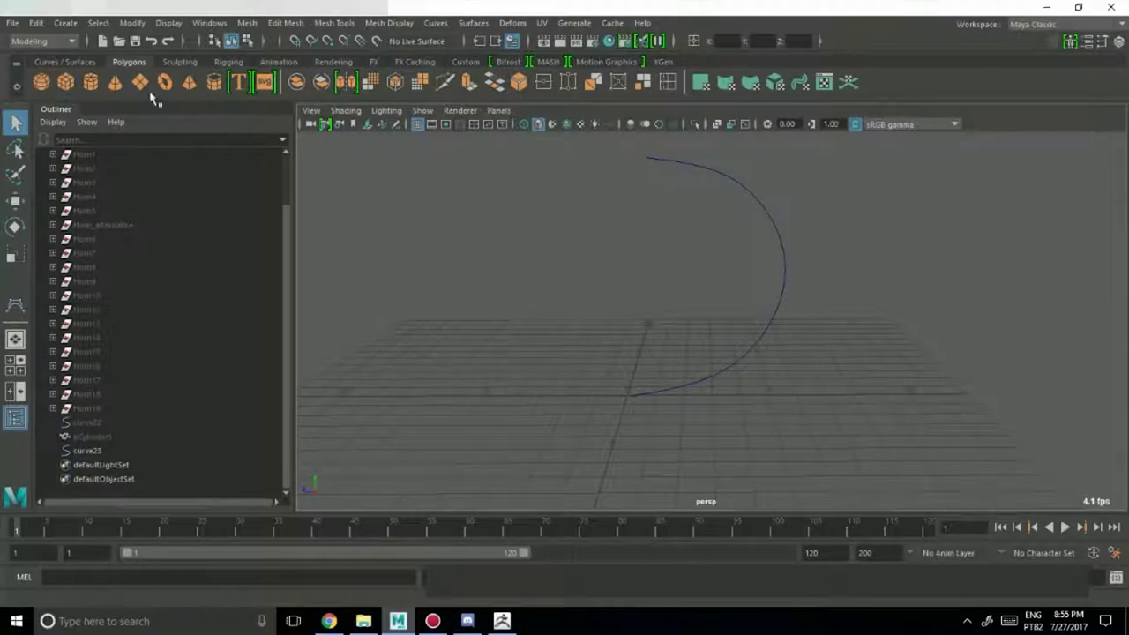
Create a polygon cylinder at the origin, at the curve's lower end.
click(91, 82)
alt+drag(582, 335, 675, 294)
alt+middle_drag(675, 294, 734, 393)
alt+drag(734, 393, 706, 362)
alt+right_drag(705, 363, 728, 390)
alt+right_drag(844, 375, 721, 345)
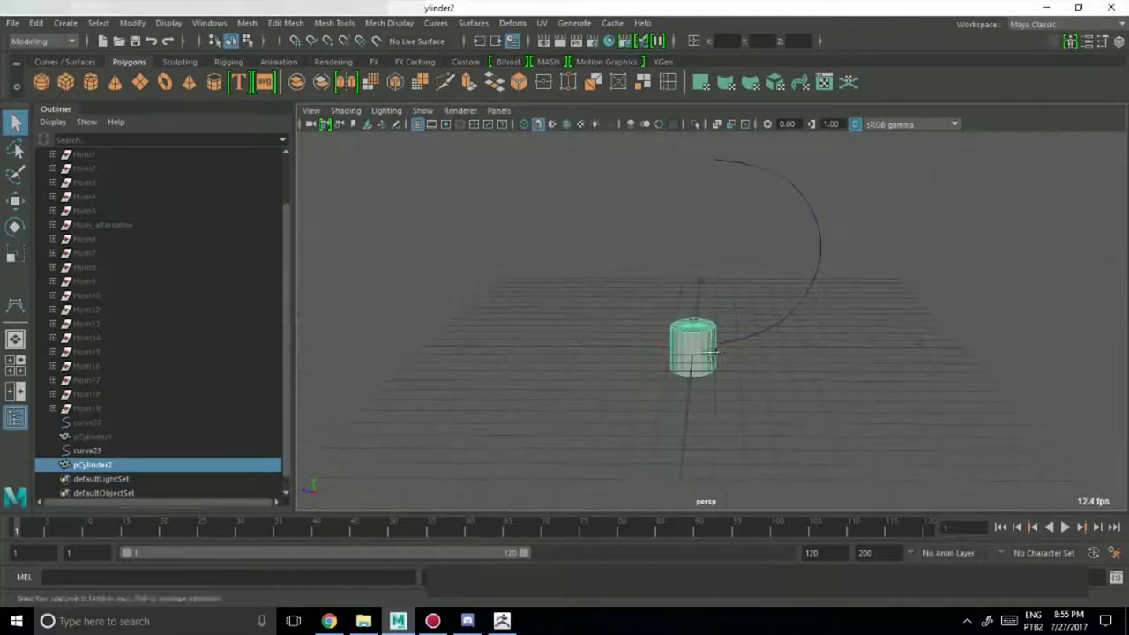
alt+middle_drag(722, 344, 709, 389)
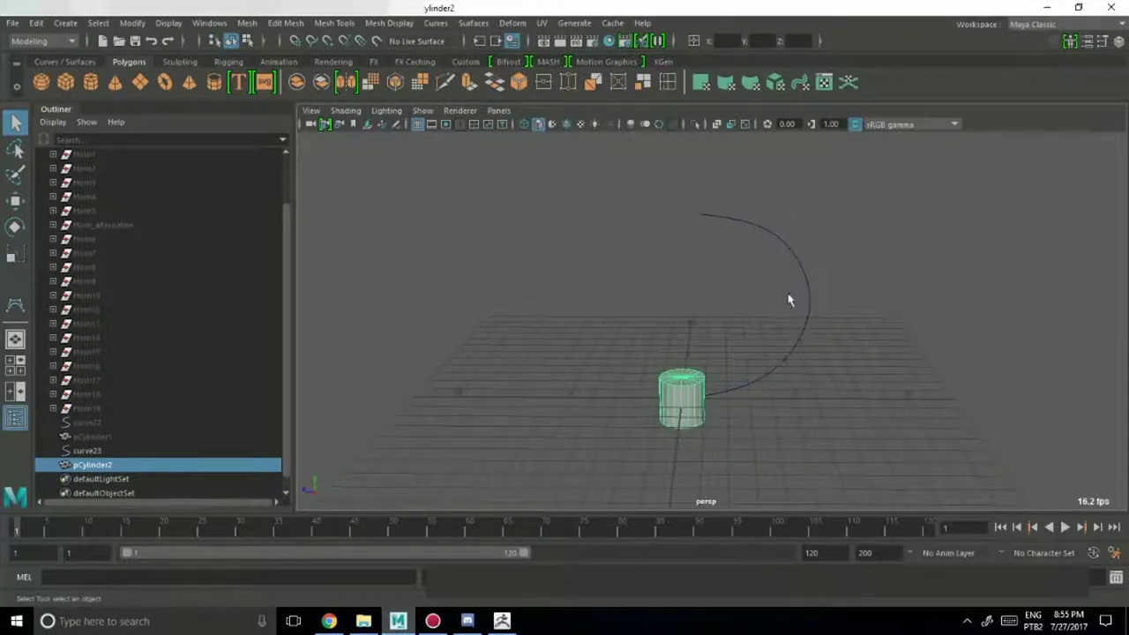
Show the cylinder's creation attributes and set Subdivisions Axis to 5.
mouse_move(736, 435)
alt+mouse_down()
mouse_move(726, 396)
mouse_move(738, 388)
mouse_move(731, 420)
alt+mouse_up()
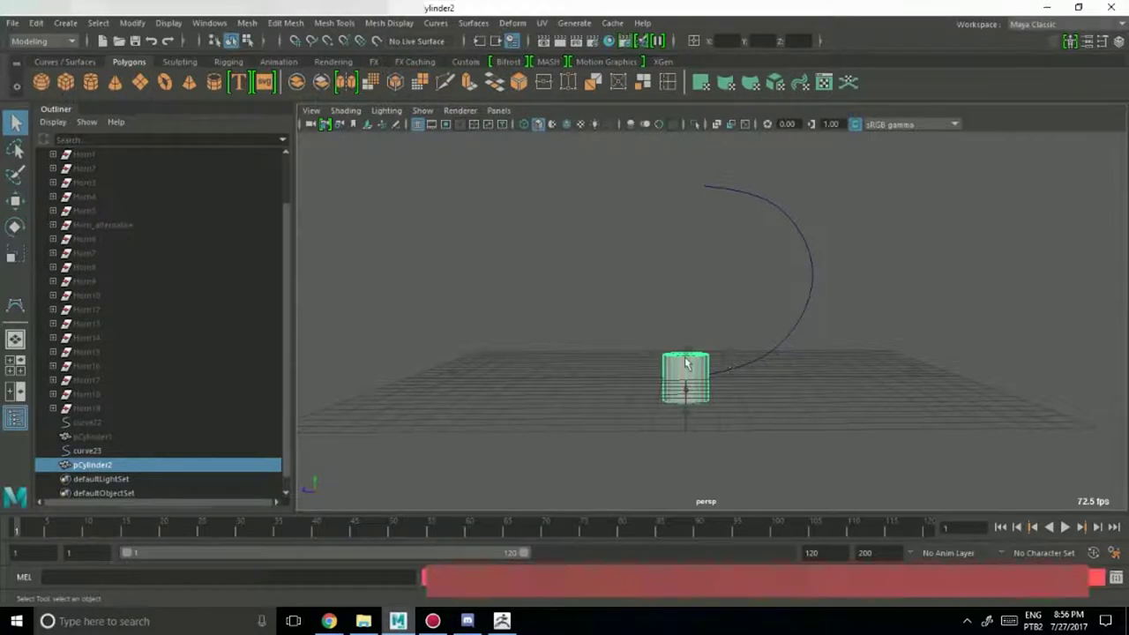
alt+drag(689, 365, 832, 382)
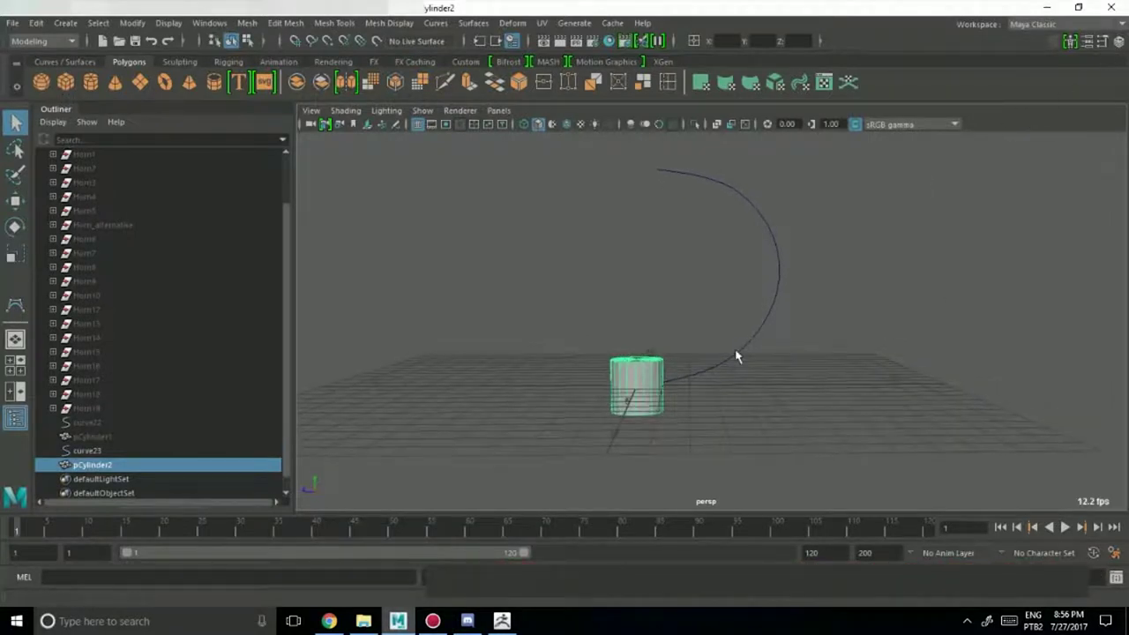
alt+drag(736, 355, 679, 378)
click(1116, 39)
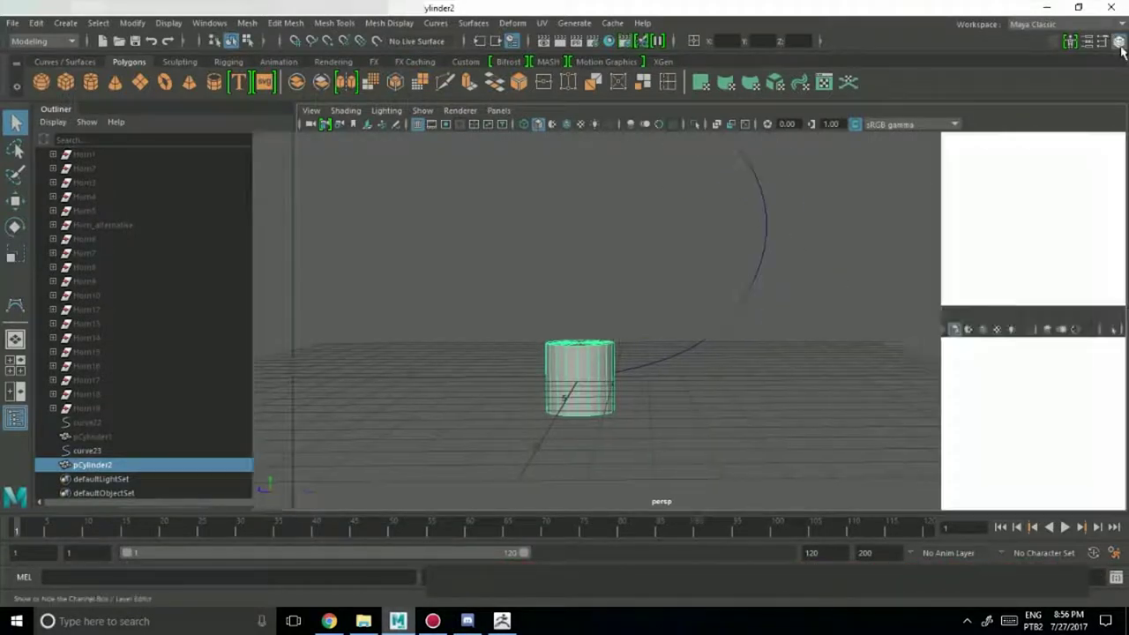
scroll(1048, 284, down, 1)
scroll(1046, 275, down, 3)
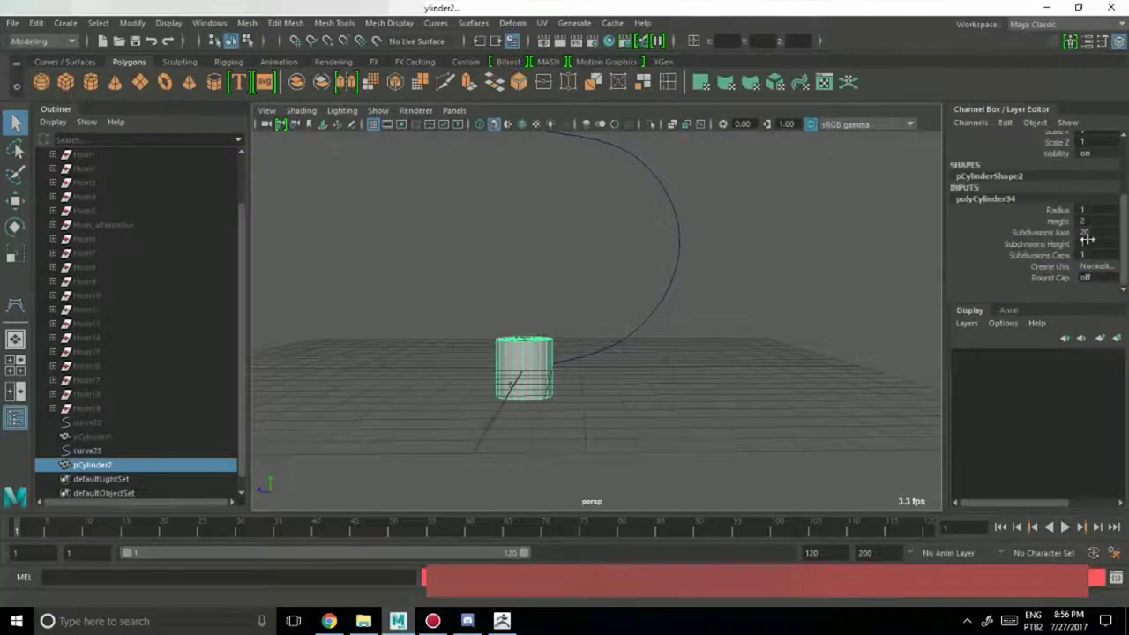
double_click(1094, 233)
text(5)
key(Return)
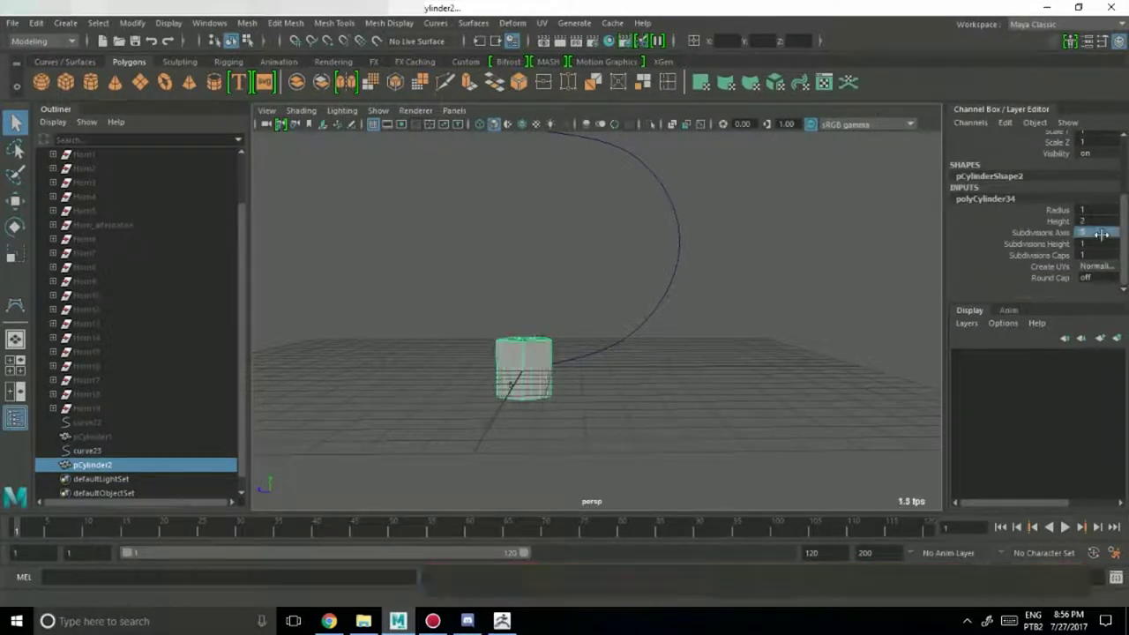
Set the cylinder's Subdivisions Axis to 6.
click(1104, 232)
text(6)
key(Return)
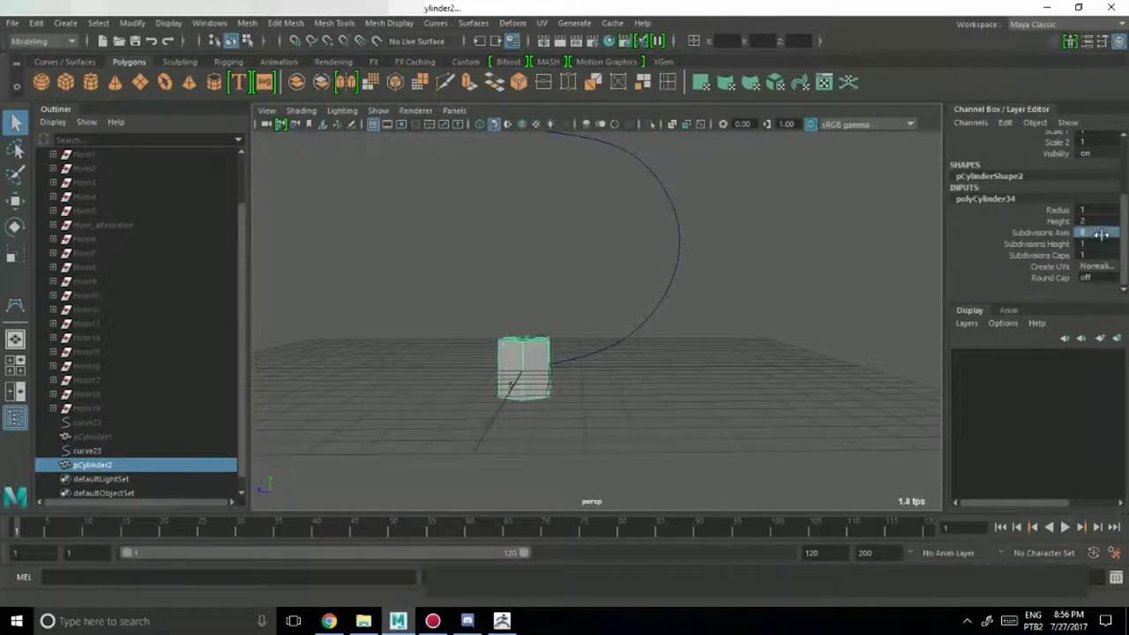
alt+drag(713, 180, 659, 368)
alt+middle_drag(658, 368, 728, 293)
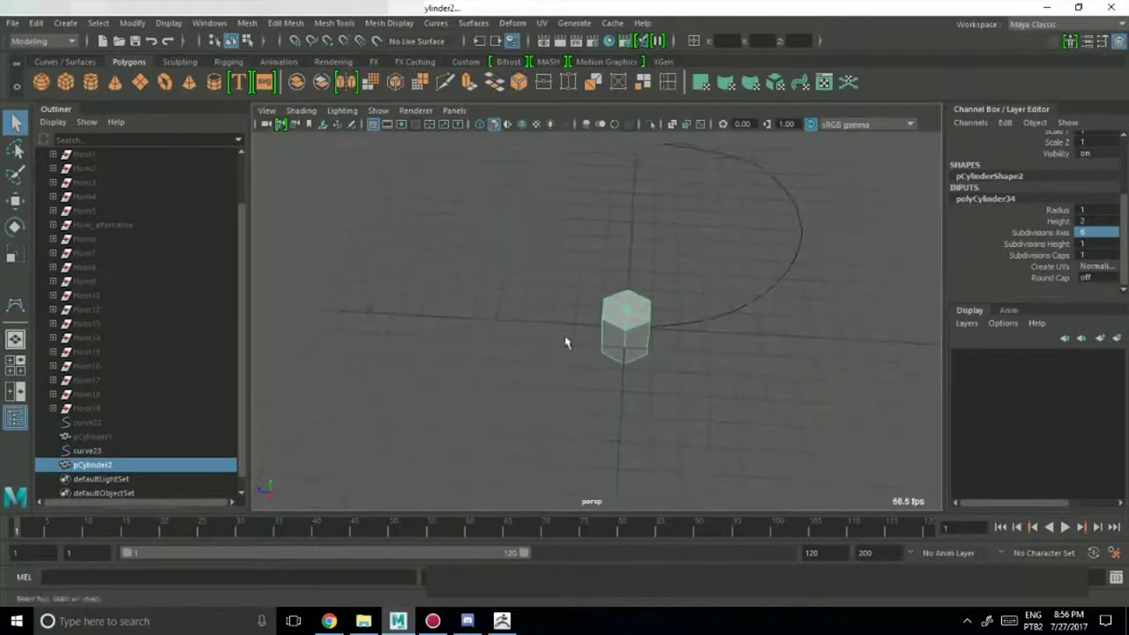
alt+right_drag(567, 343, 746, 398)
Undo both axis subdivision changes on the cylinder.
key(ctrl+z)
alt+drag(741, 390, 676, 385)
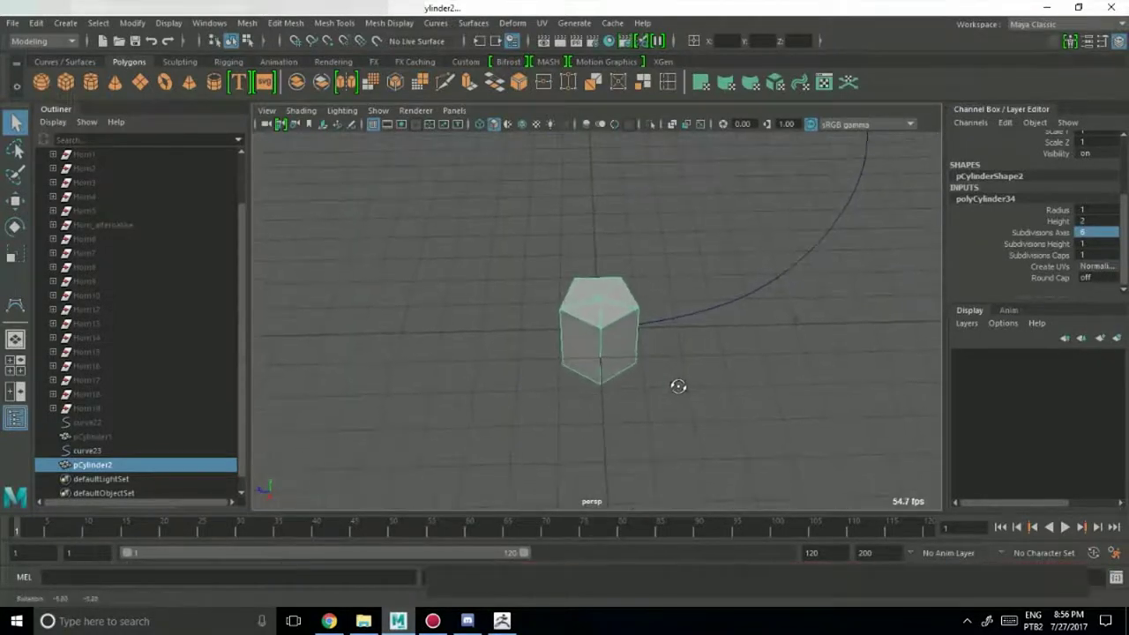
alt+right_drag(535, 419, 735, 411)
mouse_move(736, 411)
alt+mouse_down()
mouse_move(714, 433)
mouse_move(613, 438)
mouse_move(698, 403)
mouse_move(713, 411)
alt+mouse_up()
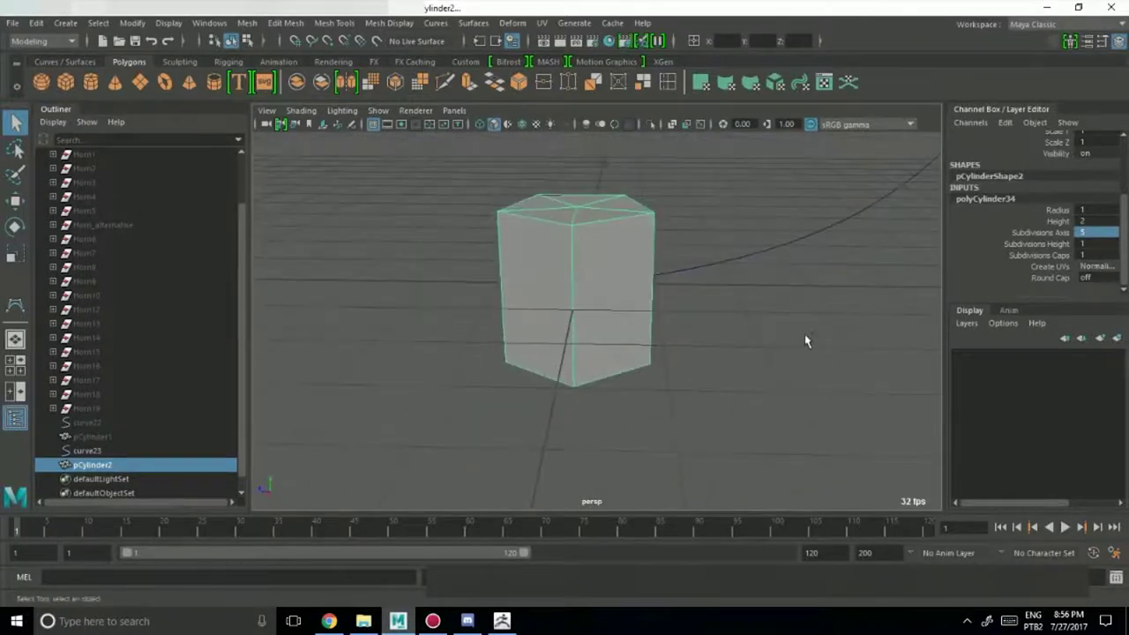
key(ctrl+z)
alt+right_drag(802, 342, 532, 336)
alt+drag(532, 335, 650, 363)
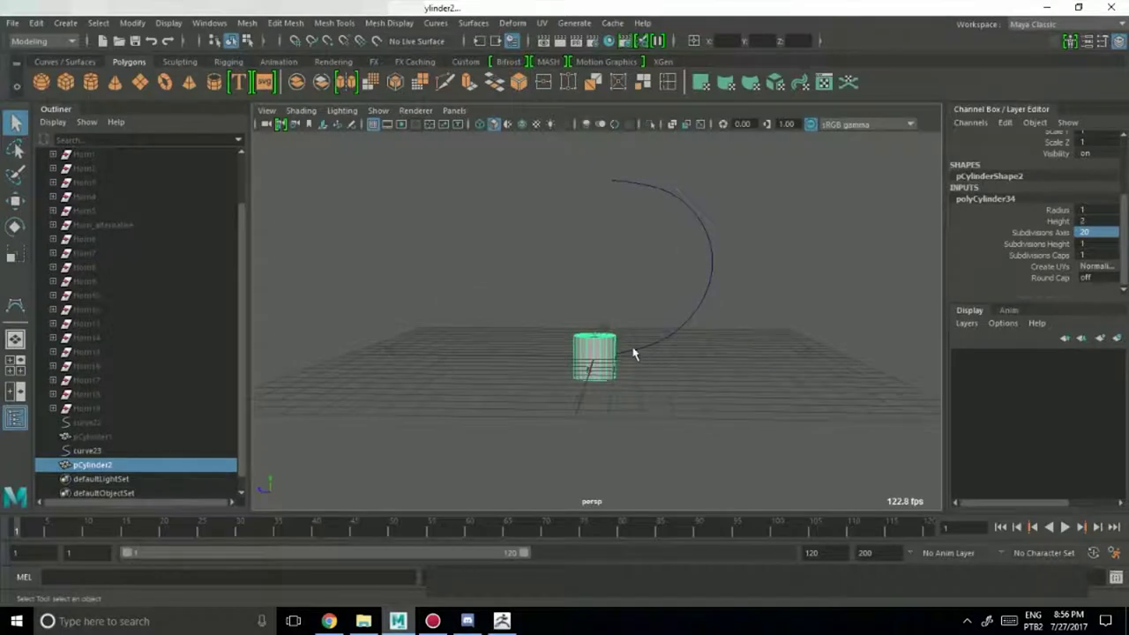
Rotate the cylinder to about -83 degrees around X so its end cap faces along the curve's lower end.
key(e)
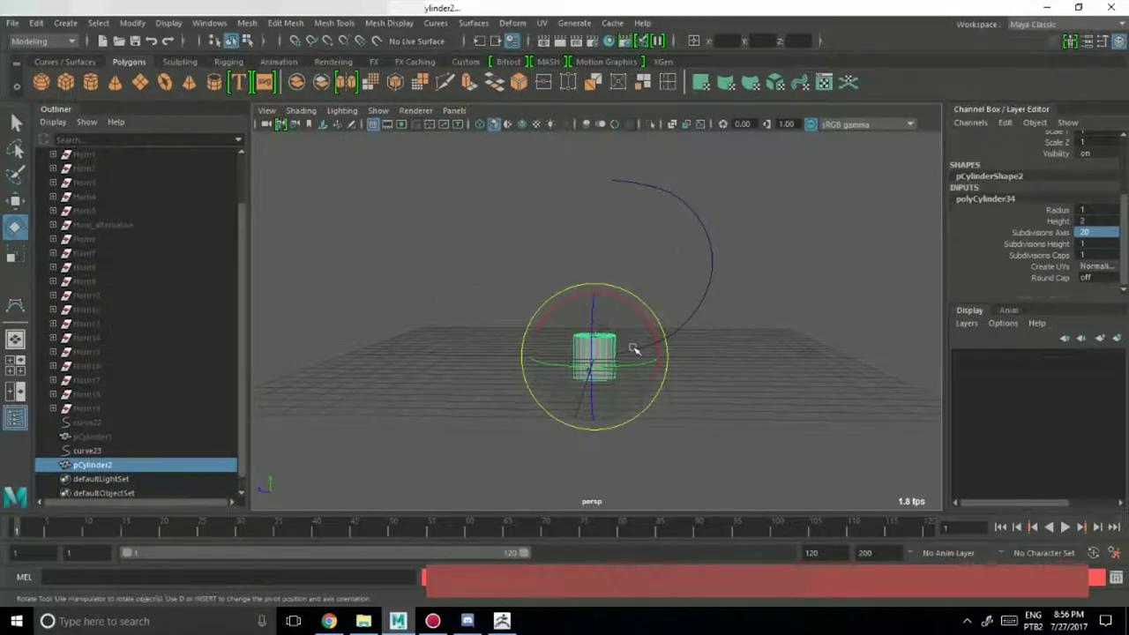
mouse_move(633, 337)
mouse_down()
mouse_move(633, 311)
mouse_move(680, 361)
mouse_move(744, 371)
mouse_move(734, 358)
mouse_move(647, 371)
mouse_move(524, 426)
mouse_up()
alt+right_drag(524, 426, 891, 412)
alt+drag(891, 411, 560, 391)
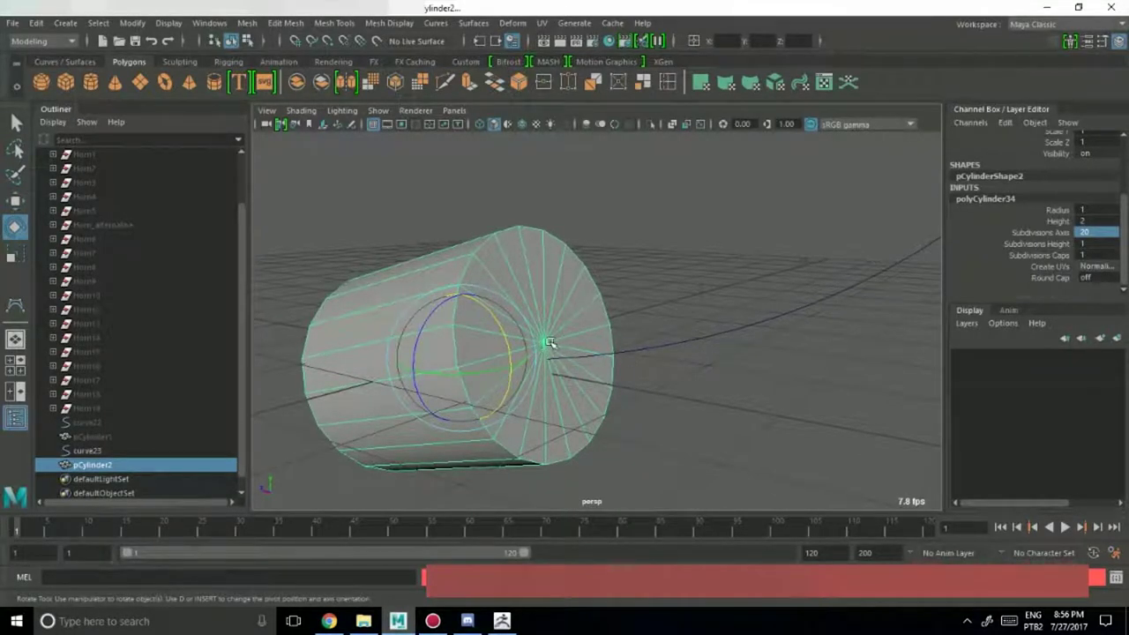
drag(509, 341, 508, 346)
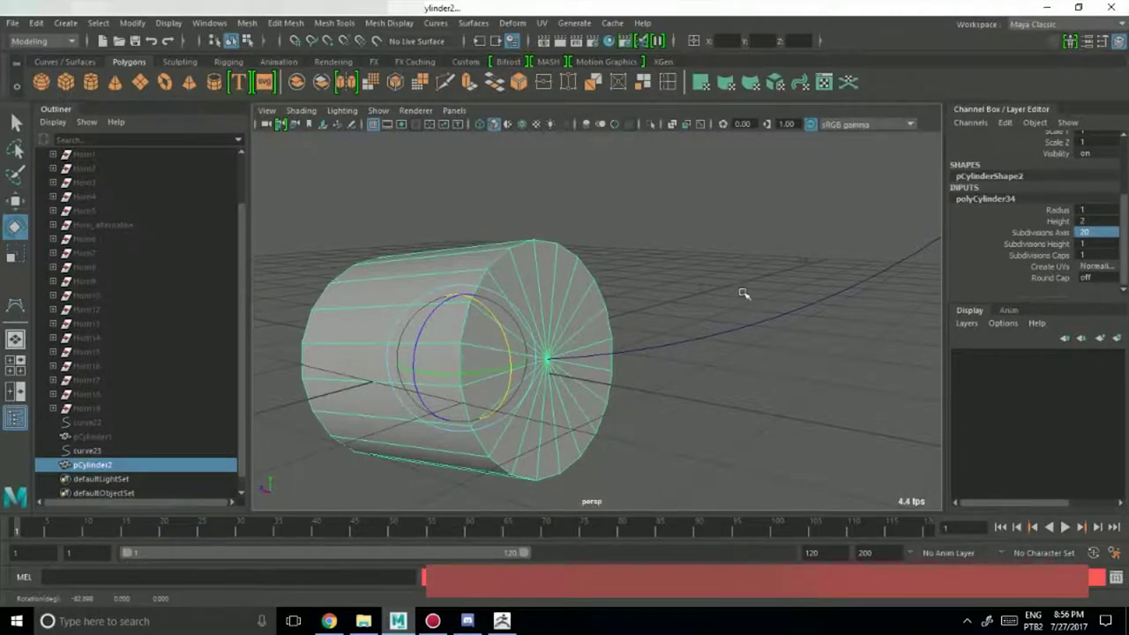
alt+drag(744, 293, 803, 262)
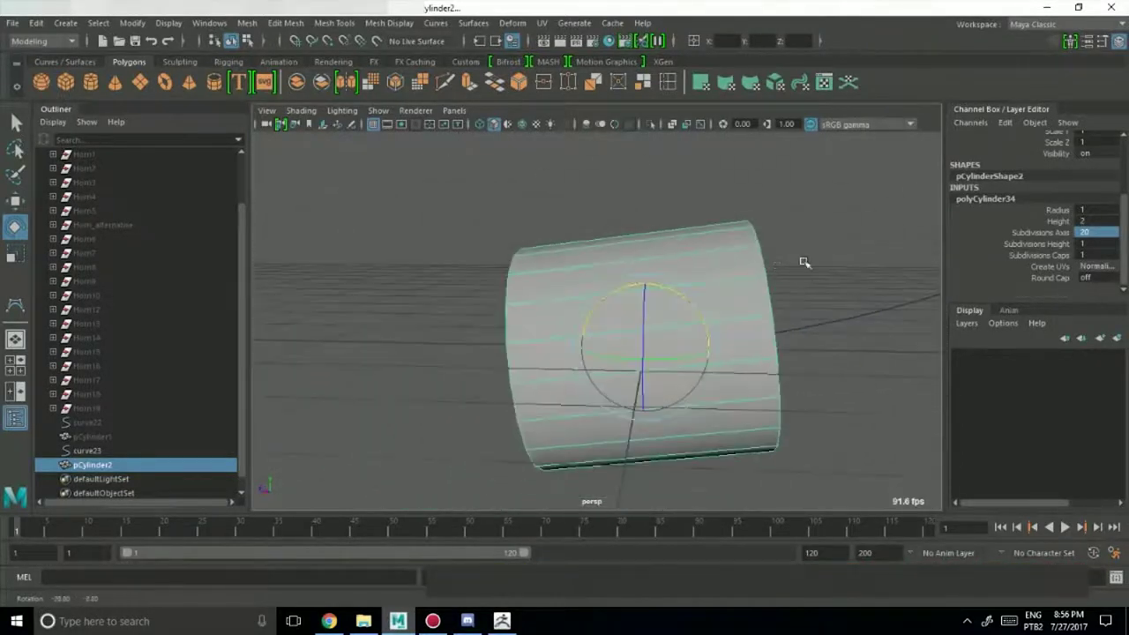
alt+right_drag(804, 262, 527, 336)
key(q)
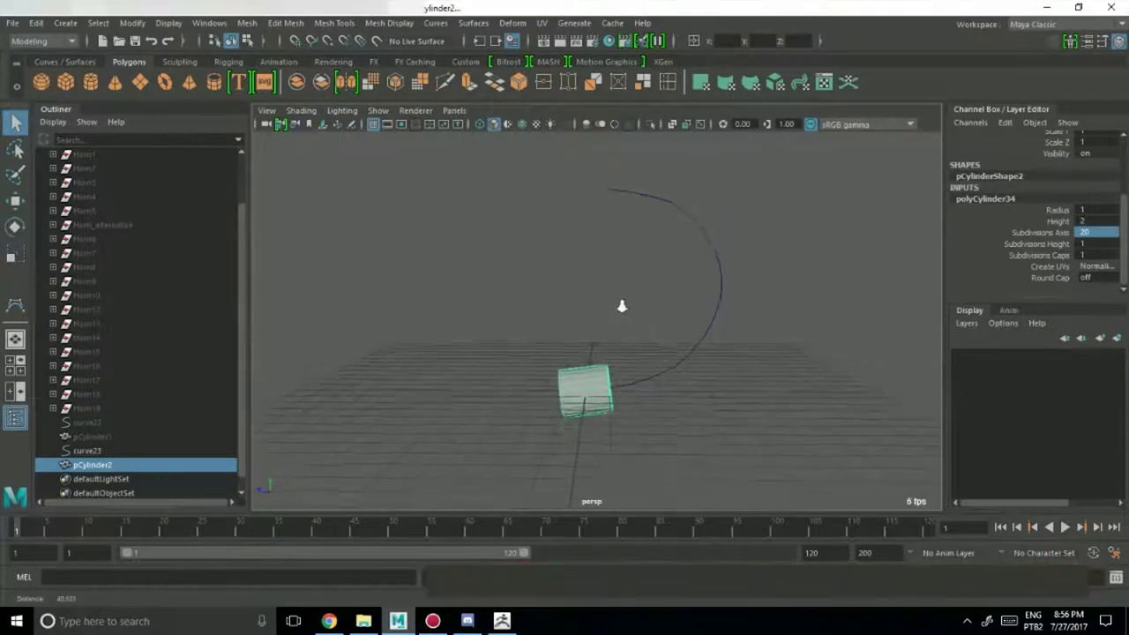
alt+drag(622, 306, 640, 340)
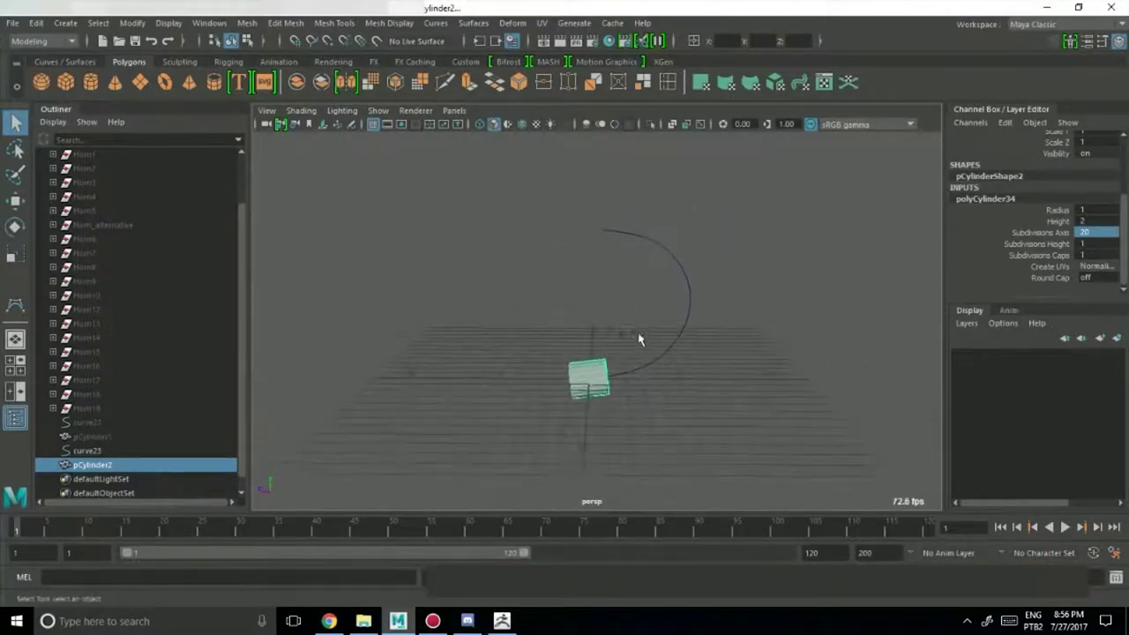
alt+middle_drag(605, 332, 582, 309)
alt+right_drag(583, 309, 632, 388)
alt+drag(632, 388, 618, 376)
alt+middle_drag(617, 376, 679, 332)
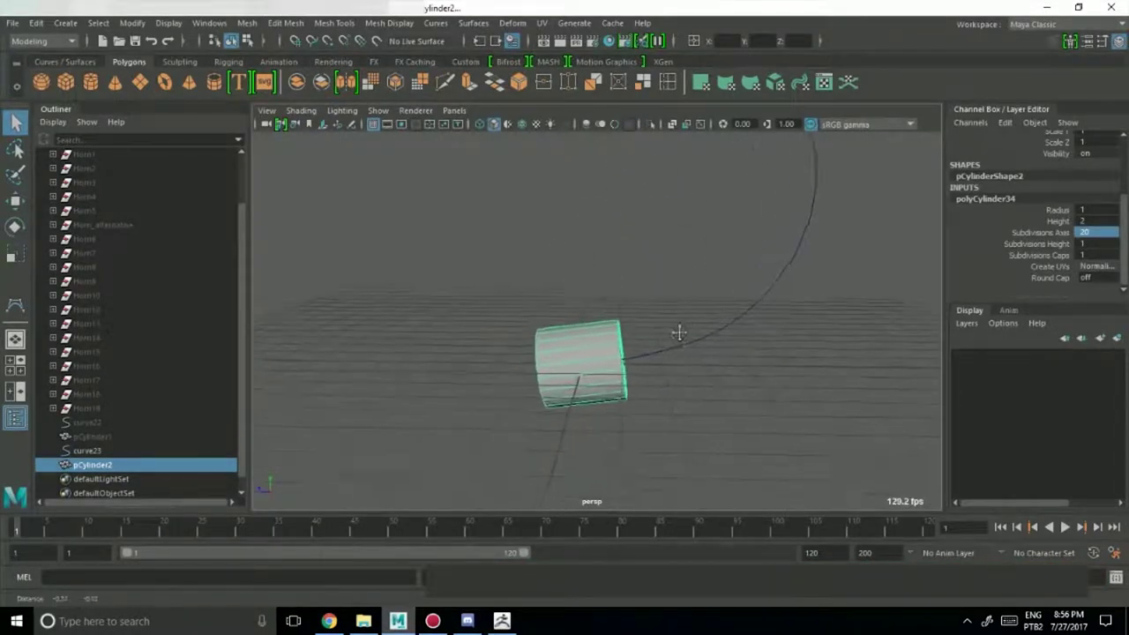
alt+right_drag(679, 332, 635, 335)
alt+drag(636, 335, 595, 393)
right_drag(584, 379, 574, 258)
alt+drag(503, 308, 616, 308)
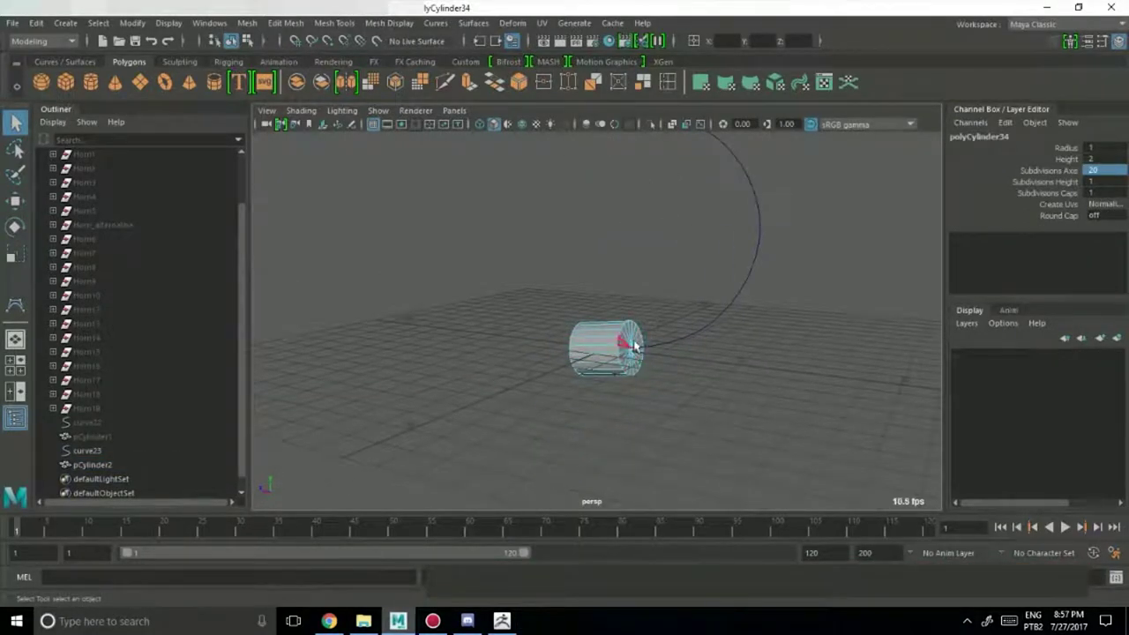
alt+drag(737, 228, 711, 207)
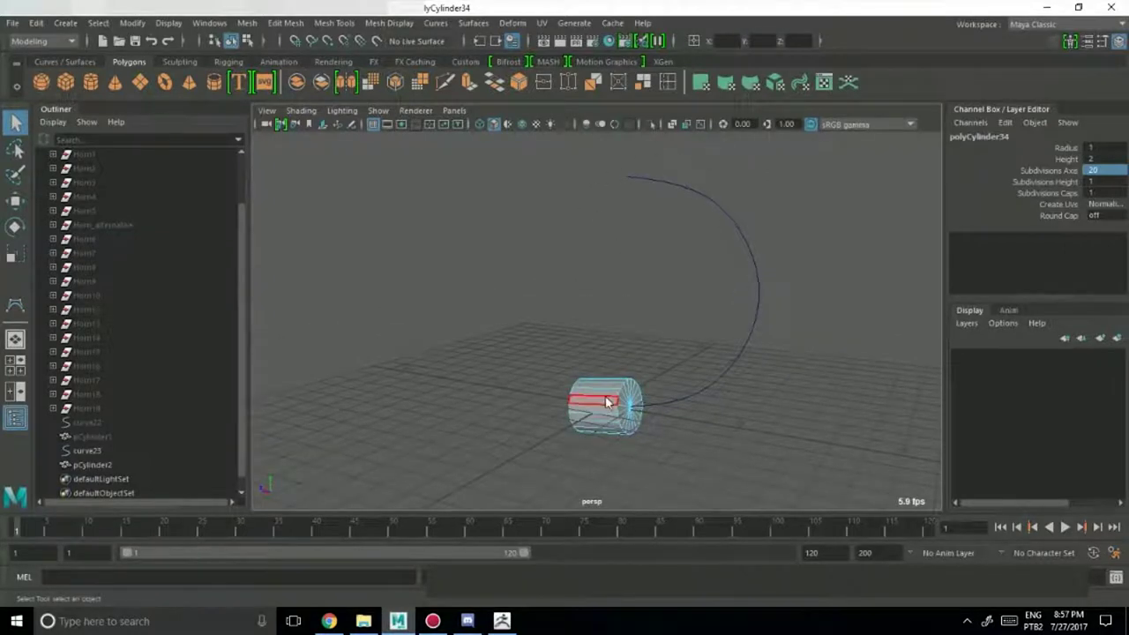
right_drag(607, 403, 676, 195)
alt+drag(598, 395, 534, 350)
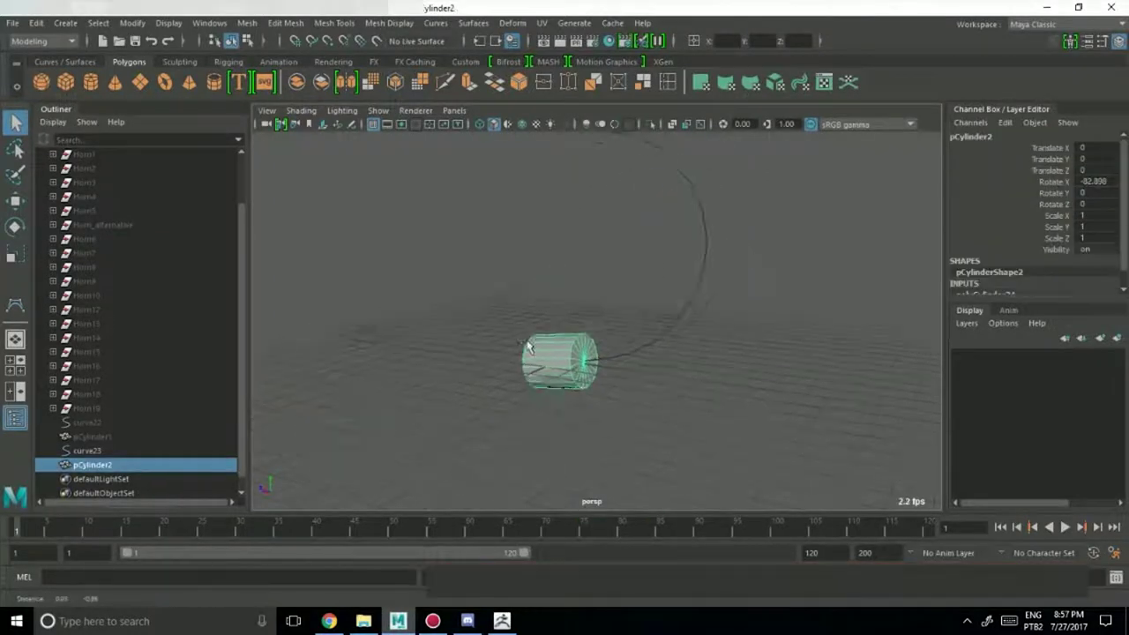
Set the cylinder's radius to 2 and check its size against the whole curve.
alt+right_drag(534, 350, 610, 348)
scroll(1009, 284, down, 1)
click(1011, 276)
scroll(1011, 275, down, 3)
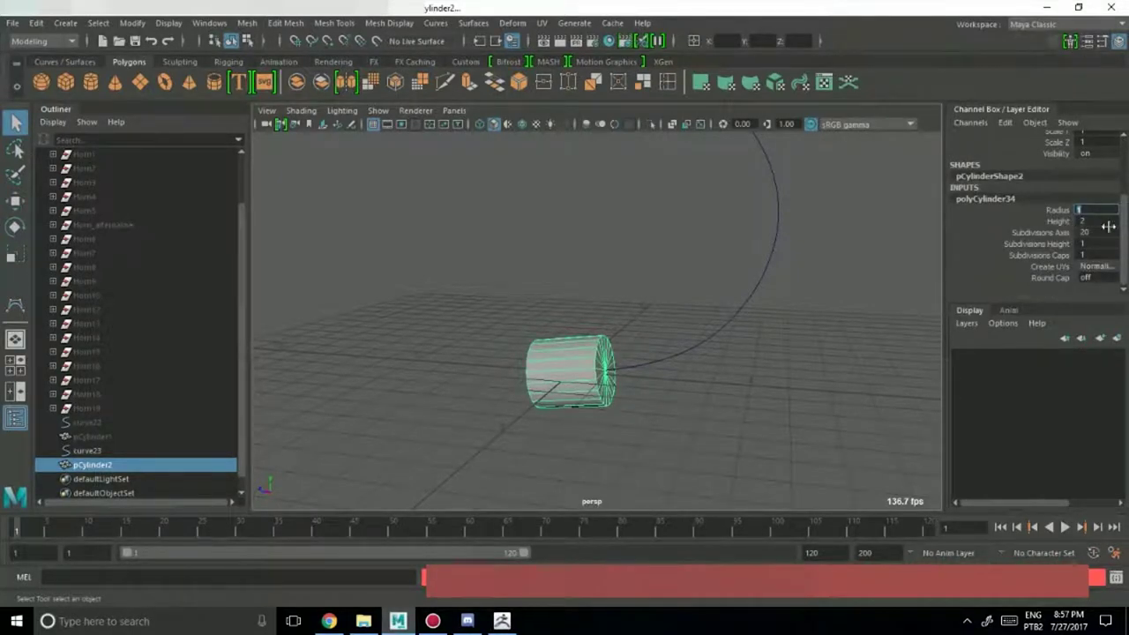
text(2)
key(Return)
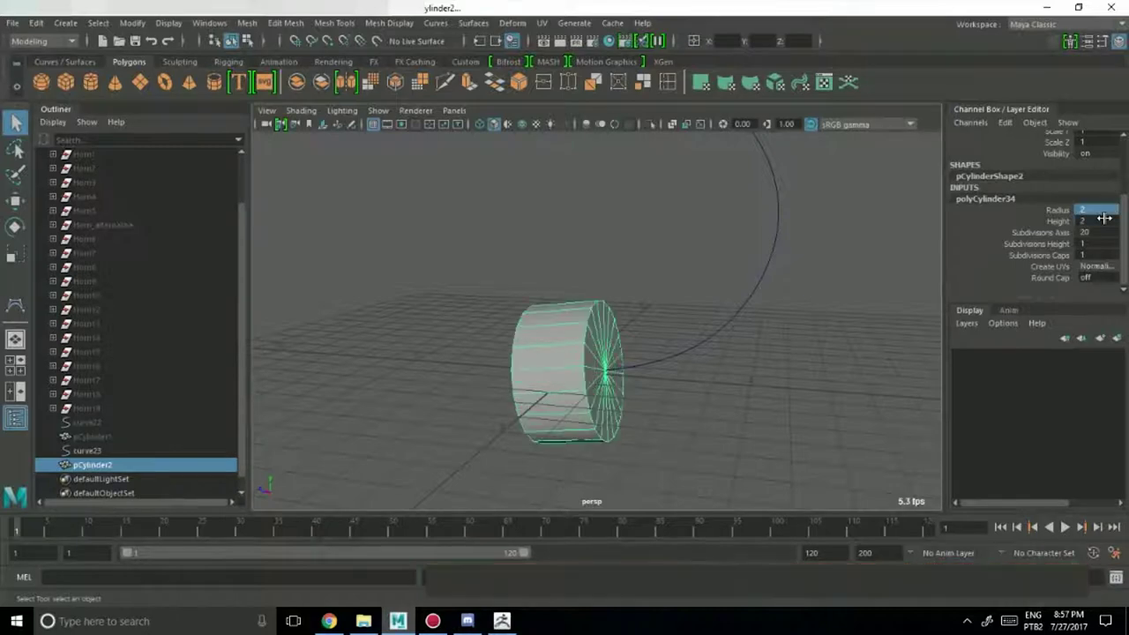
key(Tab)
scroll(502, 303, down, 5)
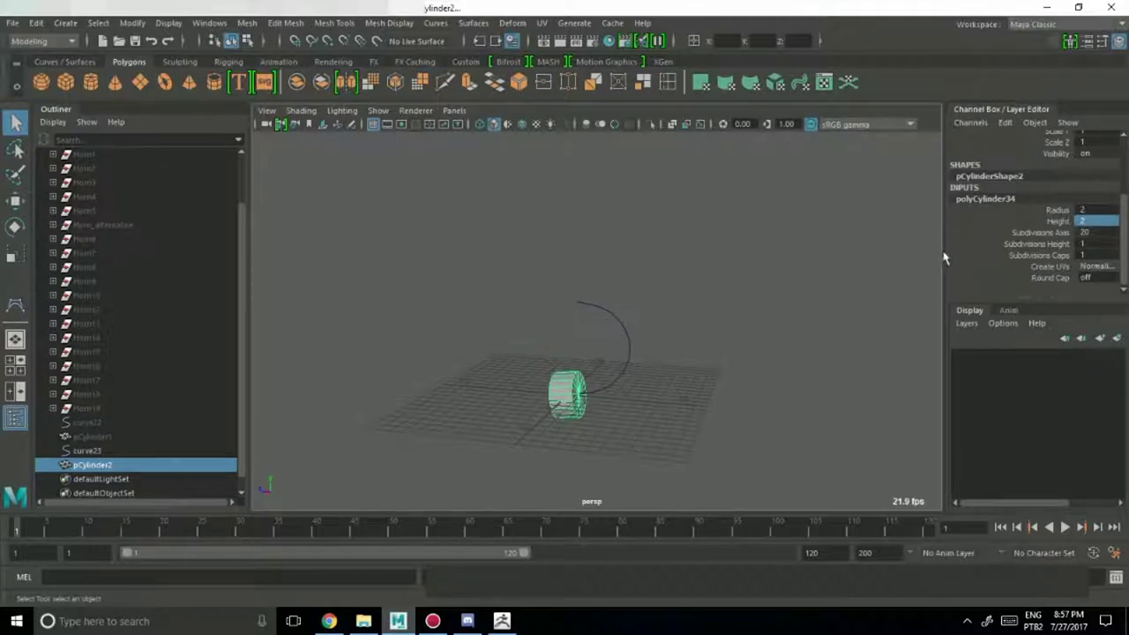
Set the cylinder's radius to 1 and its height to 0.5.
double_click(1093, 208)
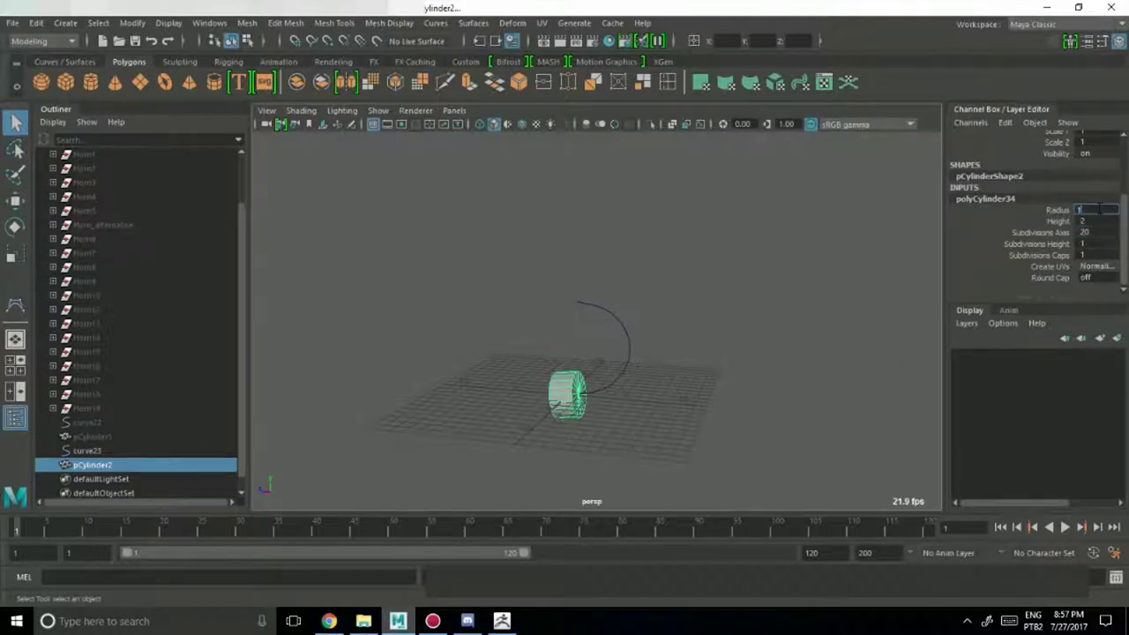
key(Return)
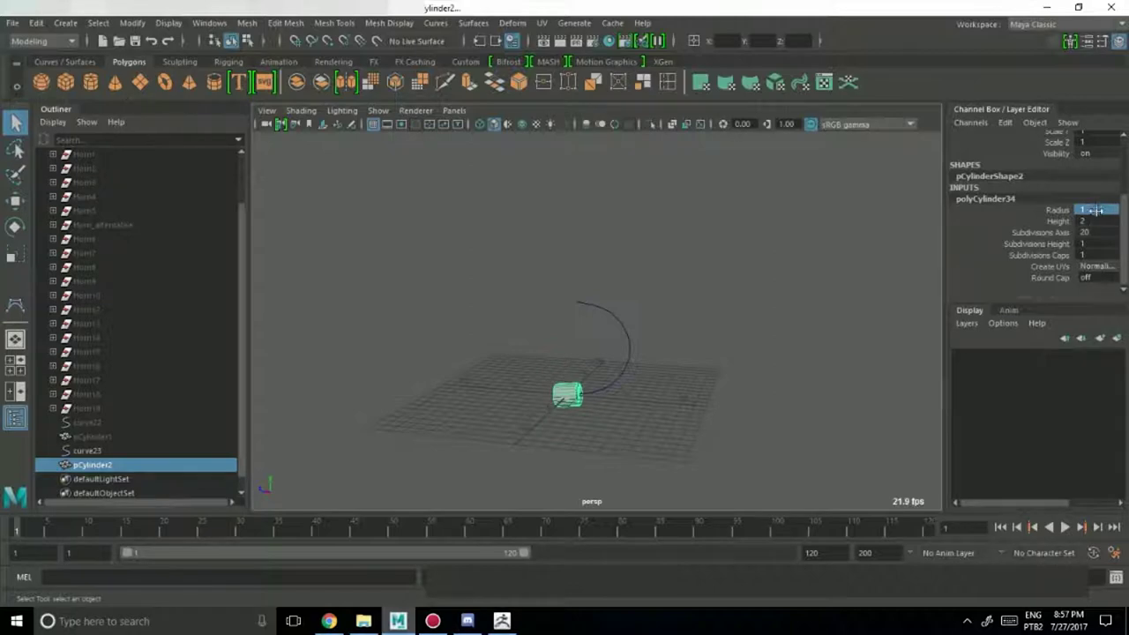
double_click(1096, 224)
text(0.5)
key(Return)
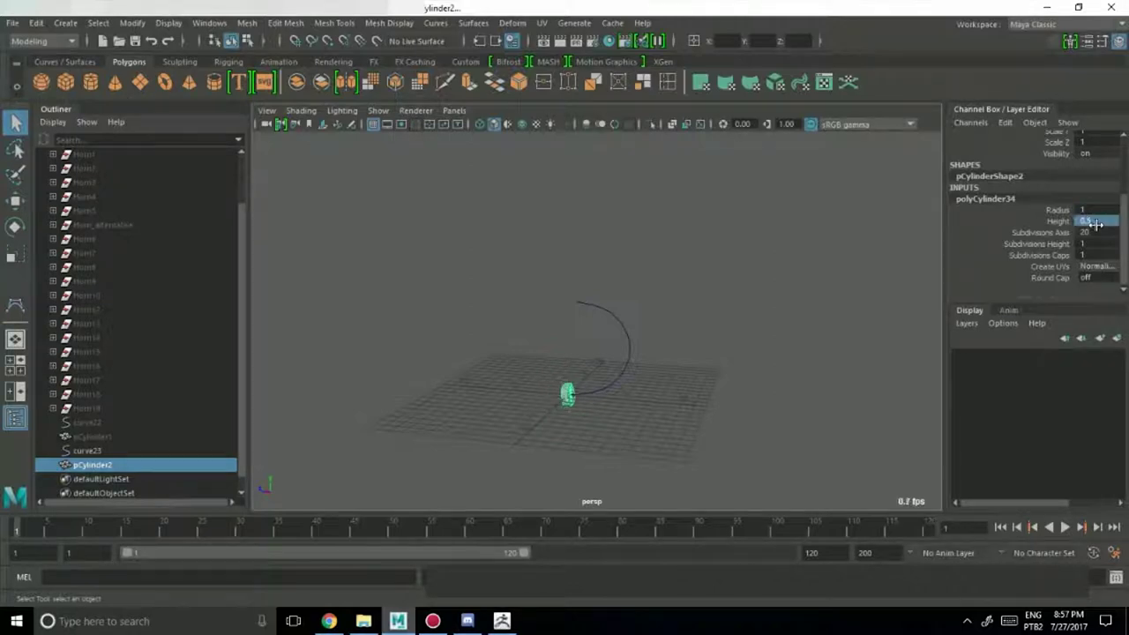
Try scaling the flat cylinder along its own axis to about 0.89.
alt+drag(444, 322, 527, 343)
alt+middle_drag(527, 343, 535, 314)
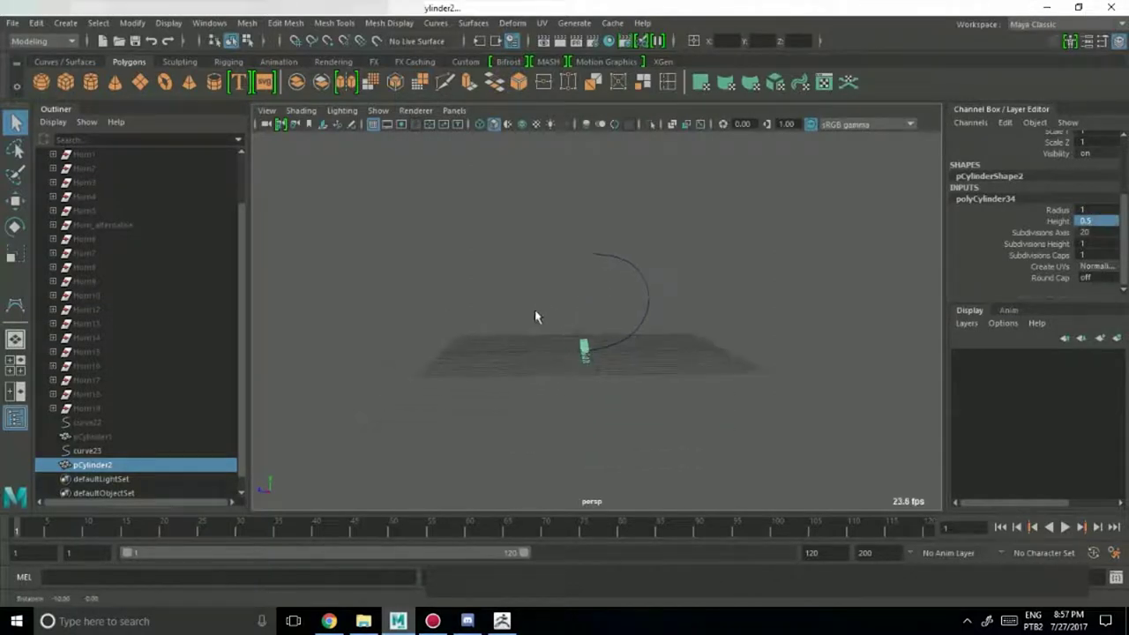
alt+right_drag(535, 313, 800, 393)
alt+middle_drag(799, 394, 823, 262)
alt+drag(823, 262, 731, 404)
alt+right_drag(730, 404, 656, 389)
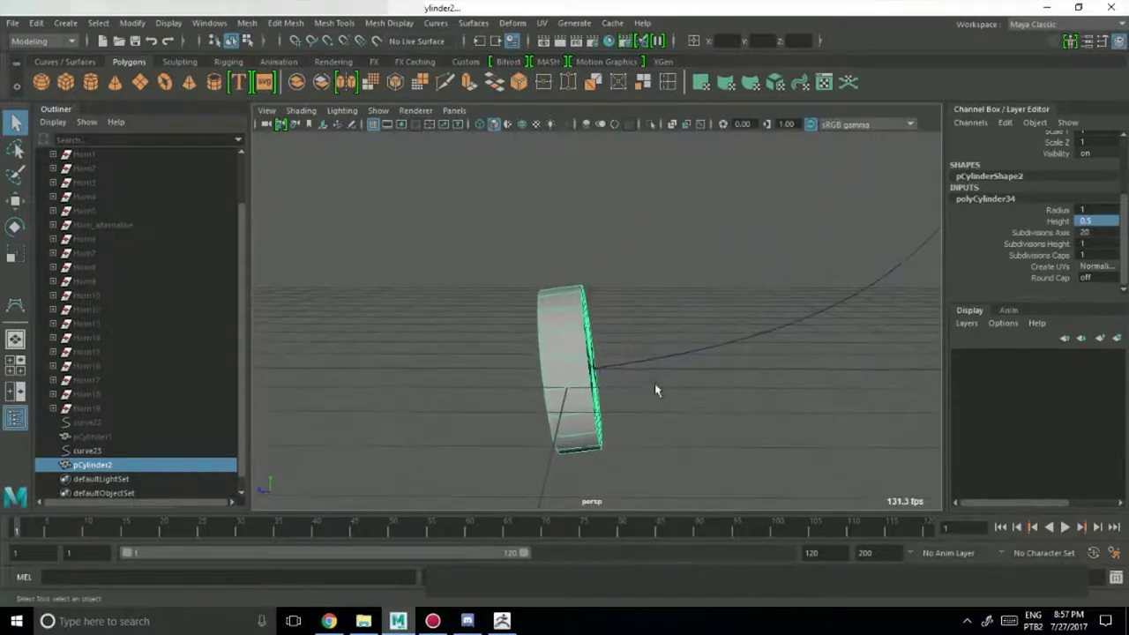
key(r)
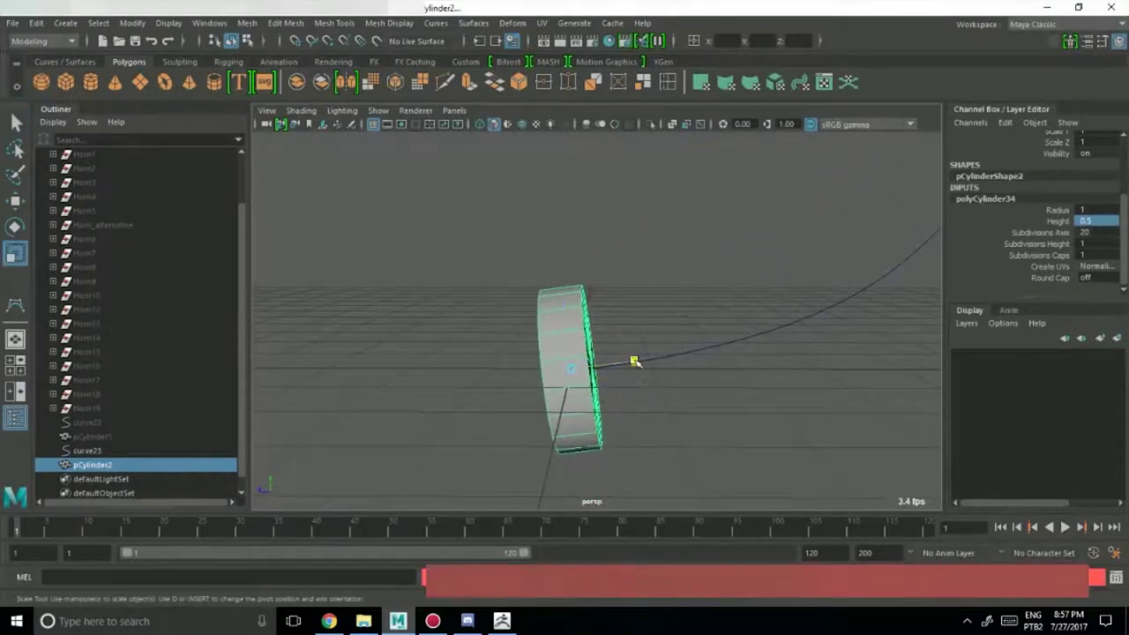
mouse_move(635, 361)
mouse_down()
mouse_move(589, 361)
mouse_move(653, 356)
mouse_move(635, 360)
mouse_up()
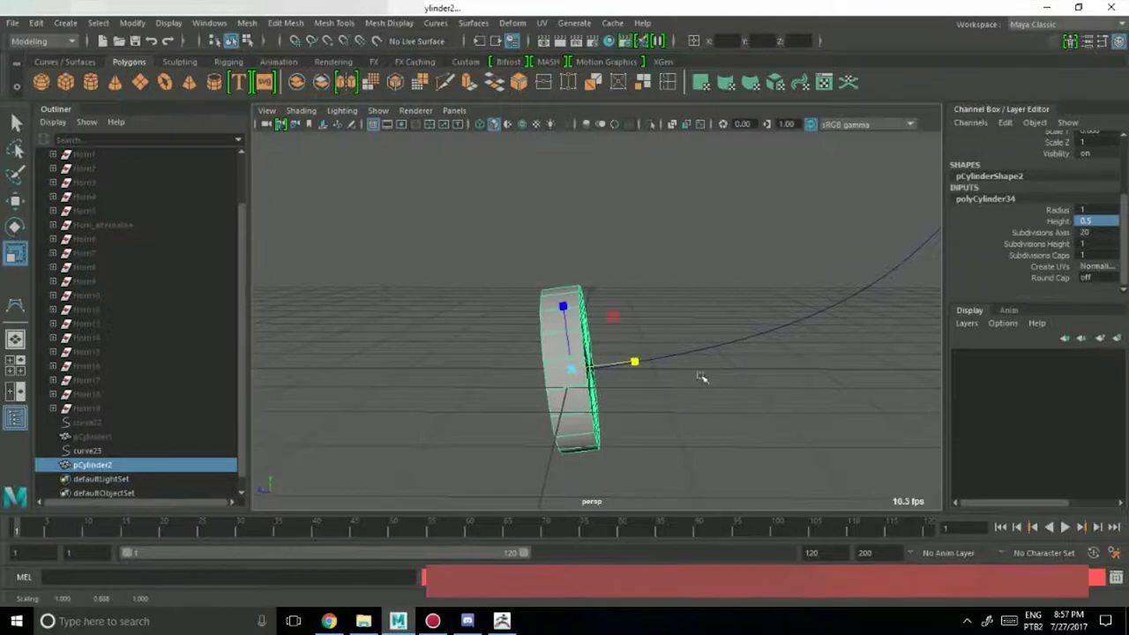
key(q)
Select all end-cap faces of the cylinder on the side facing the curve.
alt+drag(720, 409, 632, 404)
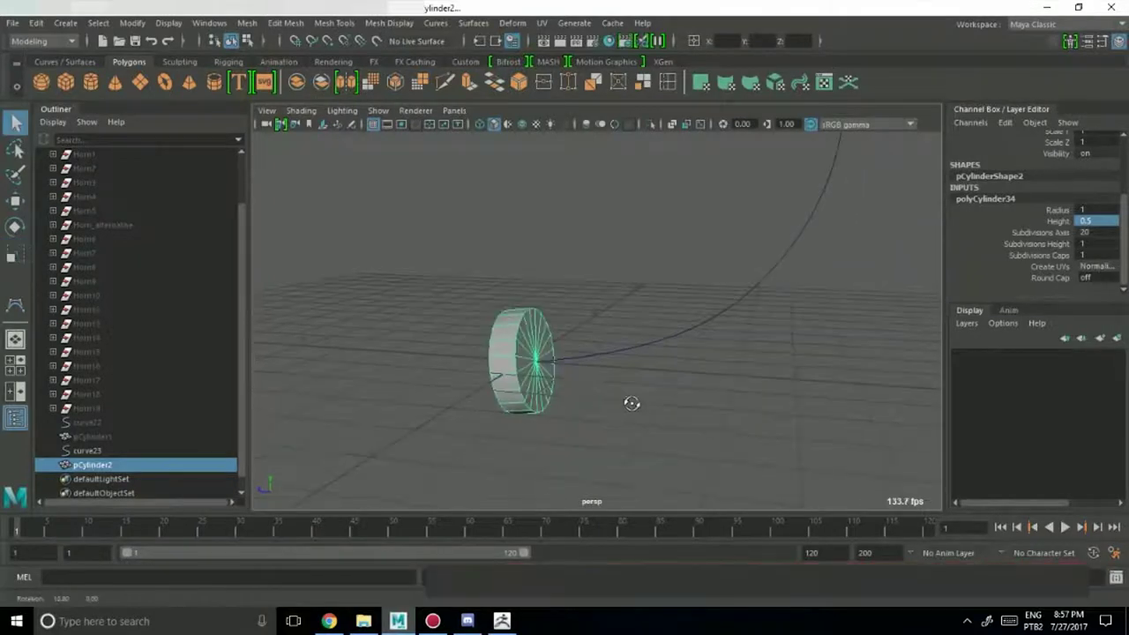
right_drag(524, 215, 530, 252)
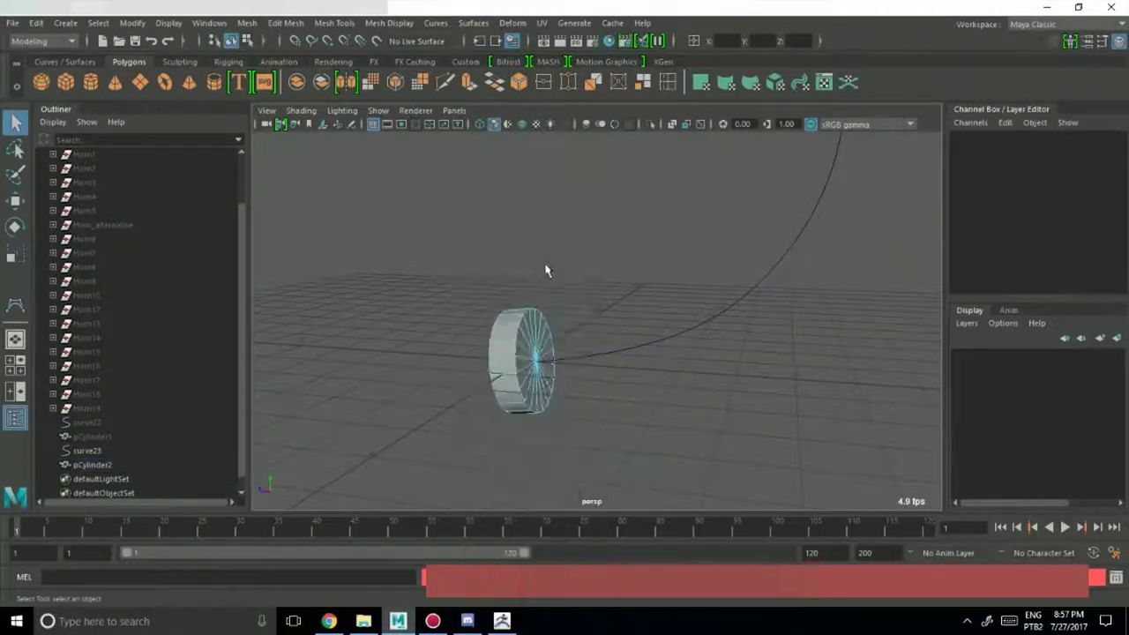
alt+drag(545, 270, 587, 323)
mouse_move(581, 449)
mouse_down()
mouse_move(627, 262)
mouse_move(638, 273)
mouse_move(547, 273)
mouse_move(676, 270)
mouse_move(645, 273)
mouse_up()
key(space)
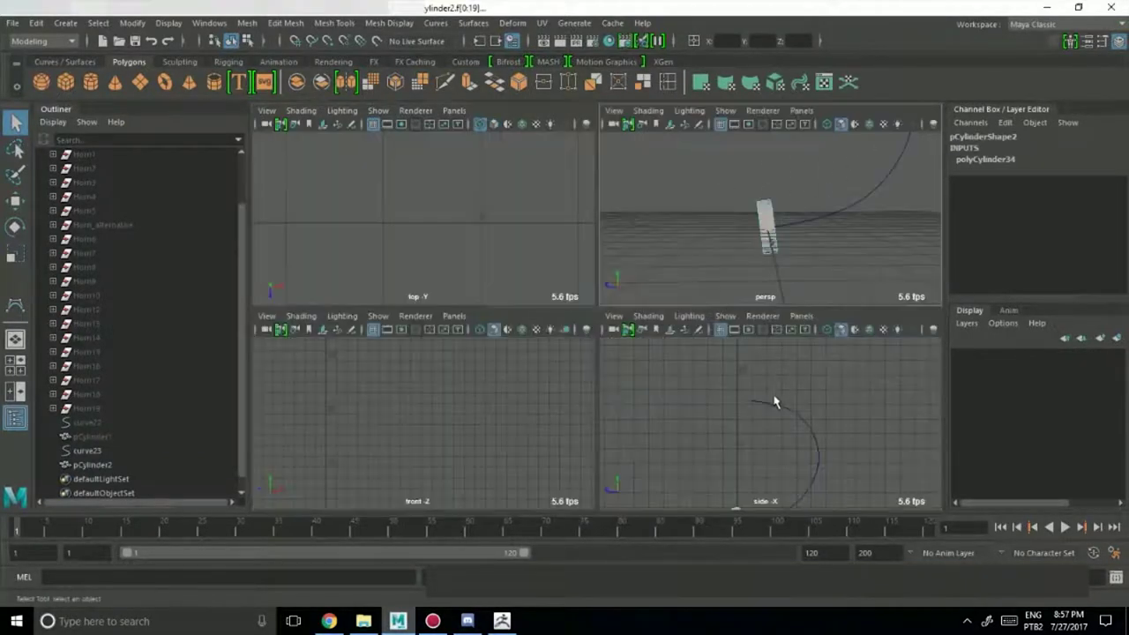
key(space)
key(space)
alt+drag(722, 256, 817, 282)
key(space)
alt+drag(835, 239, 656, 291)
drag(524, 420, 709, 334)
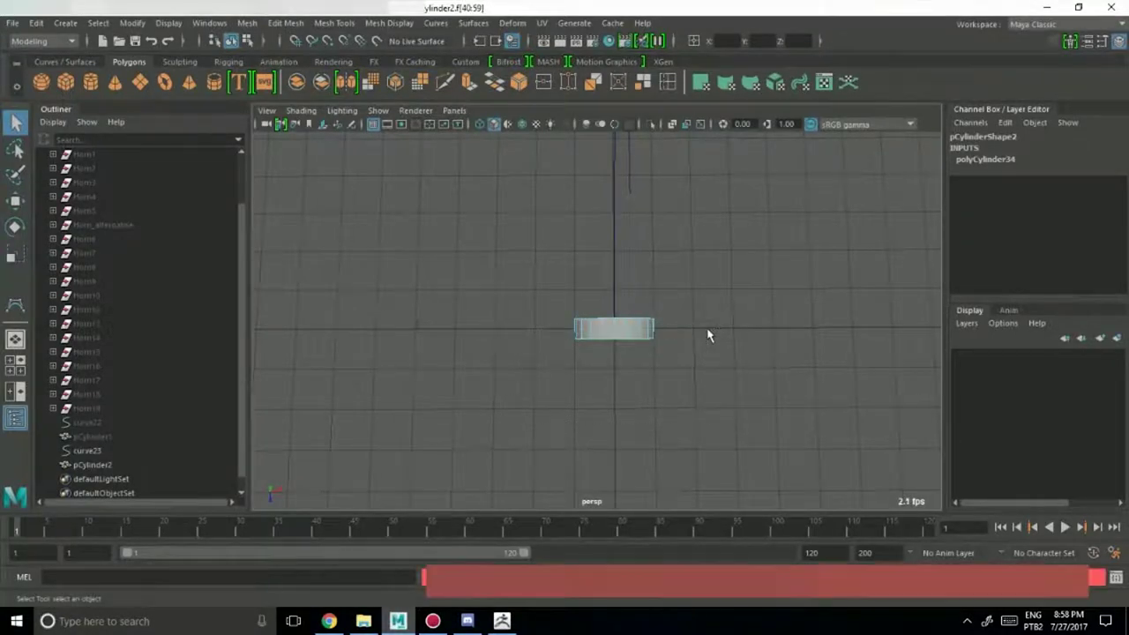
Add the C-shaped curve curve23 to the selection of cap faces.
alt+drag(769, 366, 702, 325)
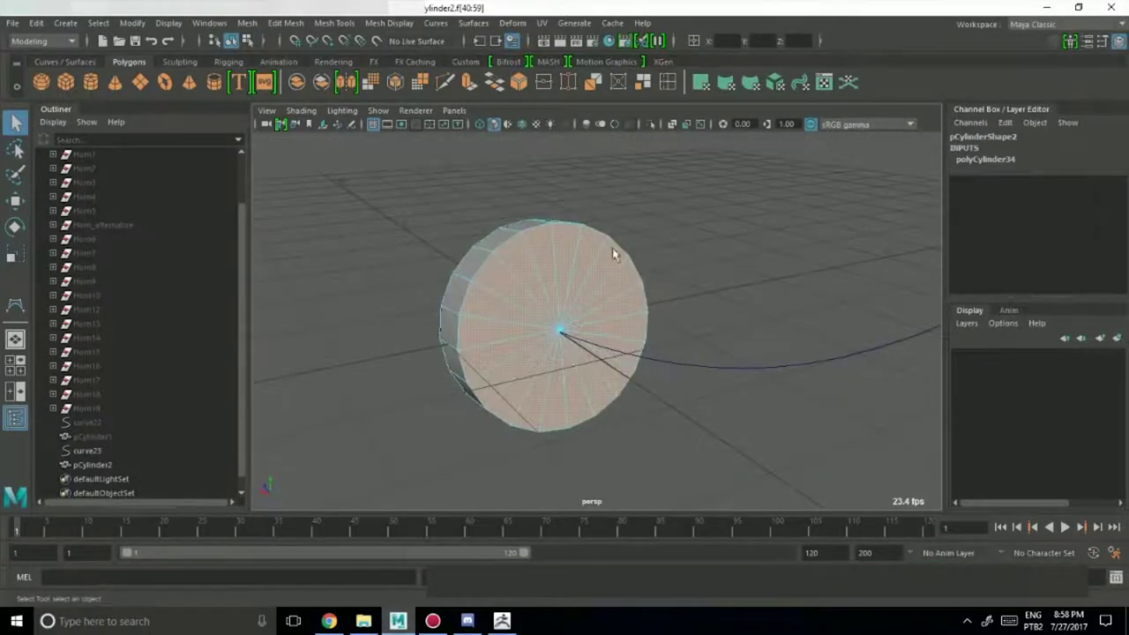
alt+drag(615, 255, 633, 321)
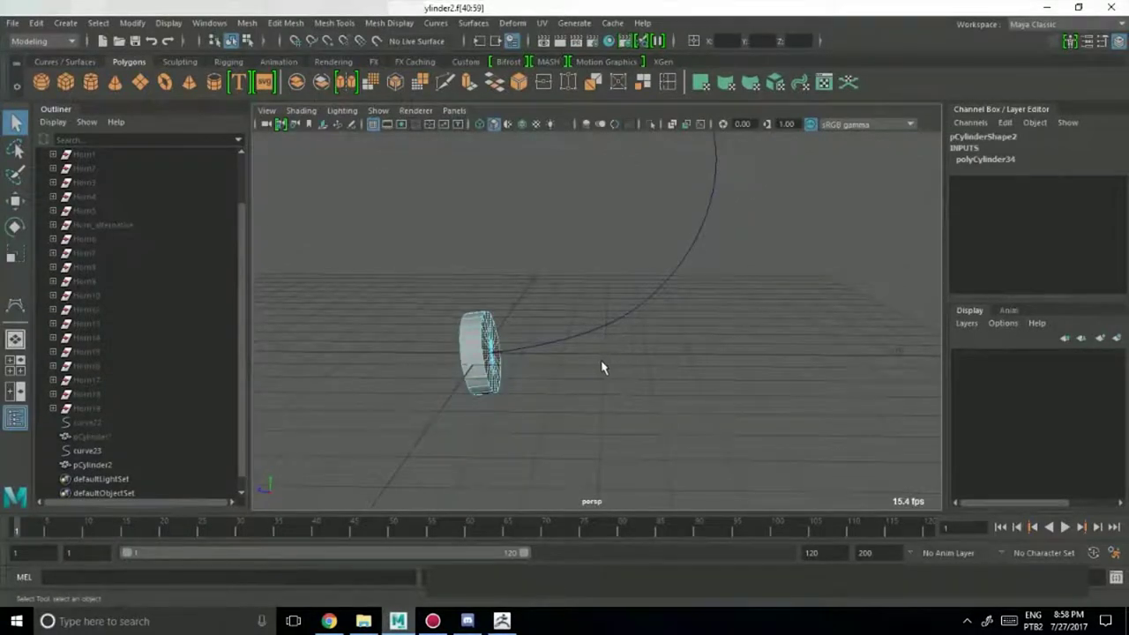
drag(588, 368, 633, 249)
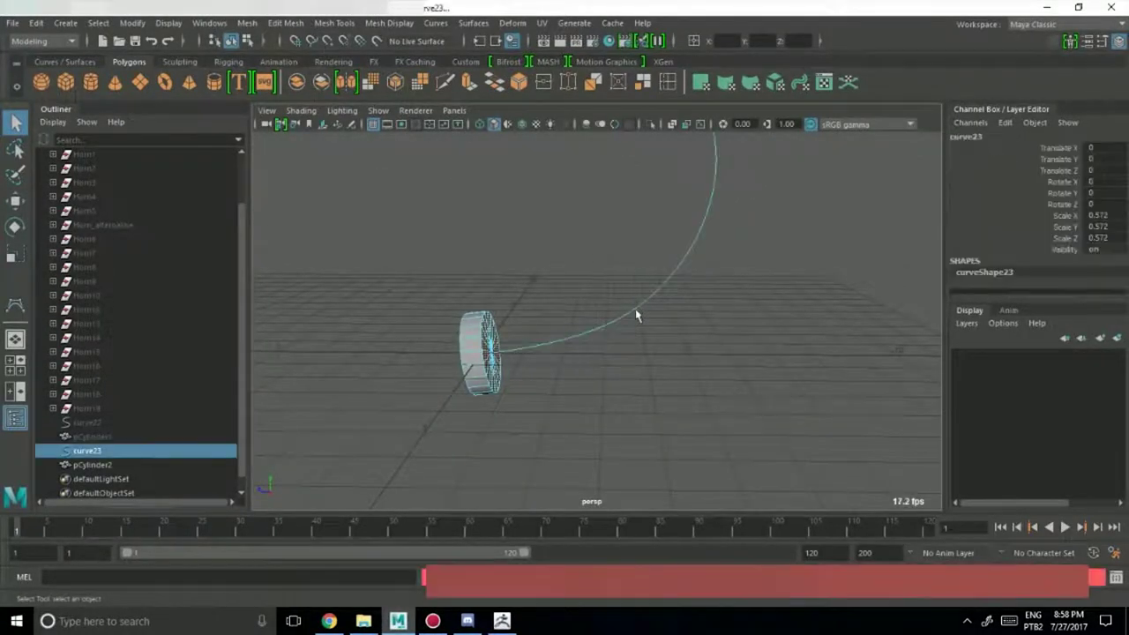
alt+drag(644, 363, 535, 393)
alt+middle_drag(535, 392, 587, 394)
alt+right_drag(398, 417, 668, 384)
alt+middle_drag(669, 384, 712, 323)
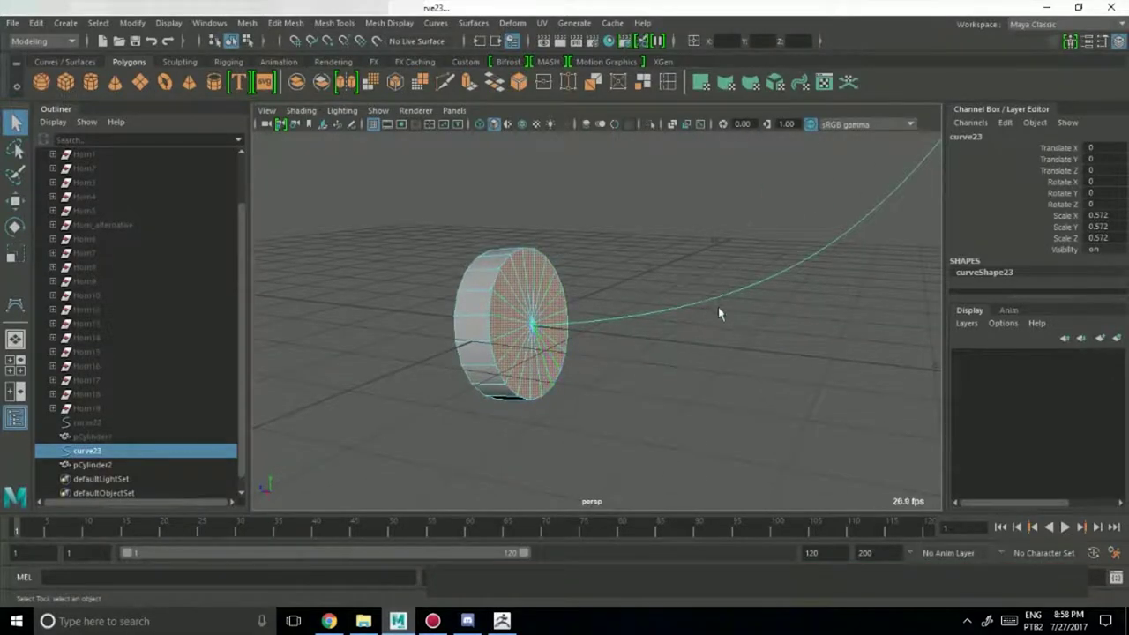
alt+drag(719, 313, 644, 331)
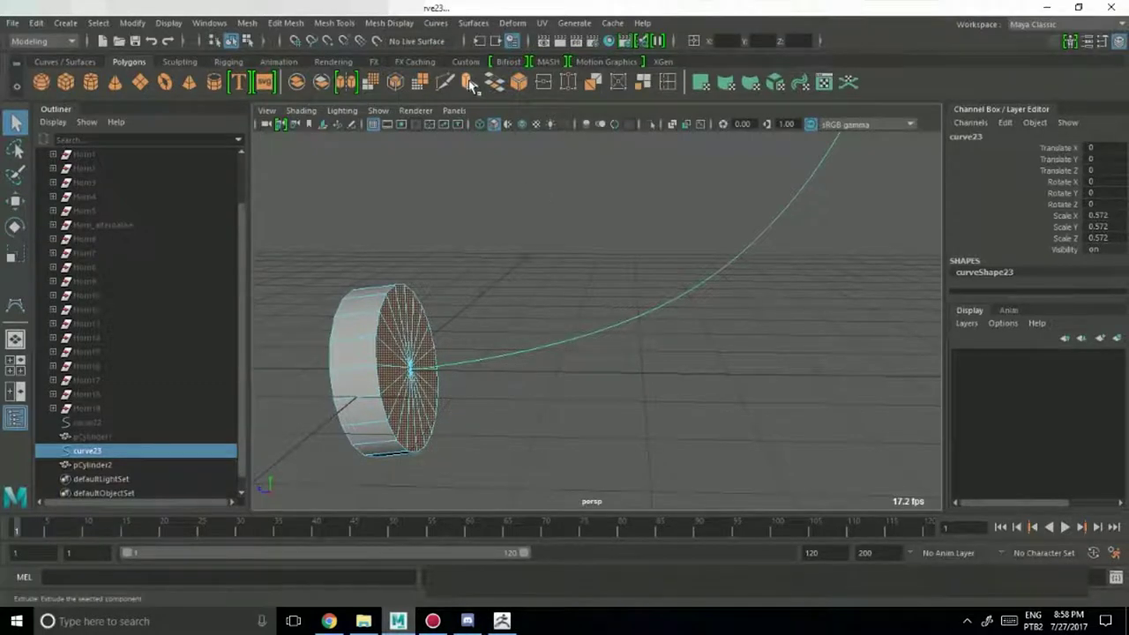
Extrude the selected cap faces along the curve.
click(334, 23)
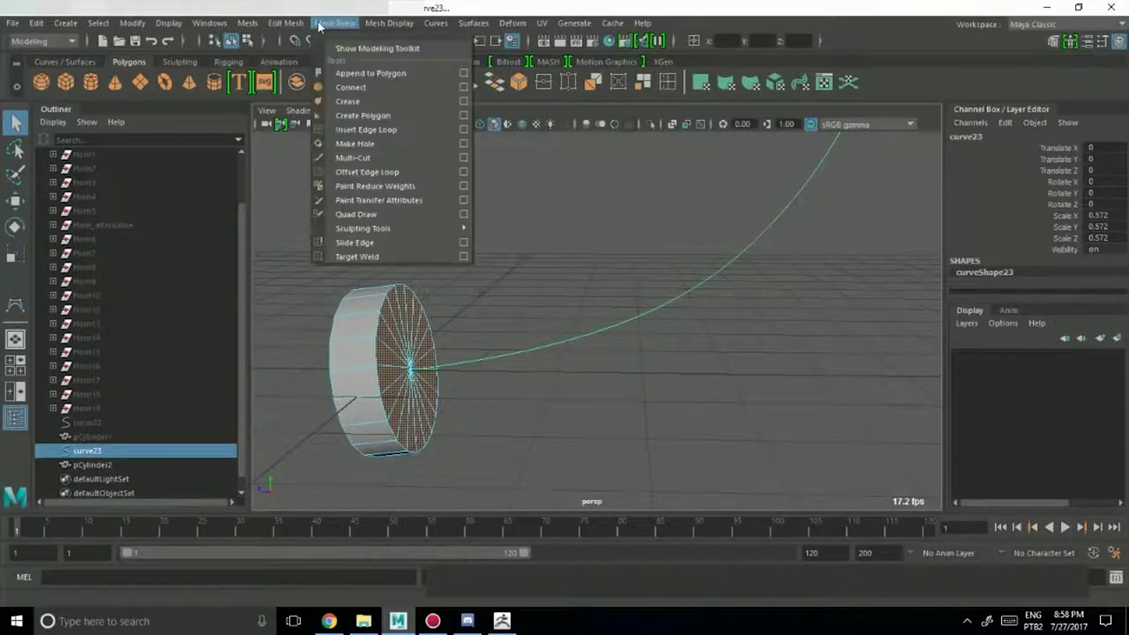
mouse_move(305, 24)
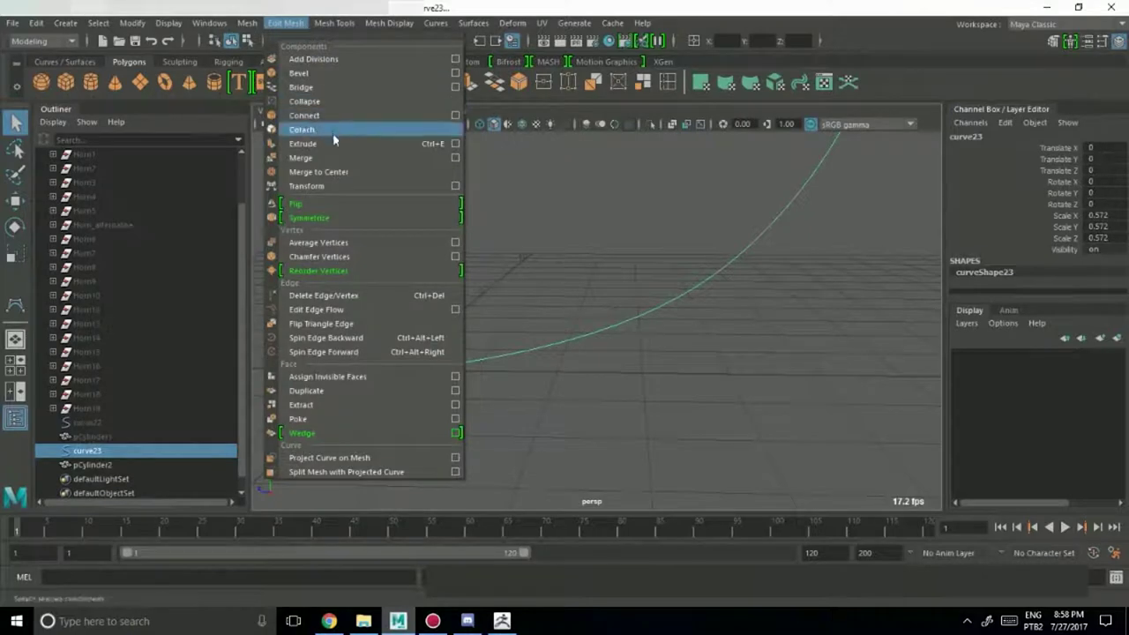
click(617, 238)
alt+drag(616, 240, 658, 302)
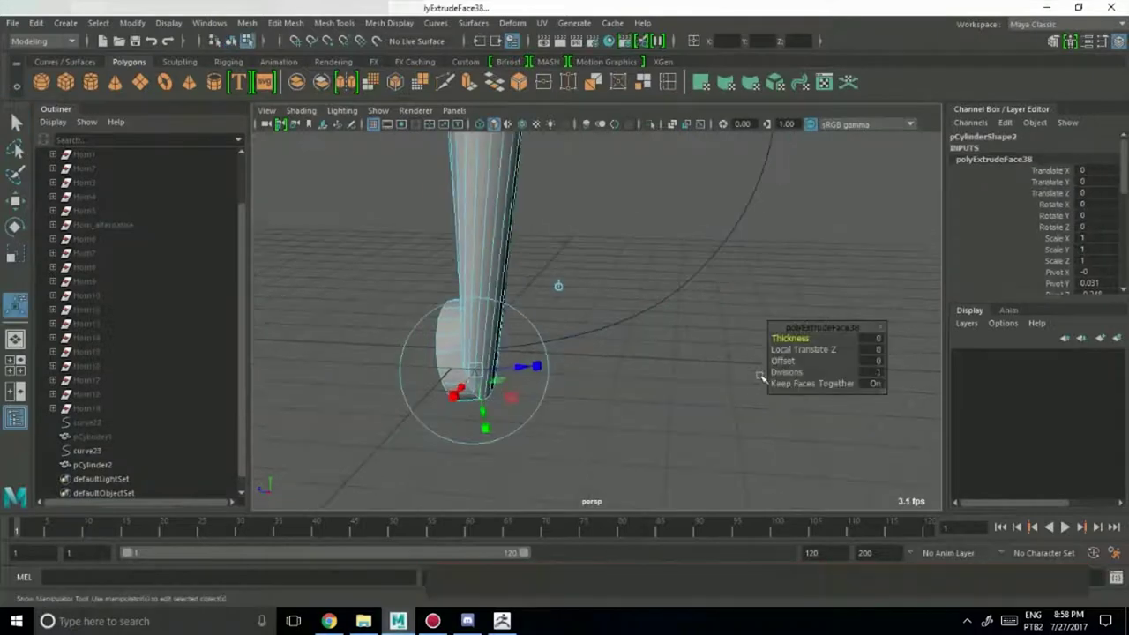
Increase the extrusion's Divisions until the tube follows the C-shaped curve smoothly.
scroll(607, 357, down, 3)
alt+middle_drag(605, 356, 621, 451)
scroll(612, 406, down, 3)
alt+drag(611, 402, 661, 390)
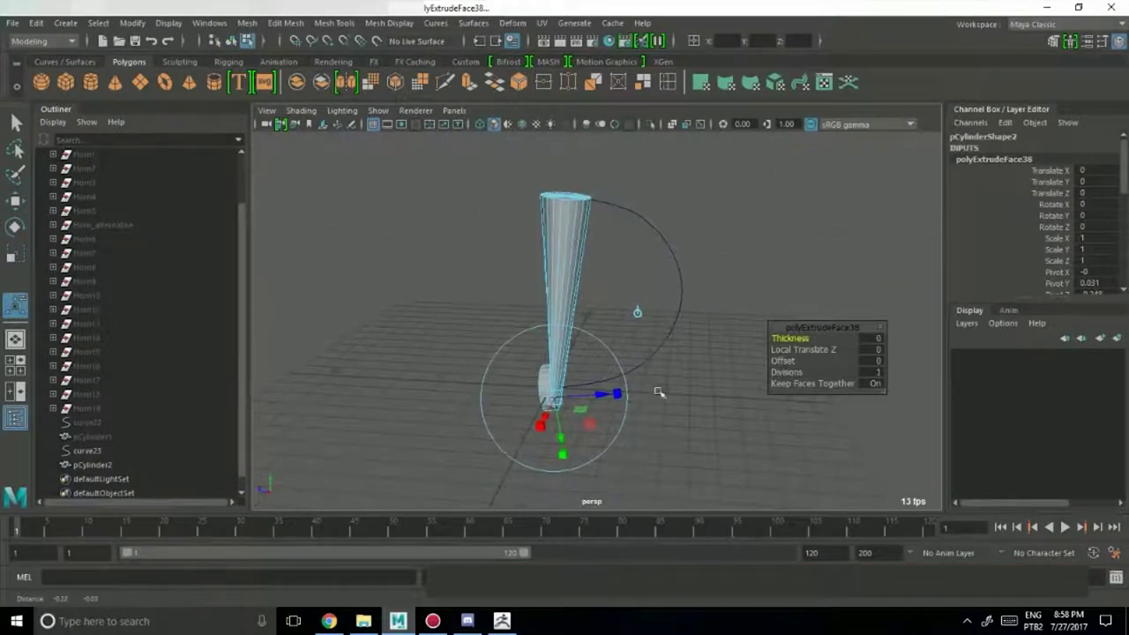
drag(831, 325, 779, 268)
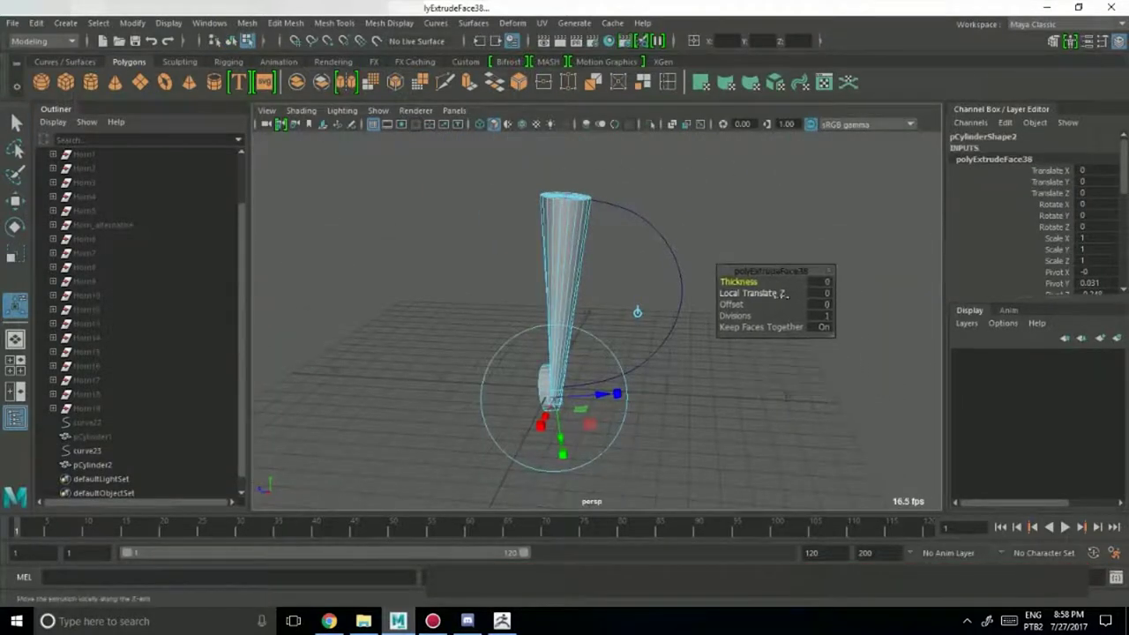
drag(734, 315, 812, 315)
key(q)
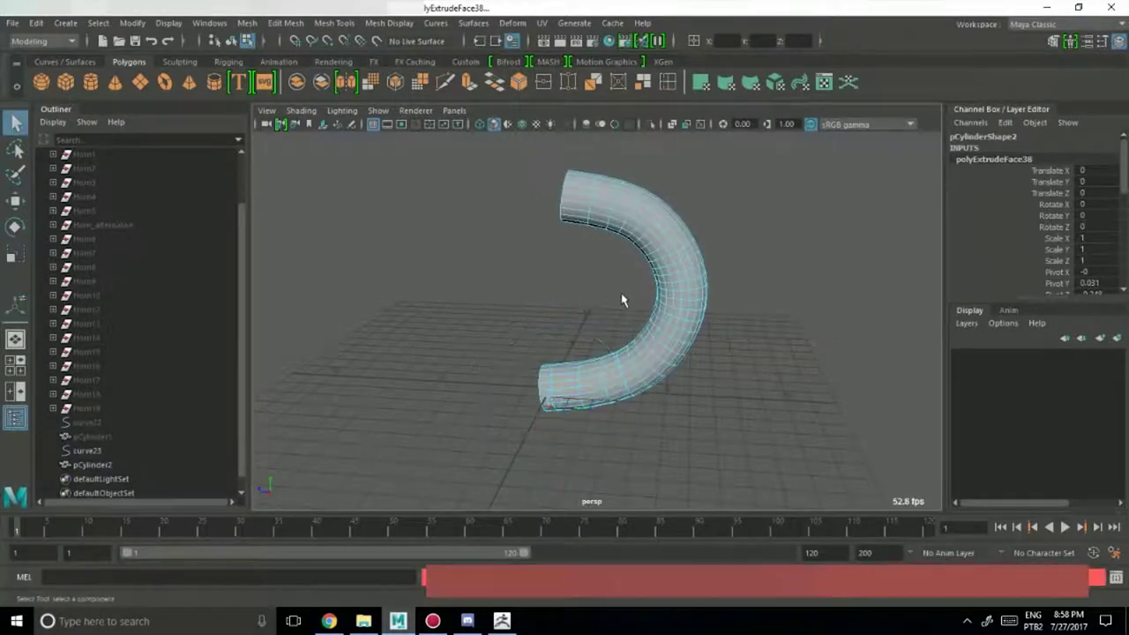
Return the extruded tube to object mode and select it as a whole.
alt+drag(623, 297, 653, 226)
right_drag(653, 225, 713, 185)
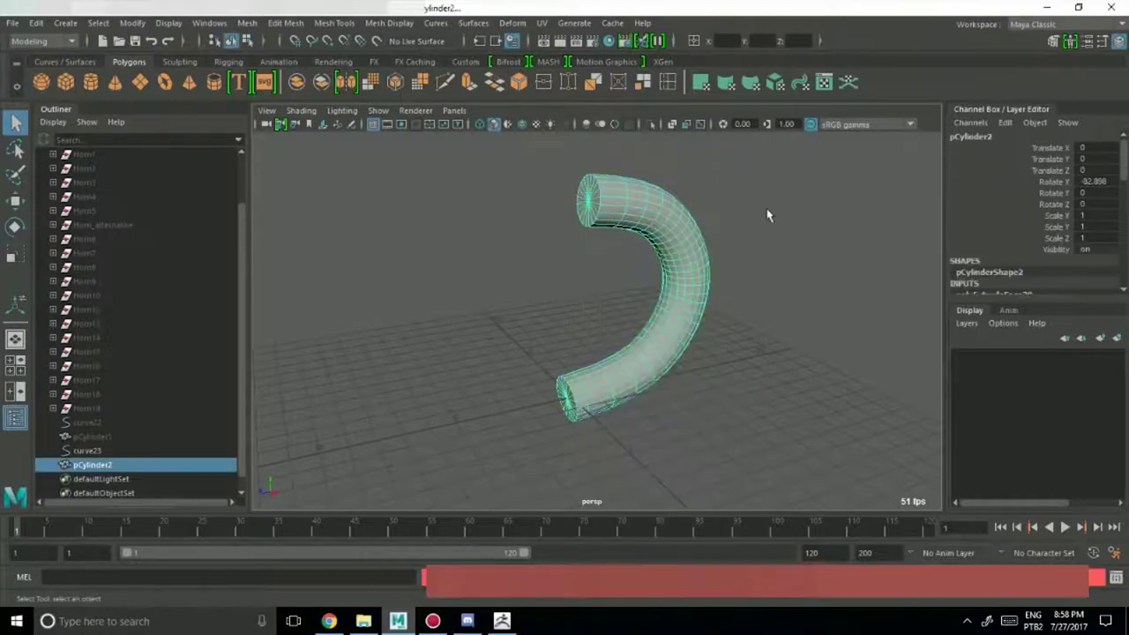
click(751, 295)
click(686, 315)
alt+drag(695, 330, 726, 398)
alt+right_drag(727, 398, 226, 339)
alt+right_drag(564, 337, 300, 399)
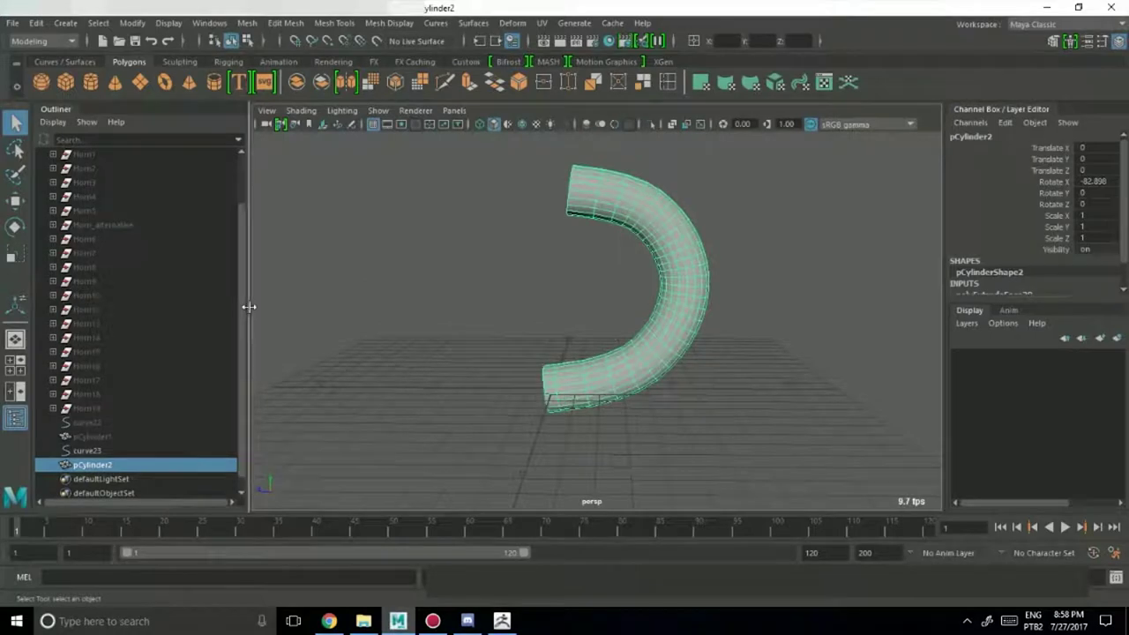
Narrow the Outliner to enlarge the viewport and go to the end of its object list.
drag(248, 309, 213, 301)
scroll(202, 229, up, 2)
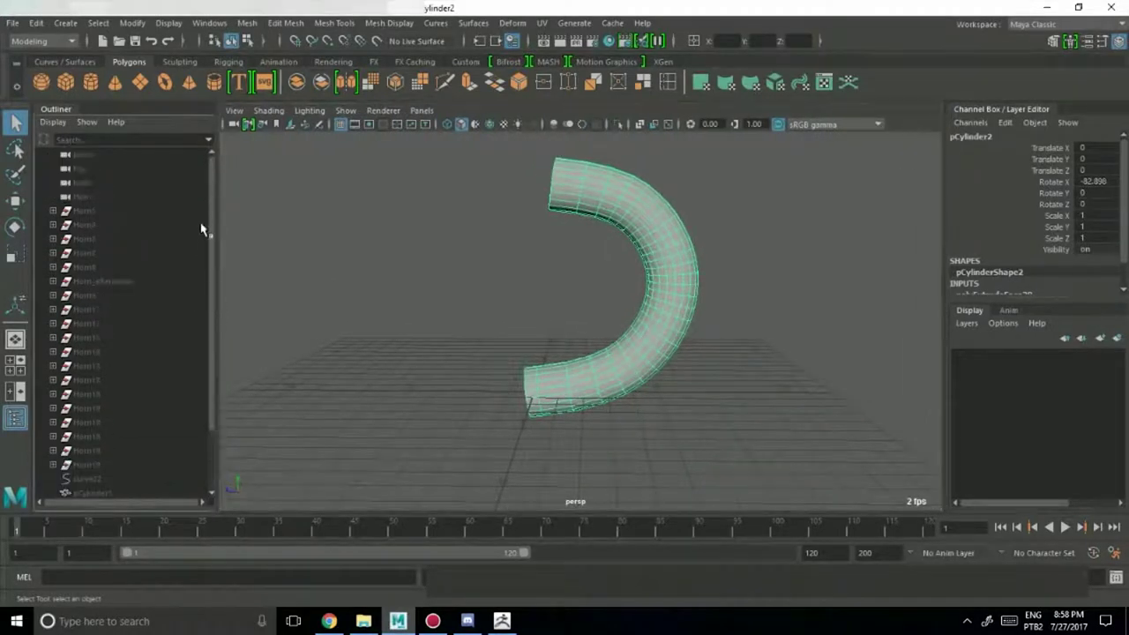
scroll(205, 231, down, 3)
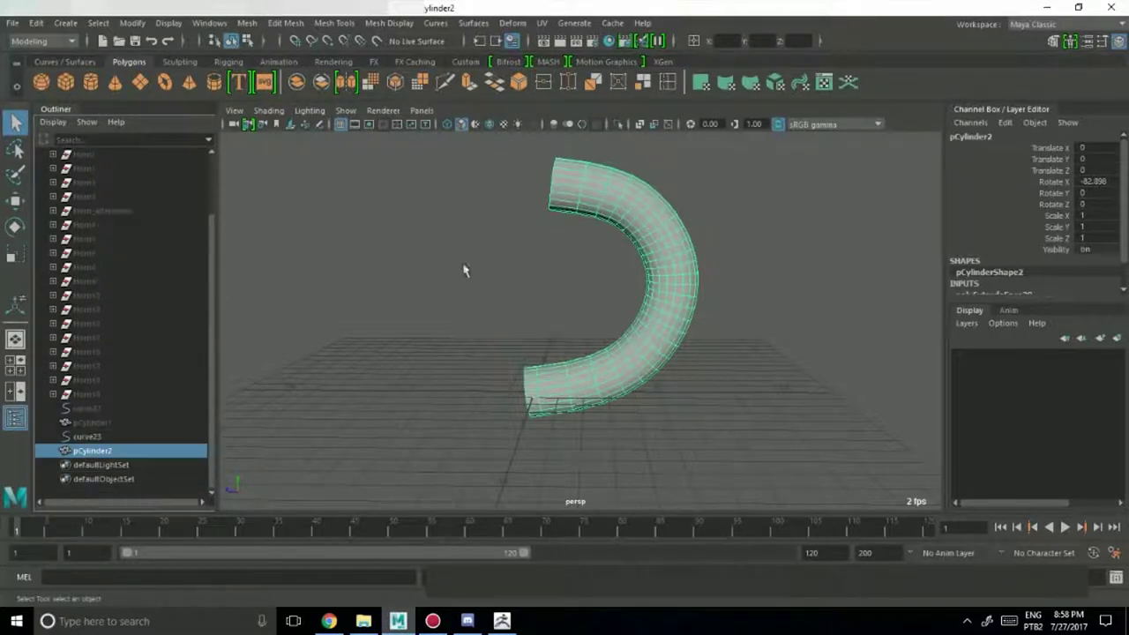
Delete the guide curve curve23 and undo the deletion.
click(111, 438)
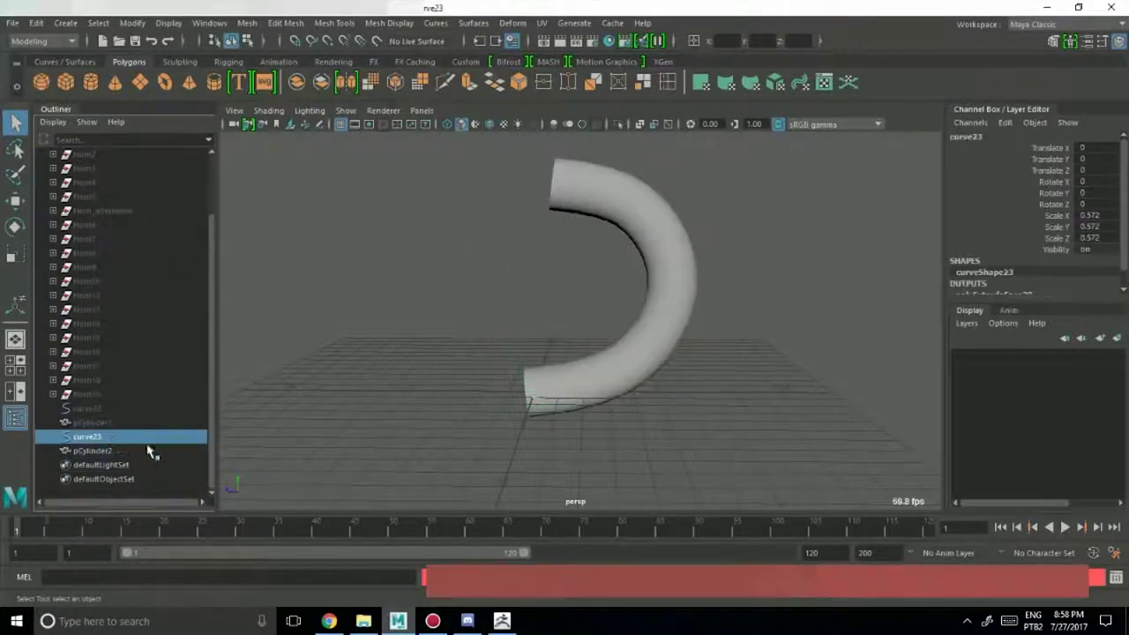
key(Delete)
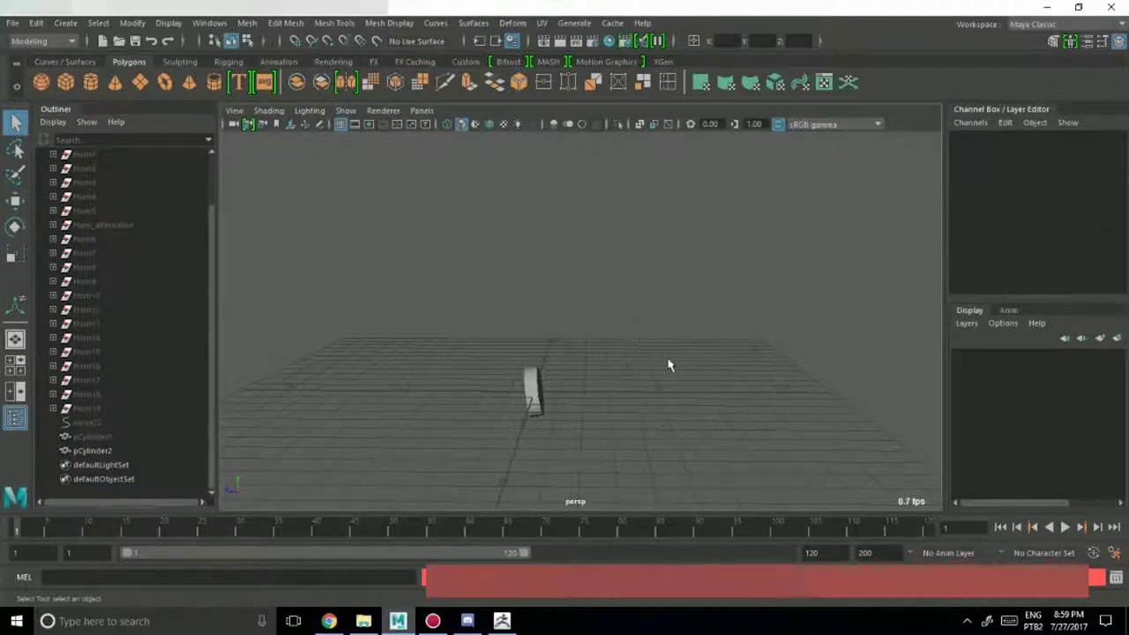
key(ctrl+z)
alt+drag(642, 360, 674, 375)
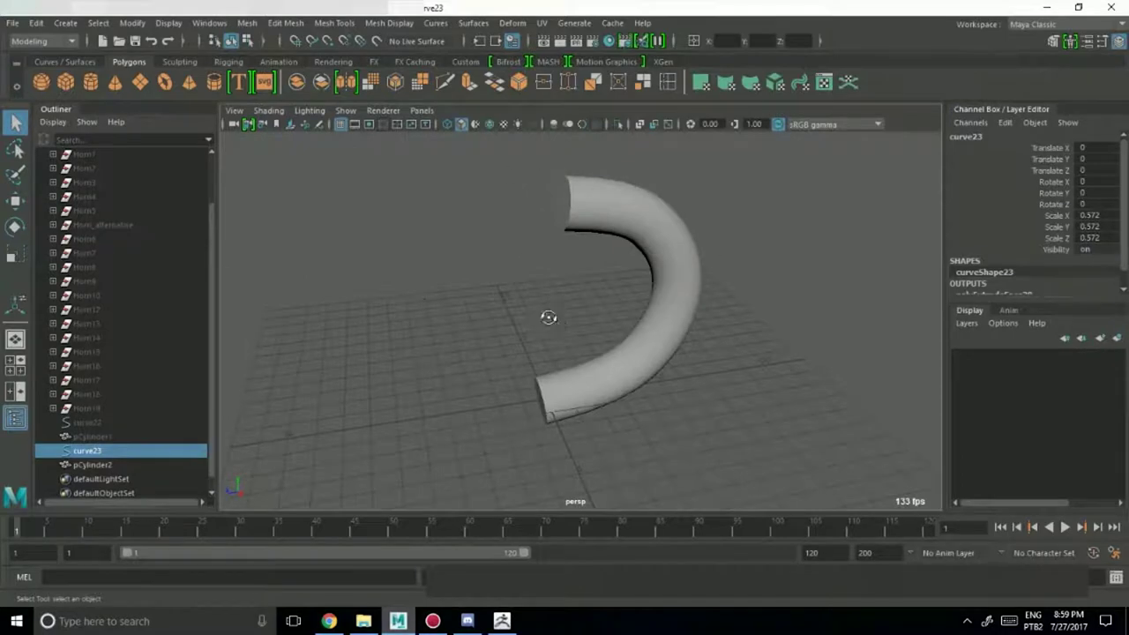
Expand the Horn1 group in the Outliner to view its contents and collapse it again.
alt+drag(549, 318, 351, 358)
drag(214, 374, 209, 320)
click(52, 199)
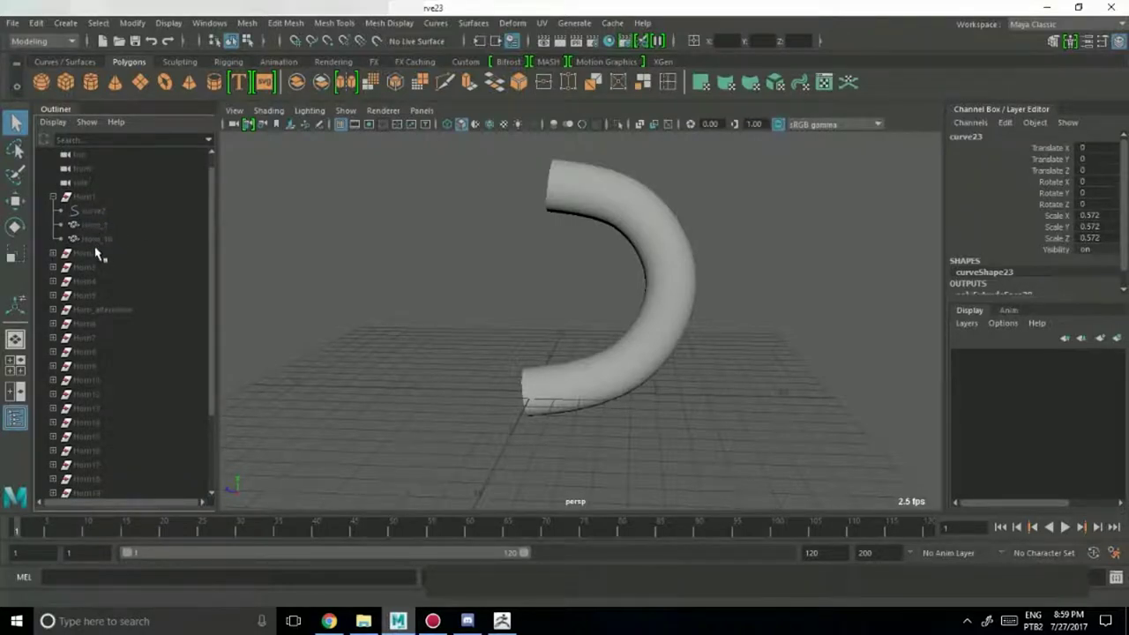
click(54, 196)
Select the extruded tube and show its extrusion settings in the Attribute Editor, with the Channel Box hidden.
click(666, 344)
alt+drag(666, 344, 359, 360)
alt+right_drag(359, 359, 648, 394)
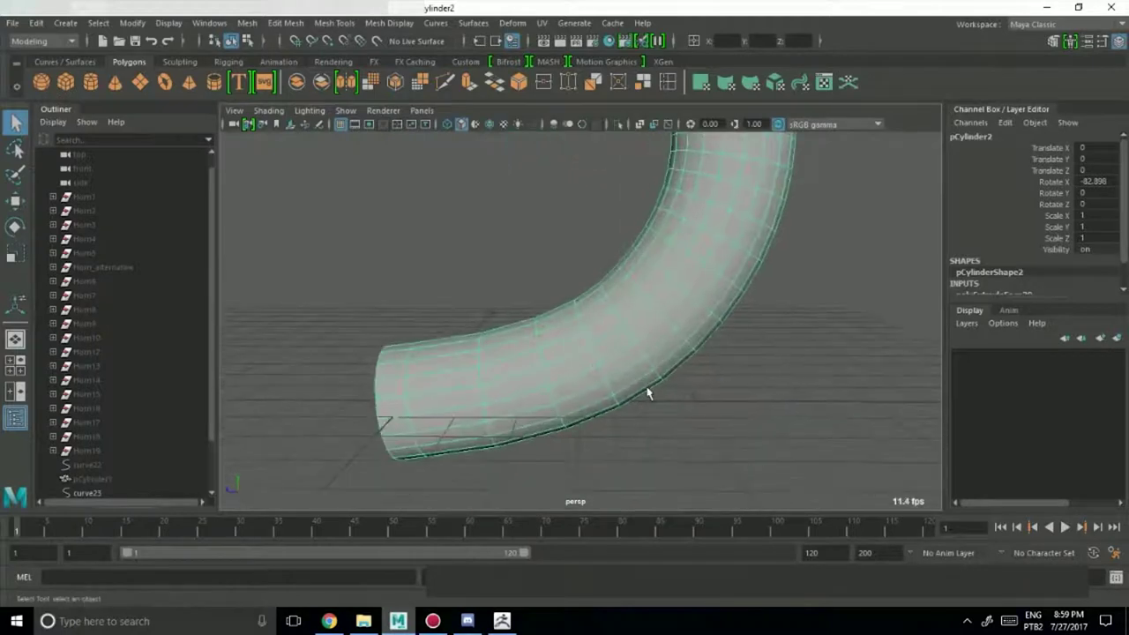
alt+drag(802, 387, 666, 381)
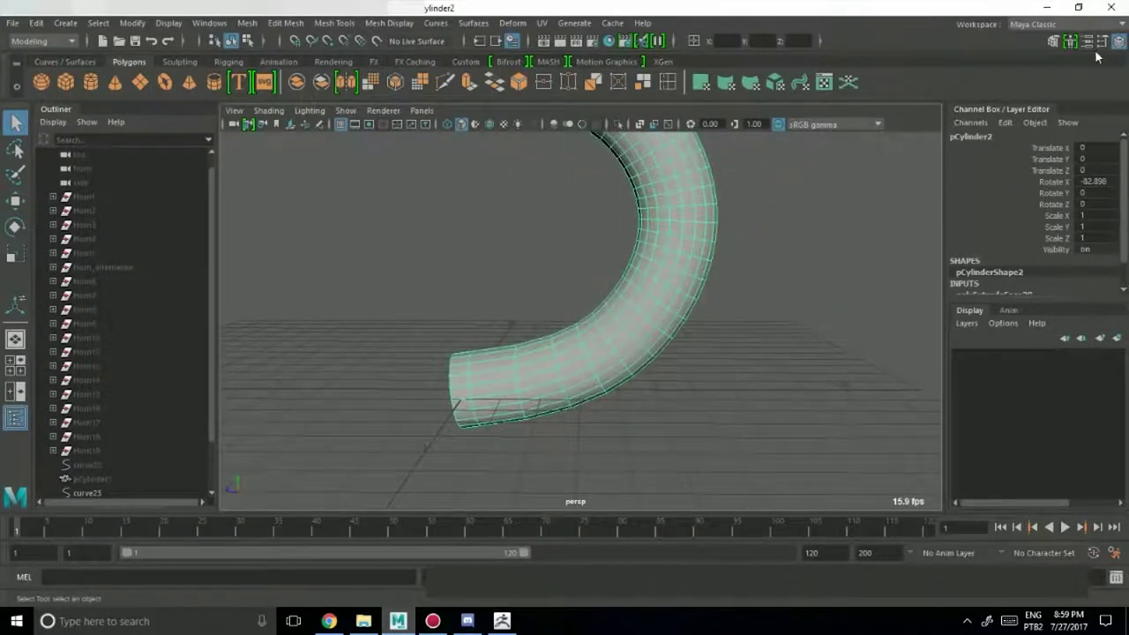
click(1117, 41)
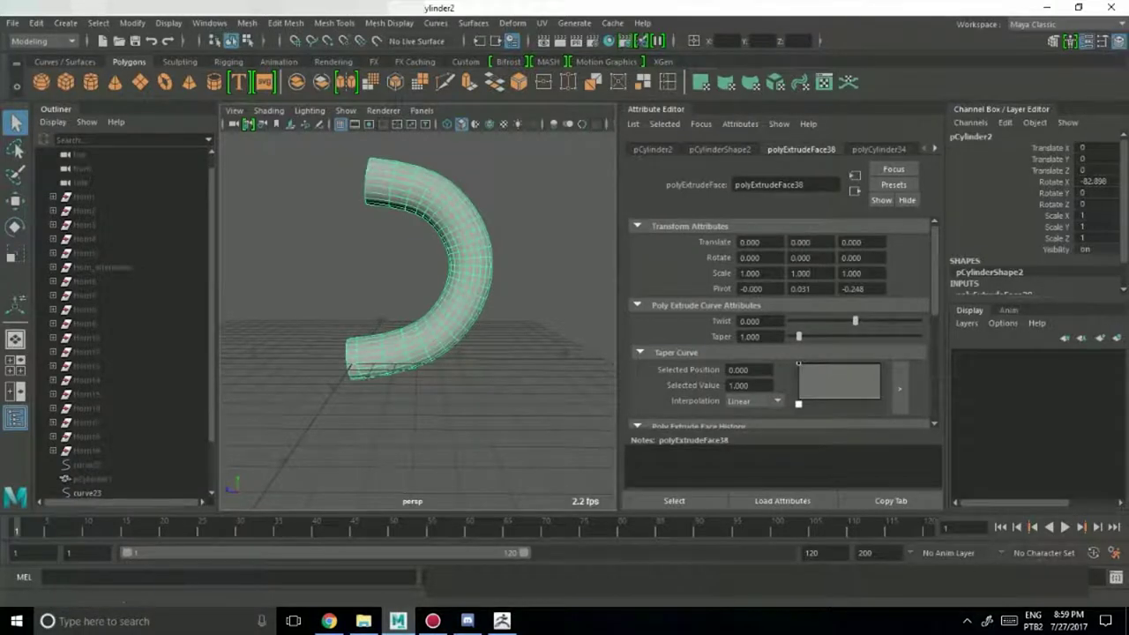
click(1118, 46)
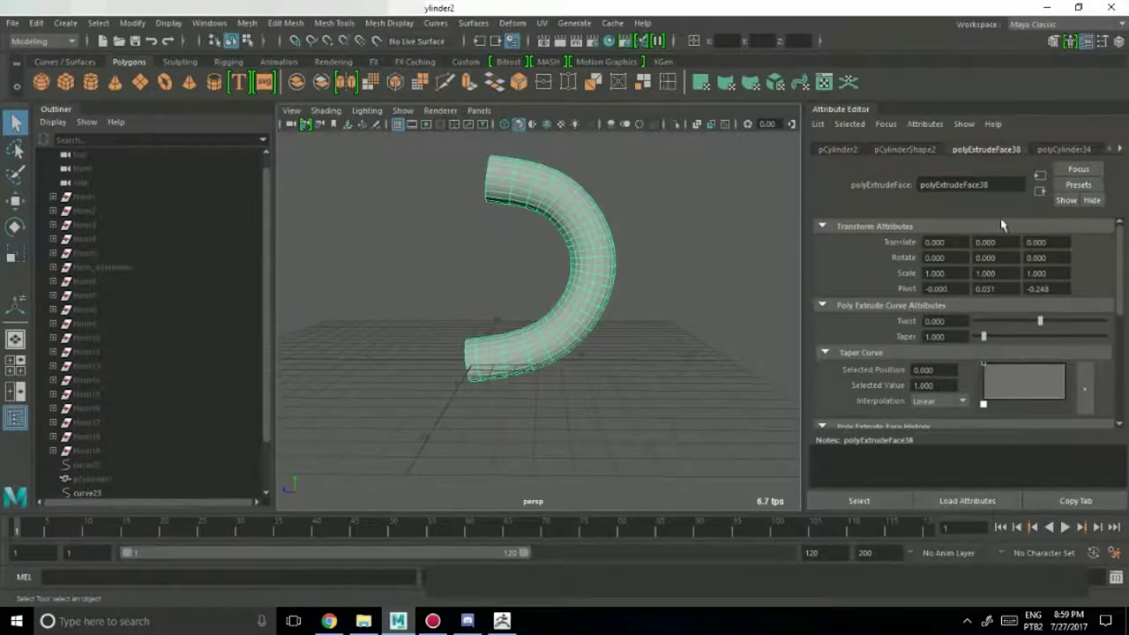
Set the extrusion's Taper to 0 so the tube narrows to a point at its far end.
alt+drag(696, 281, 653, 301)
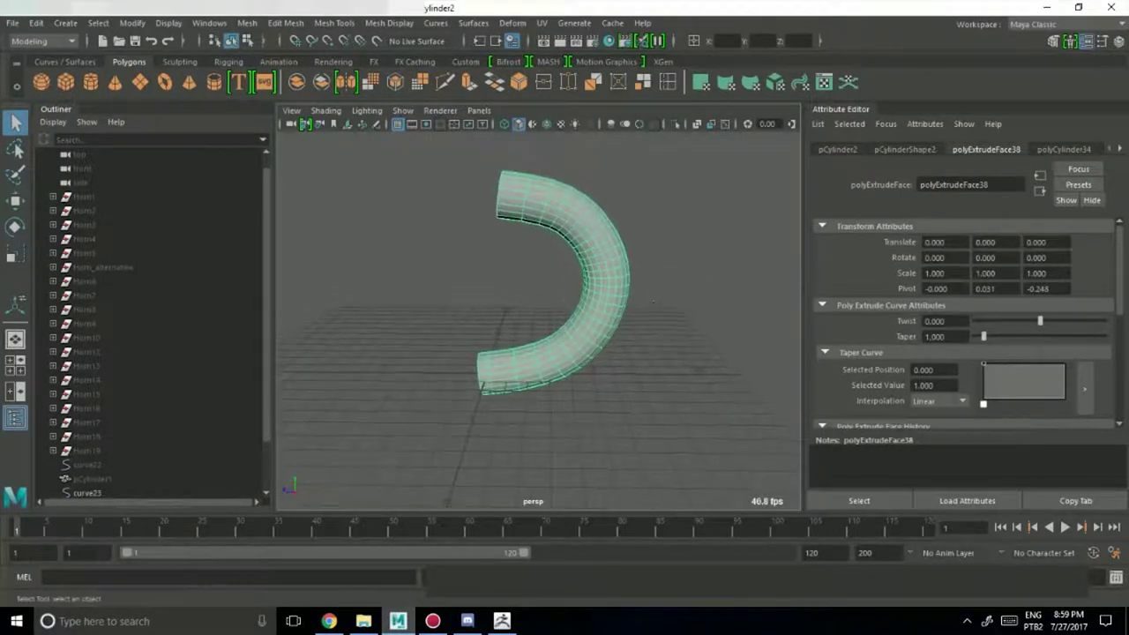
drag(1119, 246, 1117, 319)
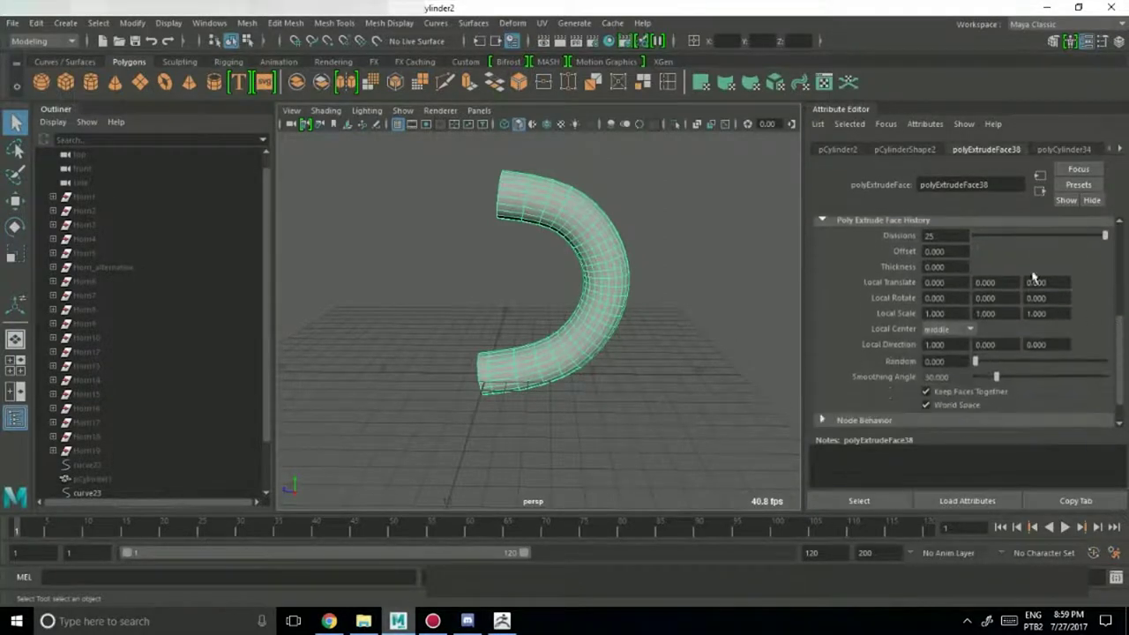
alt+drag(537, 312, 557, 331)
alt+drag(561, 290, 557, 303)
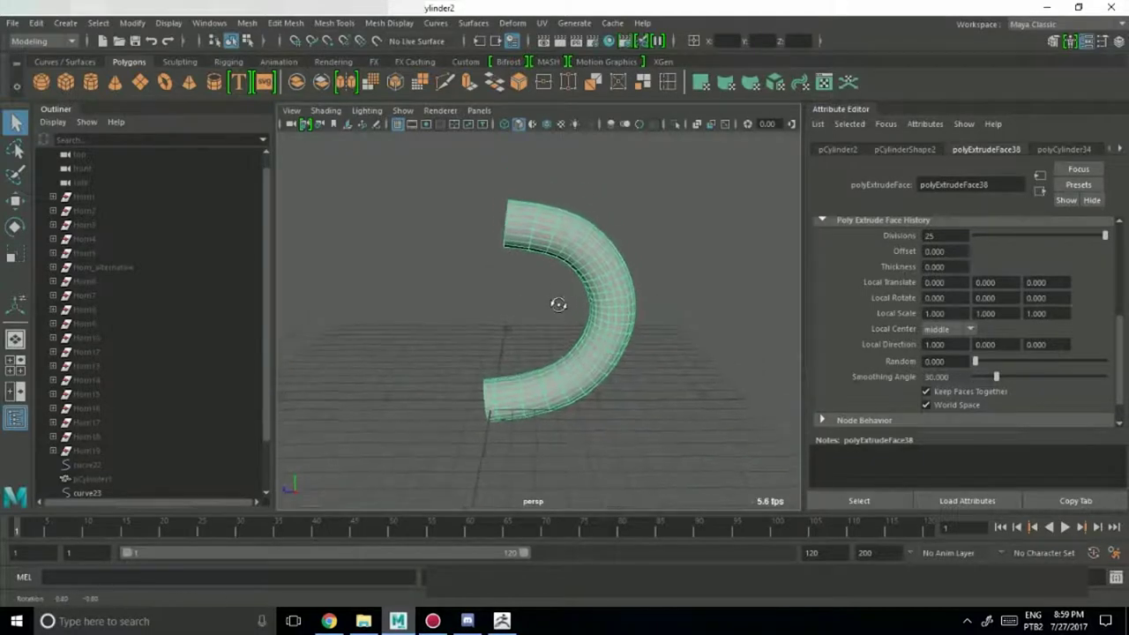
drag(272, 322, 217, 322)
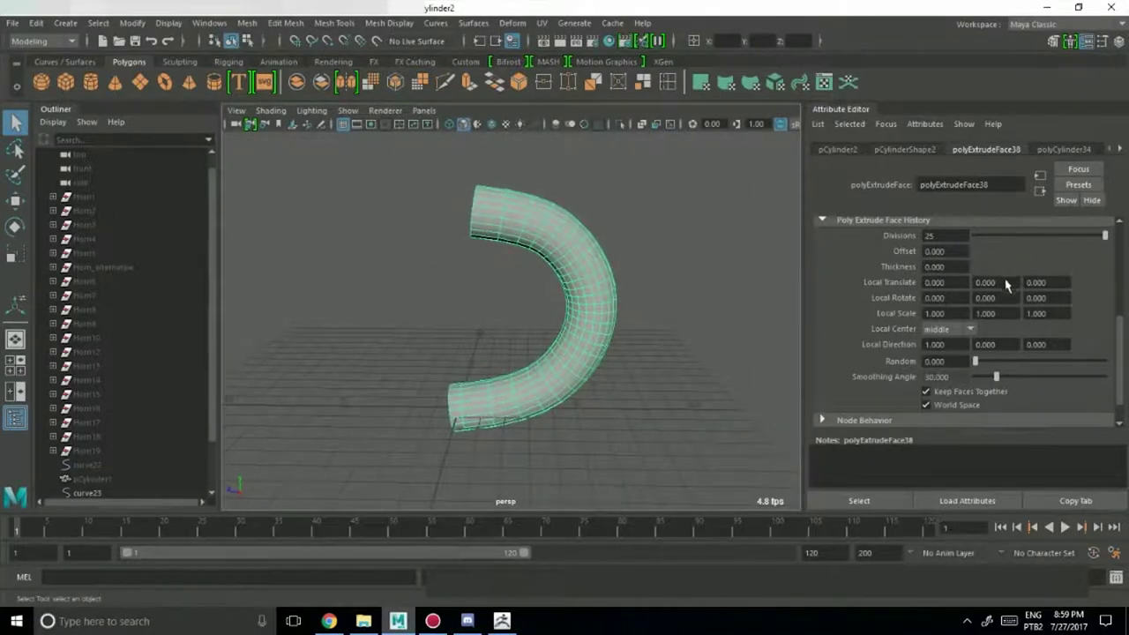
scroll(1007, 284, up, 5)
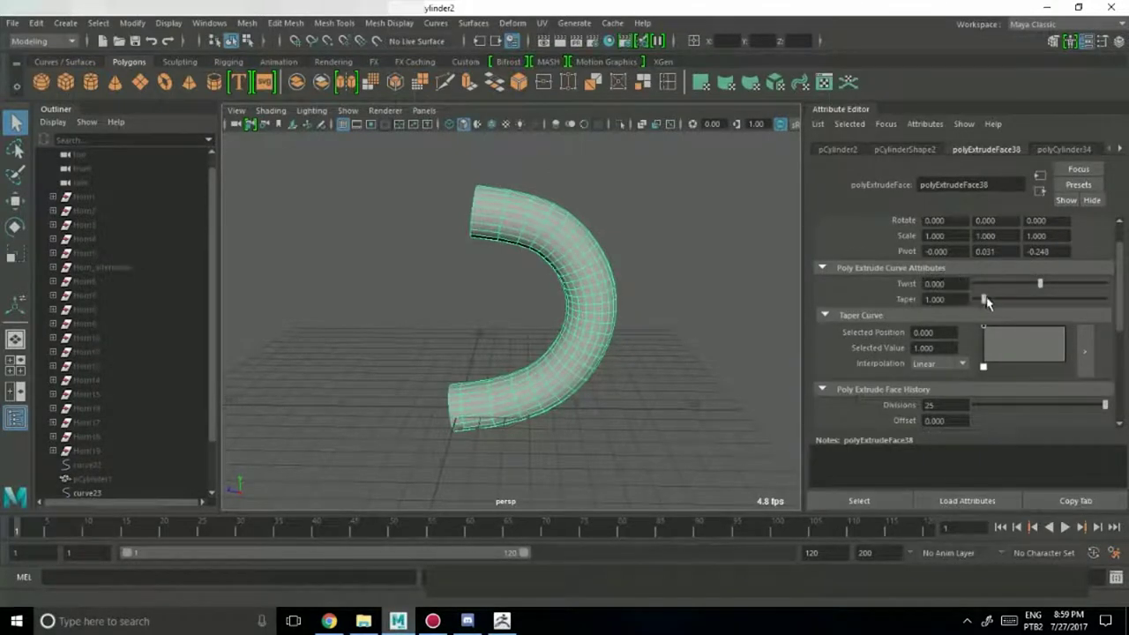
drag(985, 301, 963, 304)
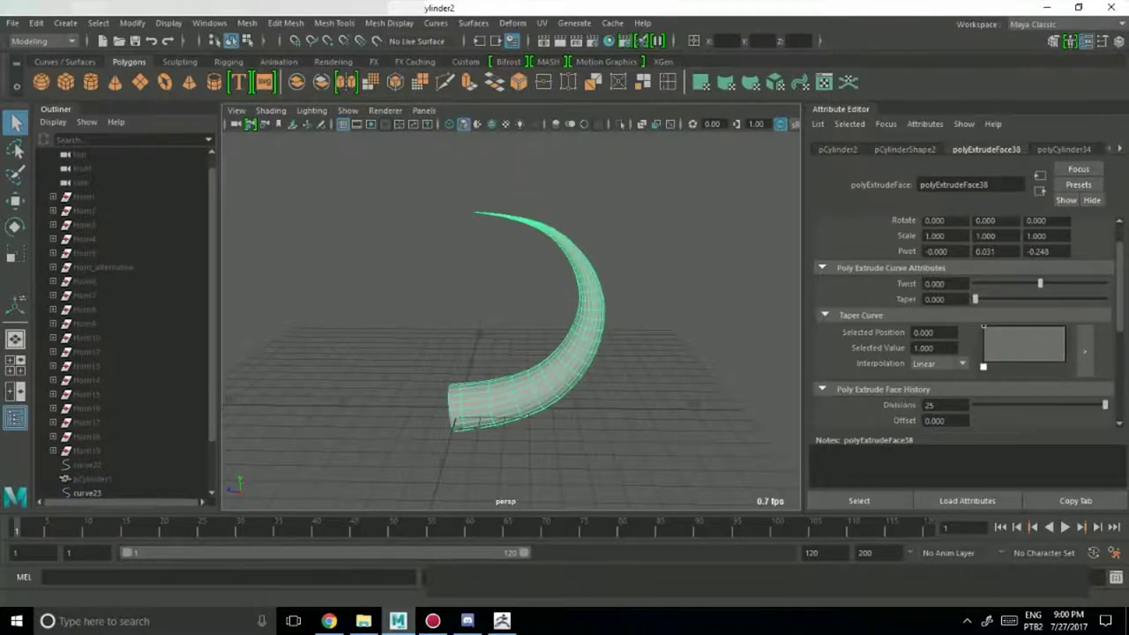
Deselect the tapered horn and examine its profile in the side view in wireframe display.
click(651, 322)
alt+drag(688, 315, 590, 332)
alt+right_drag(590, 333, 534, 322)
alt+drag(571, 379, 600, 380)
key(space)
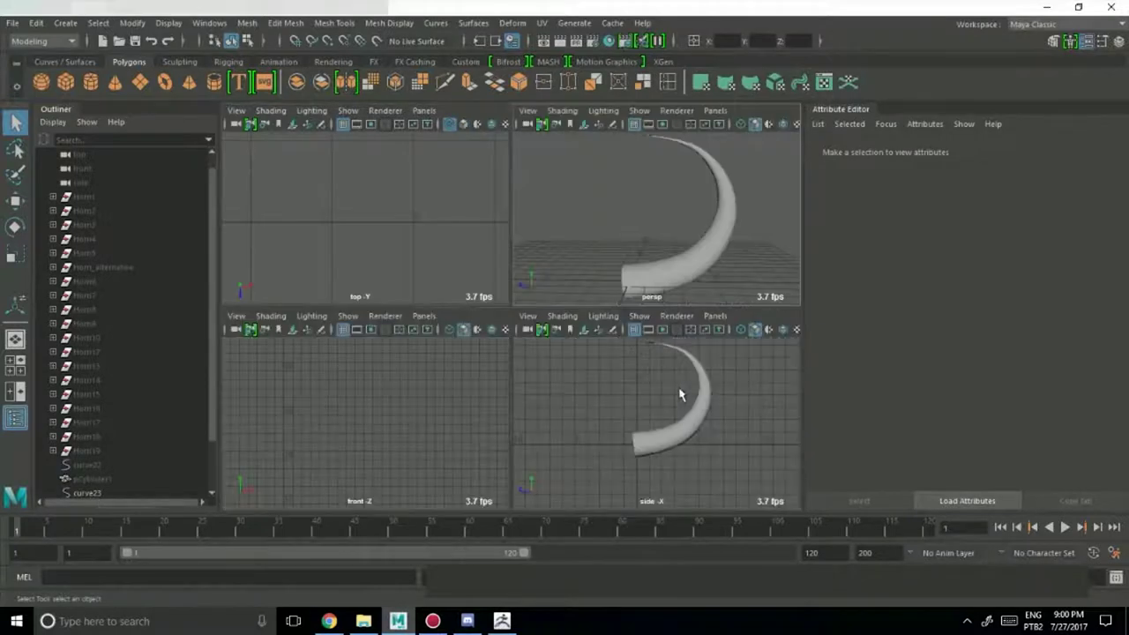
key(space)
click(620, 396)
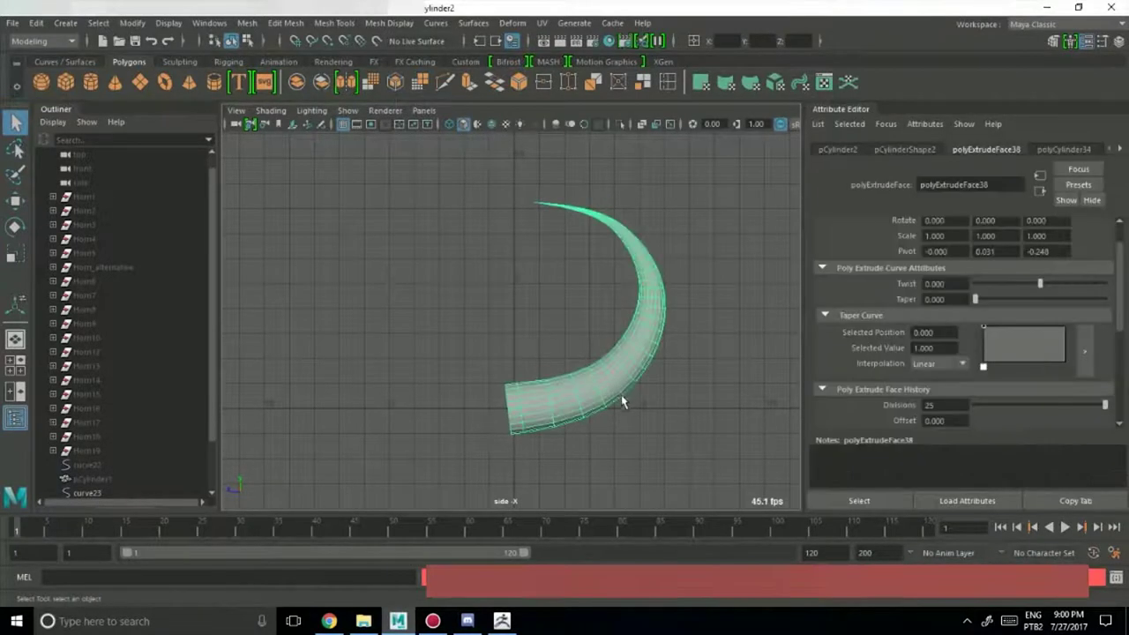
key(4)
click(591, 339)
alt+middle_drag(555, 358, 534, 381)
alt+right_drag(395, 401, 468, 390)
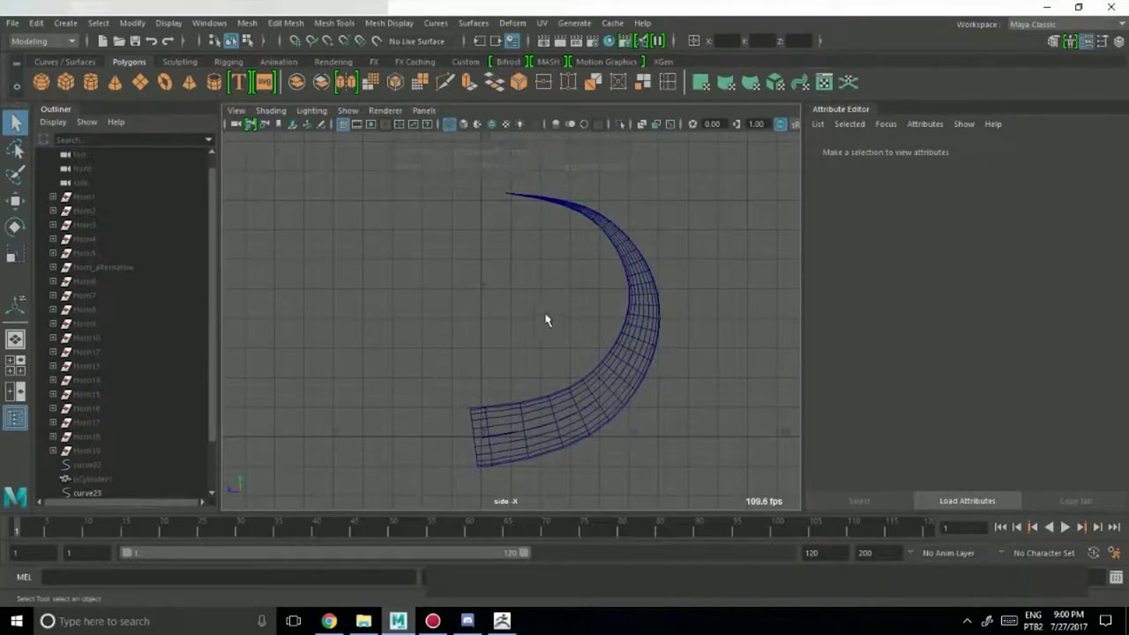
alt+middle_drag(523, 335, 459, 286)
alt+right_drag(460, 287, 526, 326)
alt+middle_drag(527, 327, 575, 374)
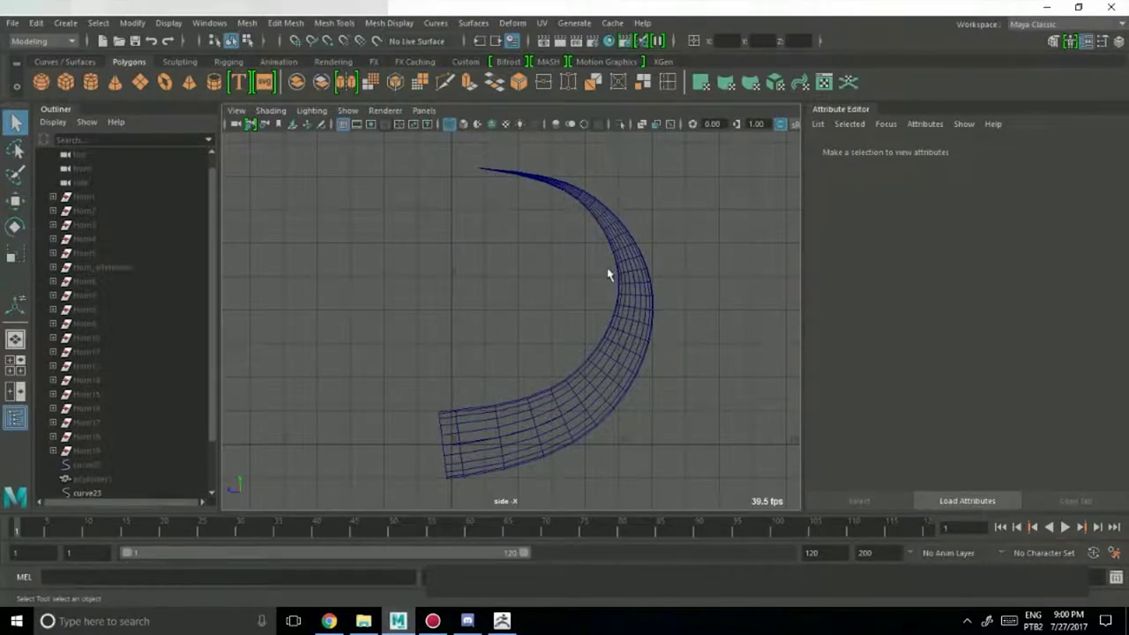
Restore shaded display in the side view and return to the full-size perspective view.
key(space)
key(space)
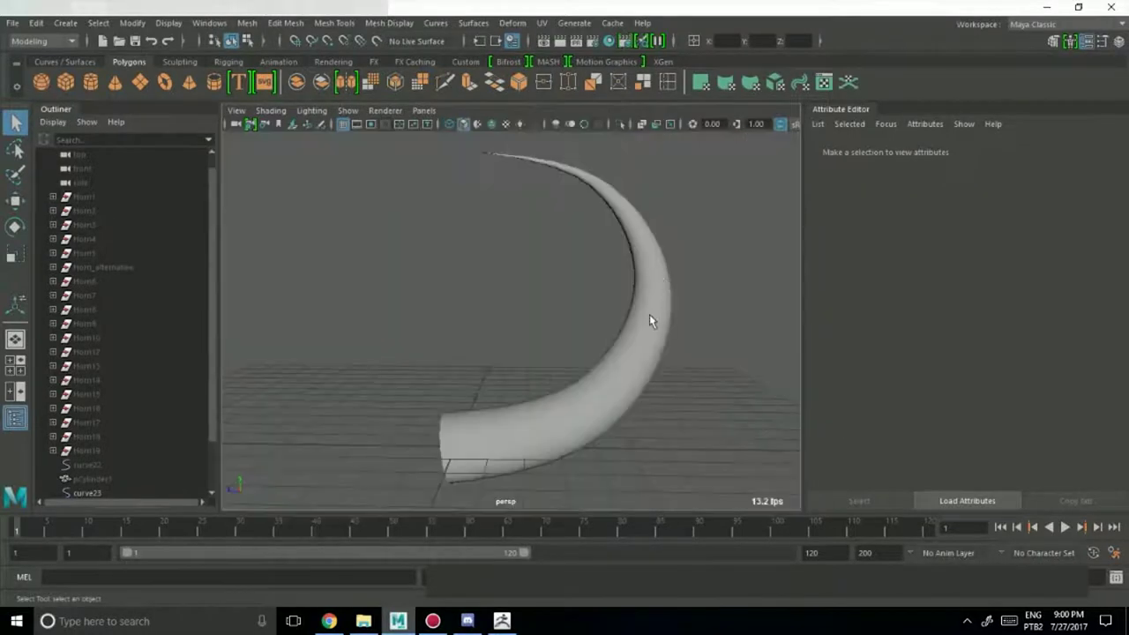
key(space)
key(5)
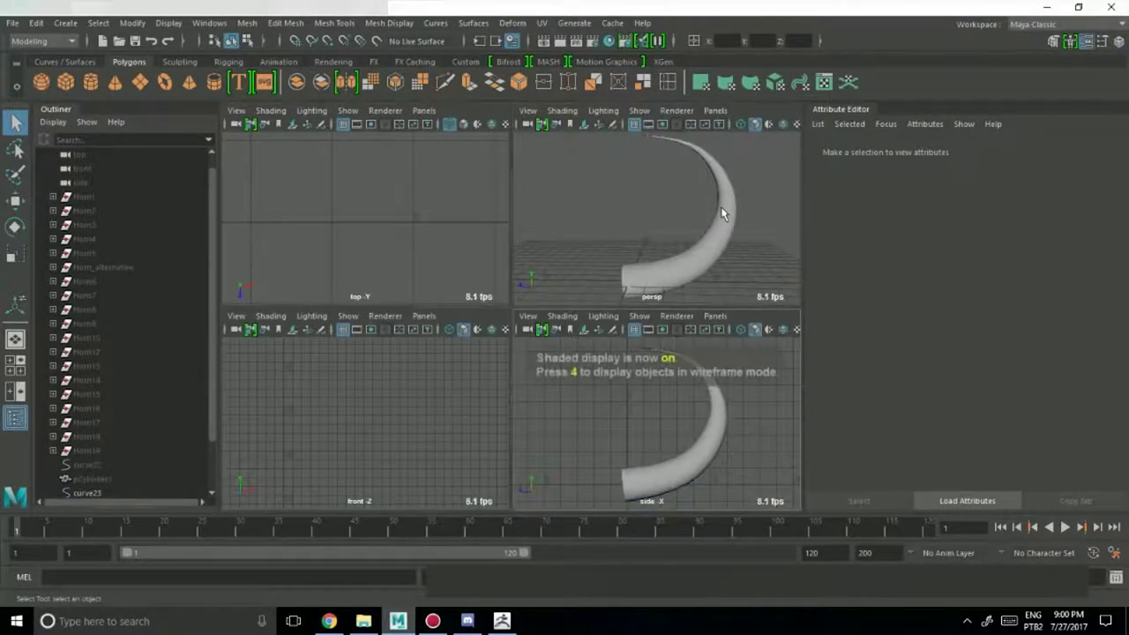
key(space)
alt+right_drag(741, 273, 592, 364)
Select the horn again and set the extrusion's Taper back to 1.
click(591, 364)
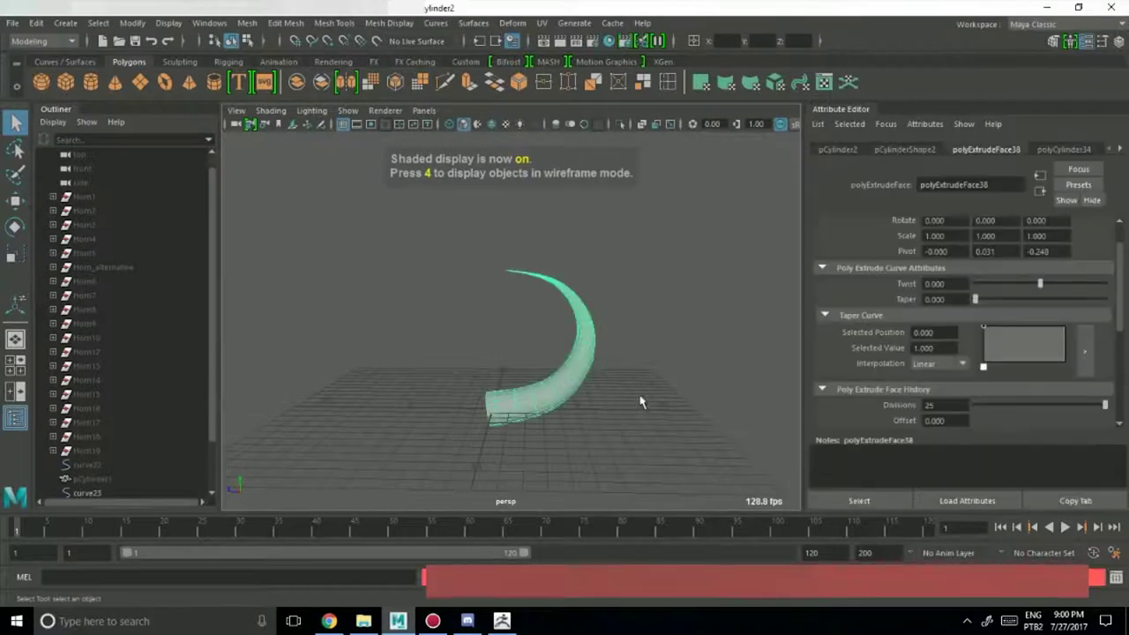
alt+middle_drag(640, 401, 626, 370)
scroll(538, 363, up, 3)
double_click(935, 299)
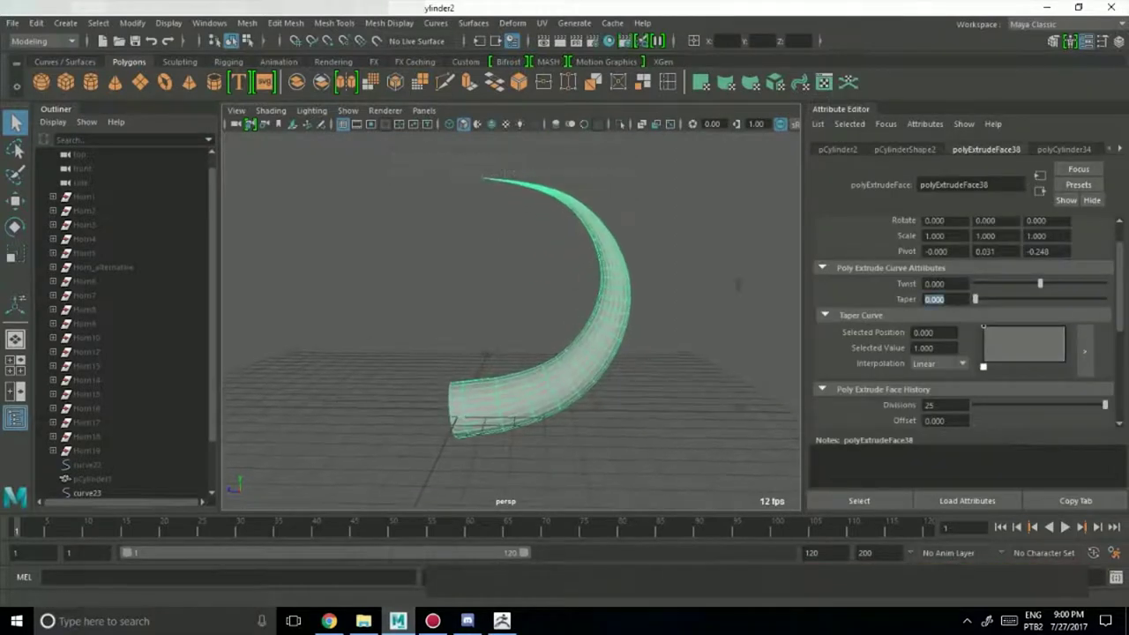
text(1)
key(Return)
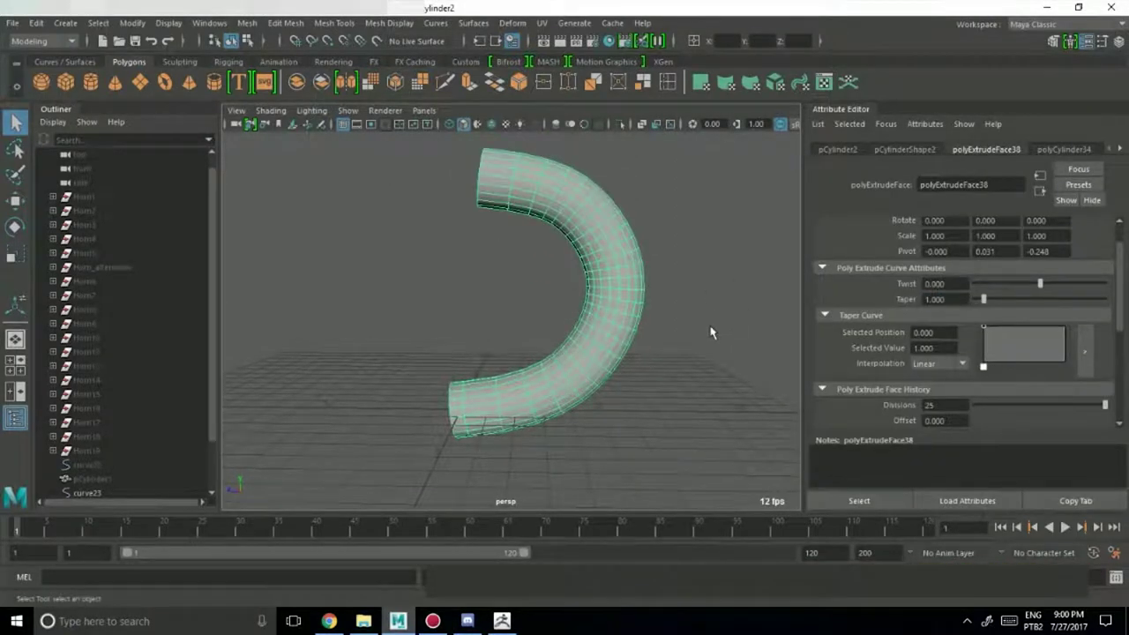
Open the extrusion's taper curve in its enlarged editor, then resize and place that window beside the tube.
mouse_move(704, 323)
alt+mouse_down()
mouse_move(689, 300)
mouse_move(722, 325)
mouse_move(698, 312)
alt+mouse_up()
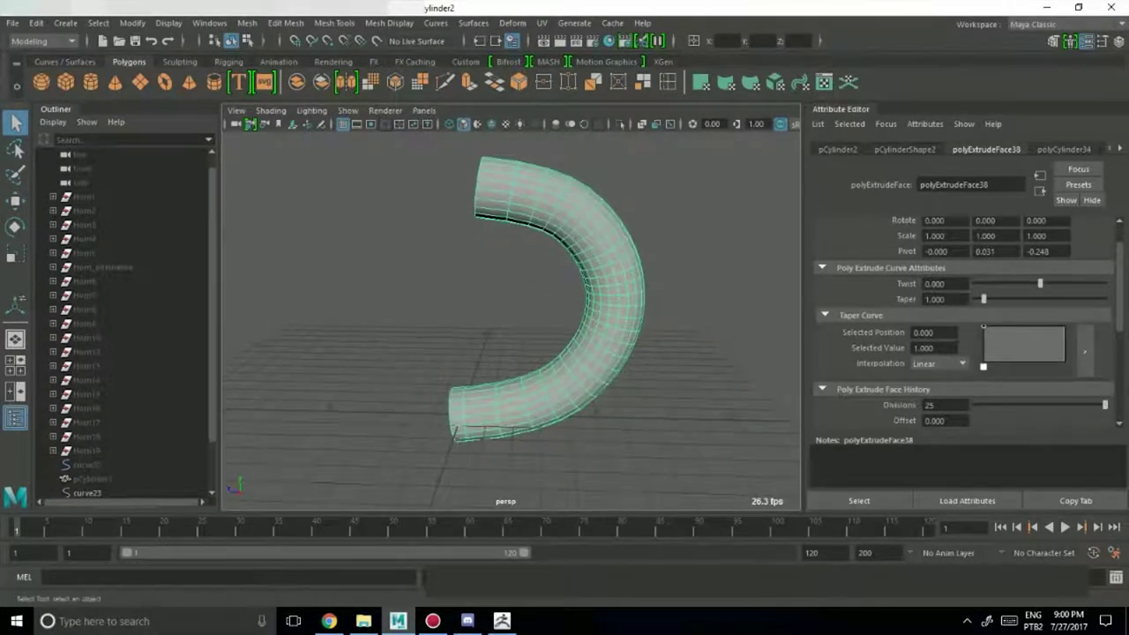
click(1087, 354)
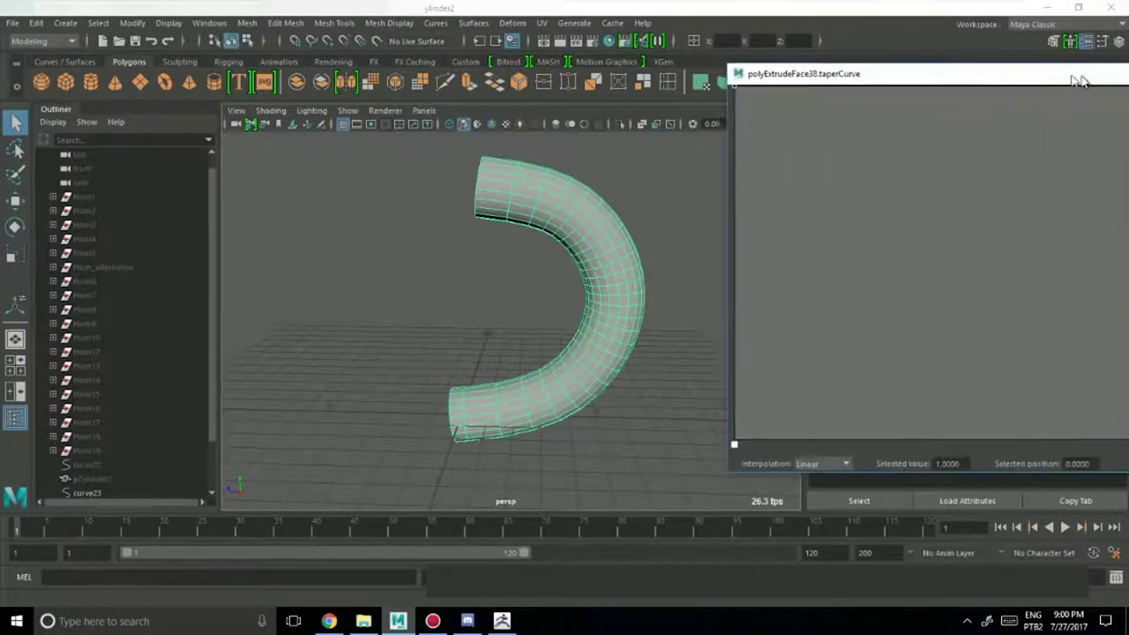
drag(1084, 78, 717, 92)
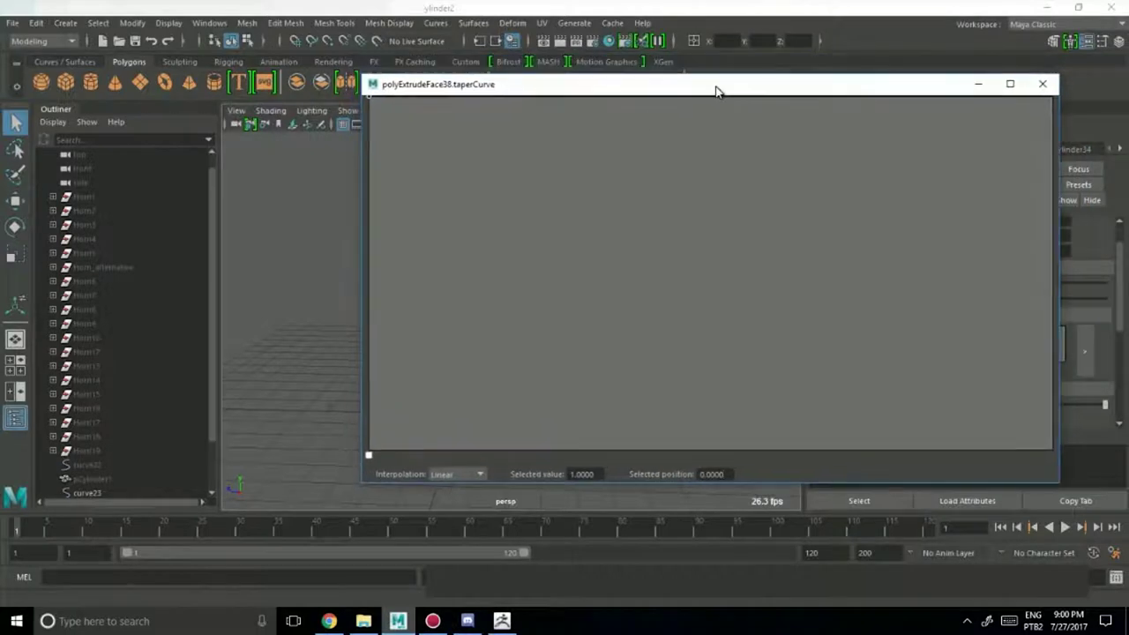
mouse_move(547, 89)
mouse_down()
mouse_move(524, 91)
mouse_move(651, 94)
mouse_move(541, 92)
mouse_up()
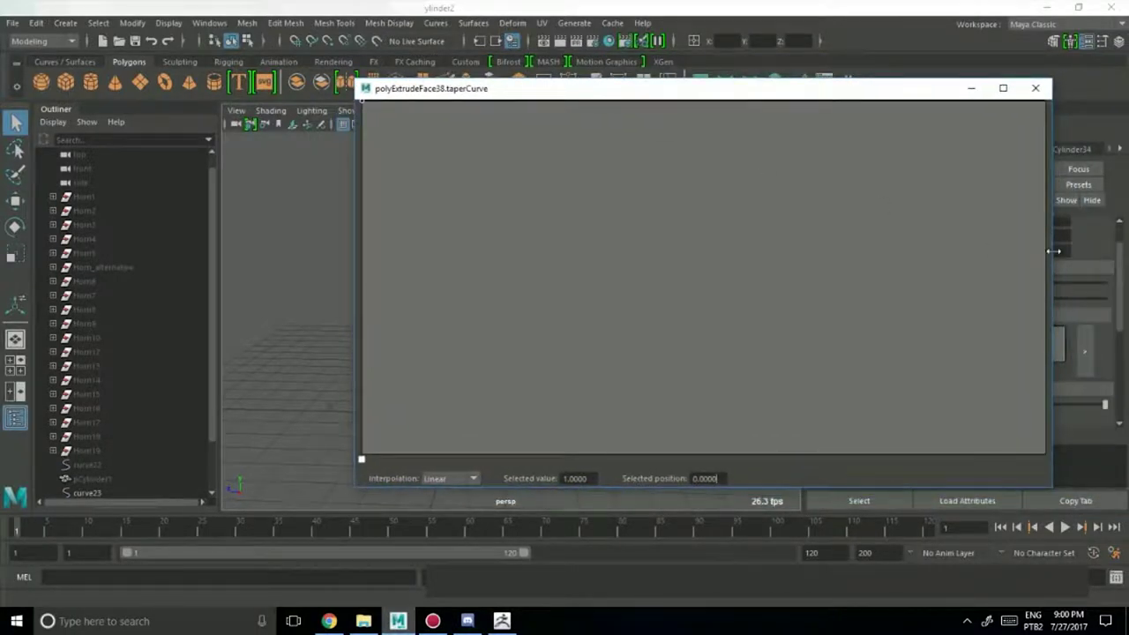
drag(1055, 252, 794, 250)
drag(600, 83, 907, 90)
alt+middle_drag(529, 245, 348, 252)
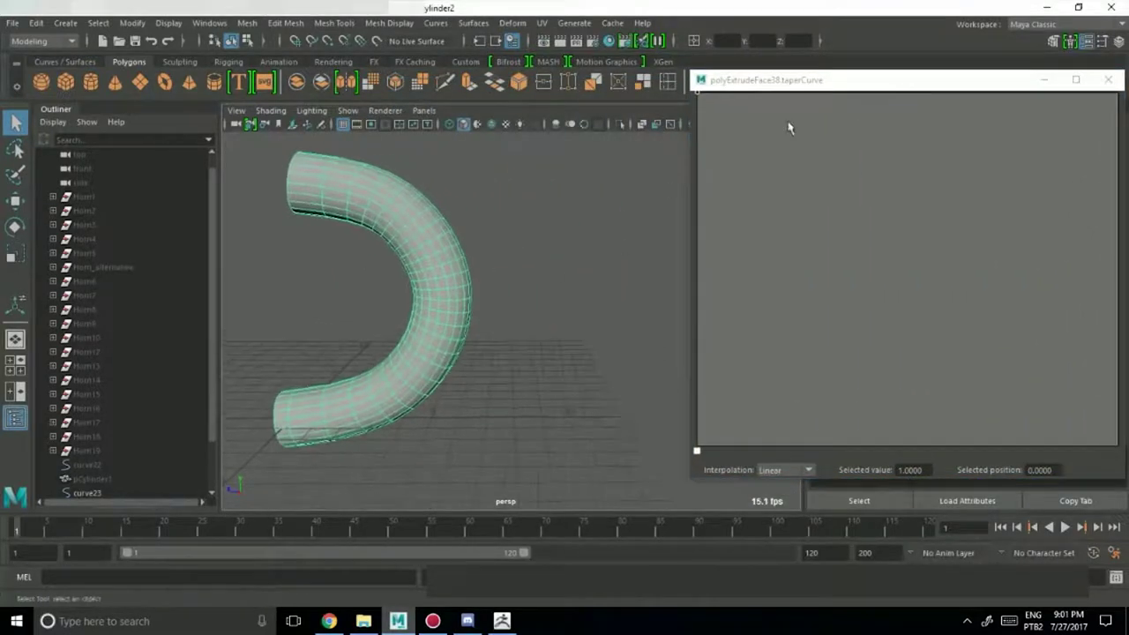
drag(844, 86, 681, 91)
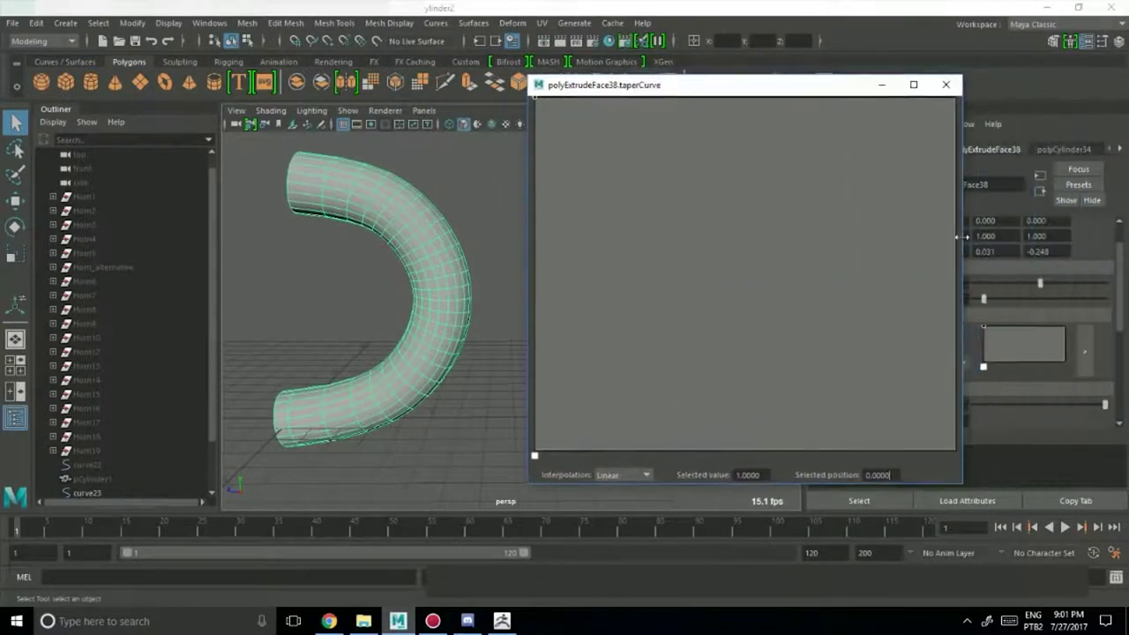
drag(963, 236, 1106, 237)
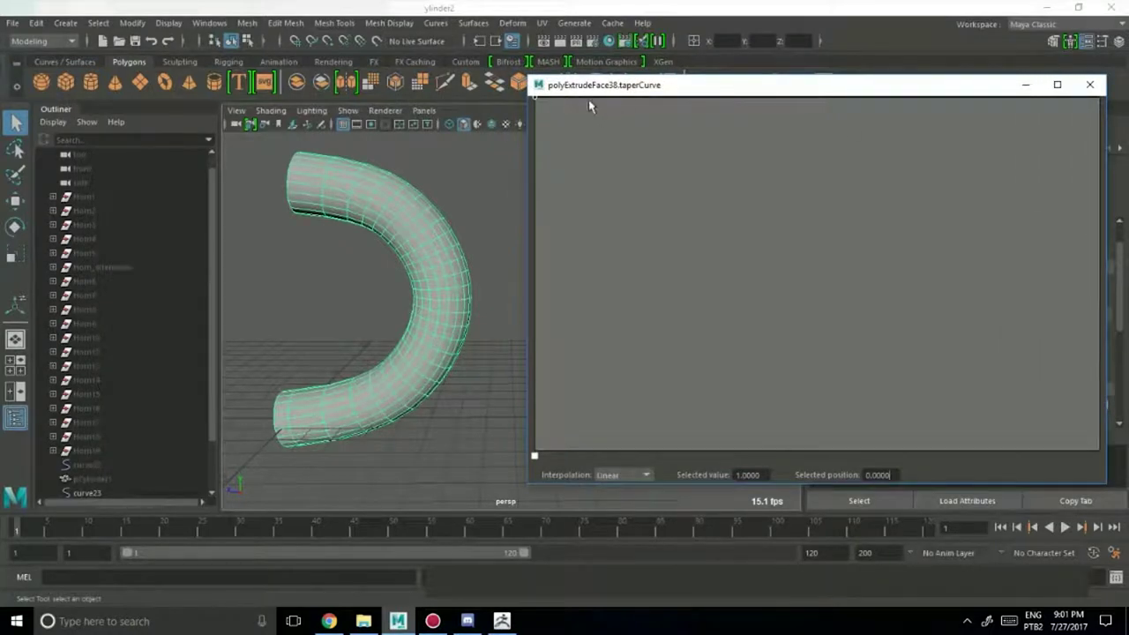
Add four descending points to the taper curve, from about 0.96 at position 0.125 to about 0.72 at position 0.58.
drag(590, 106, 578, 81)
drag(581, 103, 606, 111)
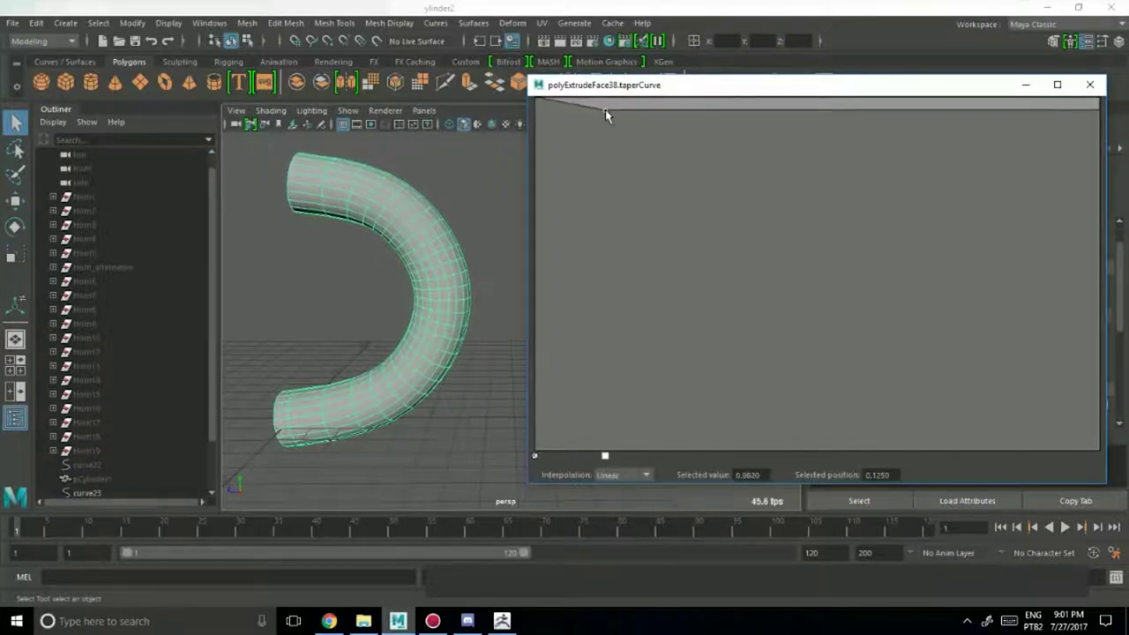
drag(697, 120, 699, 132)
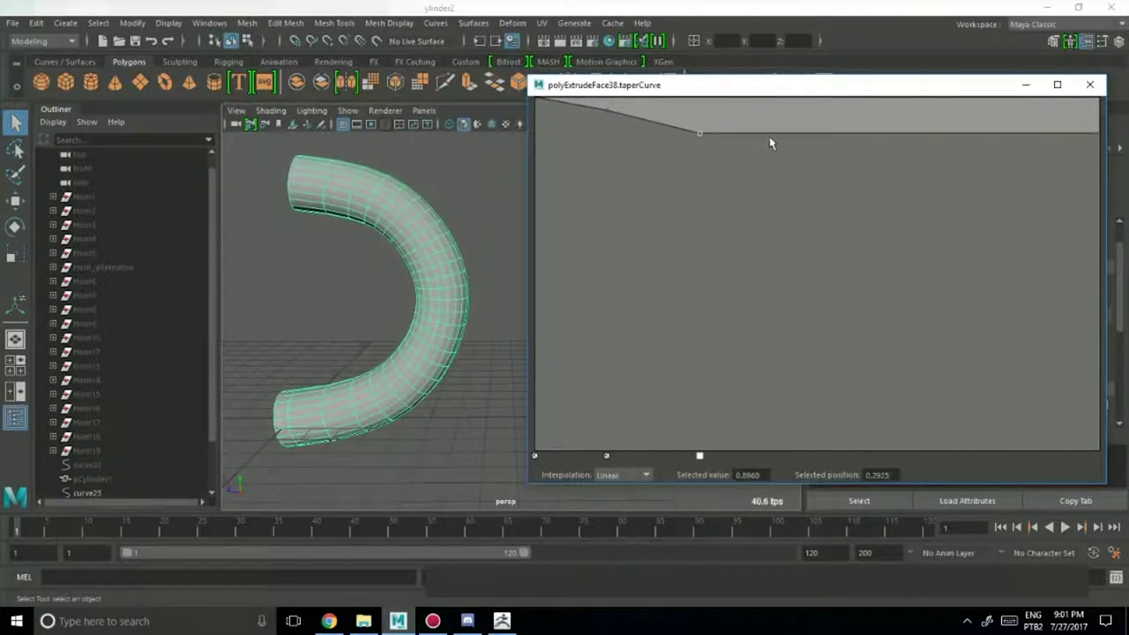
drag(771, 141, 861, 193)
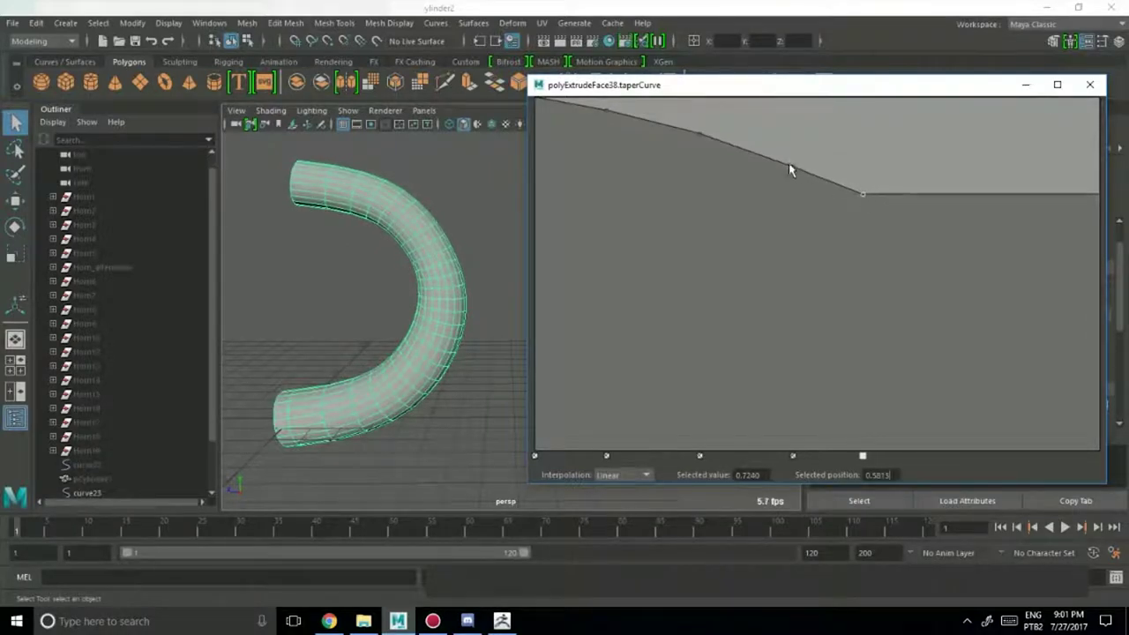
Fine-tune the middle taper curve points and add further points that fall steeply to value 0 at about position 0.99.
mouse_move(791, 166)
mouse_down()
mouse_move(665, 310)
mouse_move(777, 162)
mouse_up()
drag(703, 138, 698, 141)
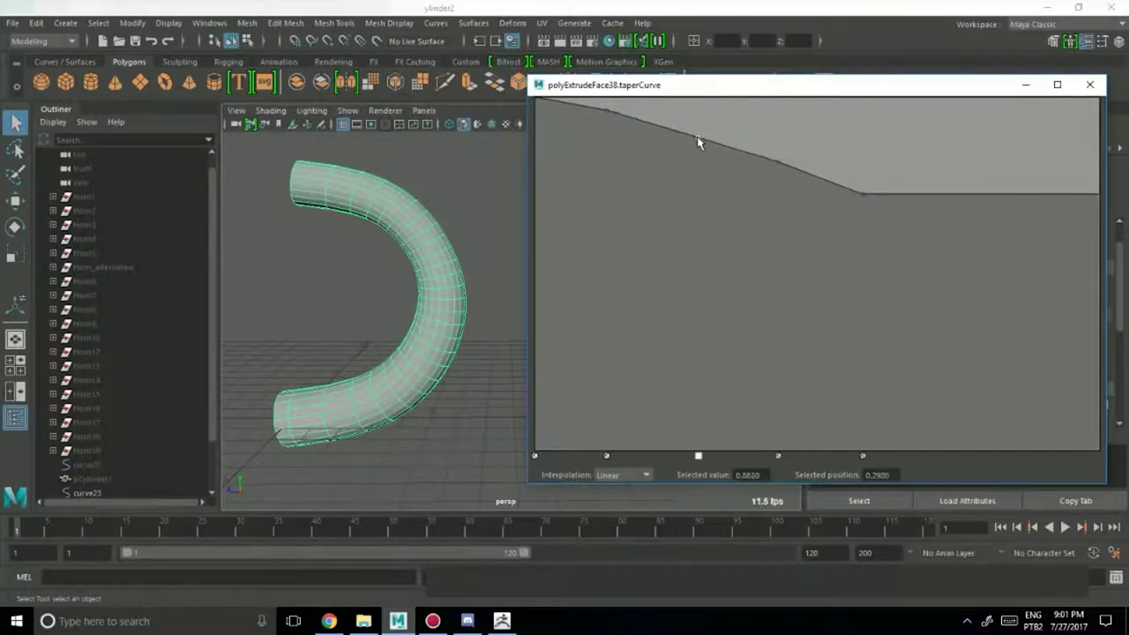
mouse_move(890, 208)
mouse_down()
mouse_move(900, 226)
mouse_move(905, 214)
mouse_move(853, 196)
mouse_up()
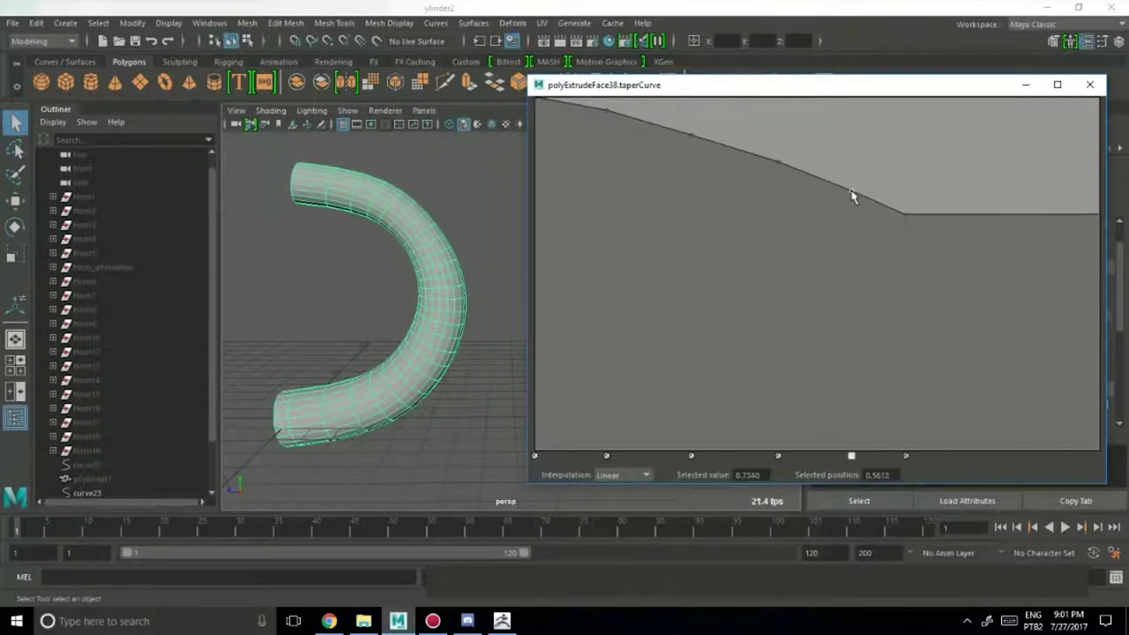
drag(965, 213, 1096, 455)
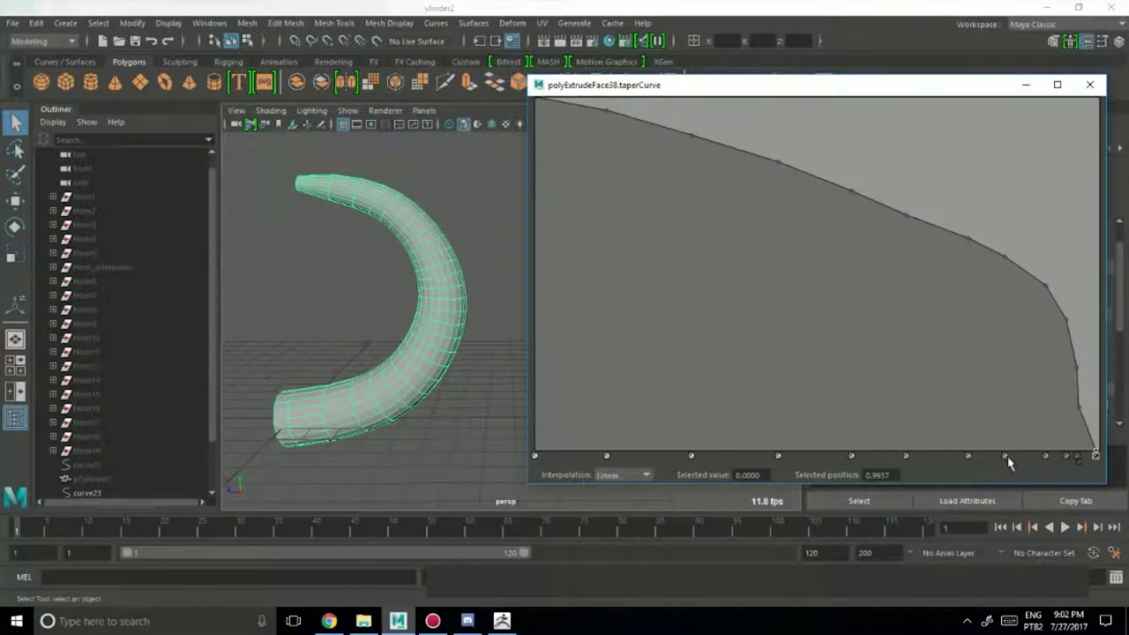
Delete the taper curve points lying between about position 0.66 and the zero-value end point.
click(1079, 459)
click(1066, 457)
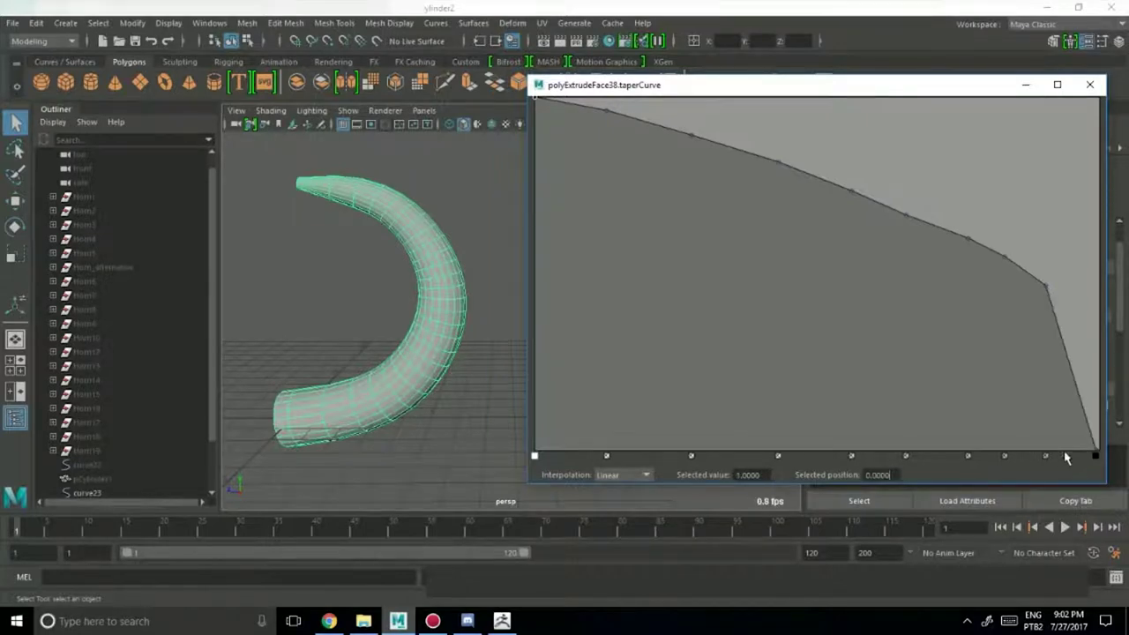
click(1046, 456)
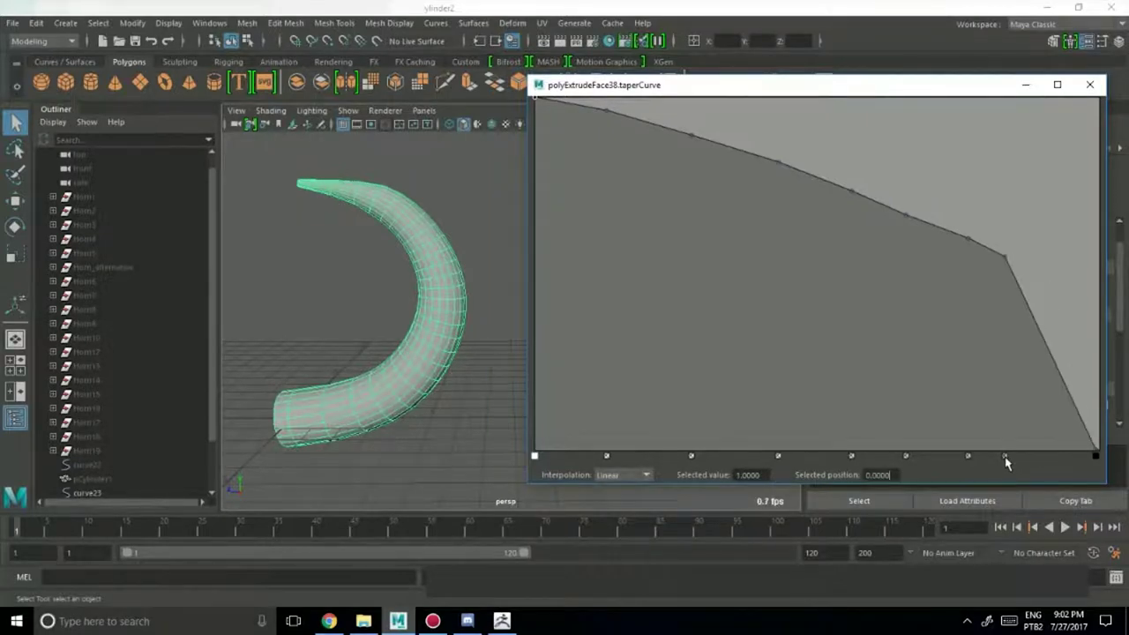
click(1006, 457)
click(969, 457)
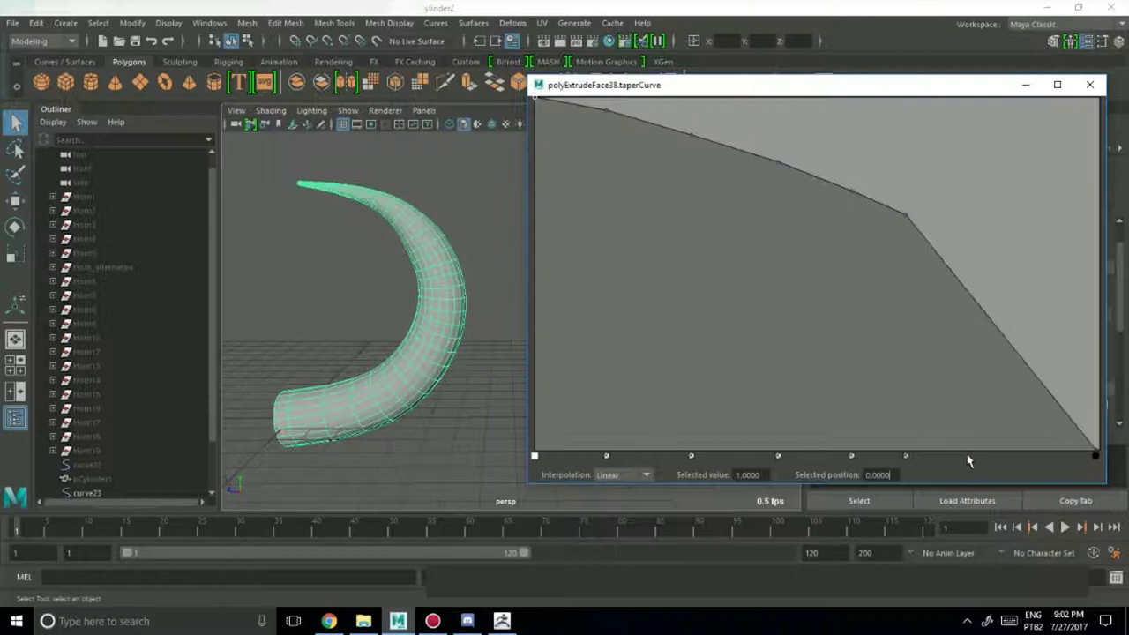
Add a taper curve point with value 0.51 at position 0.8175 and move the end point to about value 0.01, position 0.96.
alt+drag(234, 269, 277, 277)
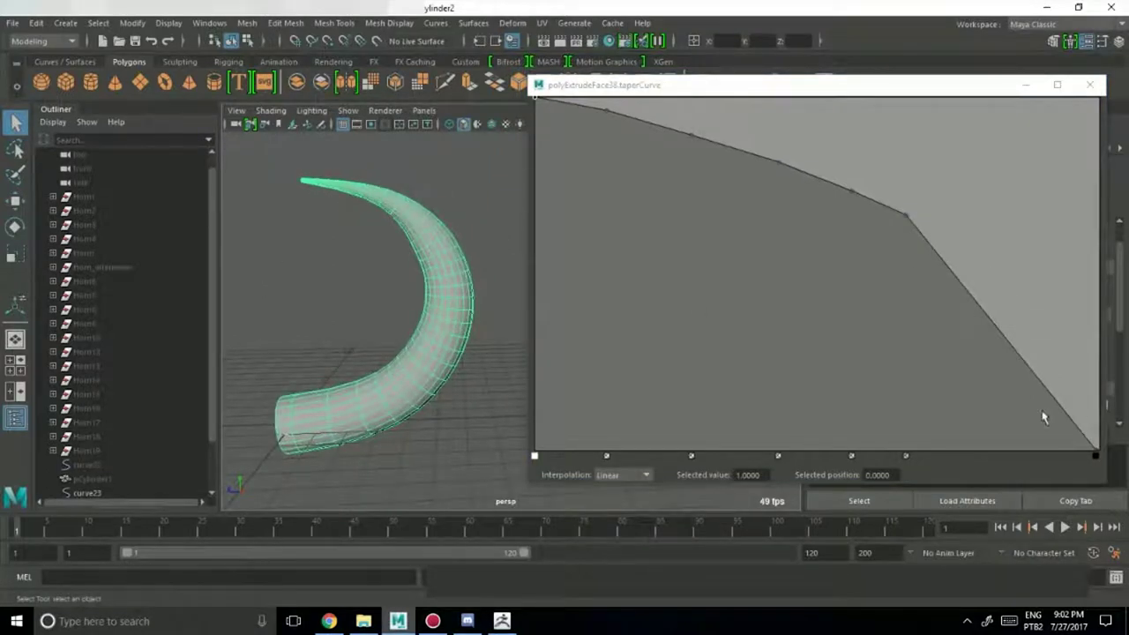
click(986, 293)
drag(1000, 291, 996, 276)
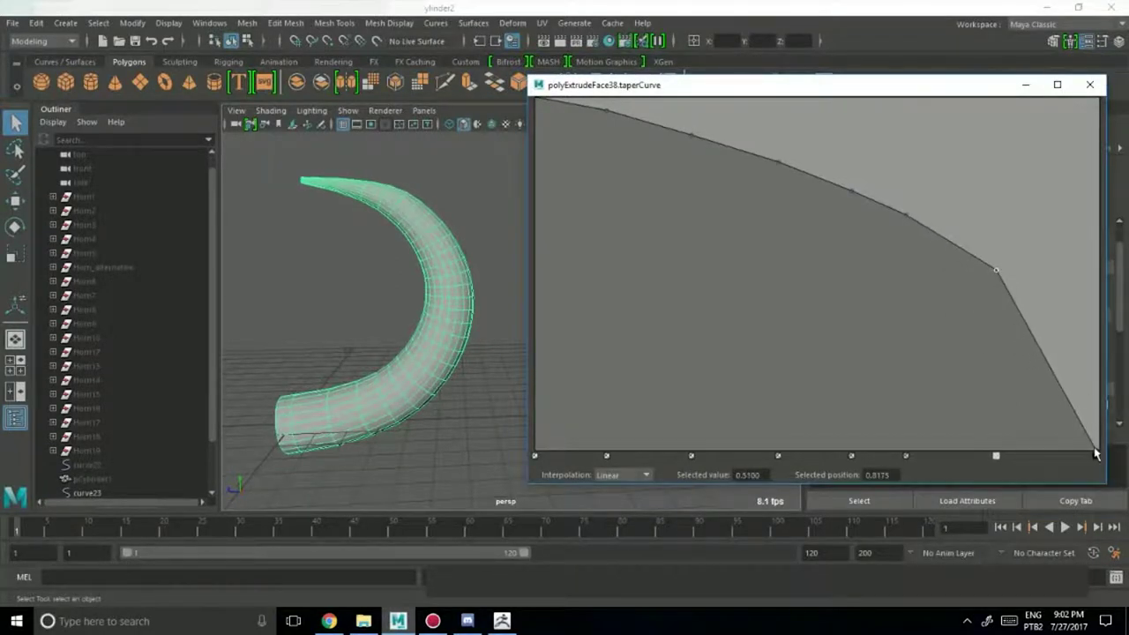
drag(1094, 452, 1079, 452)
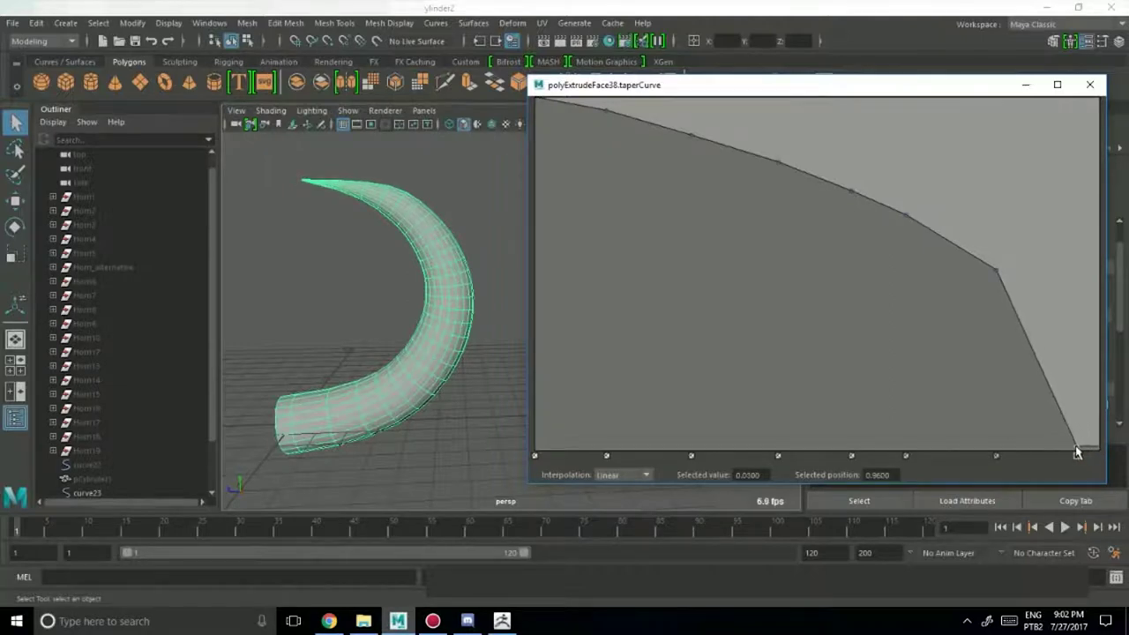
Examine the horn's pointed tip and overall narrowing from several angles, both selected and deselected.
click(325, 251)
mouse_move(320, 241)
alt+mouse_down()
mouse_move(370, 245)
mouse_move(327, 245)
alt+mouse_up()
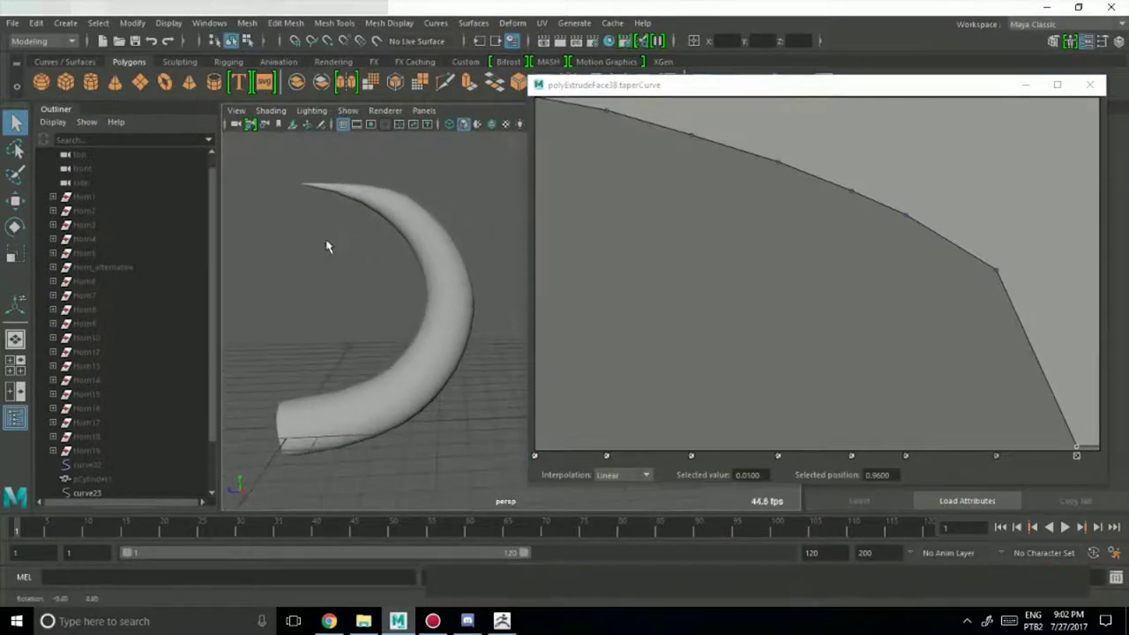
click(410, 231)
click(389, 290)
alt+drag(388, 290, 385, 297)
alt+middle_drag(385, 298, 396, 292)
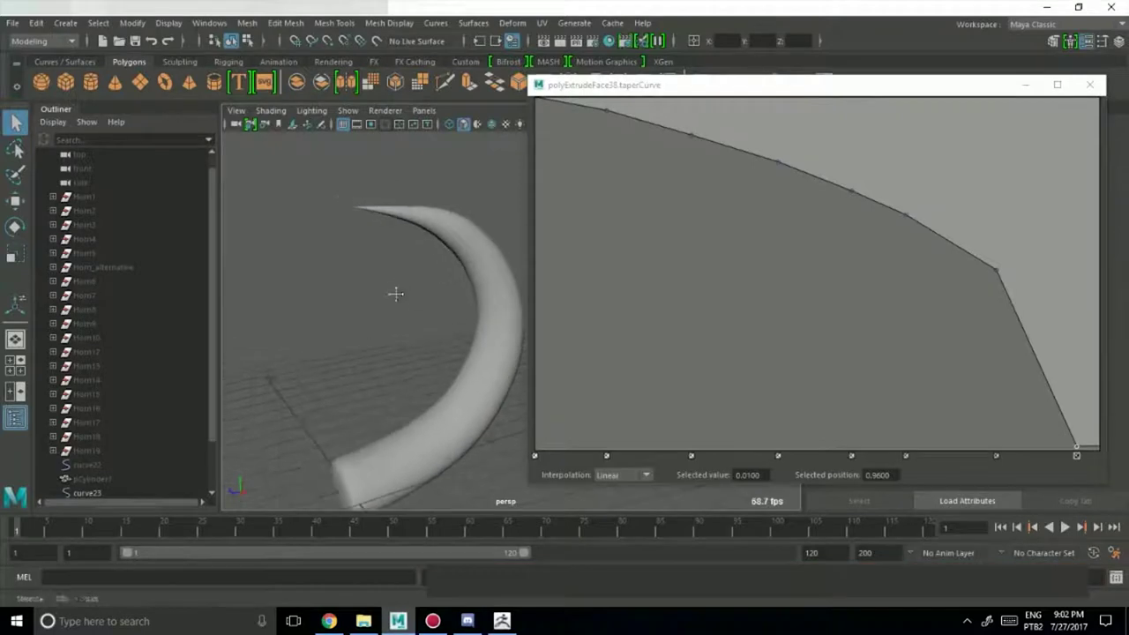
alt+drag(396, 292, 394, 254)
alt+middle_drag(394, 254, 428, 338)
alt+right_drag(353, 348, 461, 356)
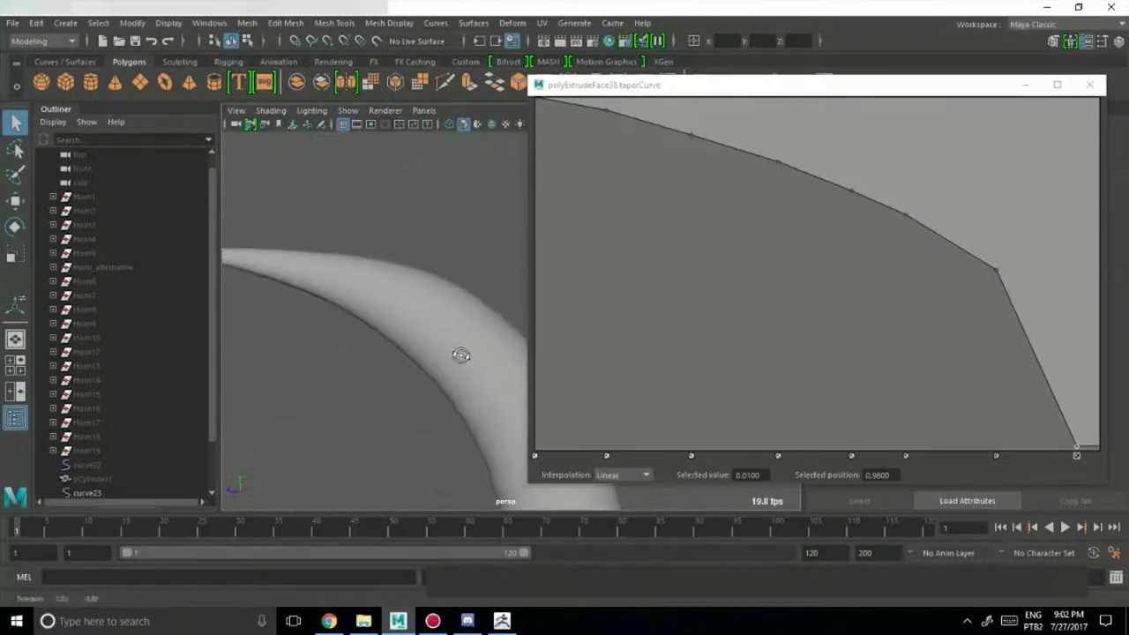
alt+middle_drag(461, 356, 394, 260)
scroll(394, 258, down, 5)
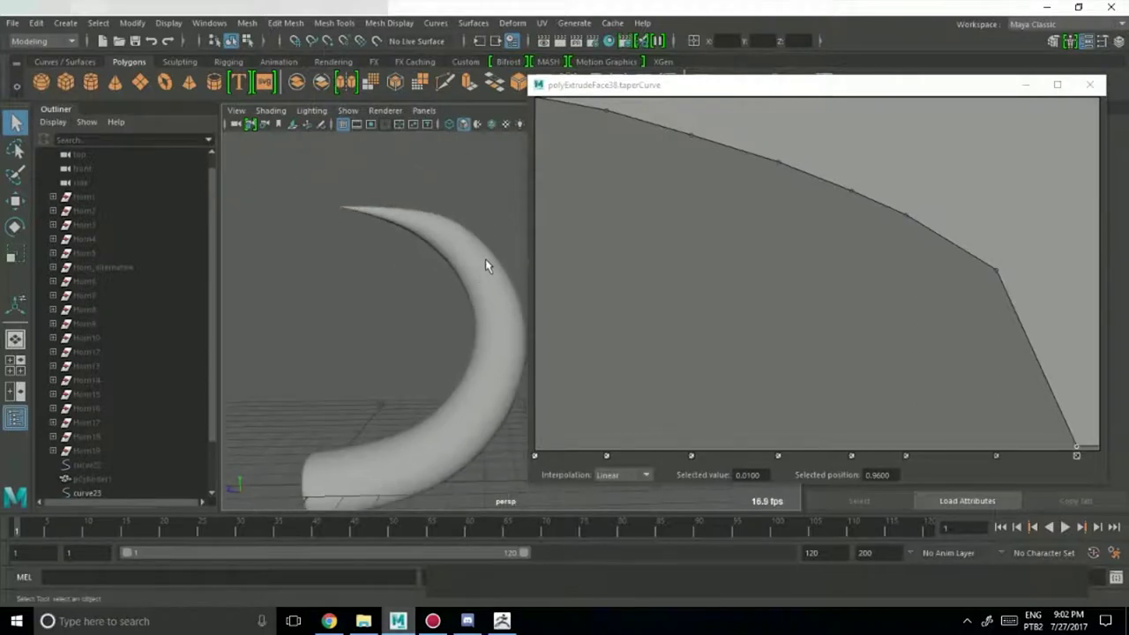
click(458, 248)
click(393, 358)
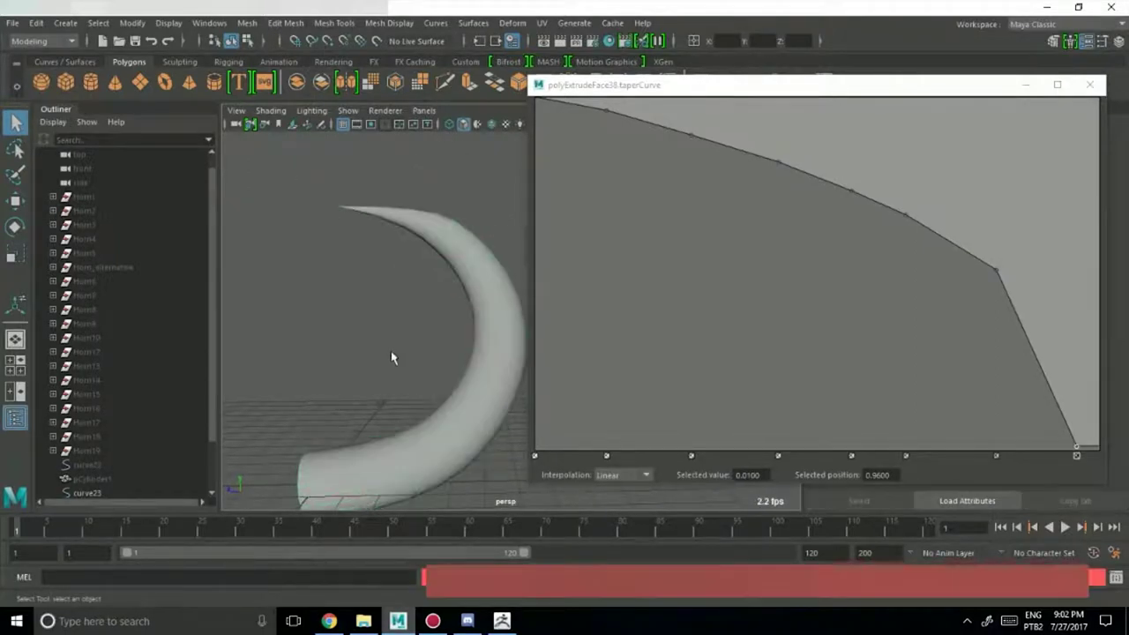
click(482, 275)
click(397, 353)
click(497, 309)
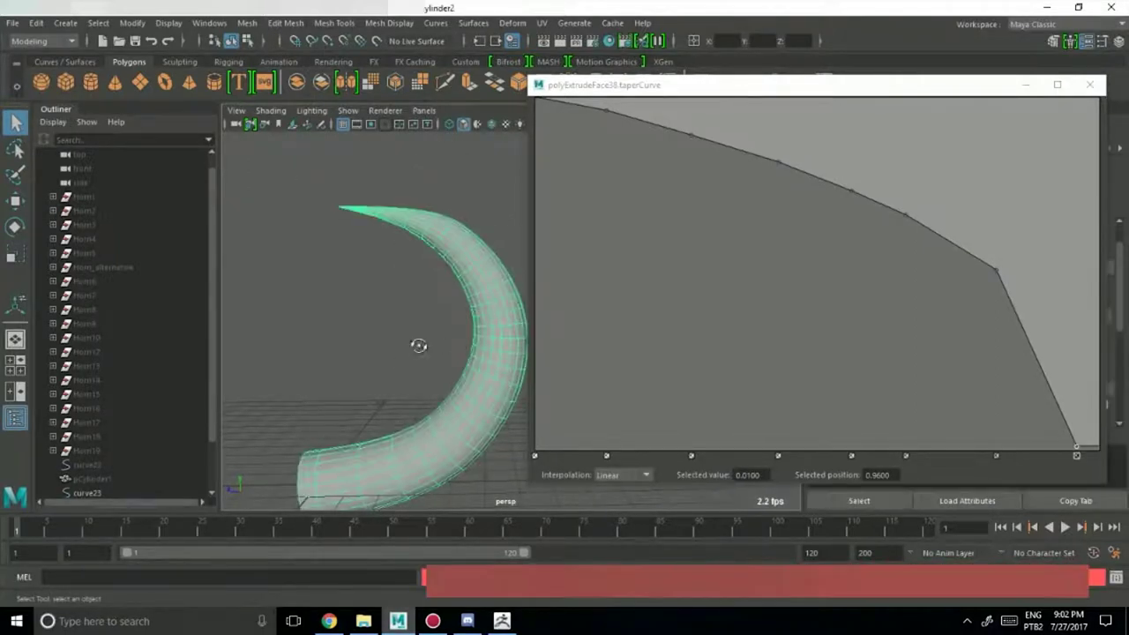
alt+middle_drag(418, 345, 384, 297)
click(365, 295)
click(454, 250)
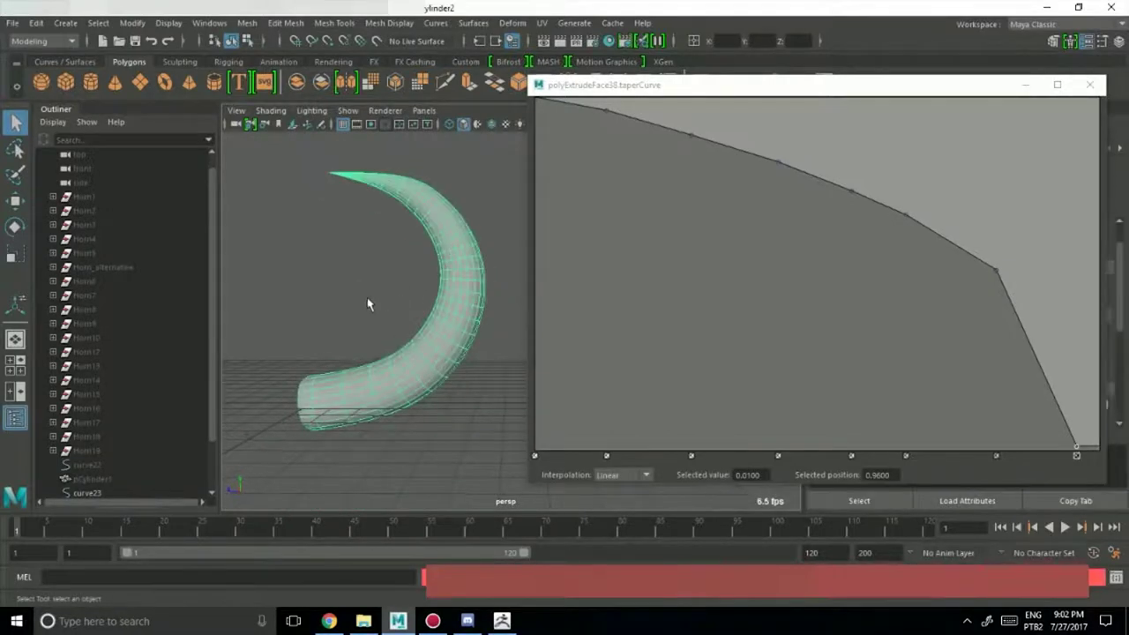
alt+drag(371, 306, 454, 315)
click(373, 212)
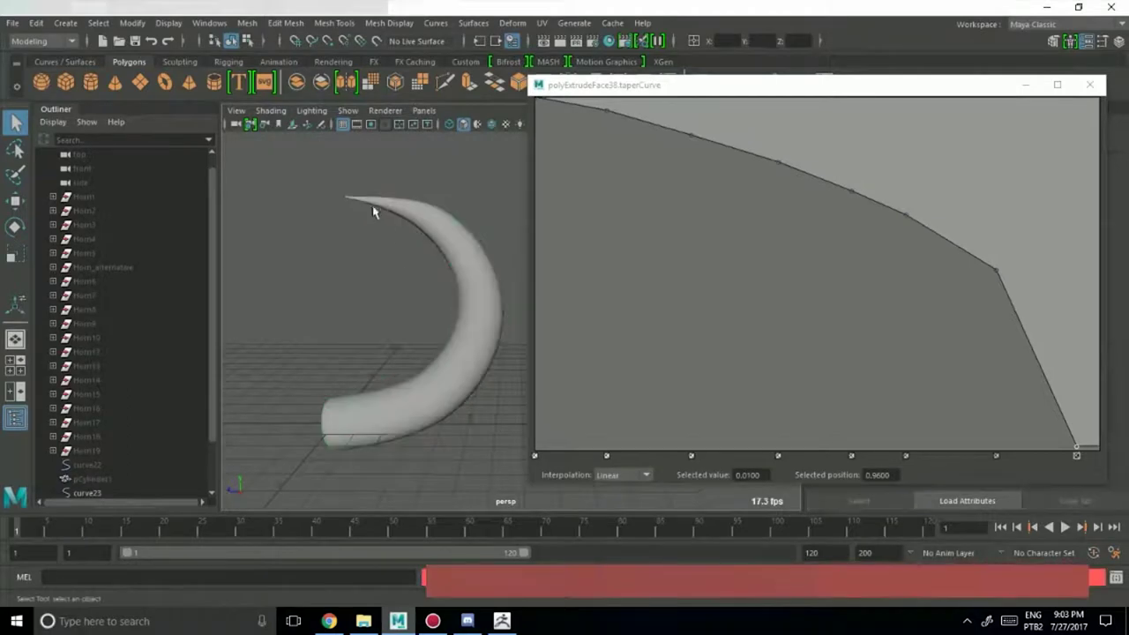
Raise the taper curve's last point to about value 0.2 at position 0.94 and add an end point of value 0.03 at 0.9862.
drag(1075, 451, 1077, 427)
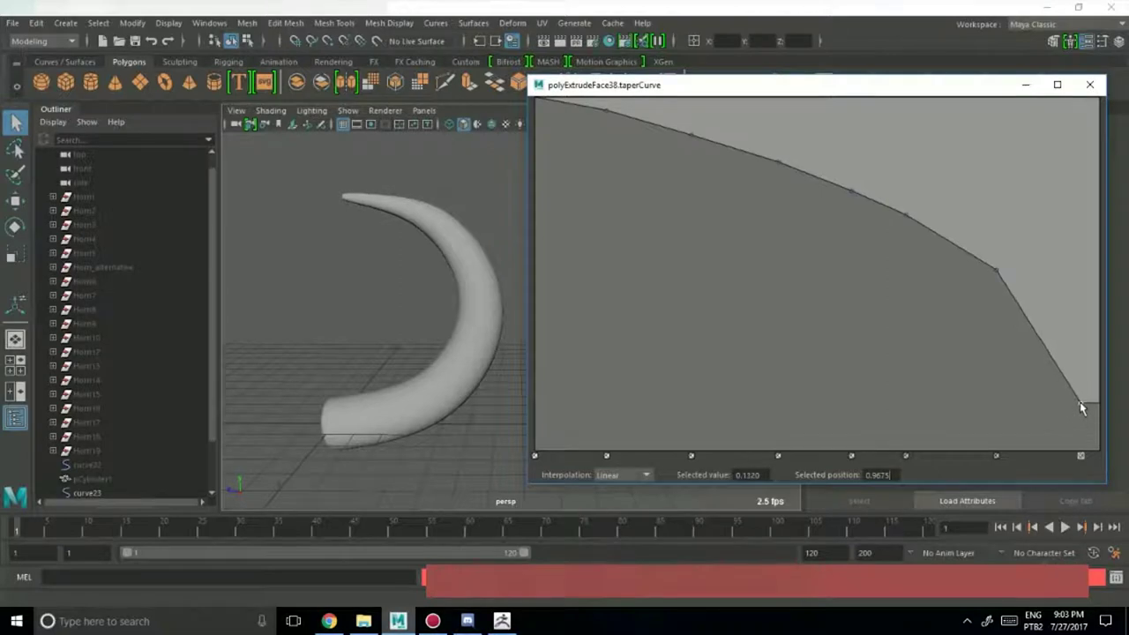
drag(1082, 408, 1067, 384)
click(1091, 391)
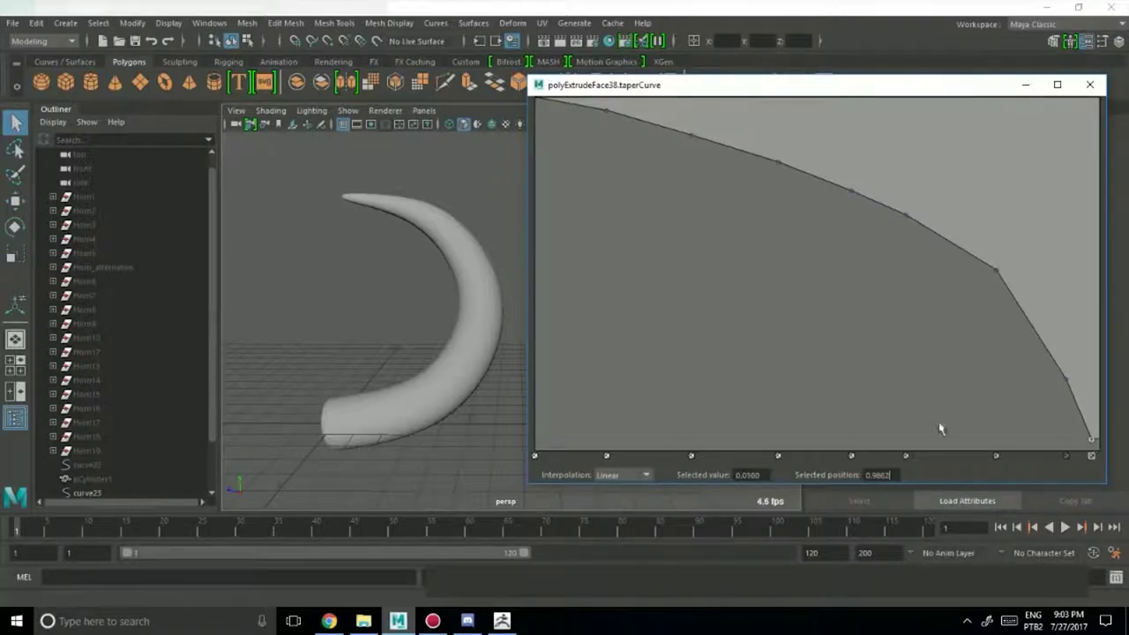
Inspect the horn's blunt tip up close and from several angles, with and without the selection highlight.
alt+drag(328, 307, 355, 312)
click(481, 236)
alt+drag(448, 274, 419, 288)
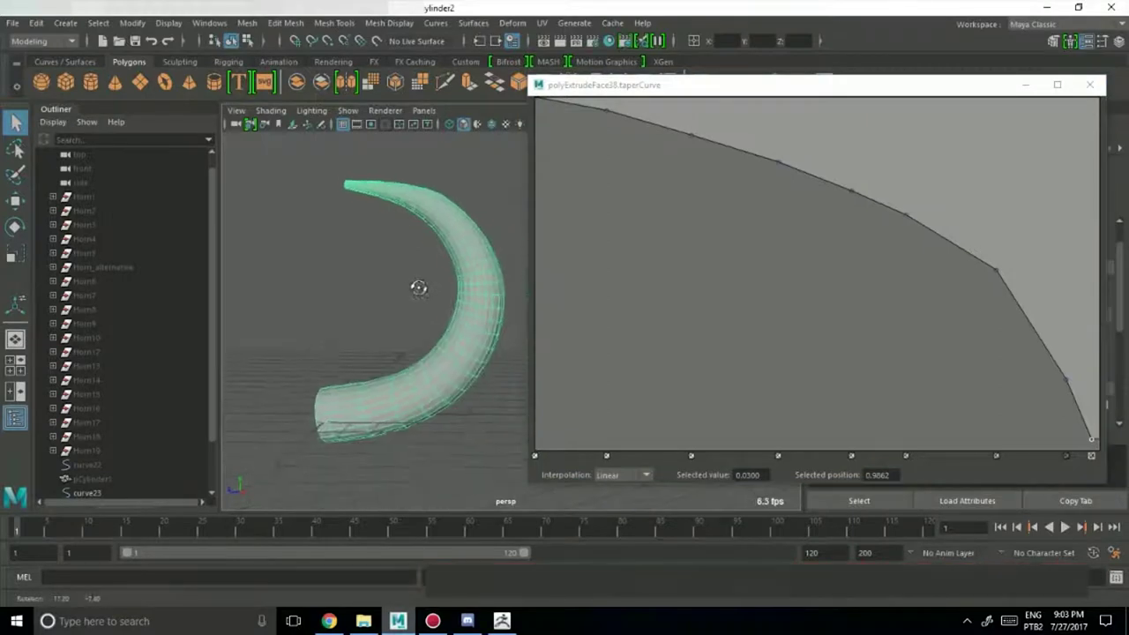
alt+middle_drag(415, 281, 469, 358)
alt+right_drag(277, 338, 379, 313)
alt+middle_drag(357, 287, 434, 354)
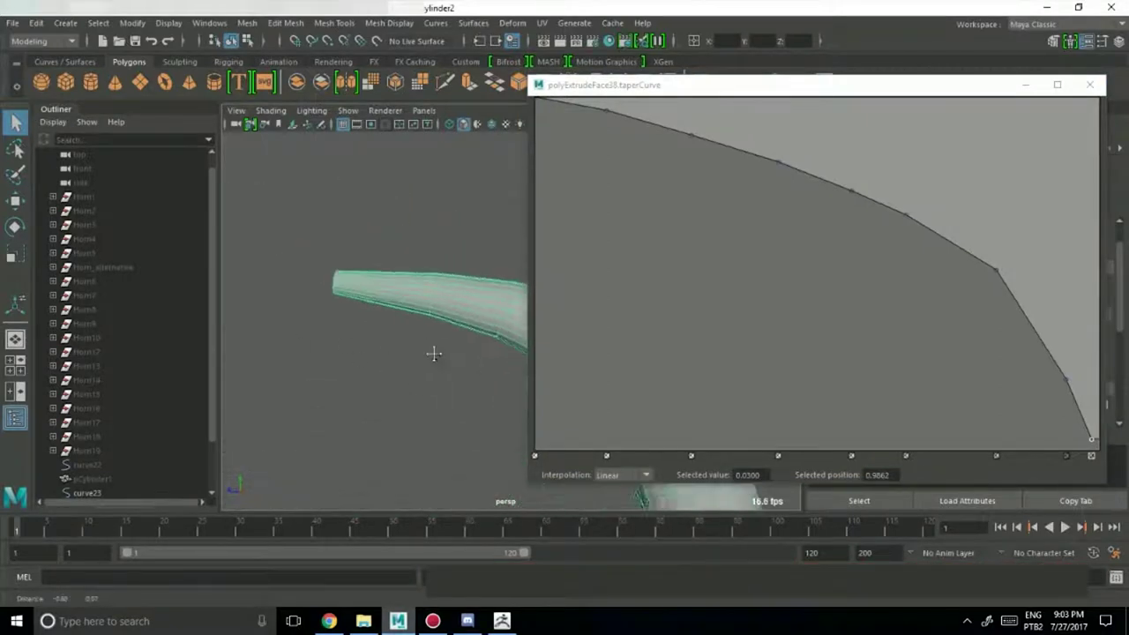
alt+right_drag(433, 354, 224, 278)
alt+middle_drag(438, 341, 400, 255)
alt+drag(401, 255, 340, 274)
click(408, 280)
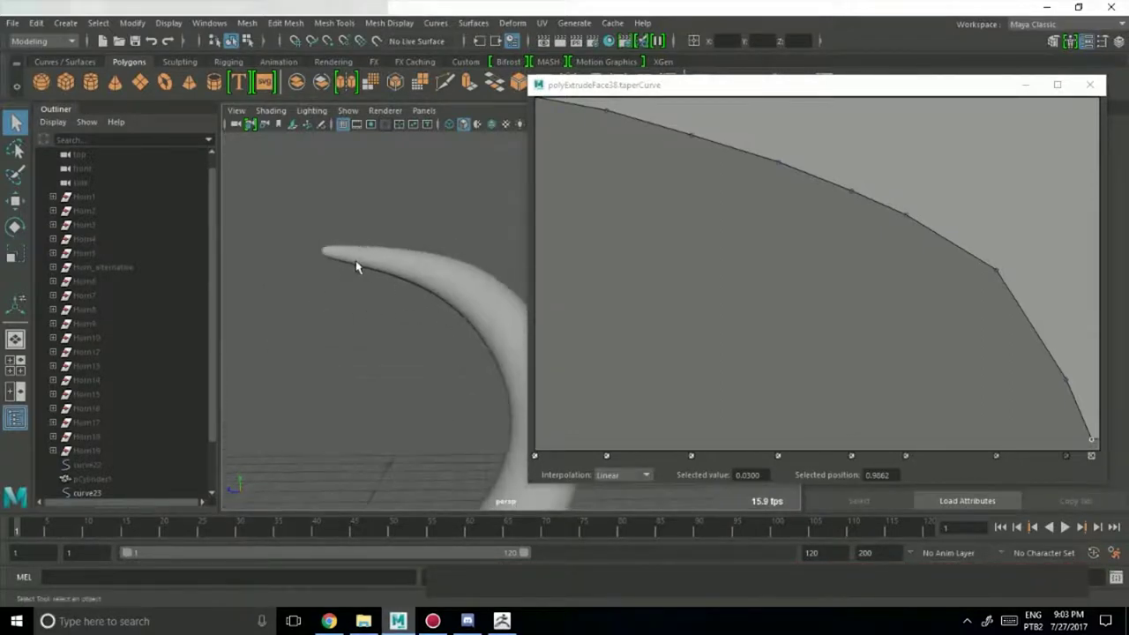
Move the taper curve's end point to value 0 at about position 0.965 and its neighbouring point to value 0.212 at position 0.9237.
drag(1094, 442, 1095, 446)
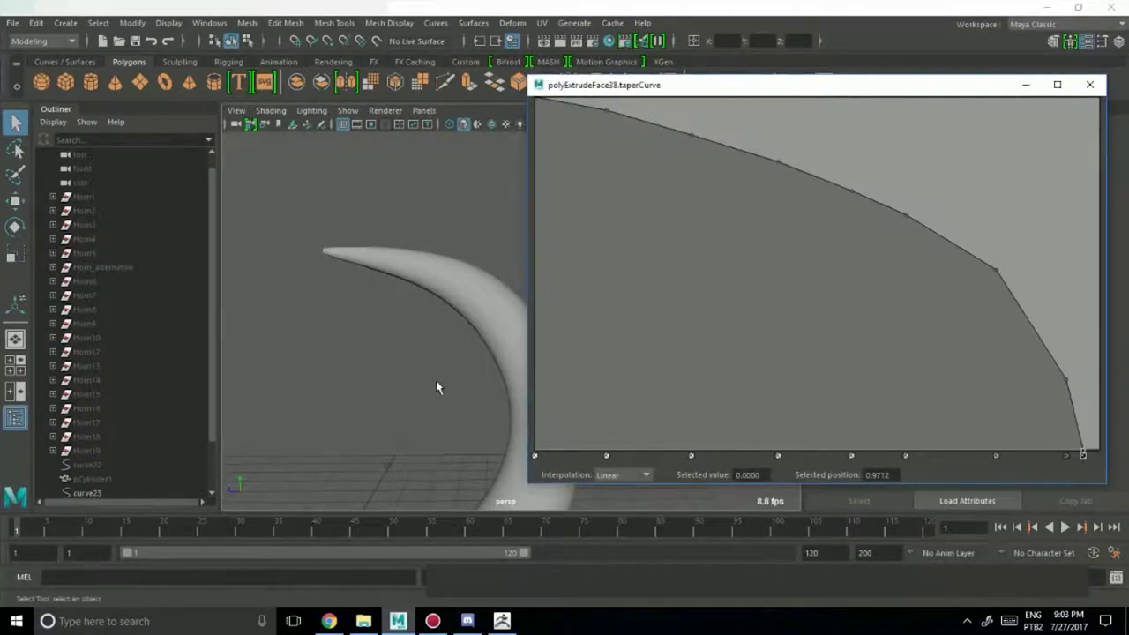
alt+drag(438, 386, 414, 353)
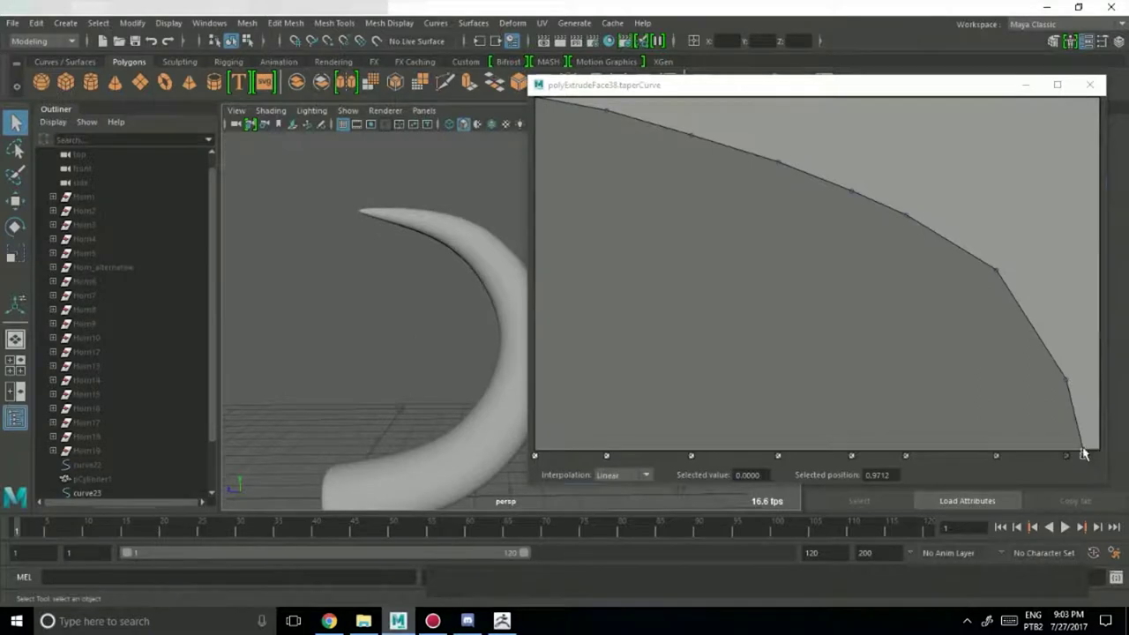
drag(1084, 453, 1078, 454)
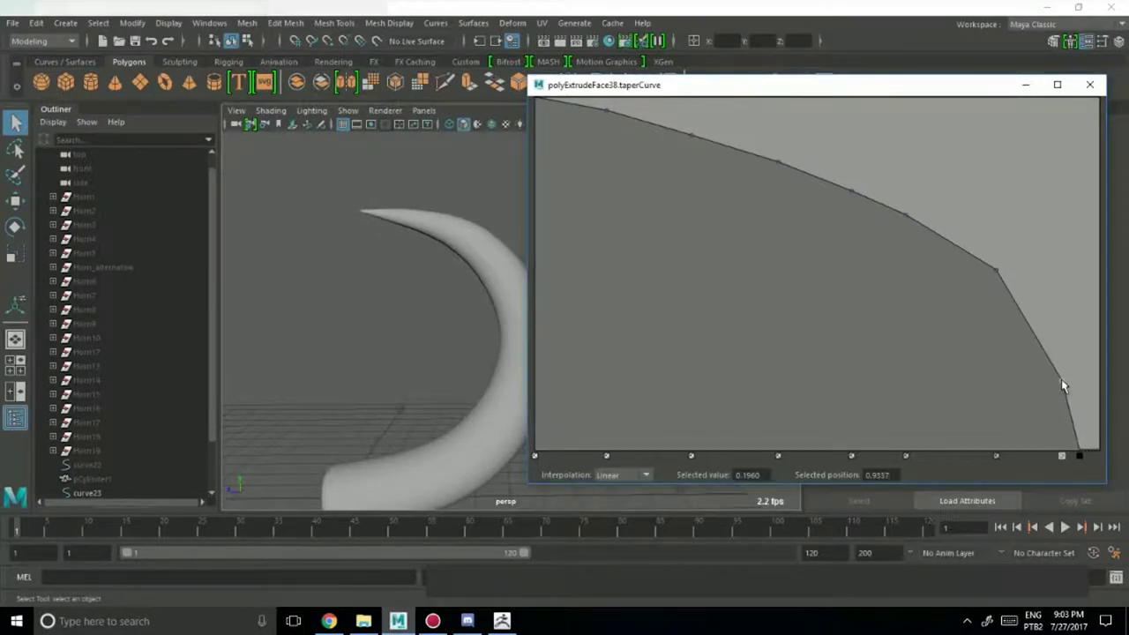
drag(1062, 380, 1056, 374)
Review the horn's overall silhouette and its tip from different distances and angles.
alt+right_drag(373, 369, 280, 318)
alt+middle_drag(521, 360, 479, 338)
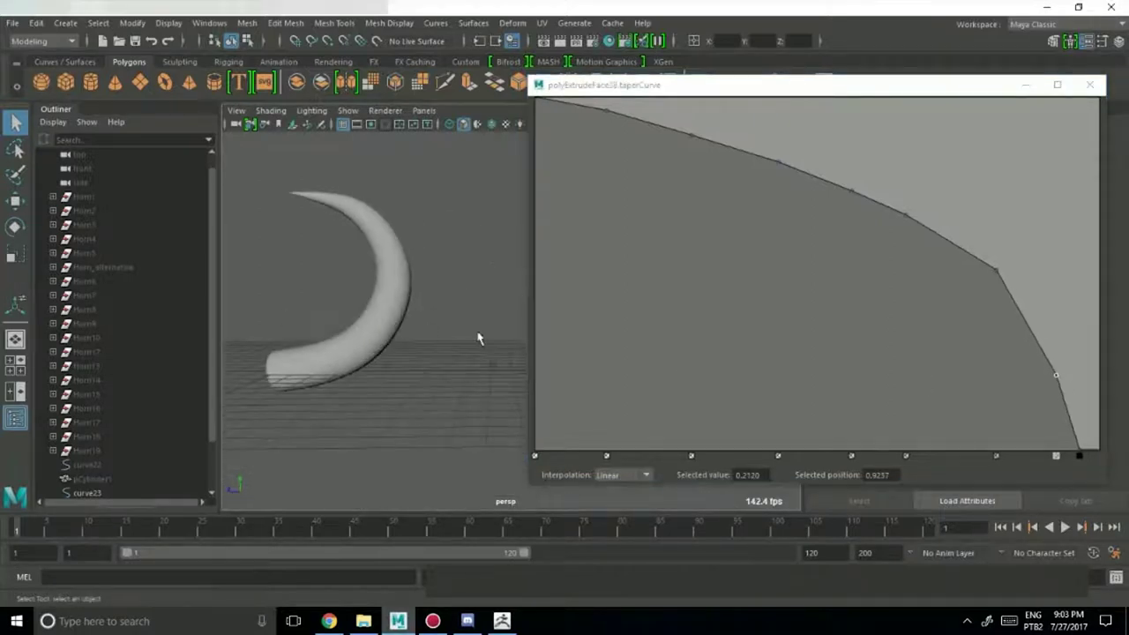
click(376, 292)
alt+drag(376, 291, 377, 321)
alt+middle_drag(376, 321, 408, 339)
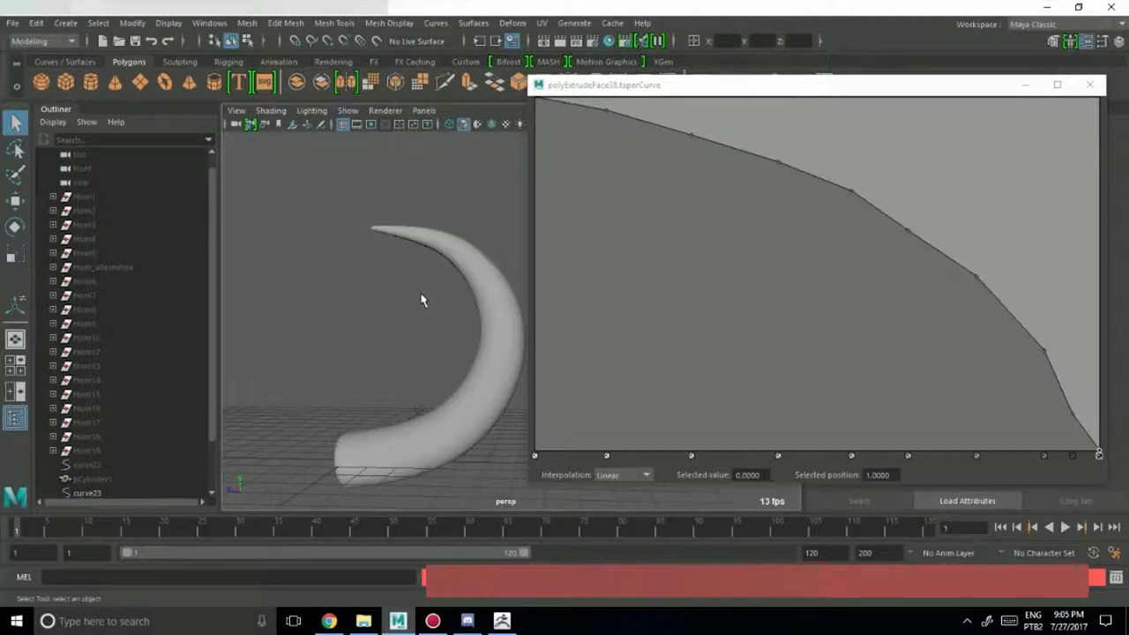
alt+drag(421, 282, 434, 275)
alt+middle_drag(433, 276, 469, 345)
scroll(485, 351, up, 5)
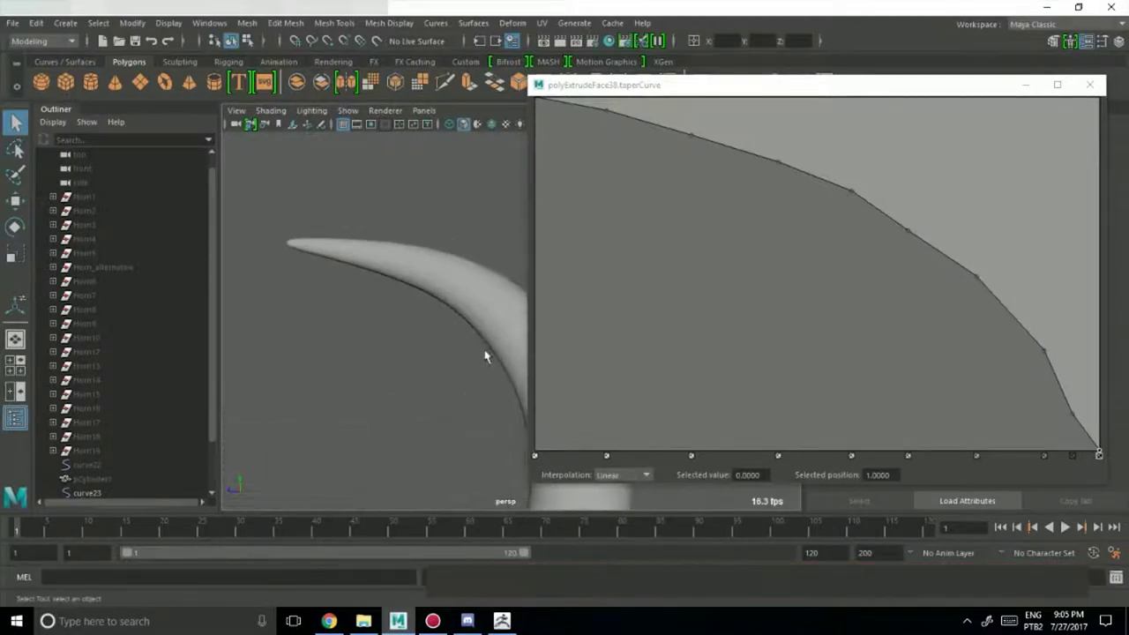
click(454, 274)
alt+drag(441, 394, 320, 323)
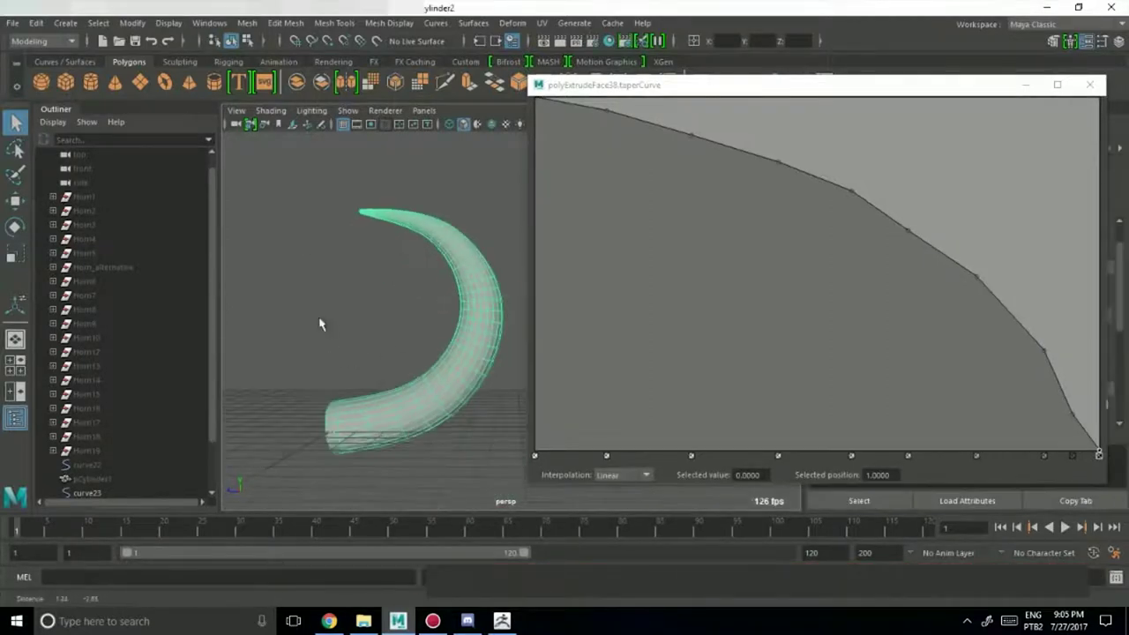
click(367, 336)
click(412, 214)
alt+middle_drag(383, 235, 416, 325)
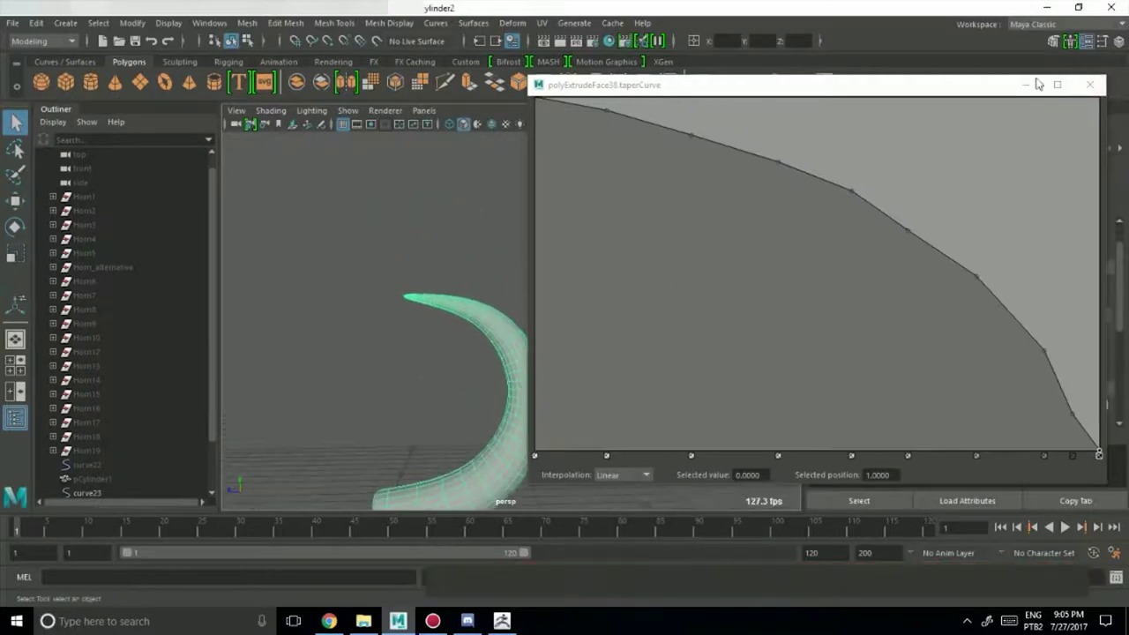
Close the enlarged taper curve editor and view the whole horn in the cleared viewport.
click(1090, 84)
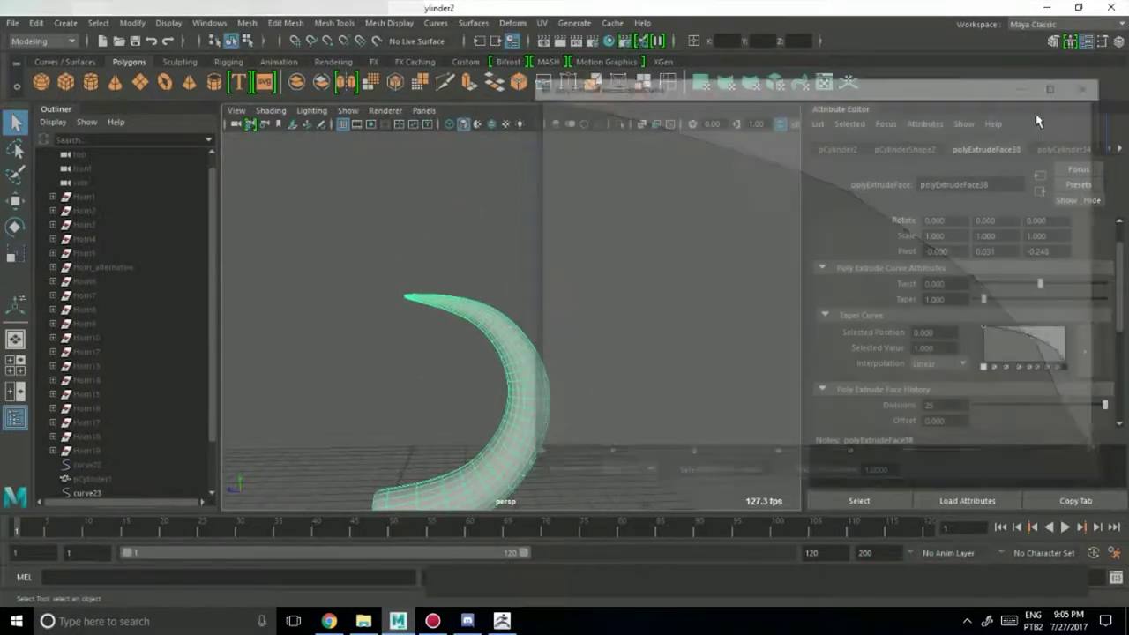
alt+drag(348, 373, 459, 375)
alt+middle_drag(459, 375, 517, 313)
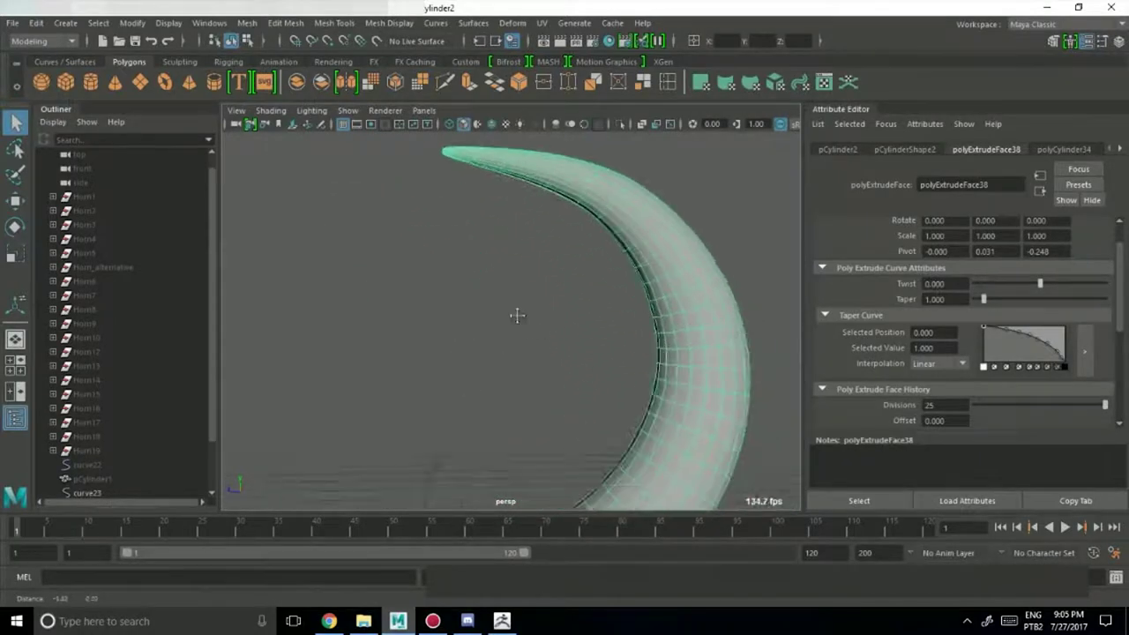
alt+right_drag(517, 313, 411, 300)
alt+drag(411, 299, 460, 314)
alt+middle_drag(458, 314, 481, 341)
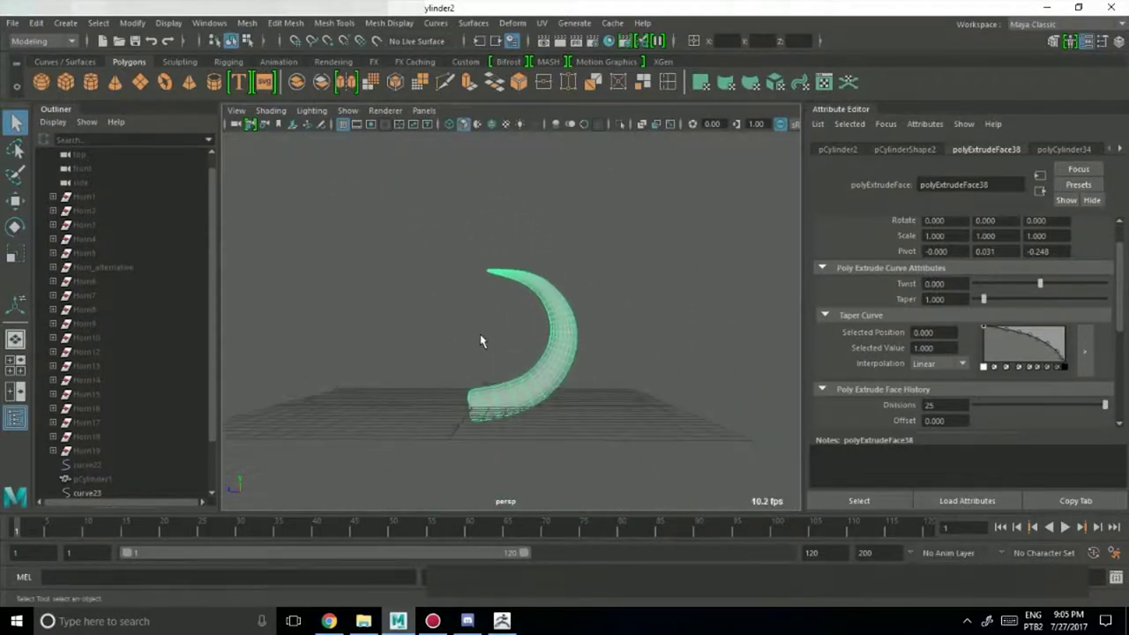
Switch the viewport to wireframe display to reveal the path curve inside the horn's base.
key(4)
alt+middle_drag(474, 382, 448, 306)
alt+right_drag(449, 306, 497, 332)
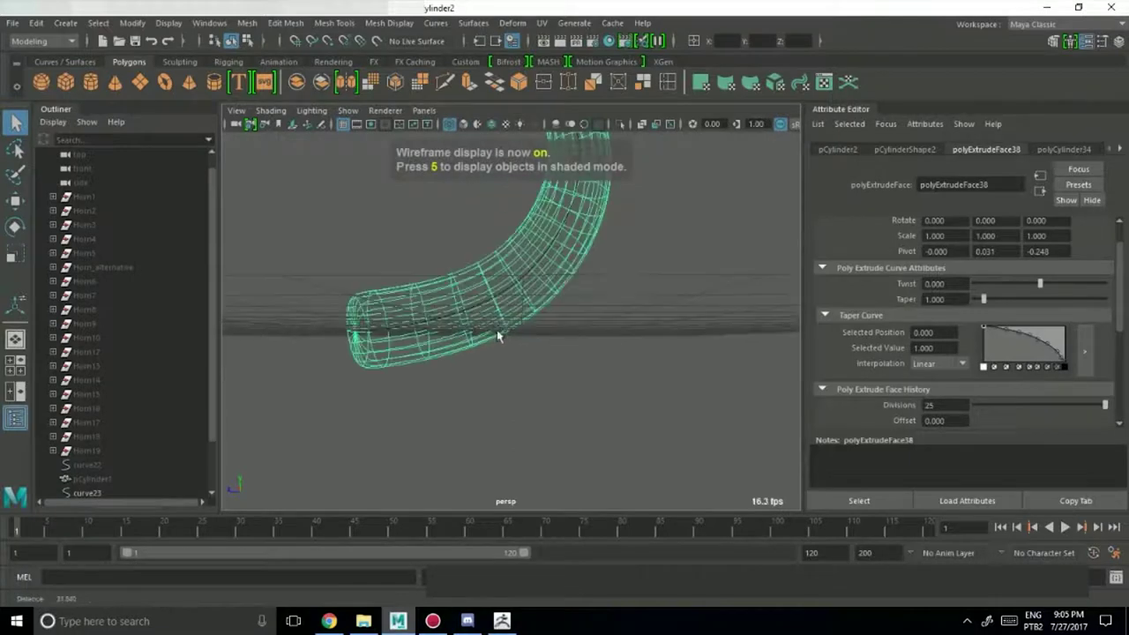
alt+drag(498, 333, 415, 380)
alt+right_drag(415, 380, 555, 391)
alt+drag(555, 391, 556, 393)
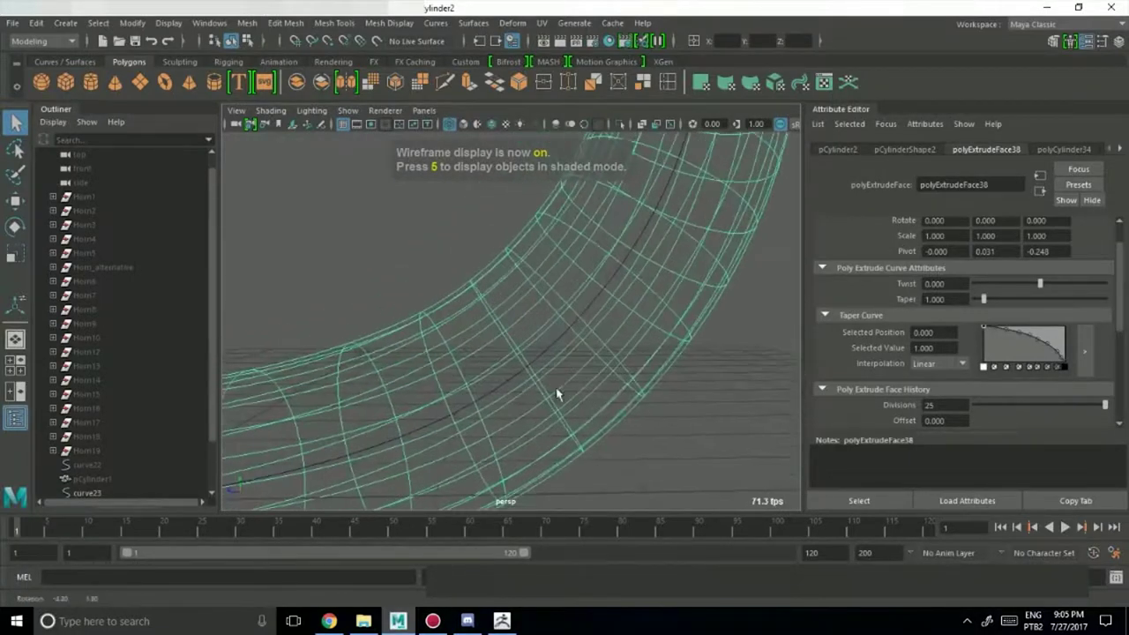
Select the path curve inside the horn, and extend the selection to both the horn and the curve.
click(551, 345)
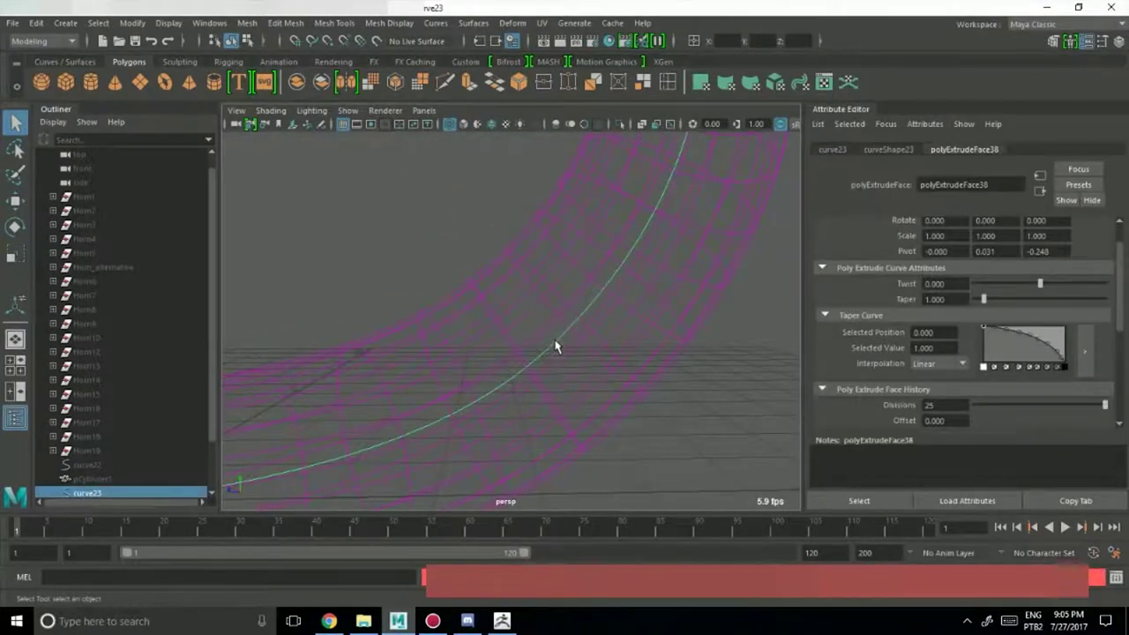
alt+right_drag(683, 378, 606, 342)
drag(632, 393, 416, 276)
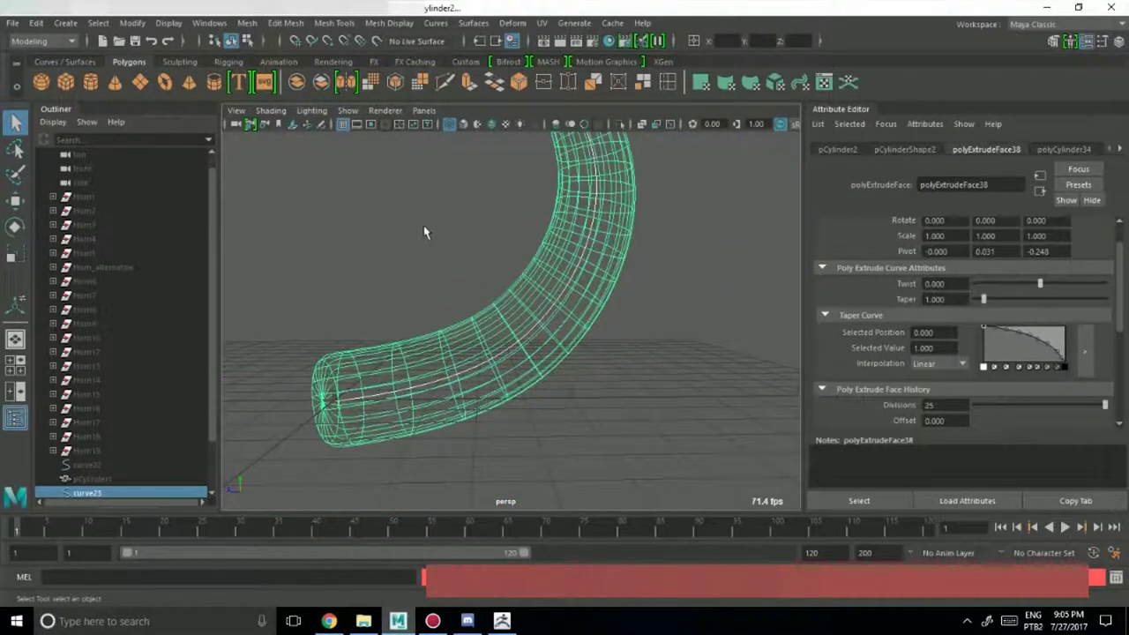
alt+drag(451, 277, 433, 287)
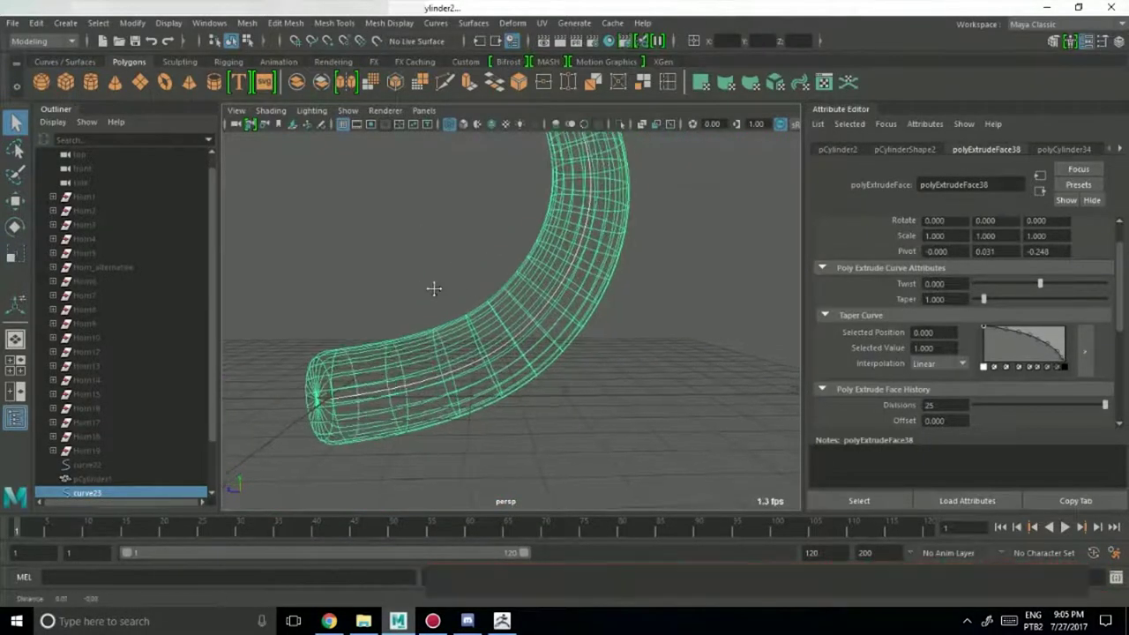
Select the path curve inside the horn and display its control vertices for editing.
alt+right_drag(433, 287, 551, 370)
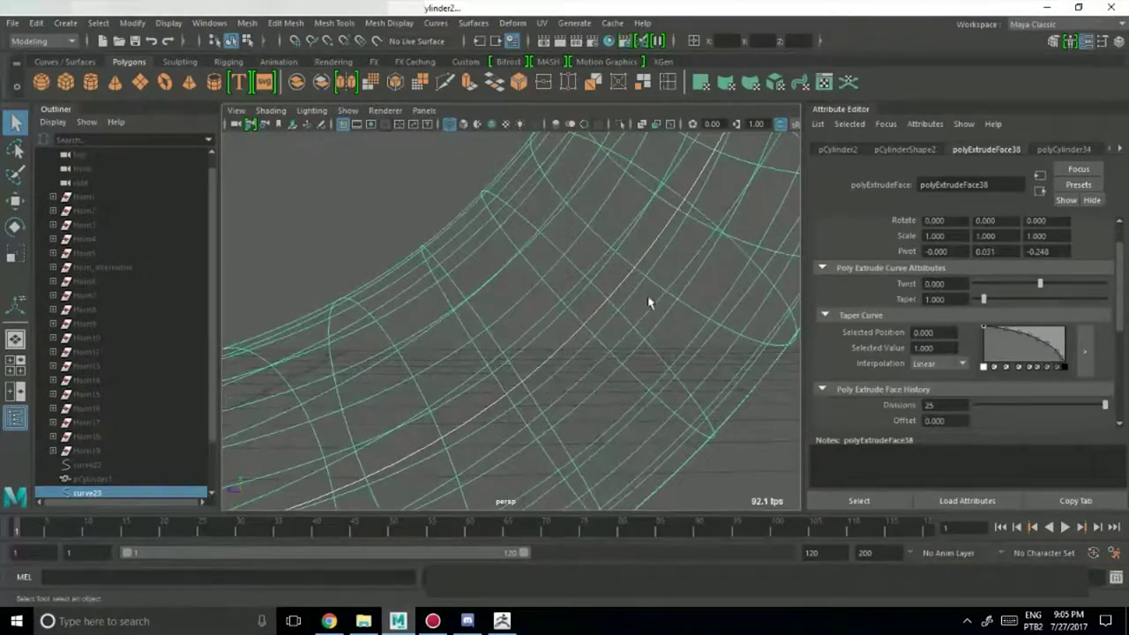
click(566, 346)
right_drag(560, 255, 481, 256)
alt+right_drag(642, 341, 429, 244)
alt+middle_drag(466, 245, 431, 325)
alt+right_drag(431, 324, 476, 349)
mouse_move(468, 346)
alt+middle_down()
mouse_move(477, 353)
mouse_move(460, 341)
alt+middle_up()
alt+right_drag(426, 346, 441, 367)
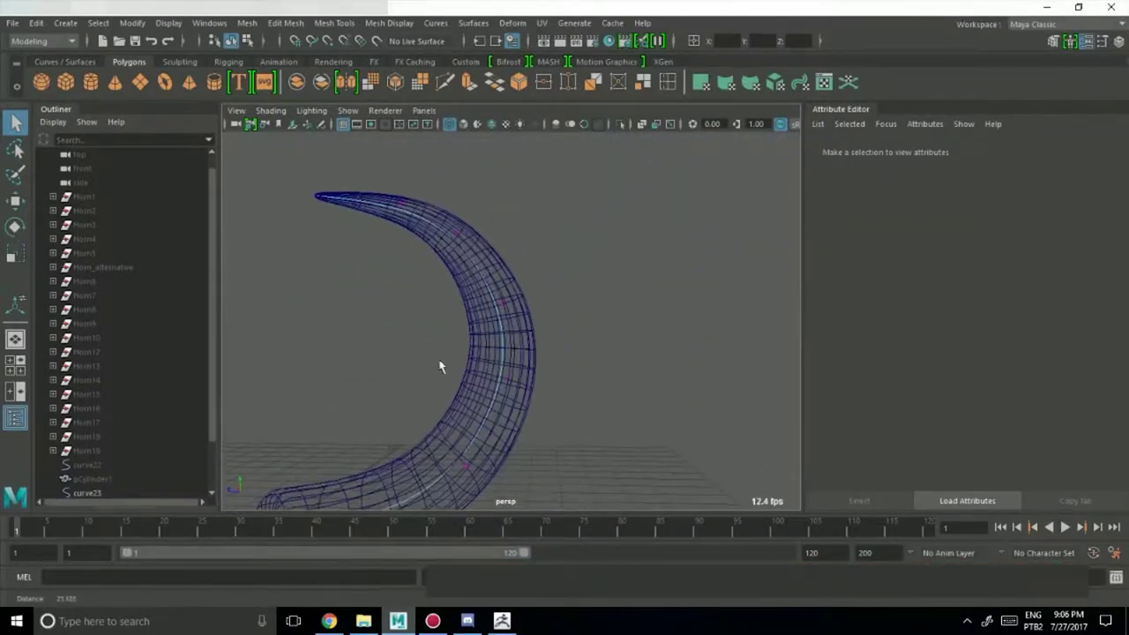
Move two neighbouring control vertices around the middle of the path curve's bend slightly to refine the horn's arc.
drag(566, 280, 547, 294)
key(w)
drag(459, 257, 467, 254)
key(q)
drag(449, 422, 612, 348)
key(w)
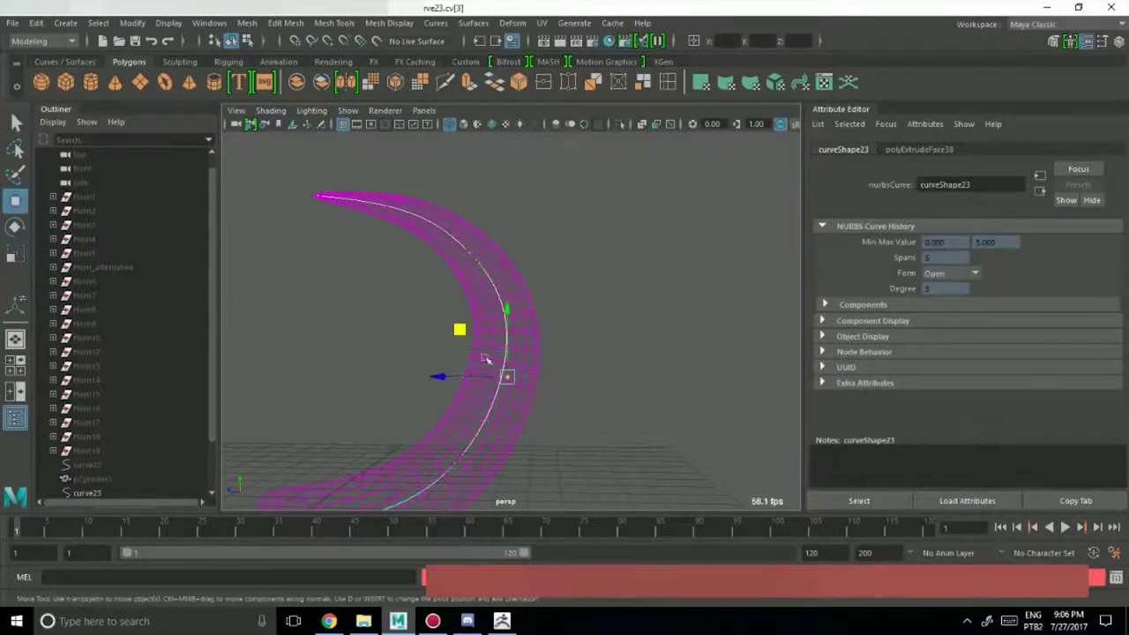
drag(446, 382, 448, 377)
key(q)
Adjust the control vertex at the path curve's lower bend in wireframe, and return the viewport to shaded display.
alt+middle_drag(469, 412, 510, 378)
key(5)
mouse_move(511, 378)
alt+mouse_down()
mouse_move(403, 380)
mouse_move(560, 386)
mouse_move(507, 382)
mouse_move(534, 396)
mouse_move(519, 385)
mouse_move(565, 389)
mouse_move(625, 421)
alt+mouse_up()
key(4)
key(w)
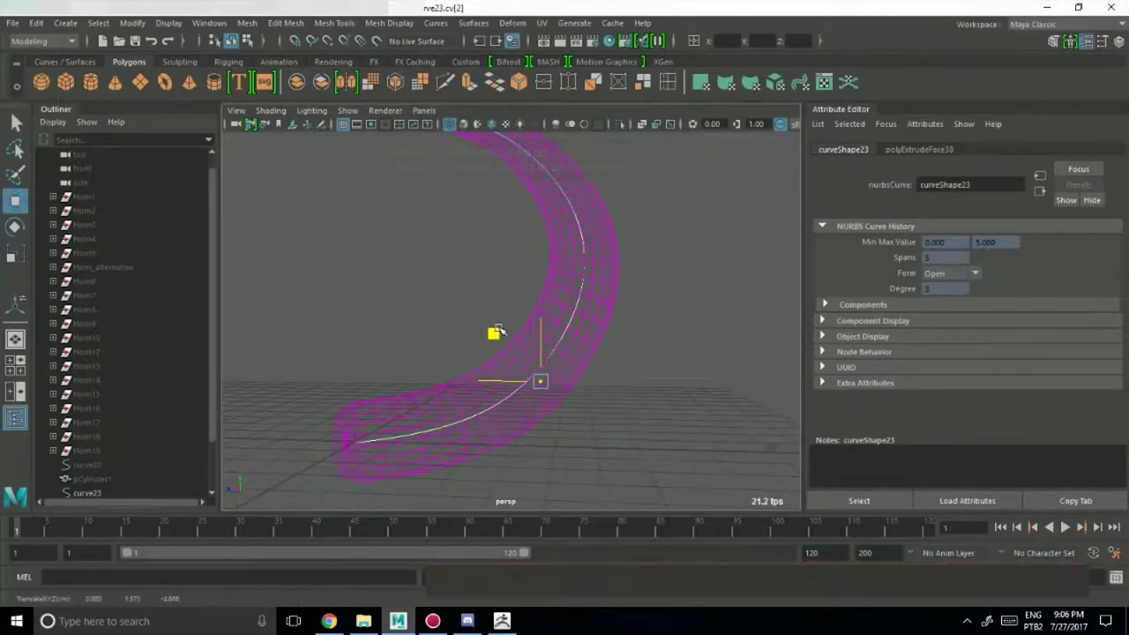
key(q)
key(5)
Clear the control vertex selection and select the whole horn mesh.
scroll(559, 326, down, 3)
alt+drag(560, 326, 575, 361)
alt+right_drag(574, 361, 523, 395)
alt+middle_drag(523, 394, 539, 389)
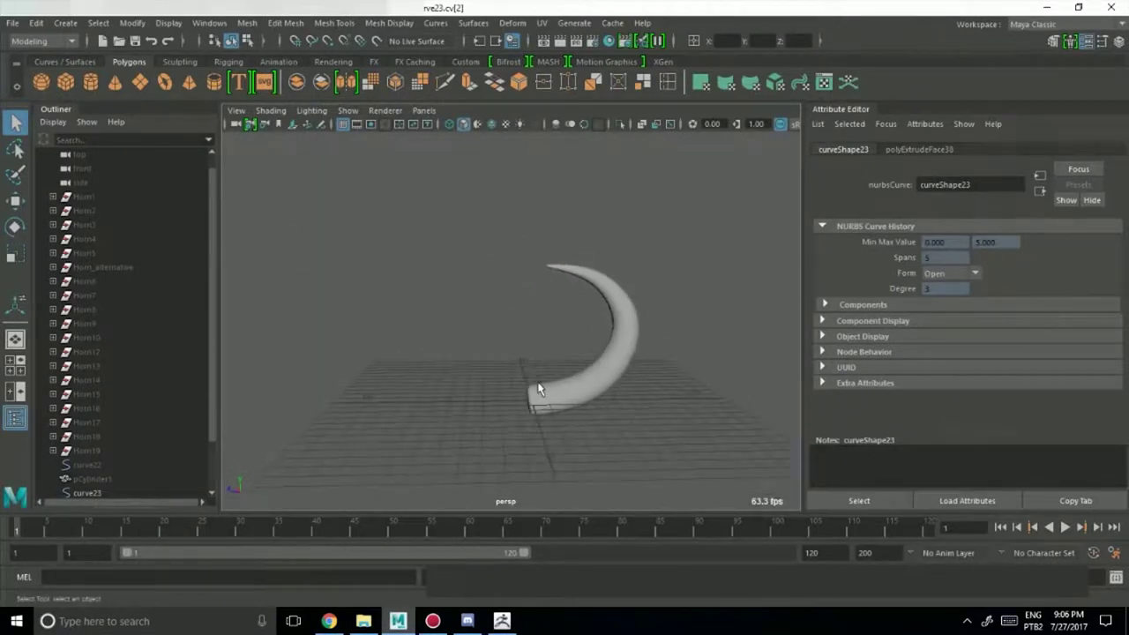
click(454, 380)
alt+drag(453, 380, 525, 385)
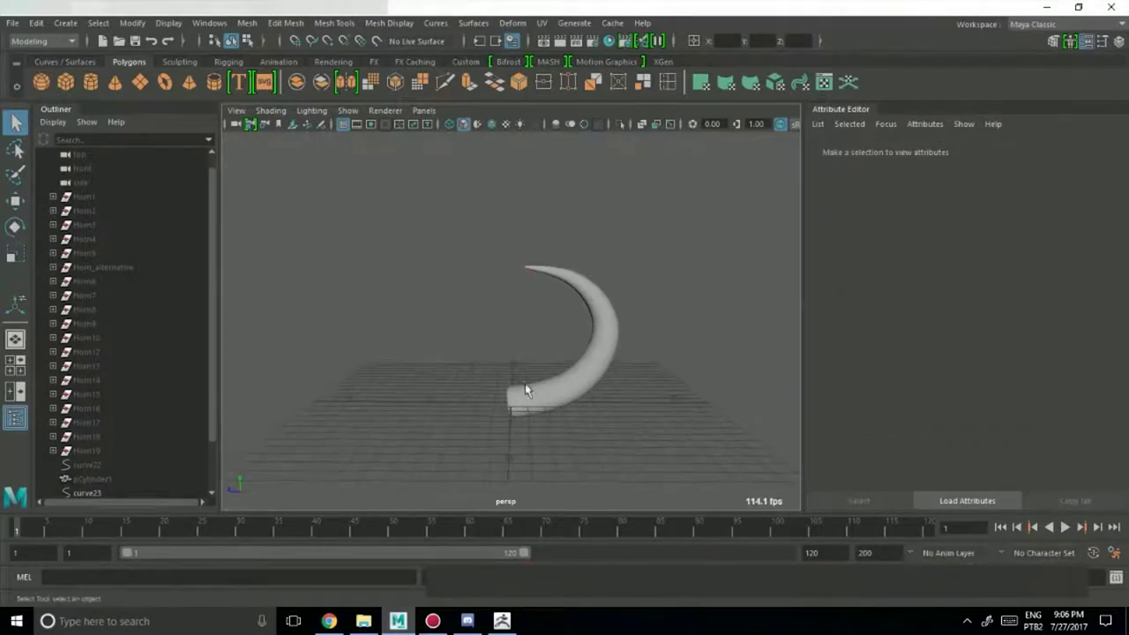
click(555, 382)
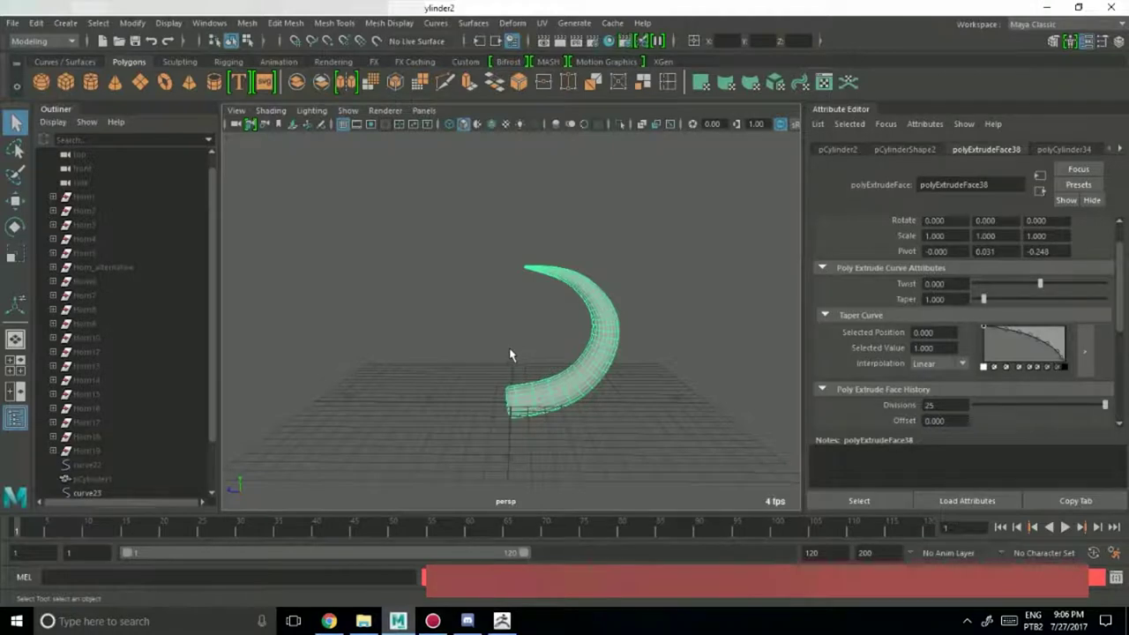
click(510, 385)
click(539, 394)
Insert an edge loop around the horn's base, right next to the rim of the end cap.
alt+drag(479, 398, 617, 298)
alt+drag(441, 258, 441, 396)
alt+right_drag(380, 400, 557, 391)
alt+middle_drag(510, 407, 553, 366)
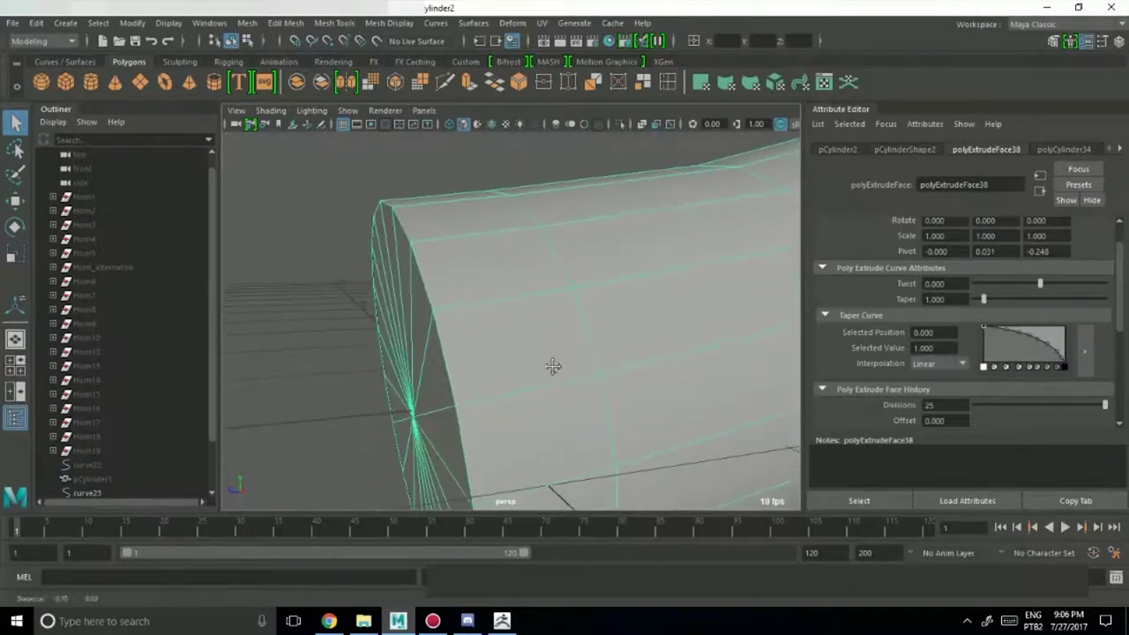
click(668, 85)
alt+right_drag(653, 310, 505, 319)
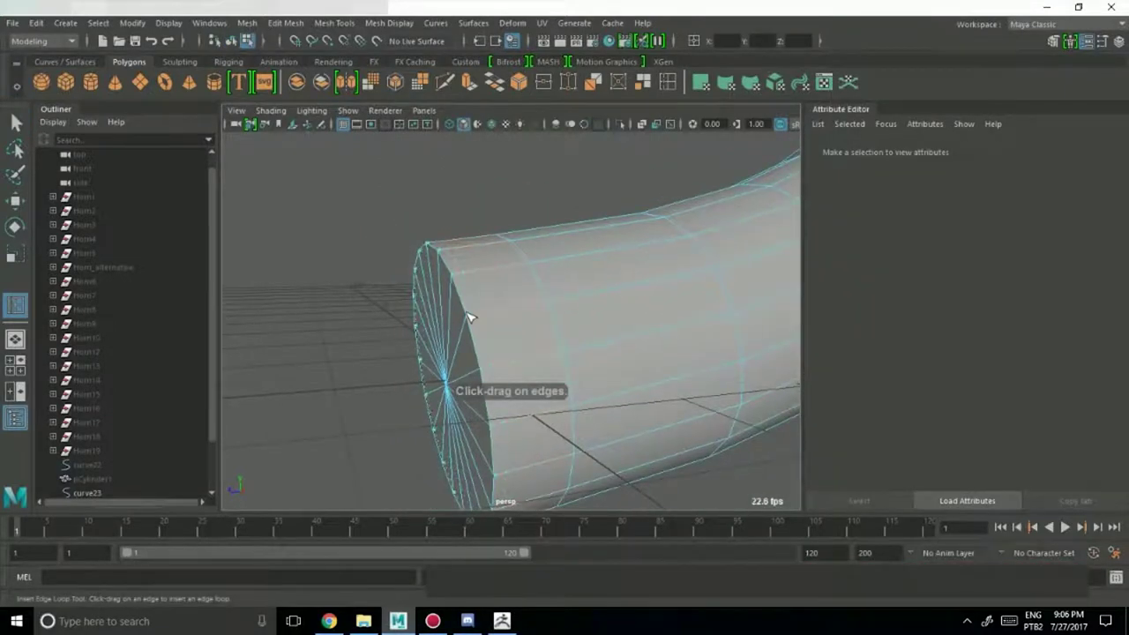
click(469, 313)
key(q)
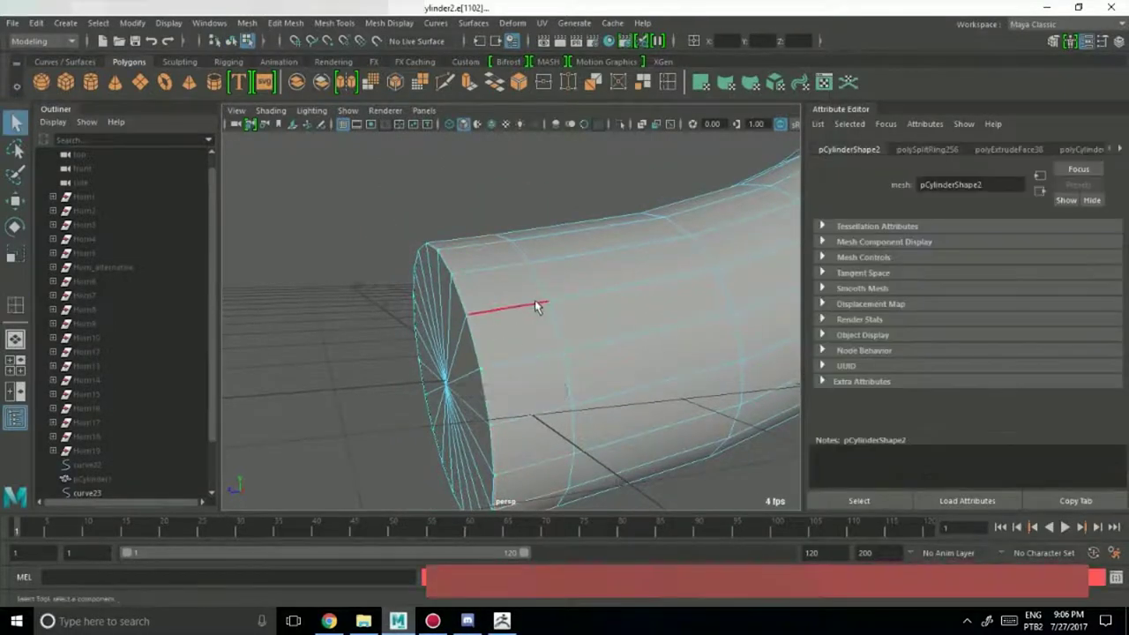
Return the horn to object mode and compare its base with smooth preview off and on.
right_drag(535, 301, 594, 195)
click(594, 199)
click(561, 310)
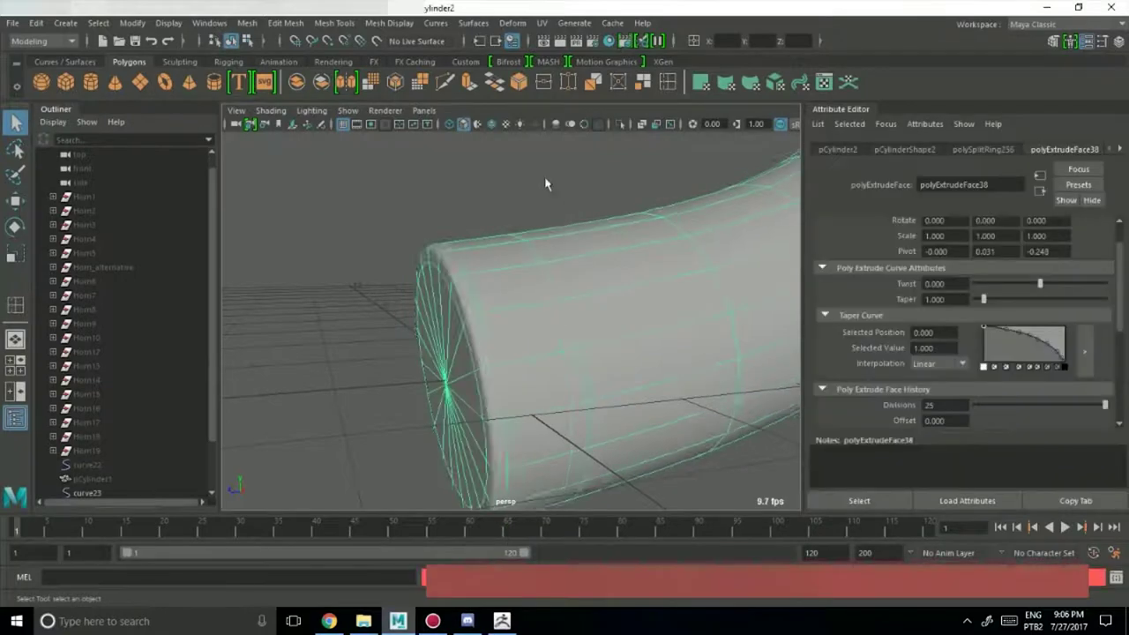
click(546, 182)
alt+drag(547, 182, 565, 186)
alt+right_drag(565, 185, 461, 184)
alt+drag(460, 185, 532, 196)
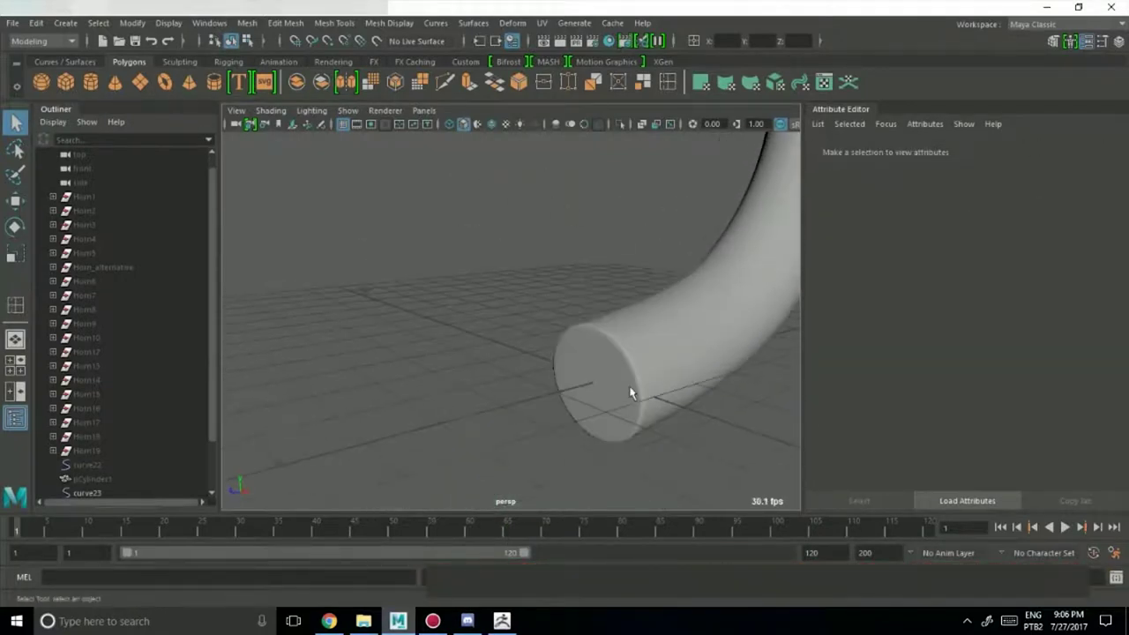
click(629, 371)
key(1)
key(3)
click(546, 170)
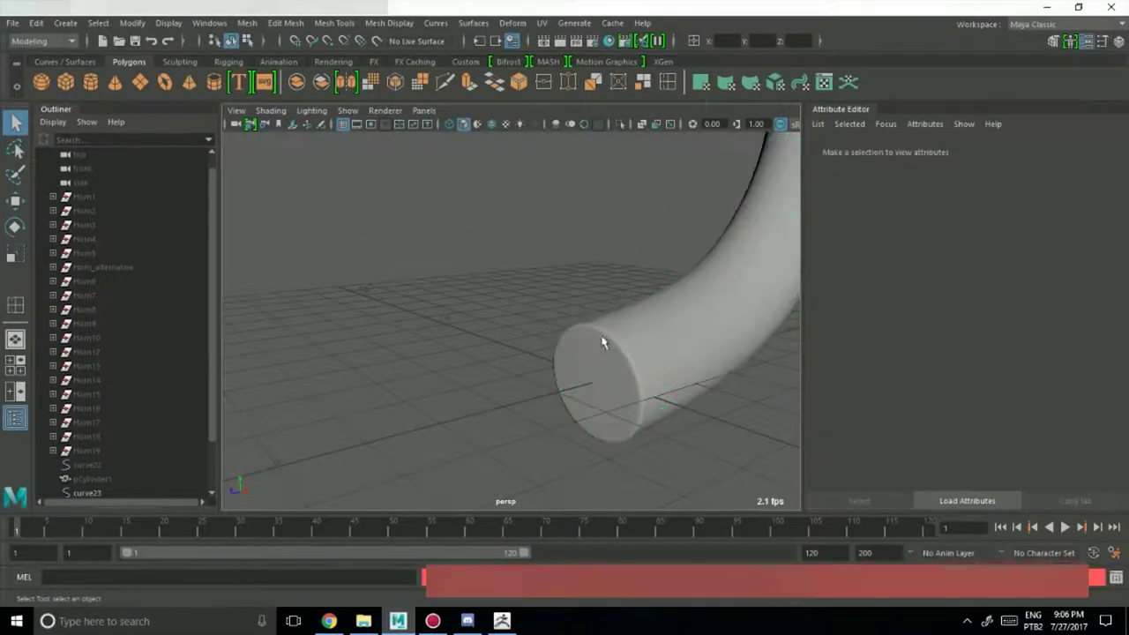
Turn off the horn's smooth preview and clear the selection at the tip.
click(647, 366)
alt+right_drag(590, 240, 489, 237)
alt+drag(489, 237, 572, 237)
alt+middle_drag(573, 237, 526, 368)
alt+drag(525, 369, 500, 363)
alt+right_drag(501, 363, 569, 351)
key(1)
click(477, 305)
Insert an edge loop around the horn's tip, right next to its flat end.
alt+middle_drag(463, 300, 504, 348)
click(504, 344)
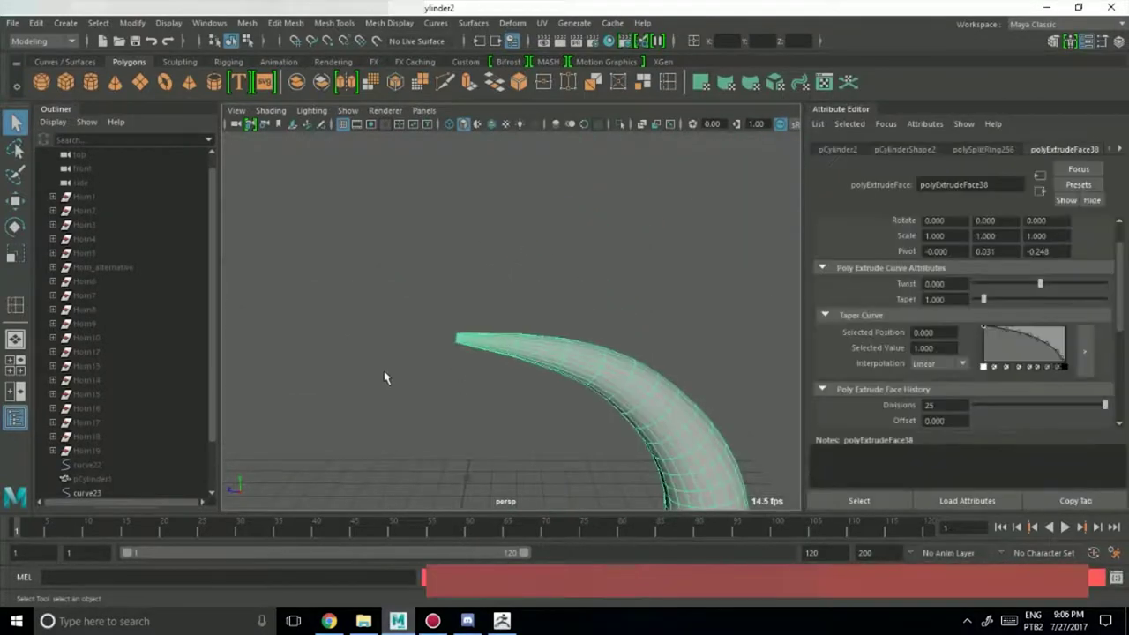
alt+drag(385, 378, 522, 352)
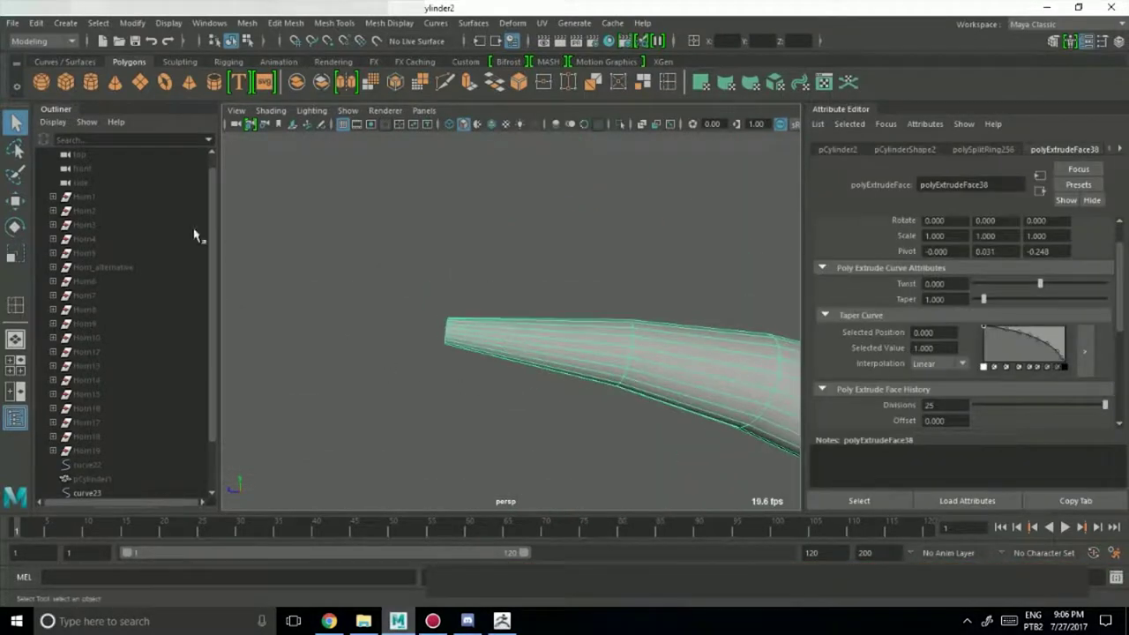
click(15, 304)
scroll(464, 379, up, 5)
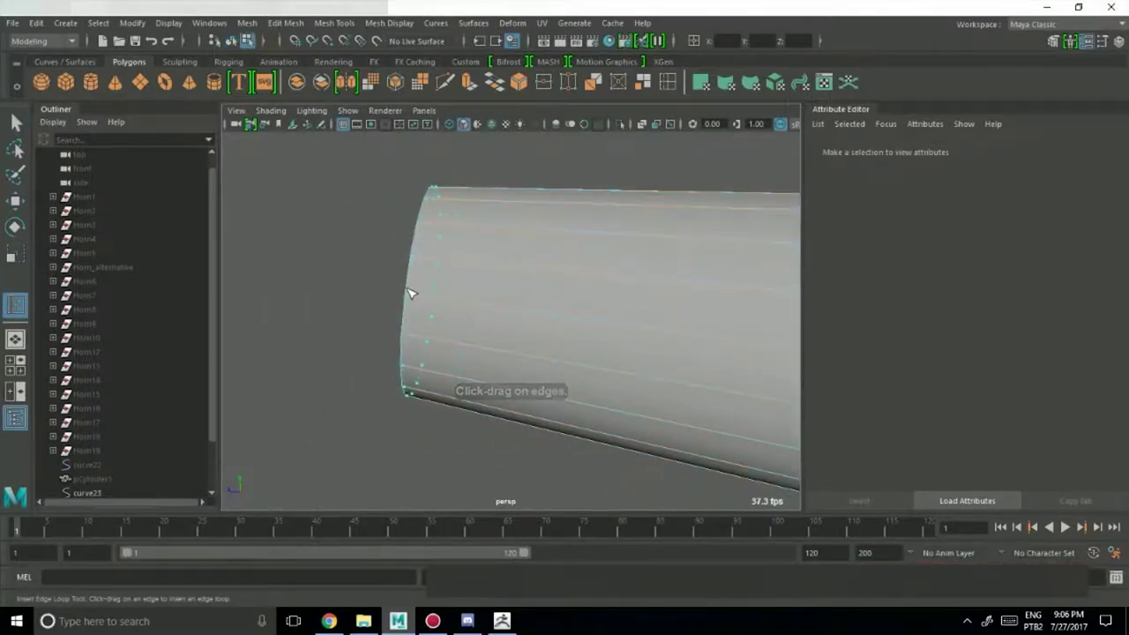
drag(408, 288, 412, 291)
key(q)
Return to object mode, check the tip's flat end and reselect the horn.
scroll(441, 257, down, 6)
right_drag(538, 325, 608, 194)
click(556, 235)
alt+drag(604, 263, 577, 312)
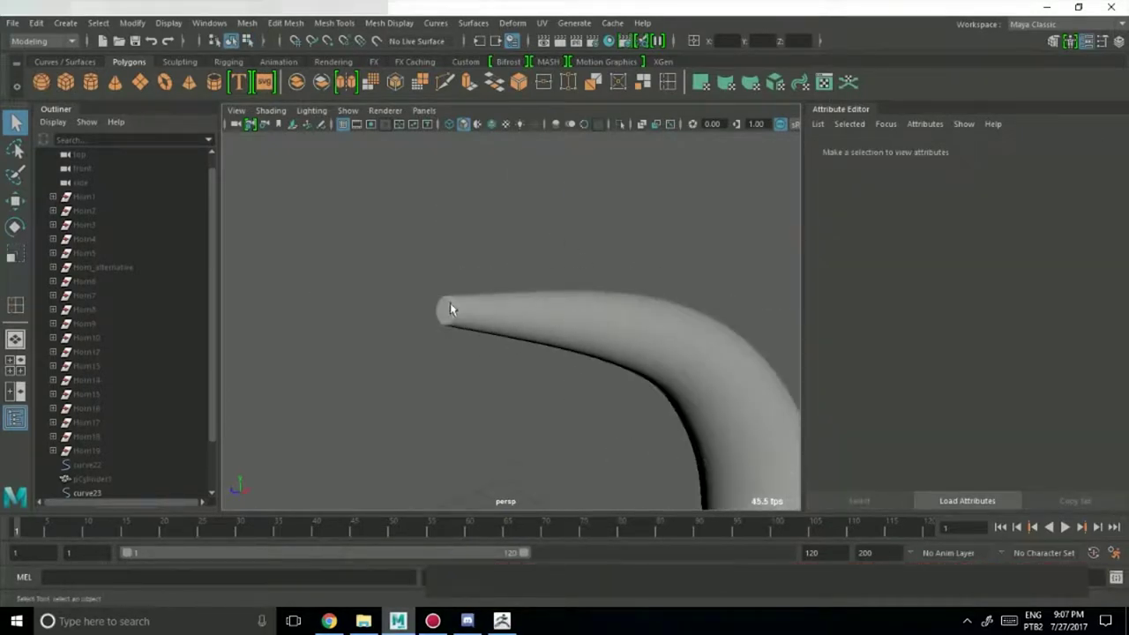
alt+drag(450, 309, 573, 305)
click(492, 325)
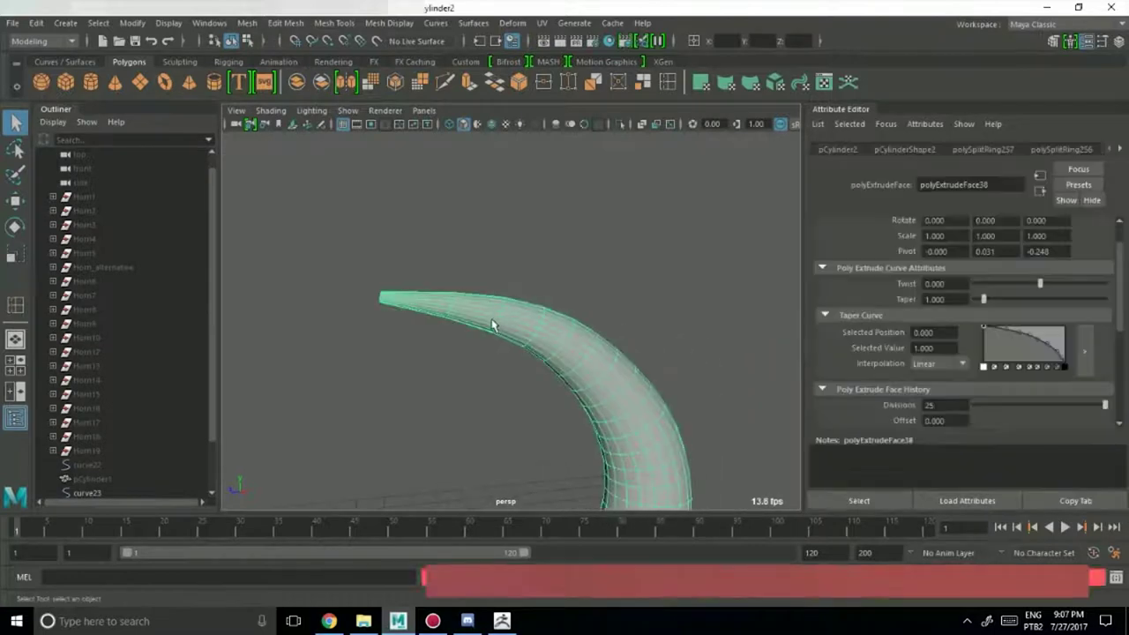
Switch the horn to vertex editing and select the vertices at the end of the tip for scaling.
alt+drag(492, 324, 520, 328)
right_drag(531, 303, 470, 226)
alt+drag(485, 256, 520, 265)
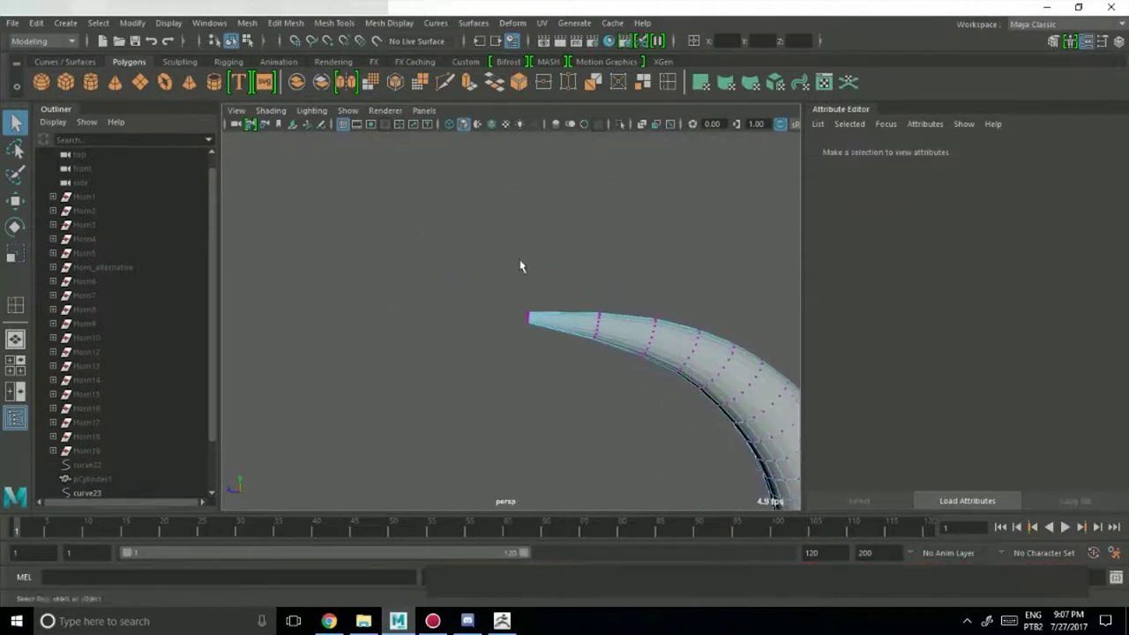
alt+right_drag(317, 349, 432, 375)
drag(433, 376, 601, 218)
mouse_move(571, 258)
alt+right_down()
mouse_move(595, 259)
mouse_move(579, 273)
alt+right_up()
key(r)
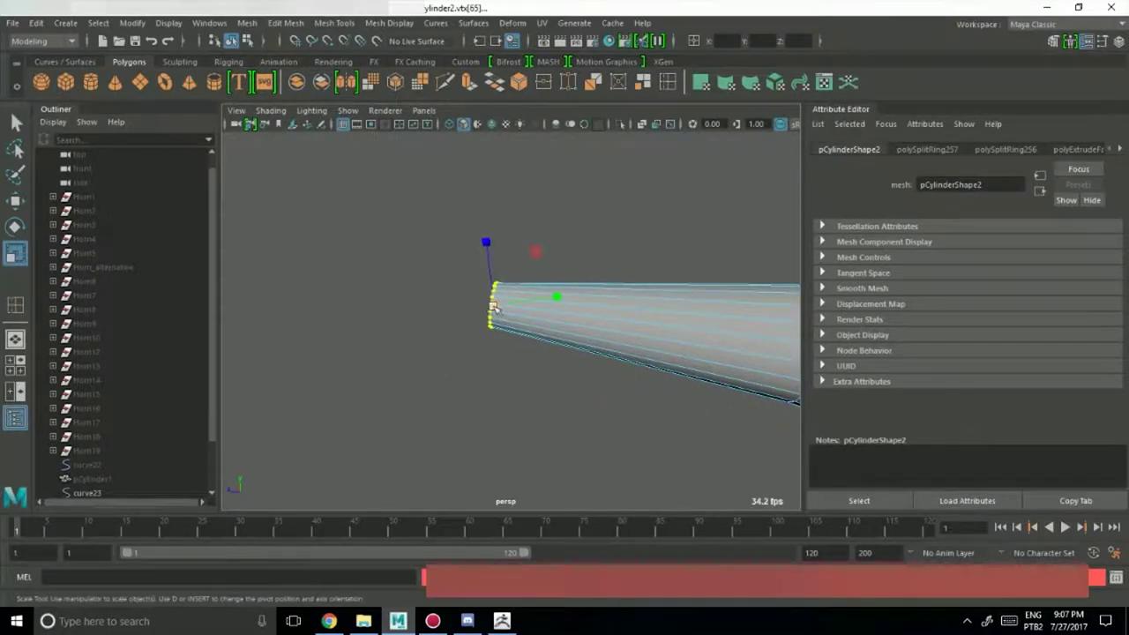
alt+middle_drag(625, 310, 589, 303)
alt+right_drag(589, 302, 551, 297)
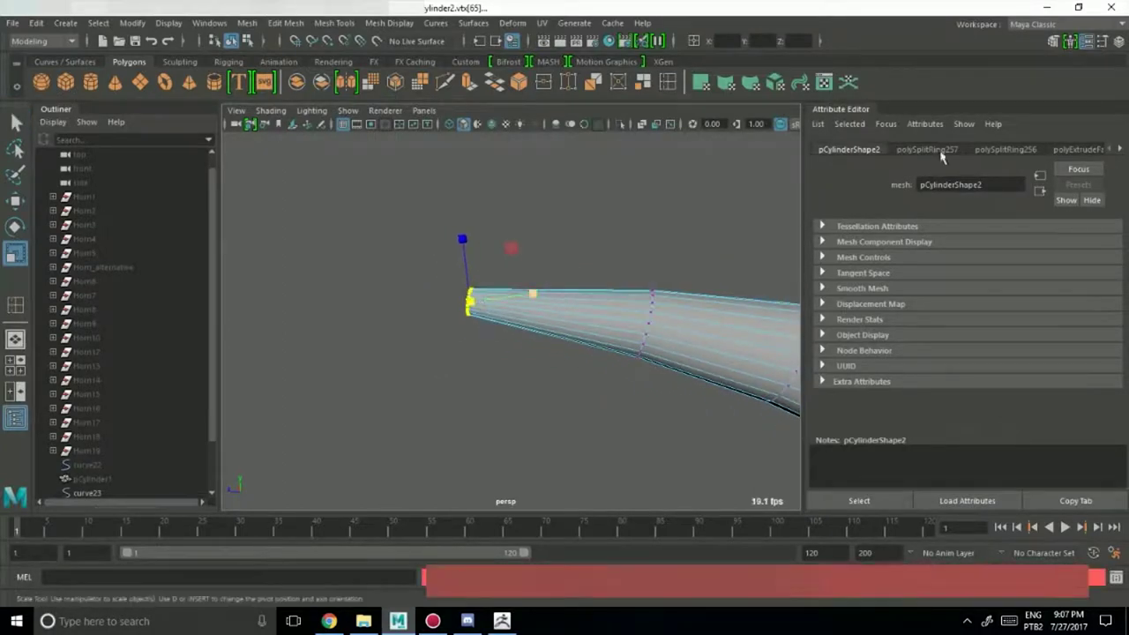
Try the World axis orientation for the Scale tool and set it back to Object.
click(1088, 44)
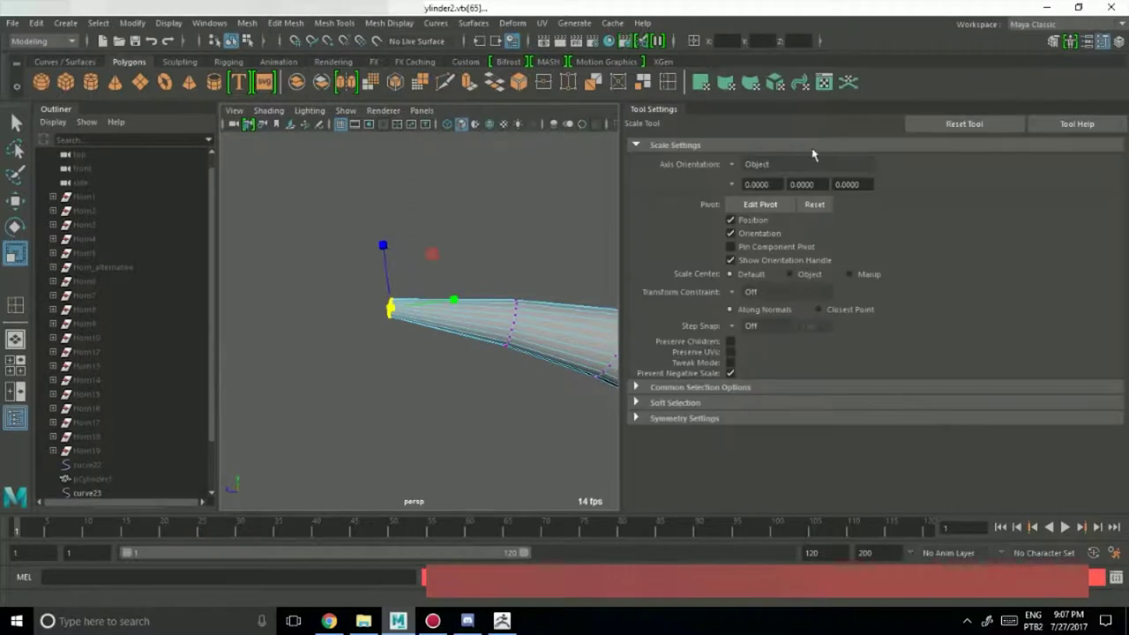
click(735, 164)
click(764, 181)
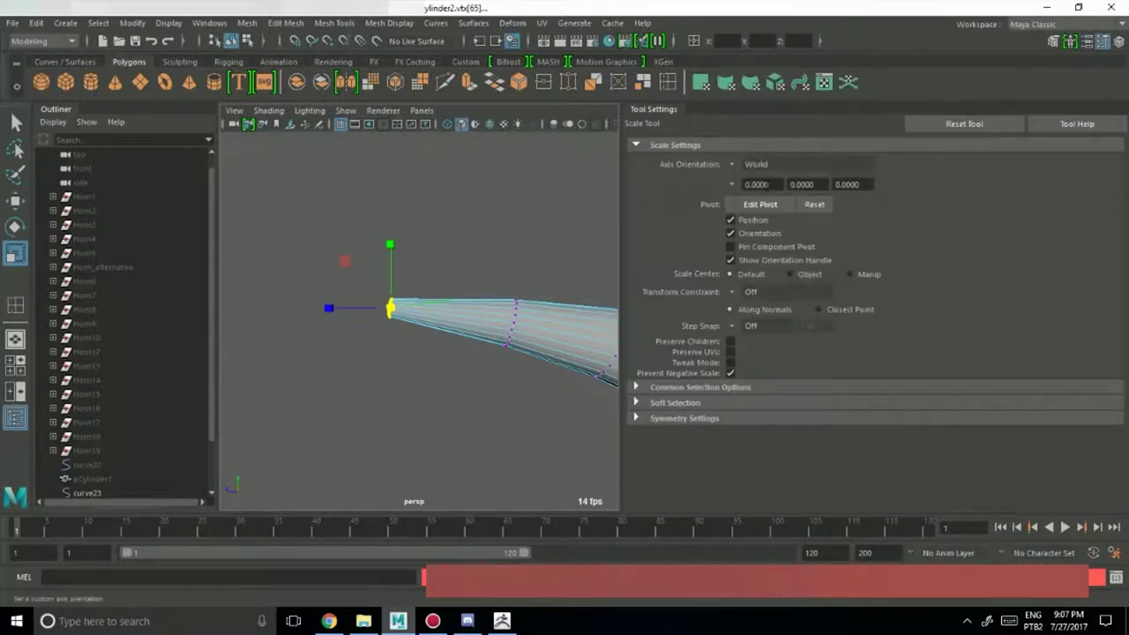
click(1102, 43)
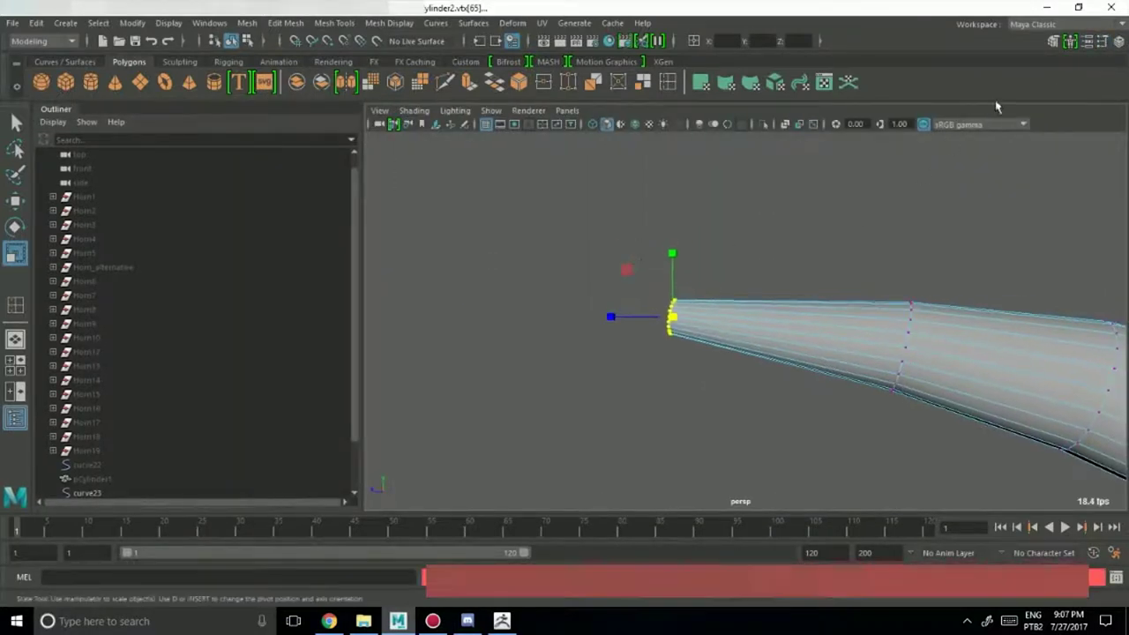
click(1105, 42)
click(715, 165)
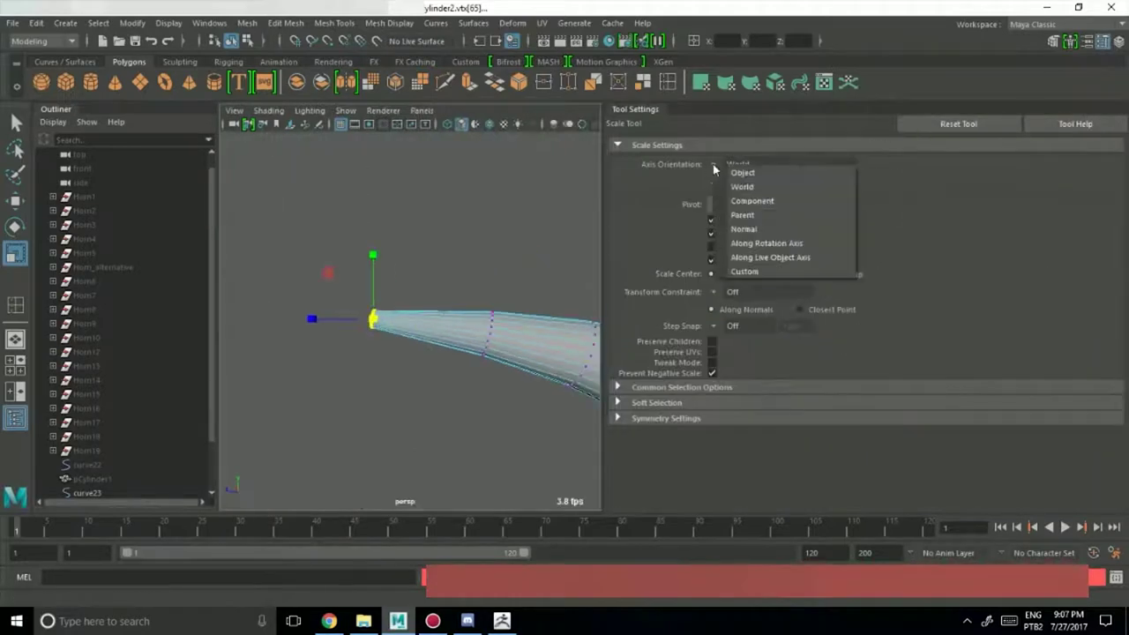
click(744, 173)
click(1104, 45)
Scale the vertices at the end of the horn's tip down uniformly to narrow it.
scroll(711, 220, down, 3)
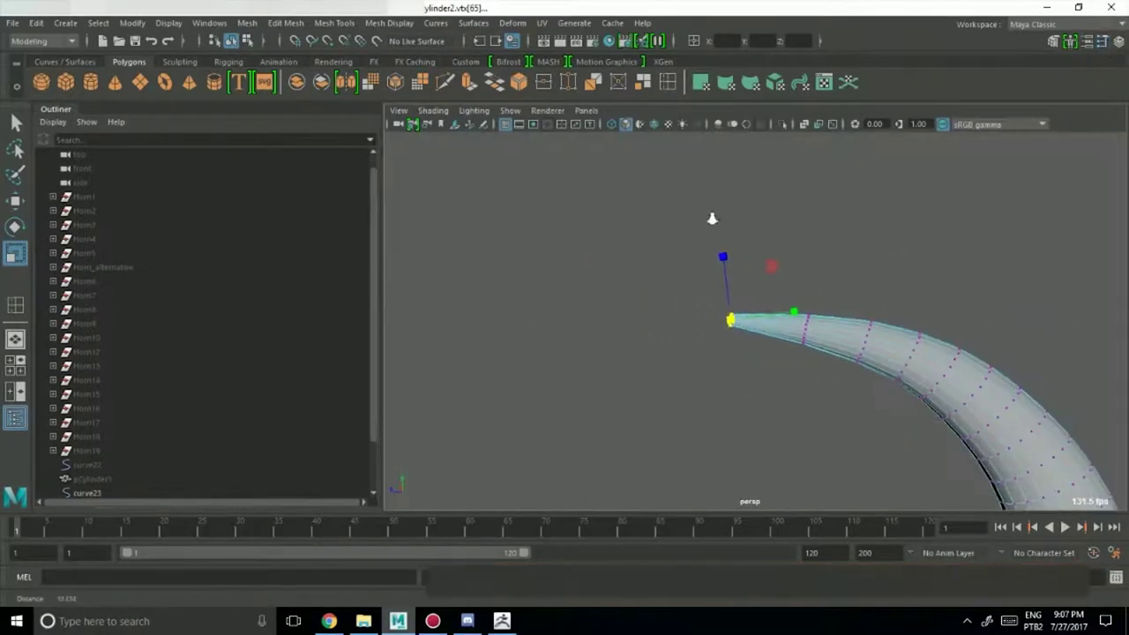
alt+middle_drag(885, 320, 696, 229)
alt+middle_drag(721, 437, 659, 465)
scroll(694, 277, down, 5)
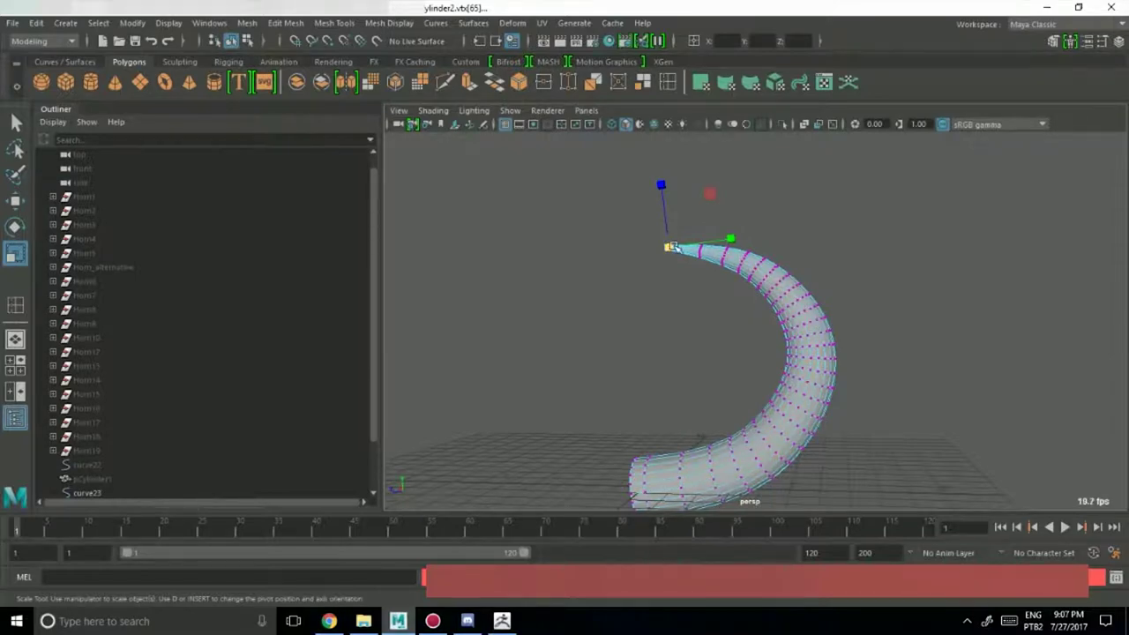
alt+middle_drag(669, 376, 711, 432)
alt+right_drag(711, 432, 822, 388)
alt+middle_drag(503, 328, 585, 403)
alt+right_drag(585, 403, 689, 409)
drag(632, 415, 620, 412)
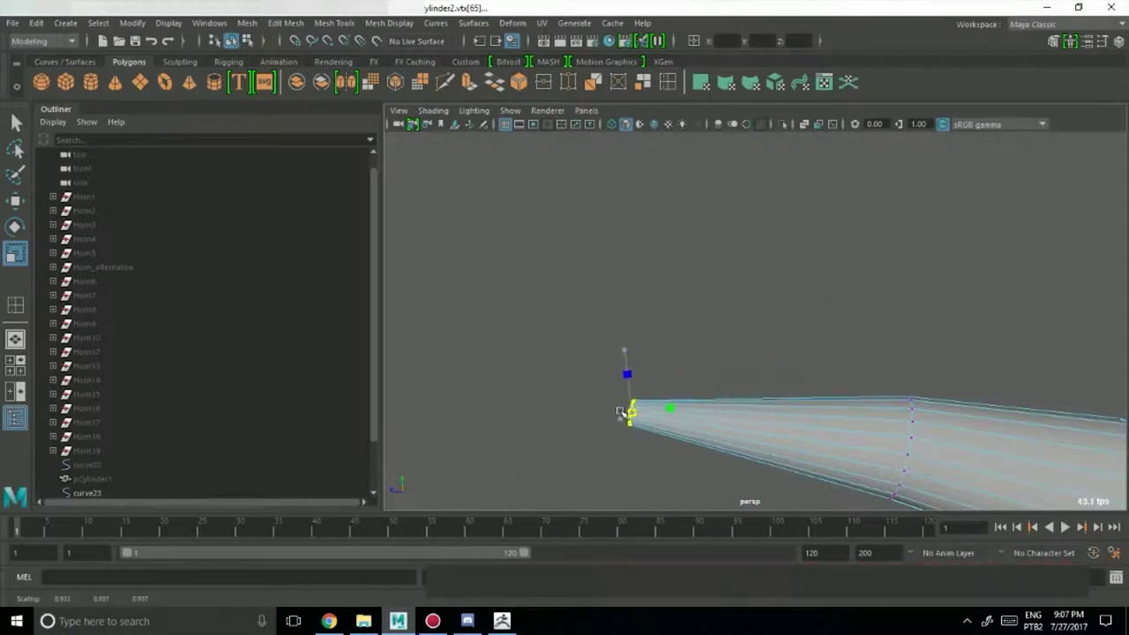
Select the ring of vertices behind the tip and scale it down slightly to smooth the taper.
alt+middle_drag(662, 416, 650, 362)
key(q)
drag(693, 376, 865, 184)
alt+middle_drag(866, 164, 855, 182)
key(r)
drag(776, 307, 767, 305)
key(q)
alt+right_drag(861, 372, 784, 373)
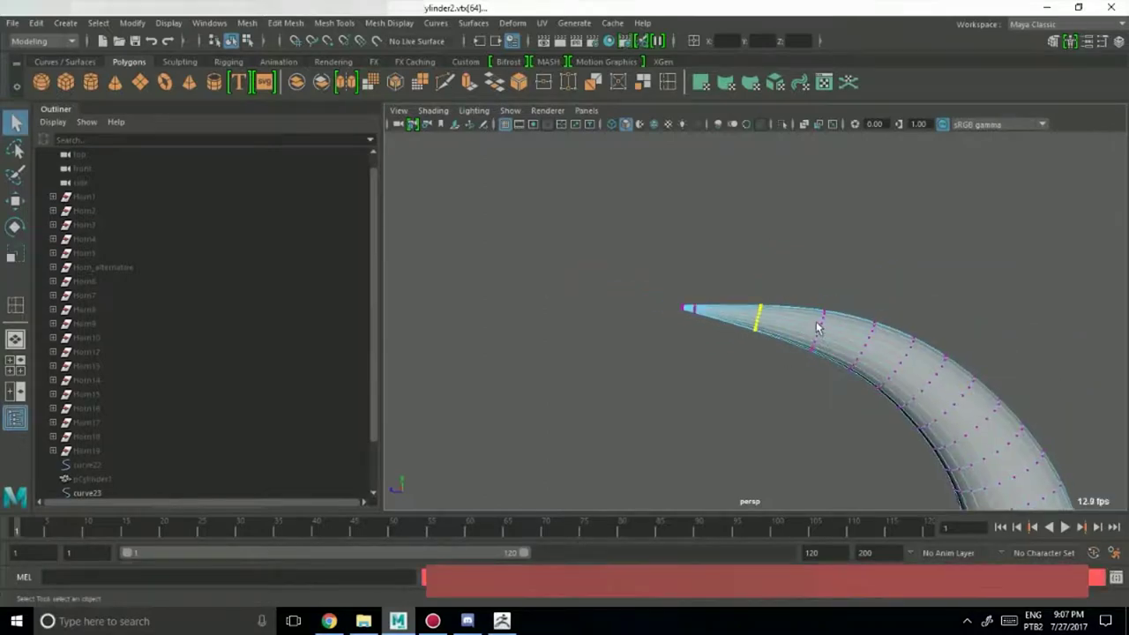
Return to object mode and examine the narrowed tip up close.
right_drag(813, 217, 911, 221)
alt+drag(910, 222, 792, 302)
alt+middle_drag(793, 302, 775, 282)
alt+right_drag(635, 290, 742, 279)
alt+middle_drag(743, 280, 787, 298)
click(755, 277)
alt+right_drag(598, 287, 676, 313)
alt+drag(674, 313, 754, 305)
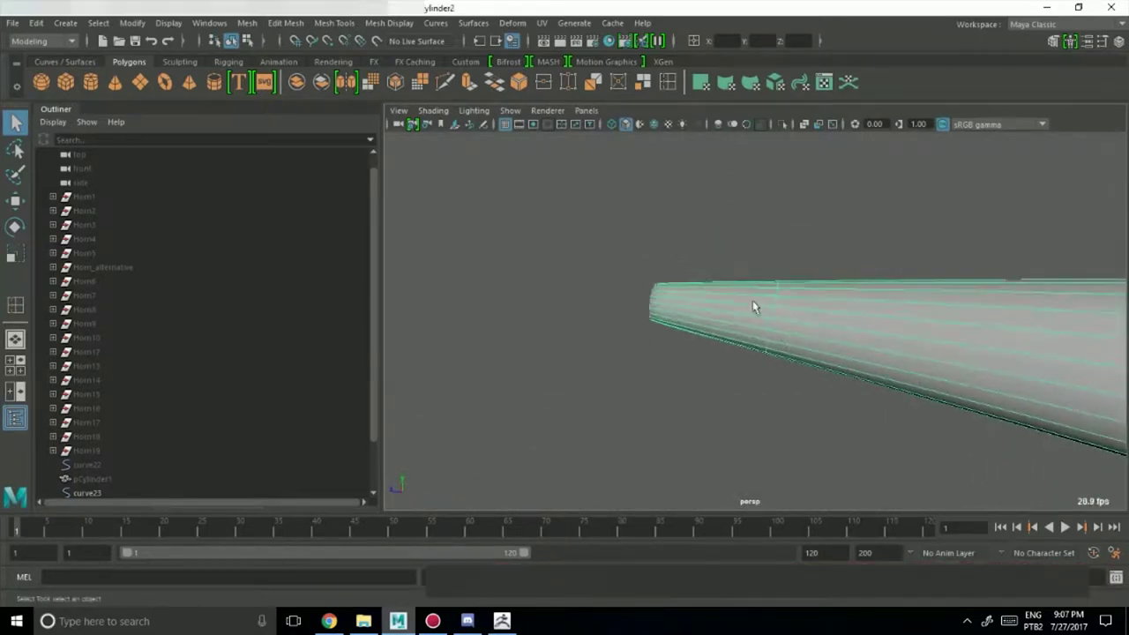
Scale the tip's end vertices down to a sharp point and return to object mode.
right_drag(749, 214, 700, 217)
drag(603, 360, 728, 232)
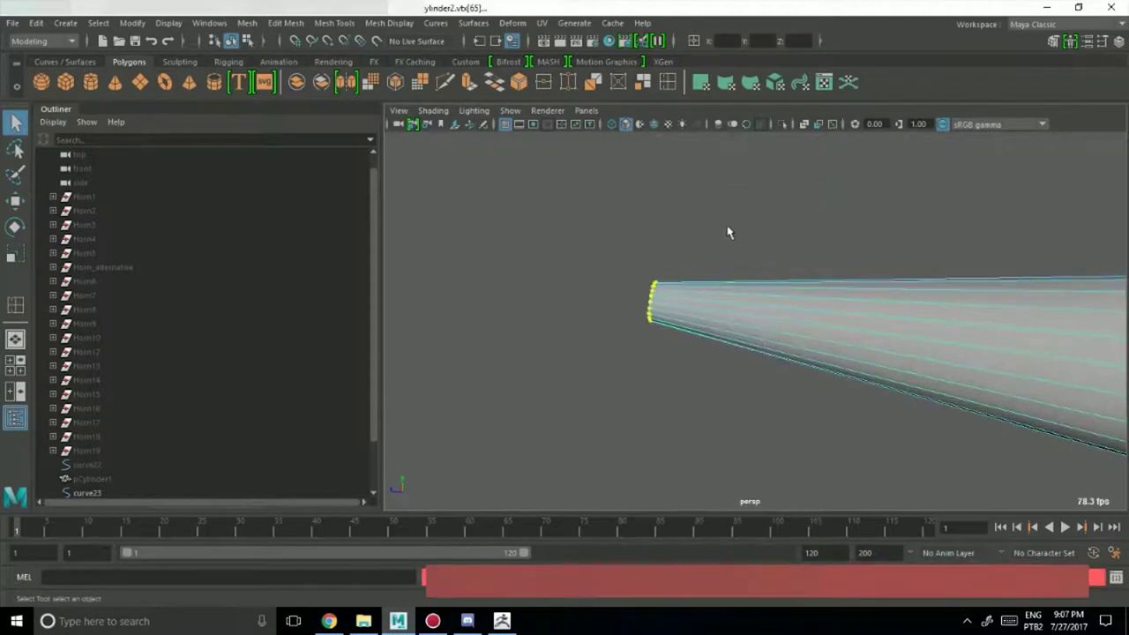
drag(660, 305, 637, 298)
key(q)
right_drag(741, 214, 743, 320)
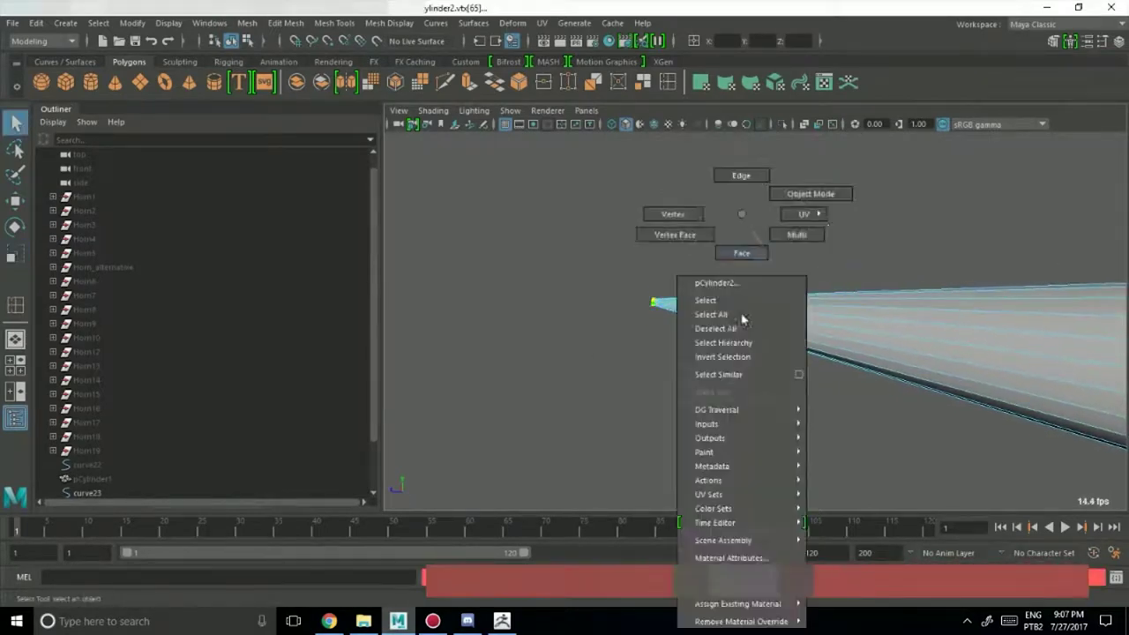
right_drag(845, 189, 846, 191)
Nudge the vertex ring behind the horn's tip slightly upward, scale it down a little and return to object mode.
alt+drag(956, 249, 806, 298)
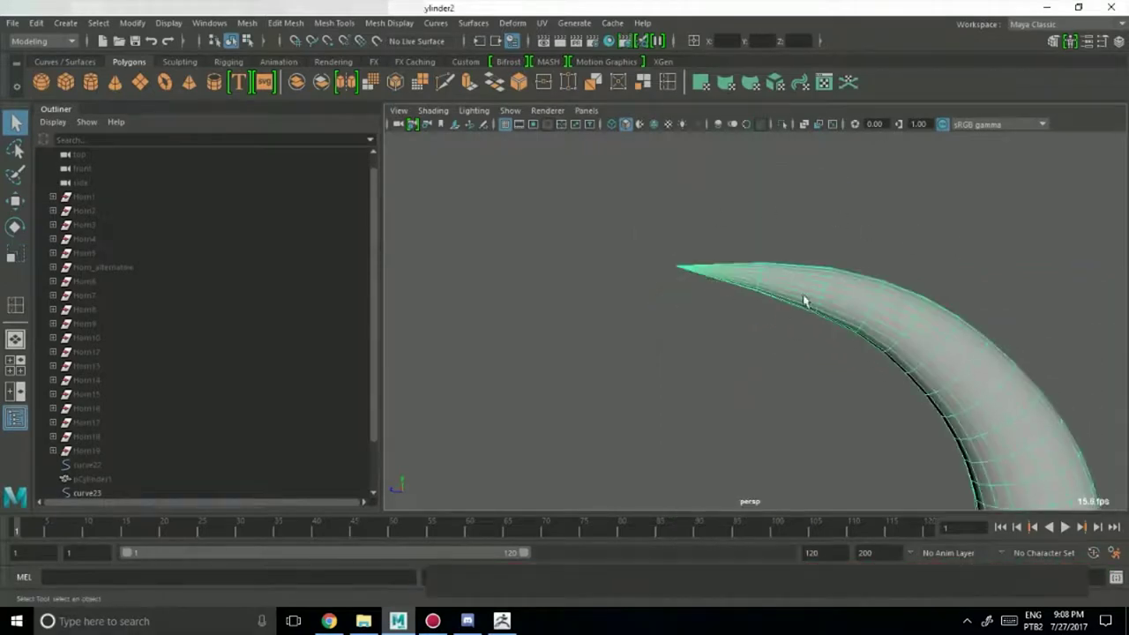
alt+drag(831, 393, 711, 346)
click(804, 309)
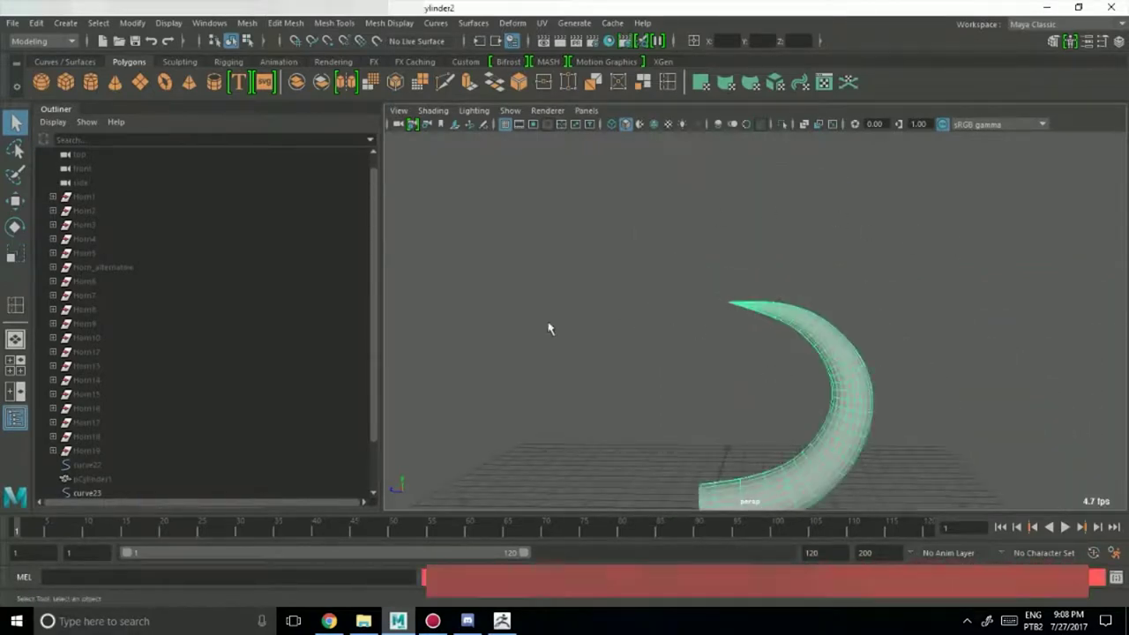
alt+right_drag(550, 327, 833, 240)
alt+middle_drag(813, 252, 807, 278)
alt+right_drag(808, 278, 756, 217)
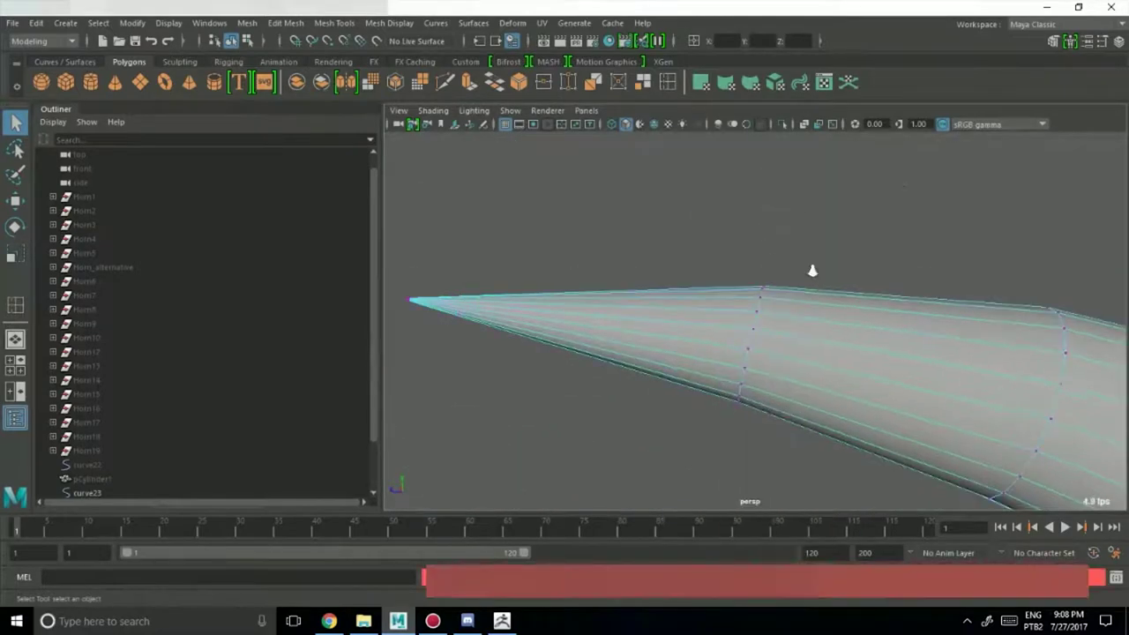
mouse_move(812, 270)
alt+mouse_down()
mouse_move(686, 411)
mouse_move(808, 251)
alt+mouse_up()
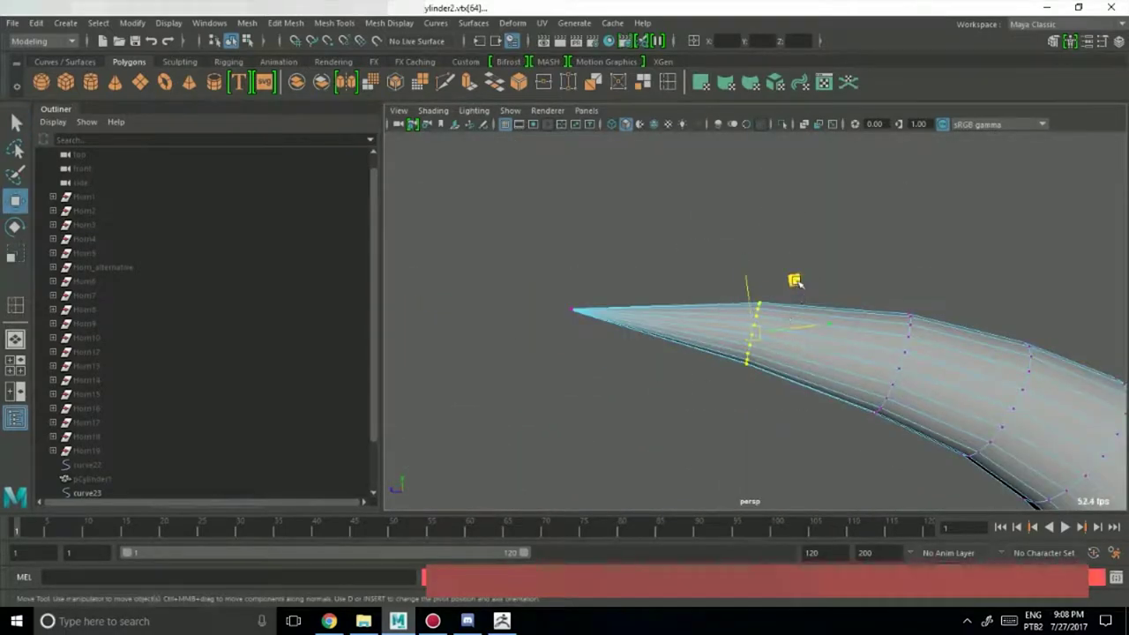
middle_drag(795, 281, 797, 277)
middle_drag(786, 319, 755, 326)
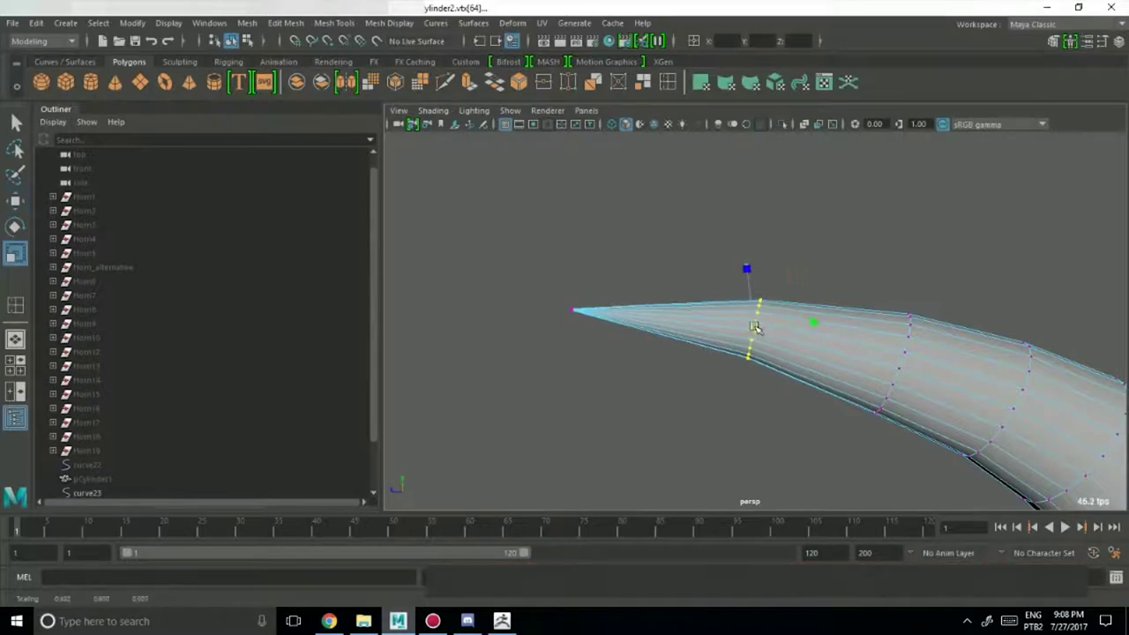
key(q)
right_drag(806, 215, 880, 202)
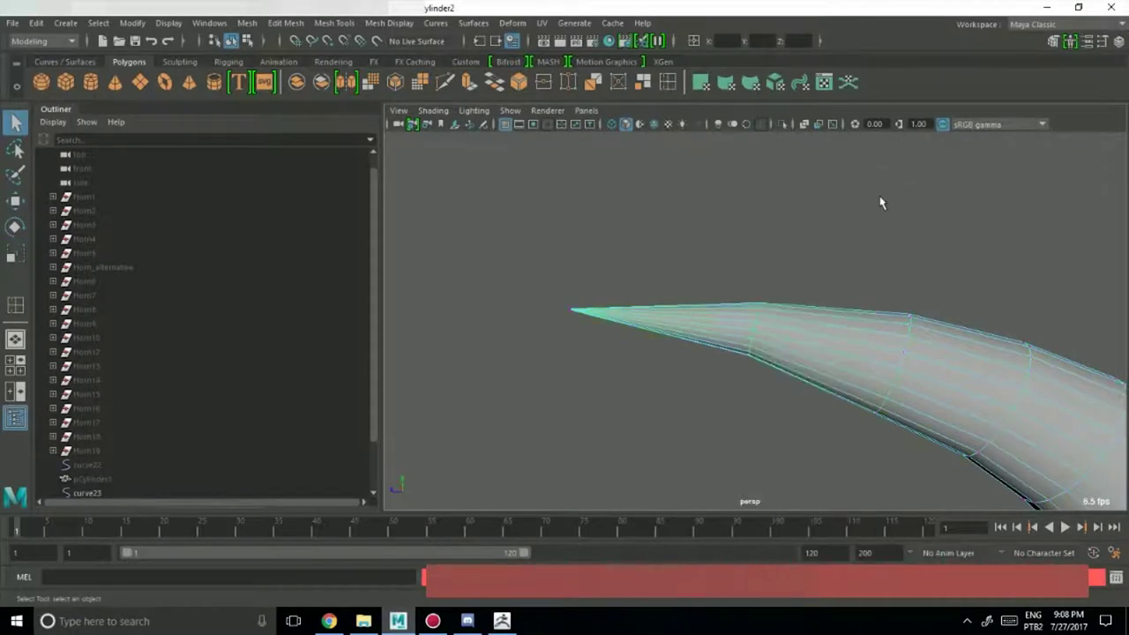
alt+drag(841, 351, 809, 269)
click(833, 265)
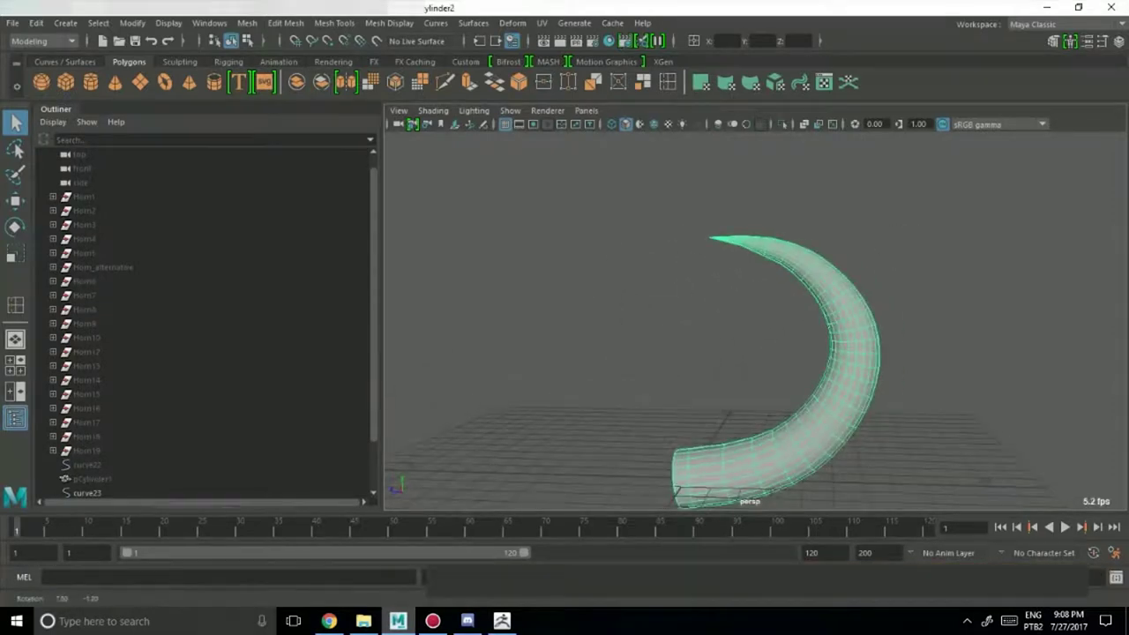
Try a twist of 180 on the horn's curve extrusion and inspect its effect on the tip.
click(1118, 42)
click(1088, 42)
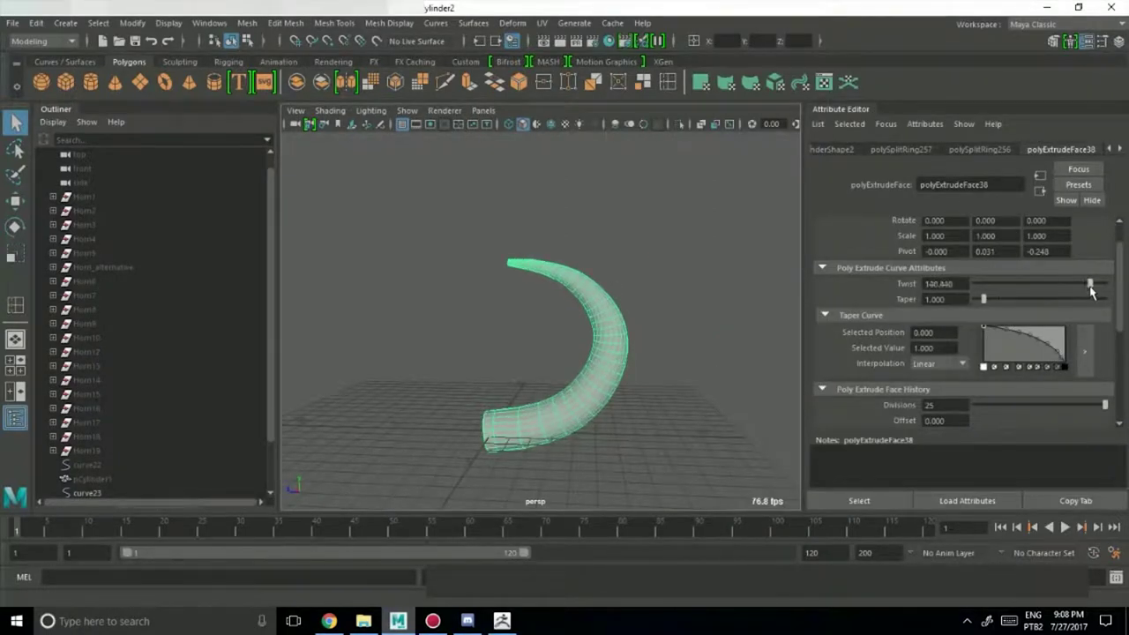
alt+drag(590, 294, 612, 330)
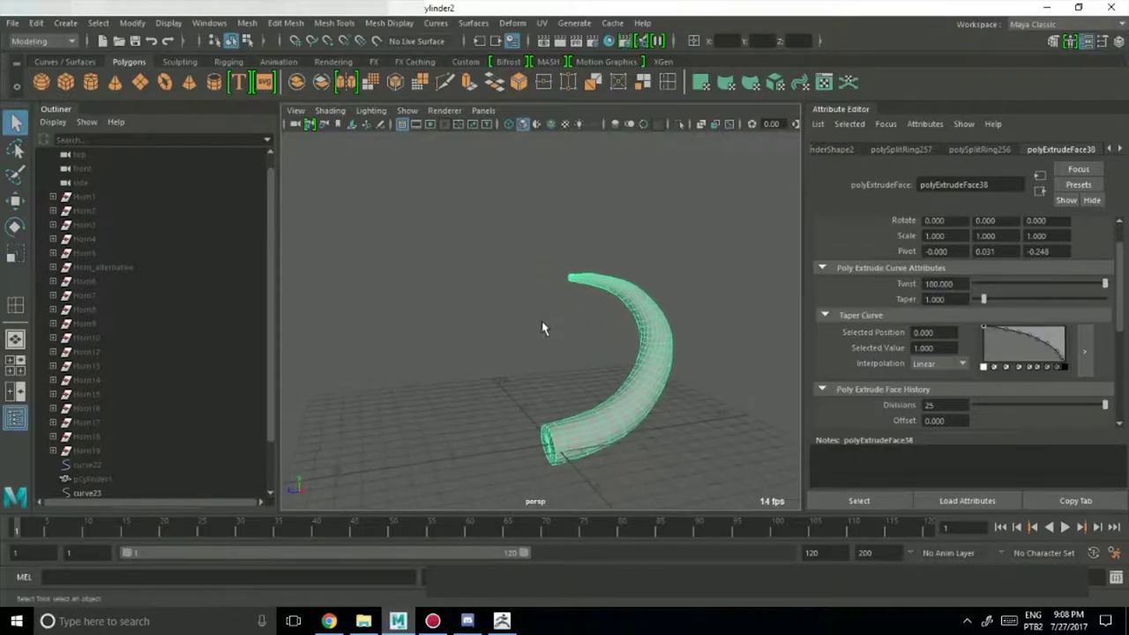
click(466, 293)
alt+middle_drag(420, 319, 408, 336)
alt+right_drag(409, 335, 635, 244)
click(635, 244)
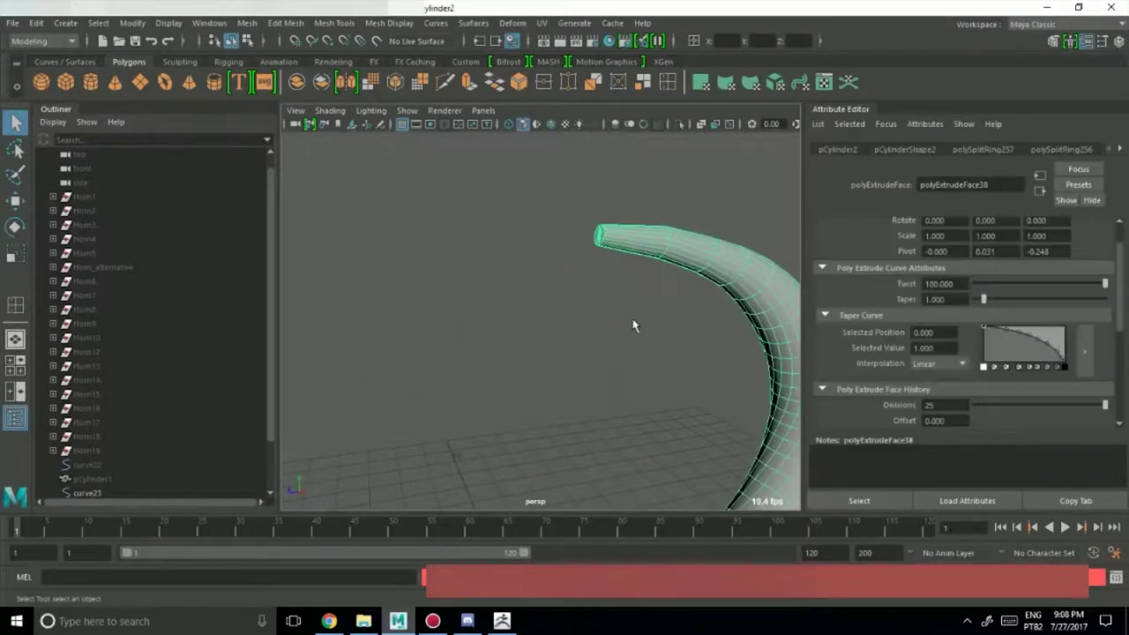
Undo the twist changes on the horn's extrusion.
key(ctrl+z)
key(ctrl+z)
key(ctrl+z)
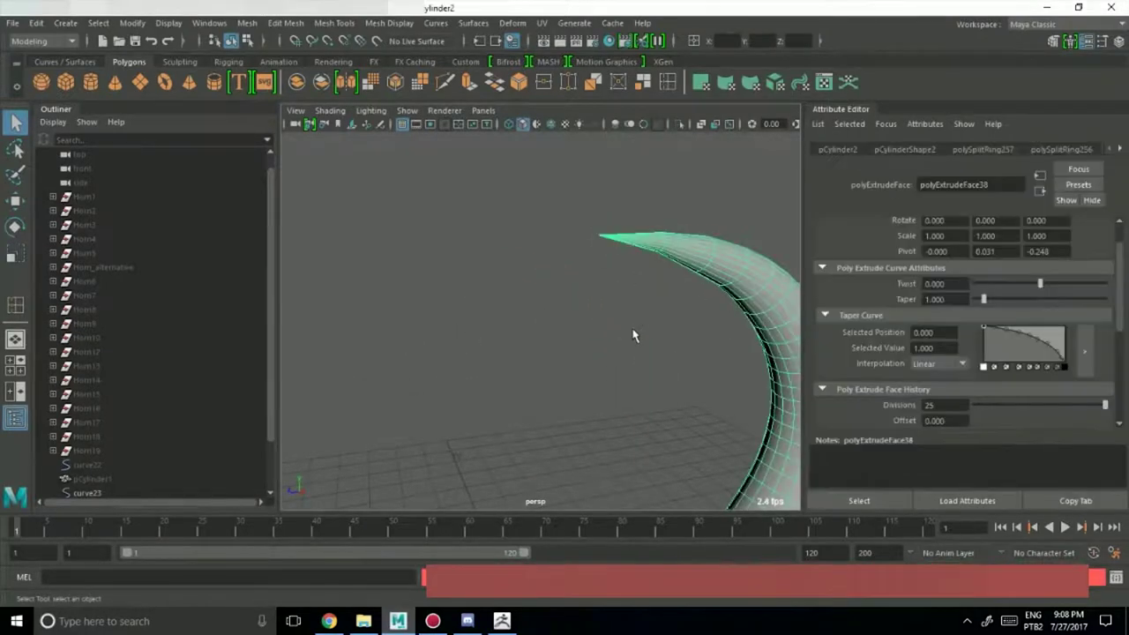
Select the ring of vertices behind the horn's tip and scale it up slightly and uniformly.
alt+right_drag(633, 336, 472, 312)
alt+drag(471, 312, 474, 341)
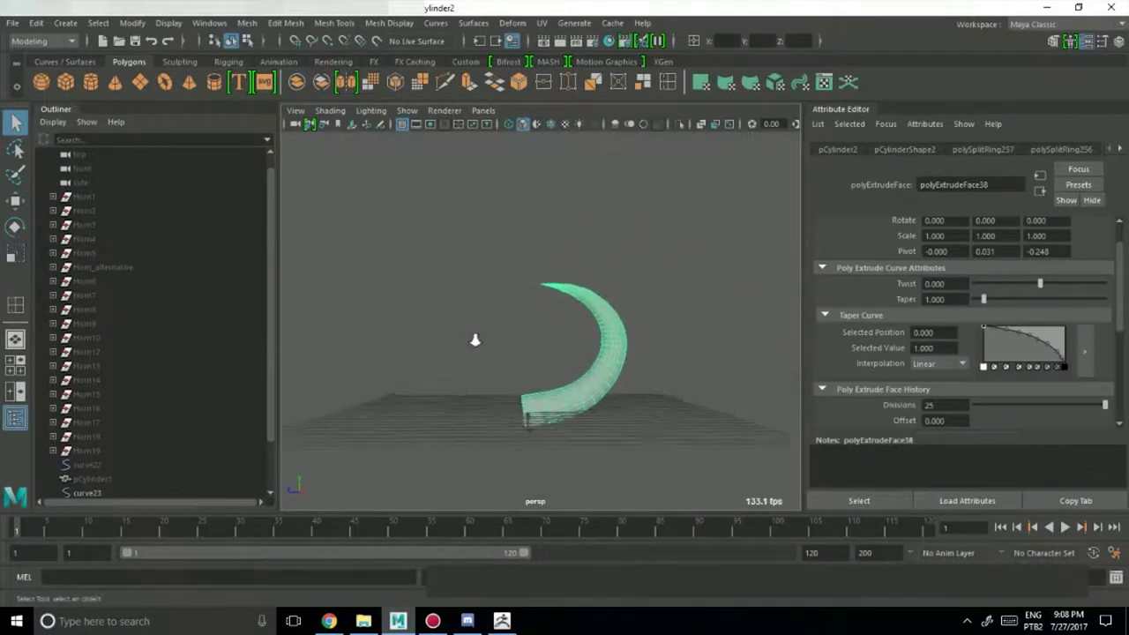
alt+right_drag(475, 340, 599, 413)
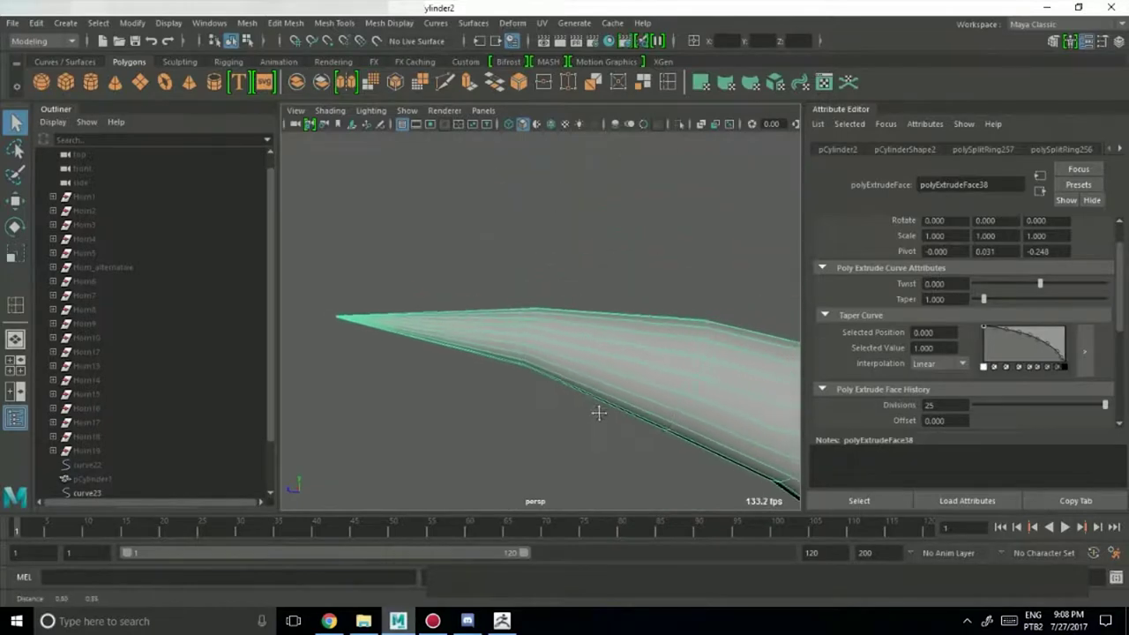
alt+middle_drag(599, 413, 584, 405)
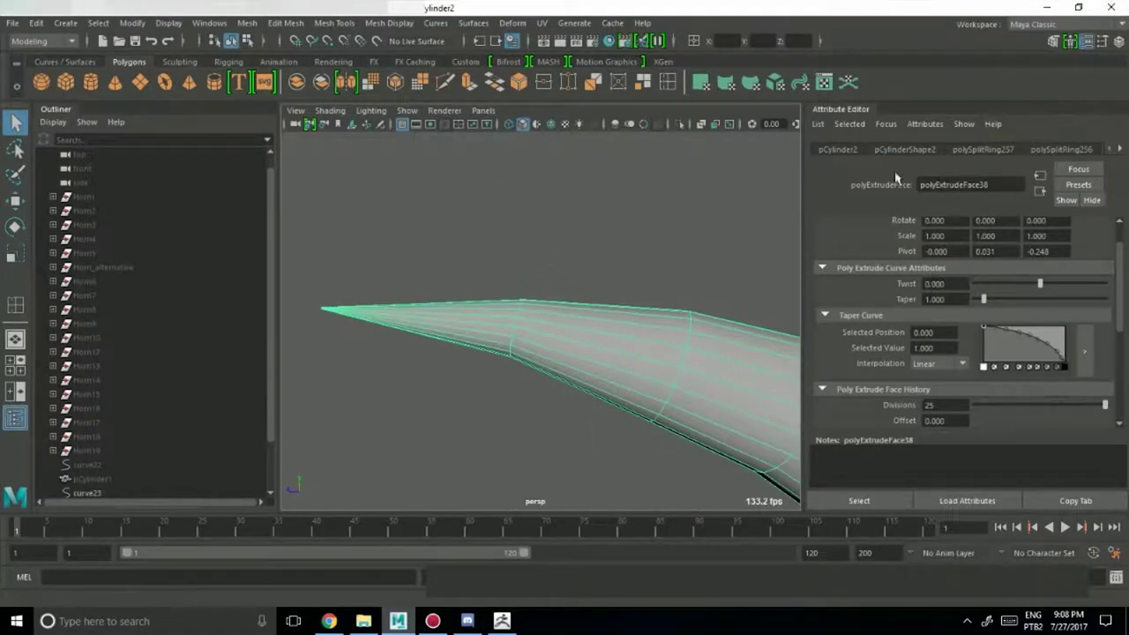
alt+drag(598, 266, 626, 289)
right_drag(627, 284, 581, 212)
drag(527, 317, 647, 166)
drag(557, 262, 562, 262)
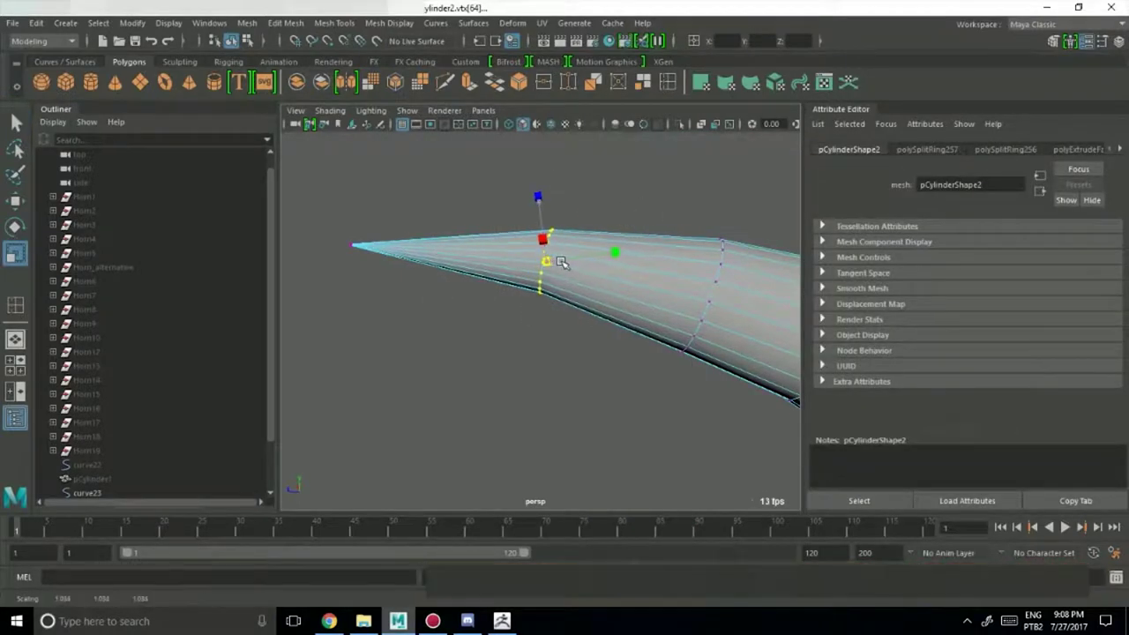
key(q)
Return to object mode and examine the whole horn's silhouette, selected and deselected.
alt+right_drag(562, 262, 475, 275)
alt+middle_drag(561, 300, 578, 262)
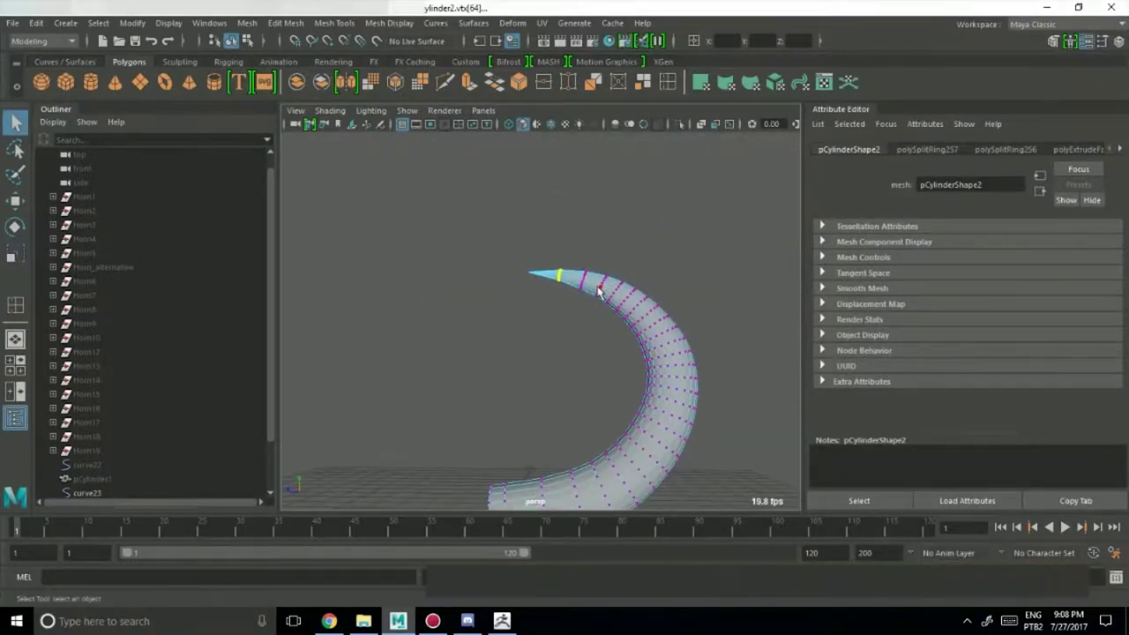
click(594, 288)
right_drag(594, 287, 667, 182)
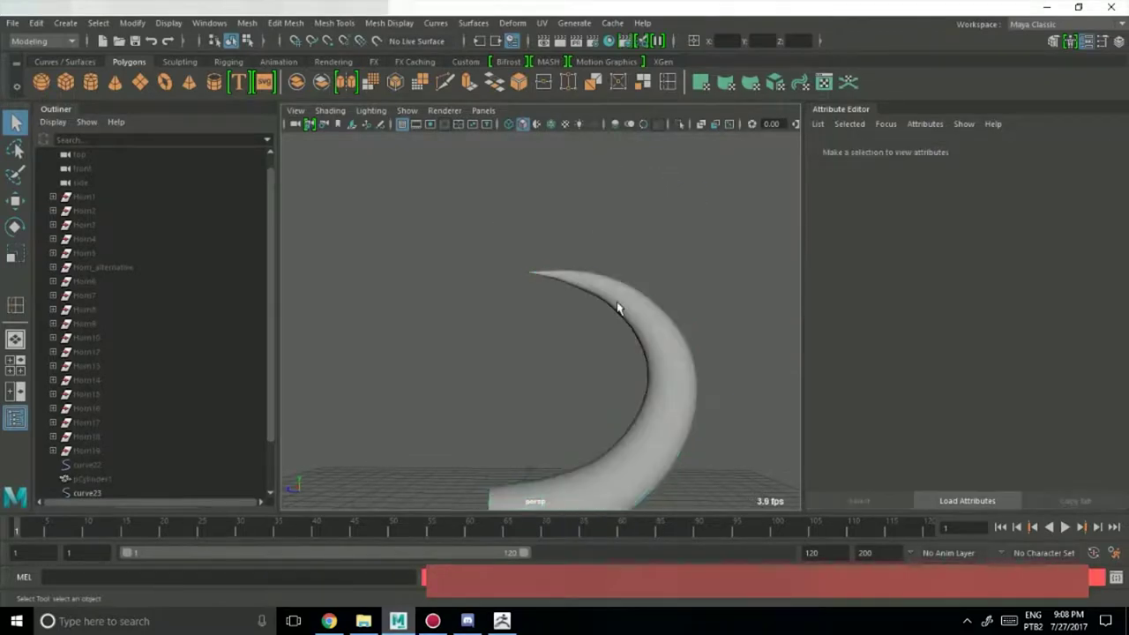
click(620, 304)
alt+drag(621, 303, 613, 312)
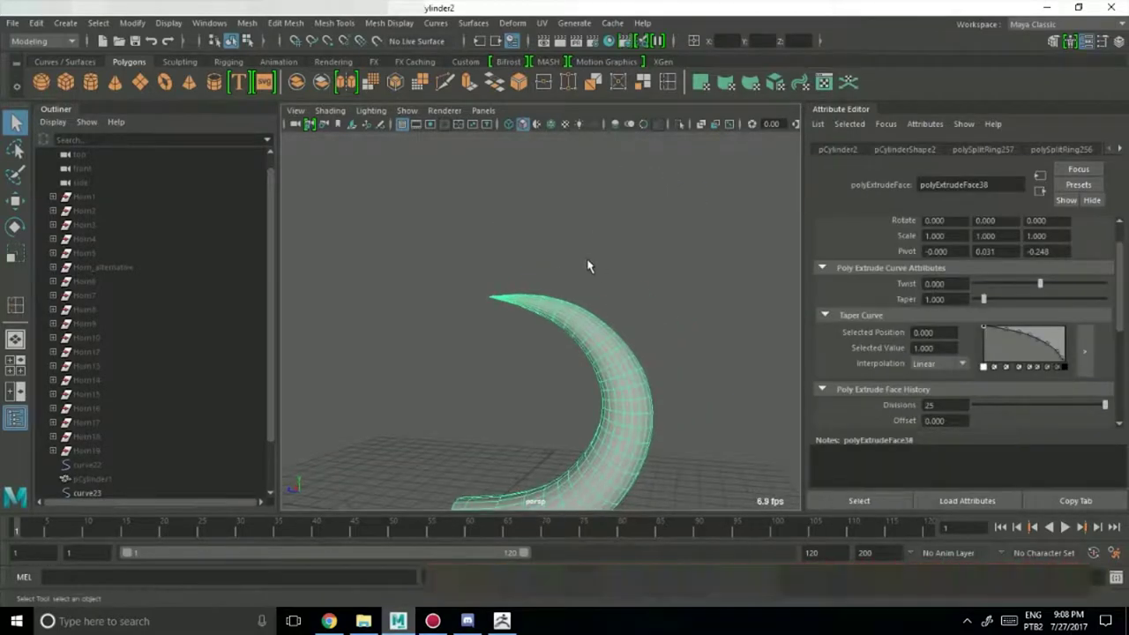
click(559, 262)
alt+drag(560, 262, 411, 344)
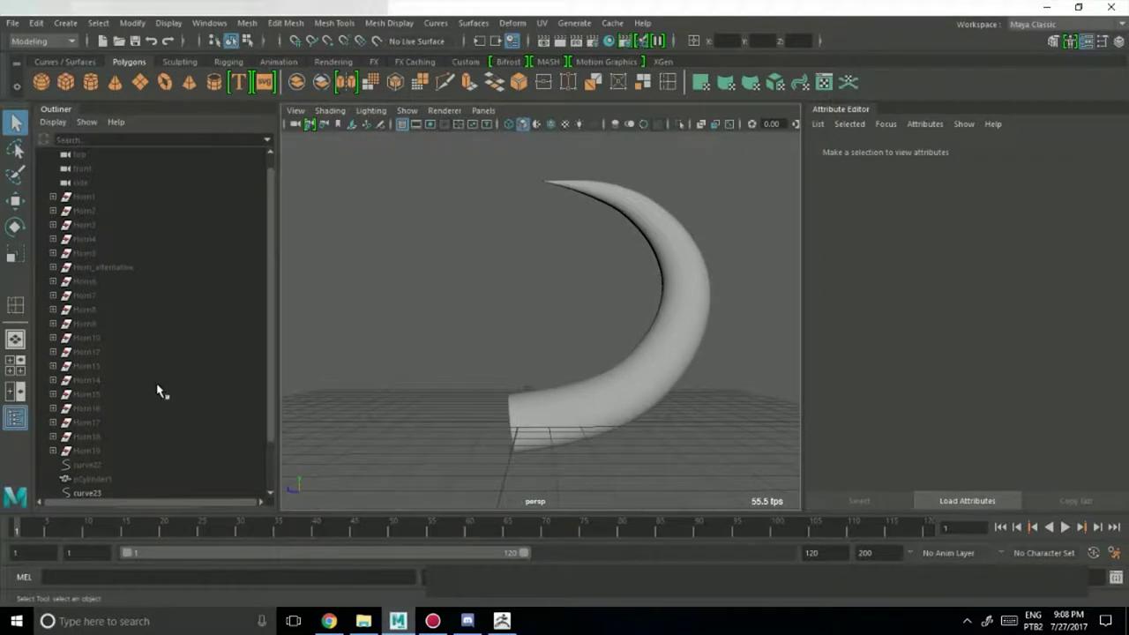
Hide the finished horn, keeping its guide curve in view, and close the attribute display.
scroll(159, 391, down, 3)
click(112, 435)
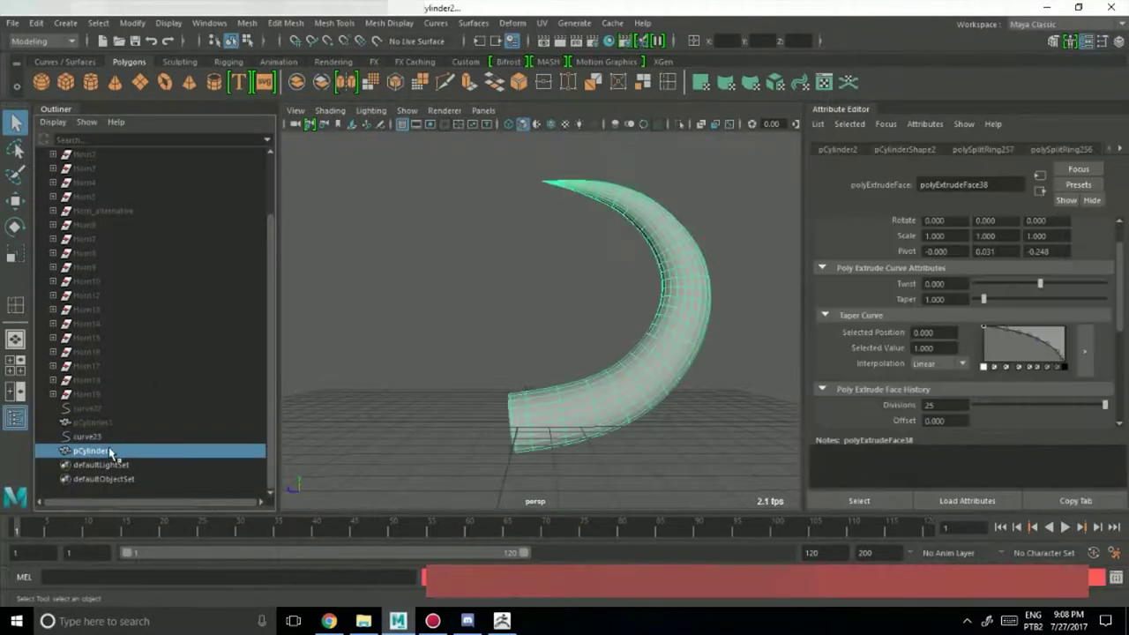
key(ctrl+h)
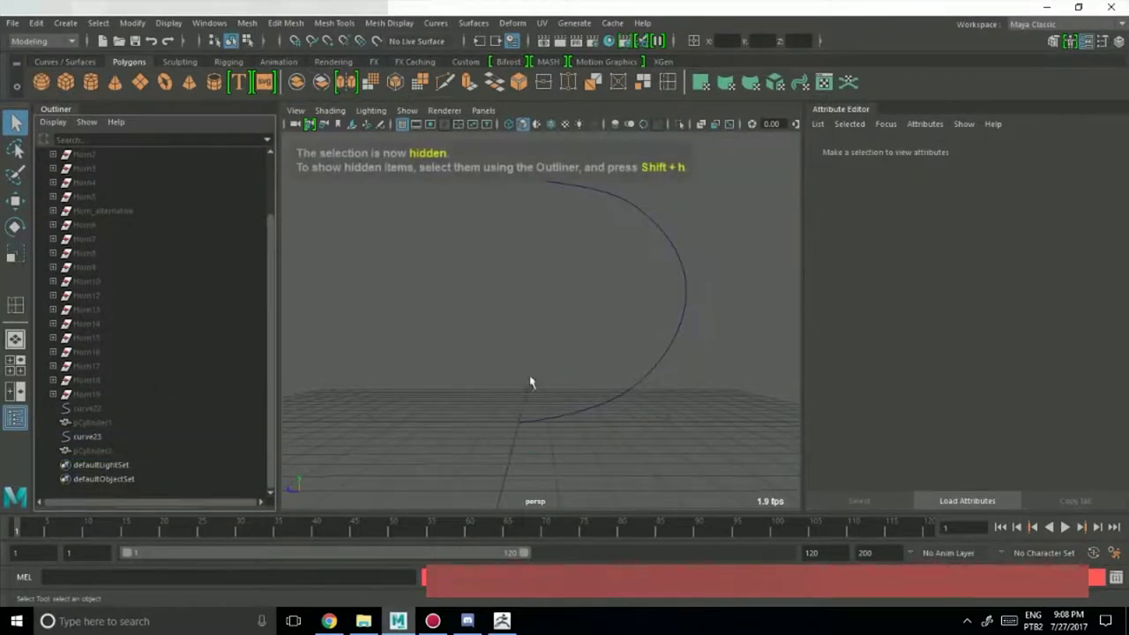
scroll(535, 362, down, 4)
drag(539, 320, 641, 306)
click(694, 244)
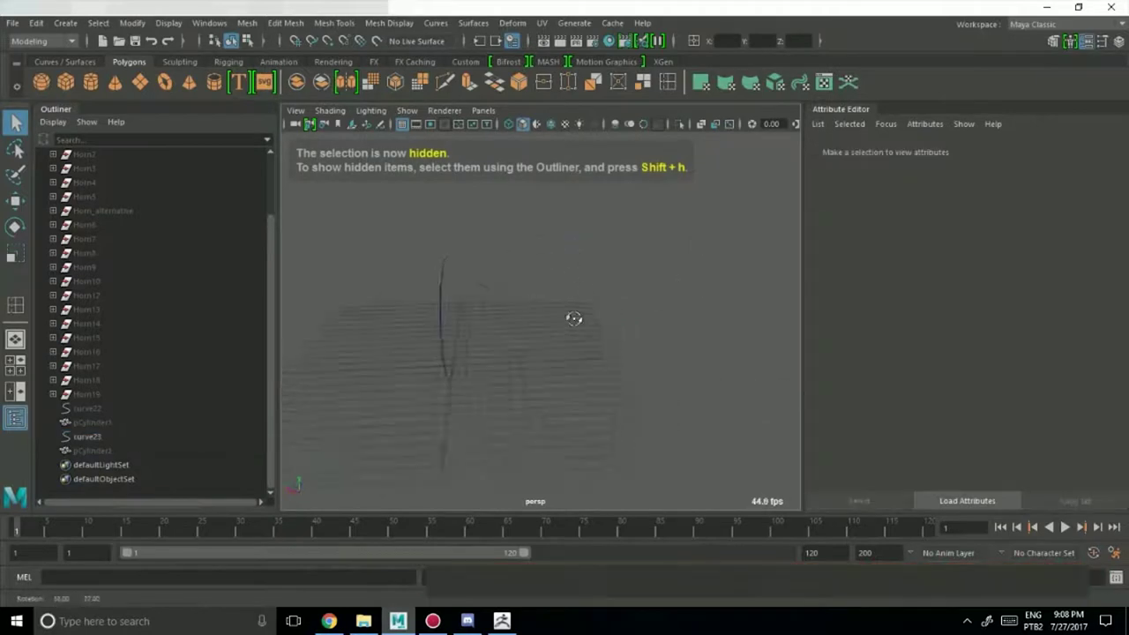
alt+drag(574, 319, 701, 282)
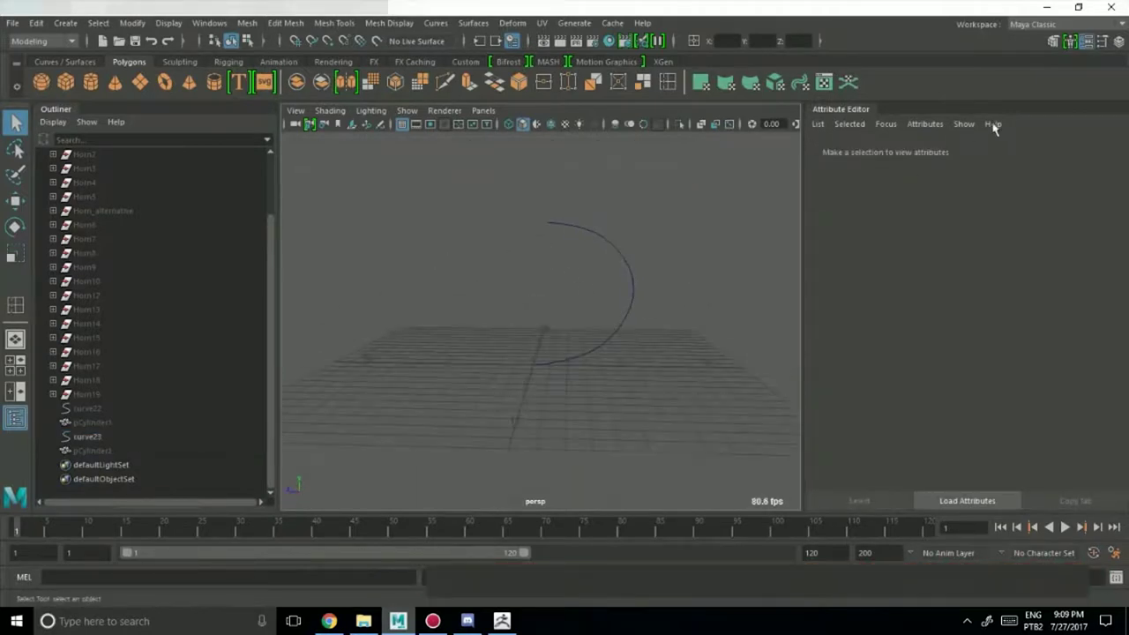
click(1102, 42)
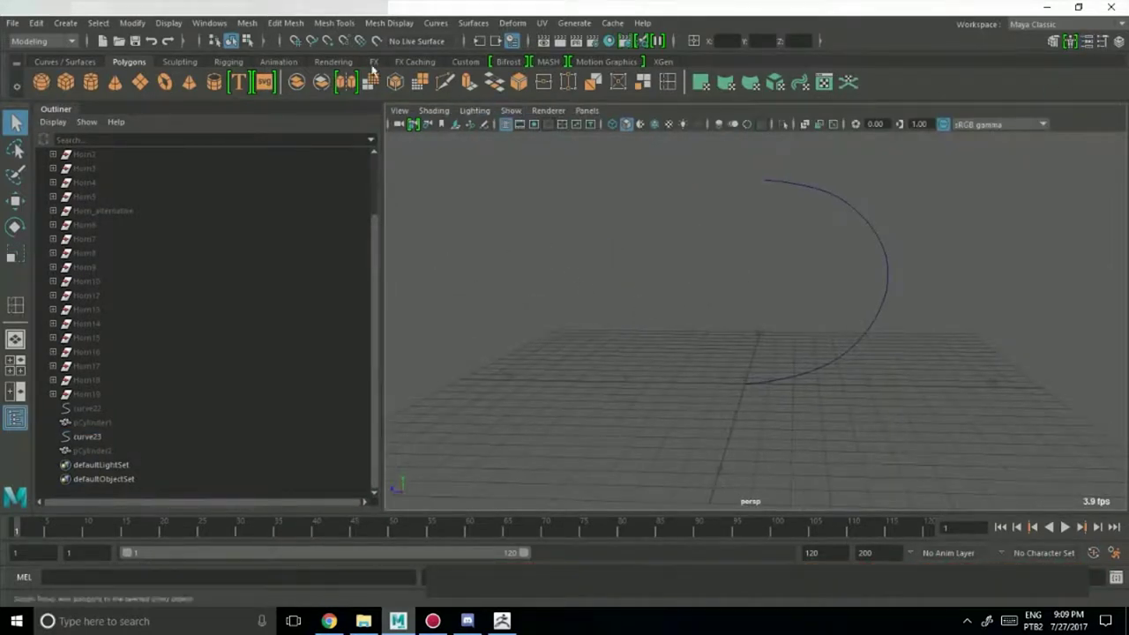
Create a new polygon cylinder at the origin and set its Subdivisions Axis to 5.
click(91, 84)
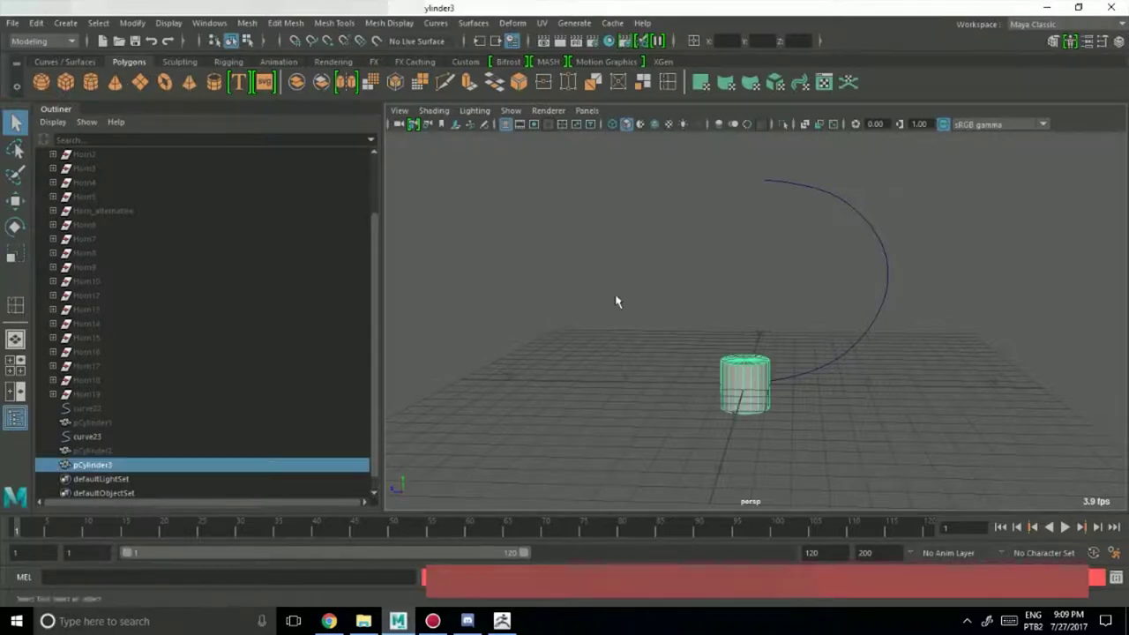
alt+drag(615, 300, 671, 313)
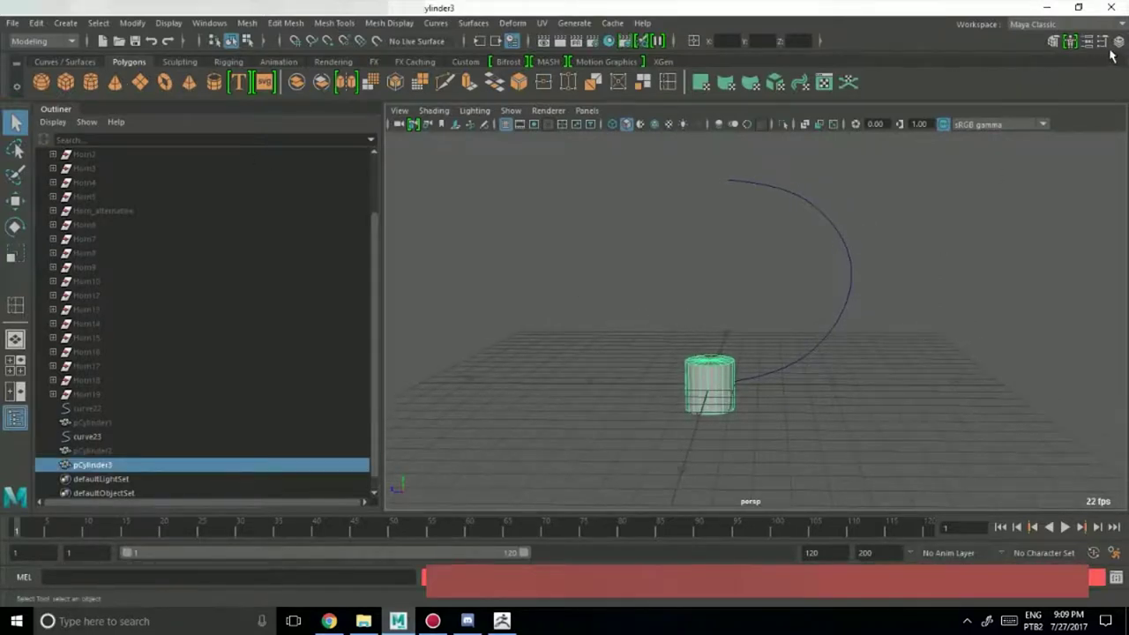
click(1117, 42)
scroll(1041, 221, down, 1)
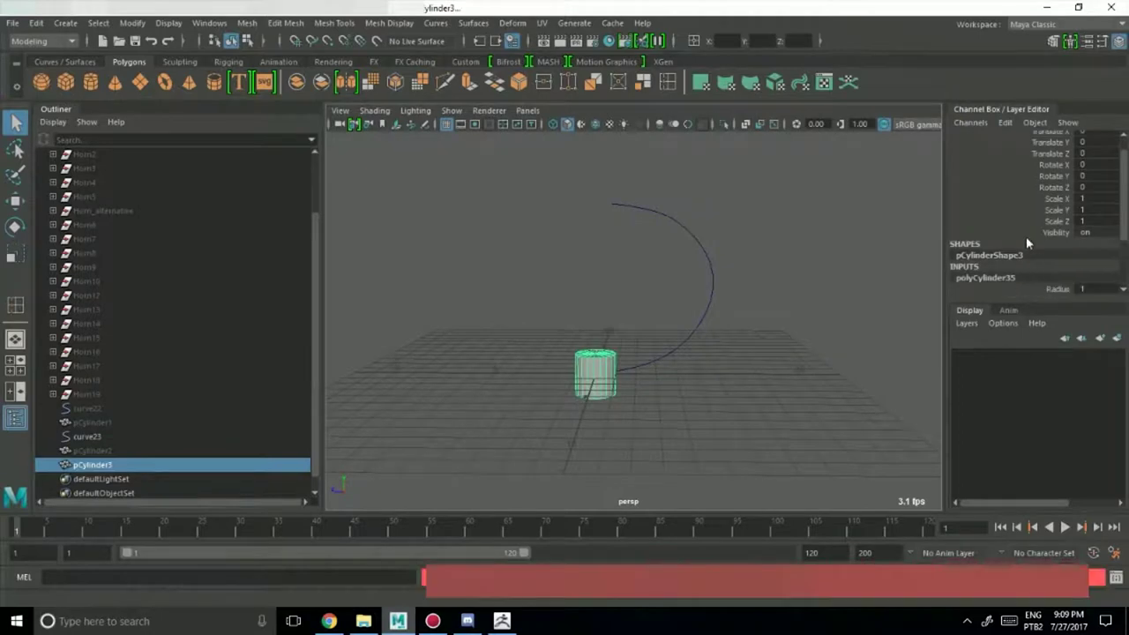
scroll(1028, 242, down, 4)
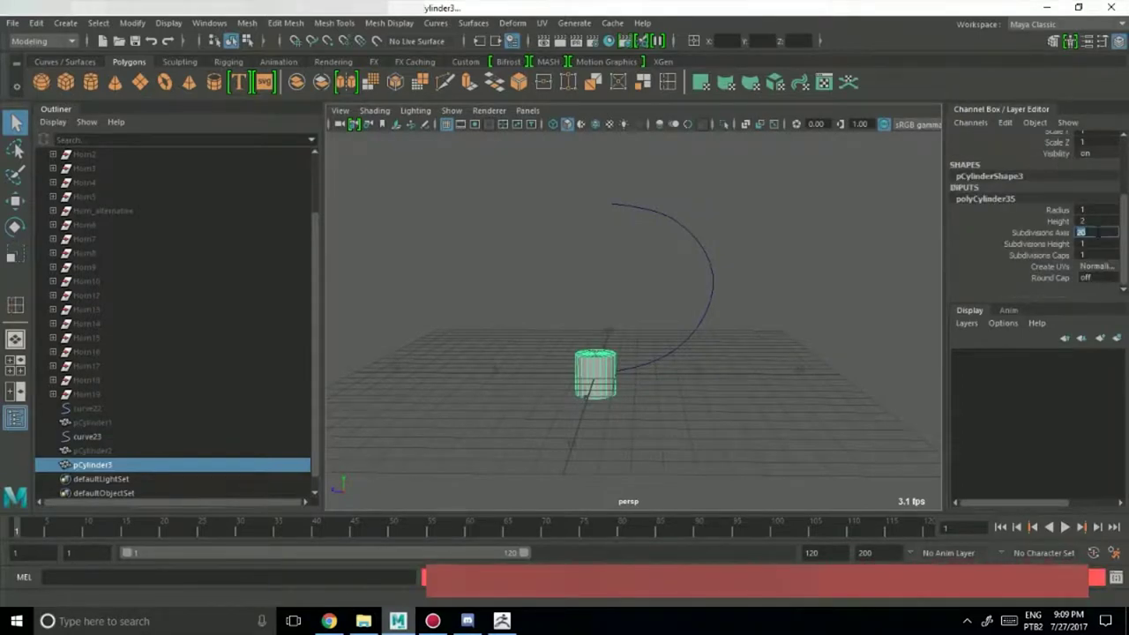
text(5)
key(Return)
Look at the five-sided cylinder from above, switching to the top view with shaded display.
alt+drag(708, 357, 651, 371)
alt+right_drag(650, 370, 878, 403)
alt+drag(879, 403, 623, 371)
alt+right_drag(623, 371, 717, 388)
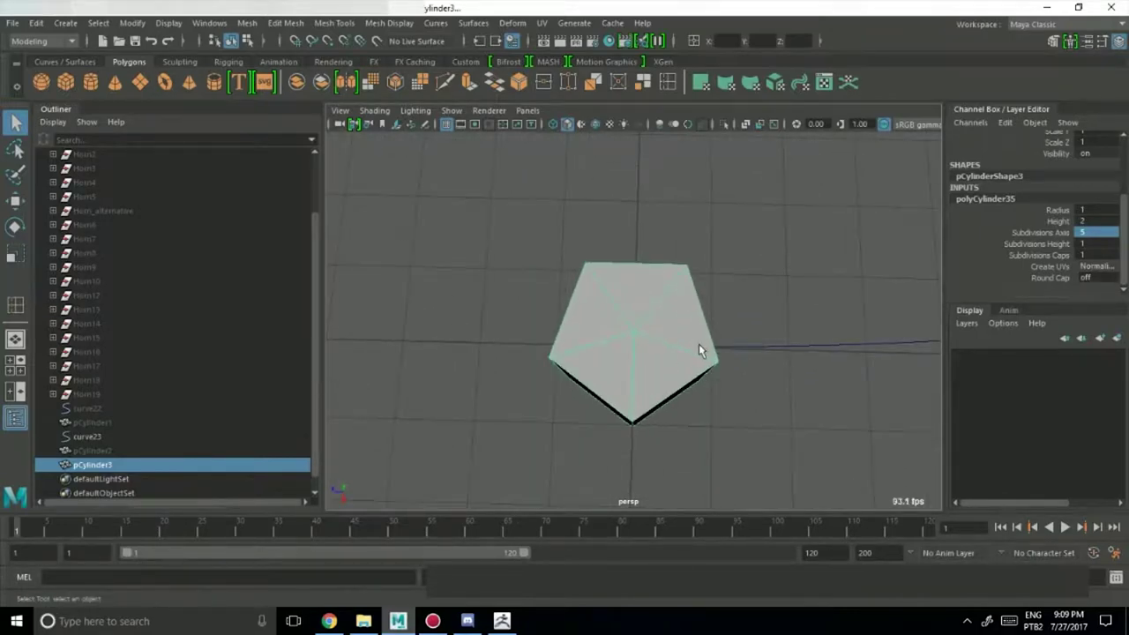
key(space)
key(space)
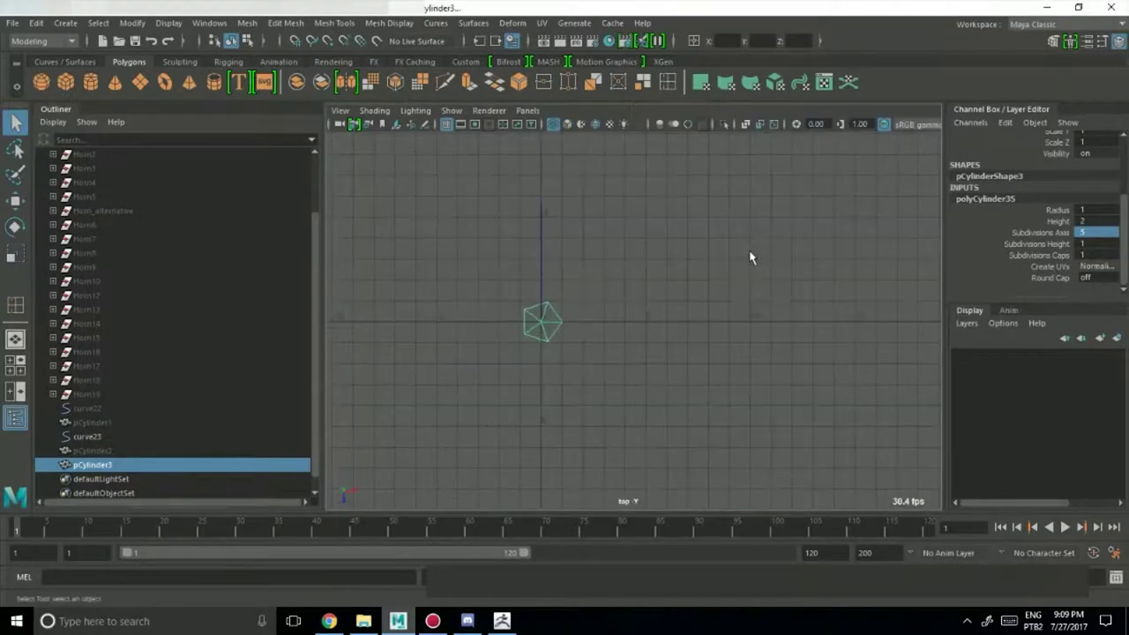
key(5)
alt+middle_drag(585, 358, 645, 339)
alt+right_drag(648, 338, 865, 374)
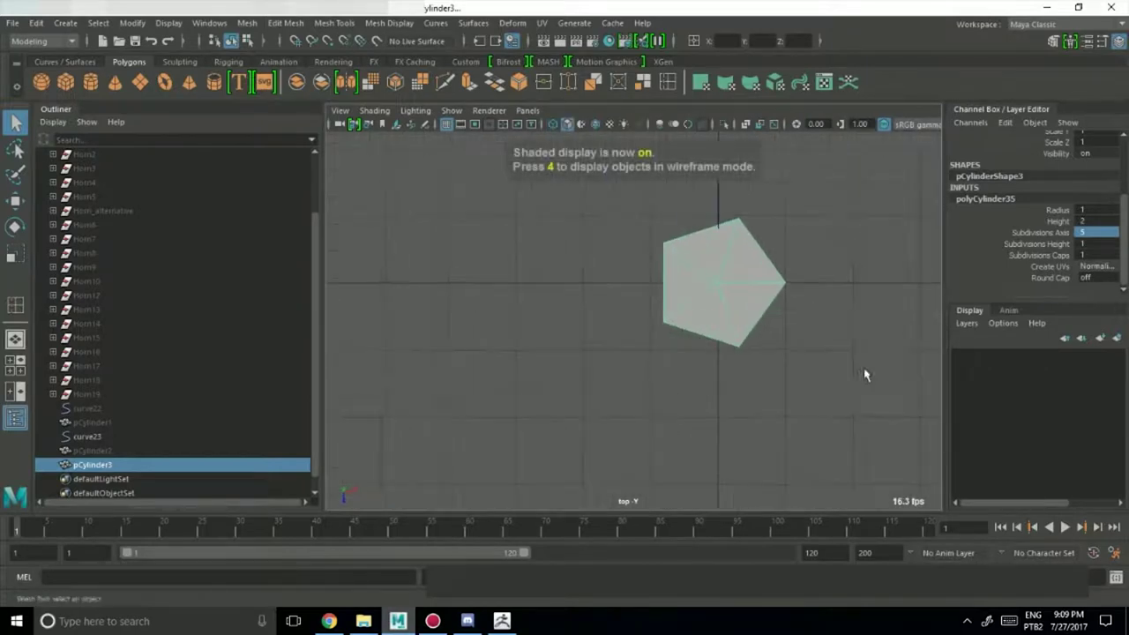
alt+middle_drag(847, 374, 746, 432)
Rotate the five-sided cylinder about its vertical axis in the top view and set Rotate Y to 18.
key(e)
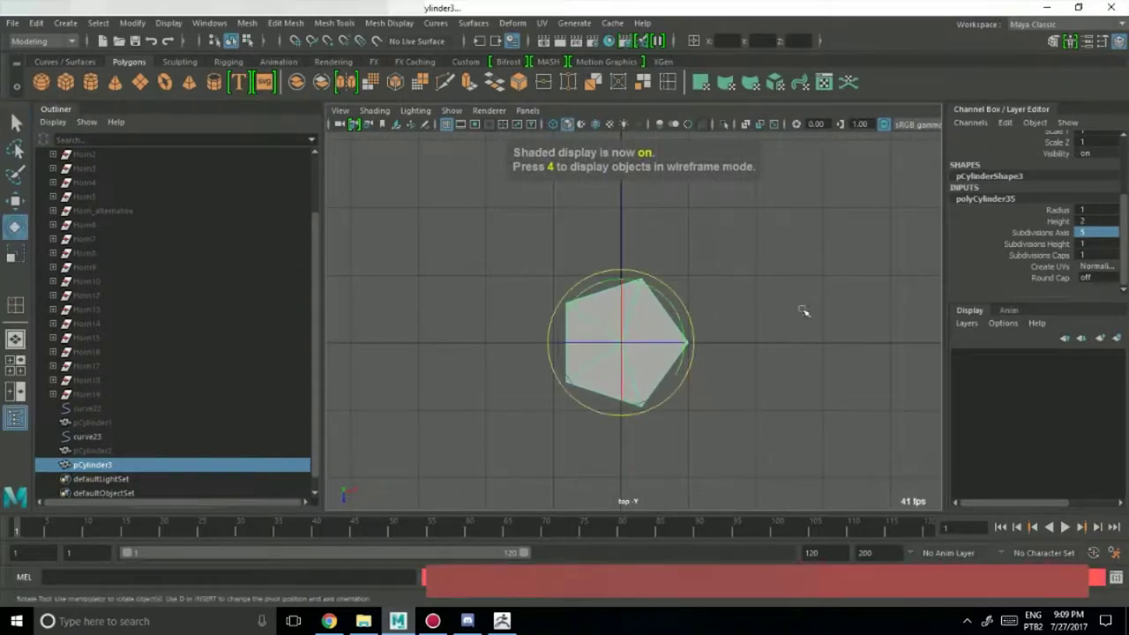
scroll(1120, 222, up, 5)
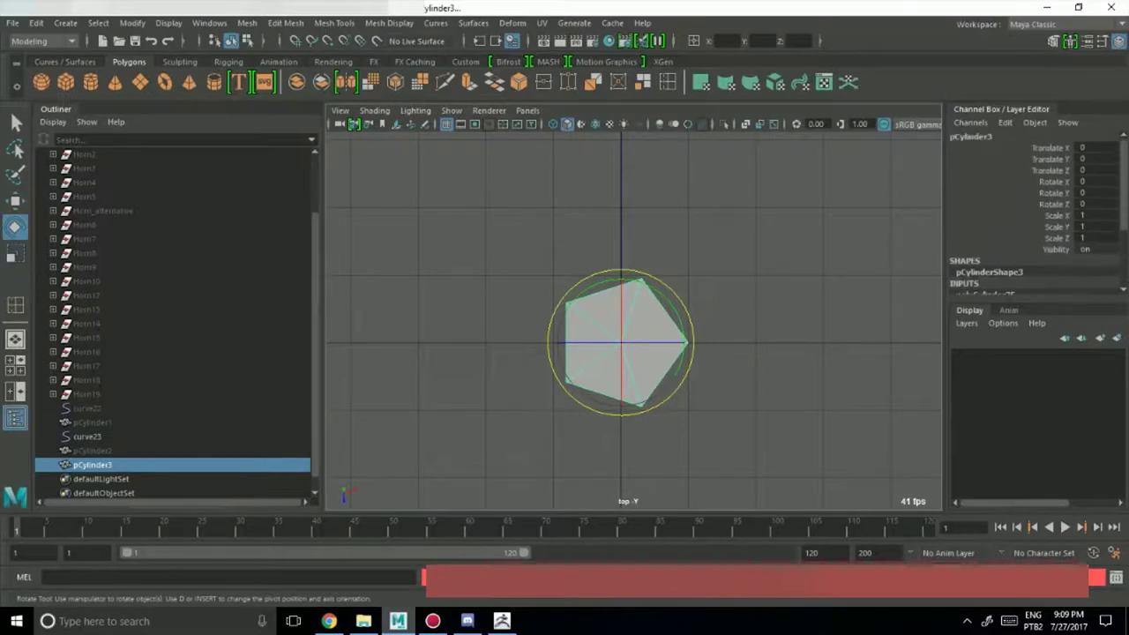
drag(672, 311, 674, 303)
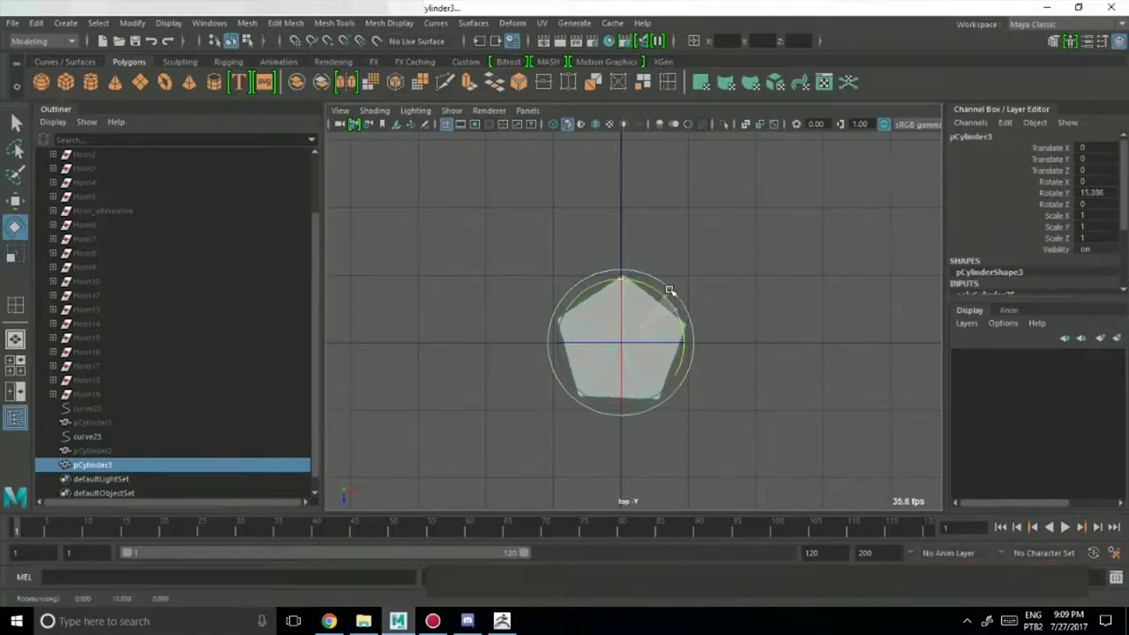
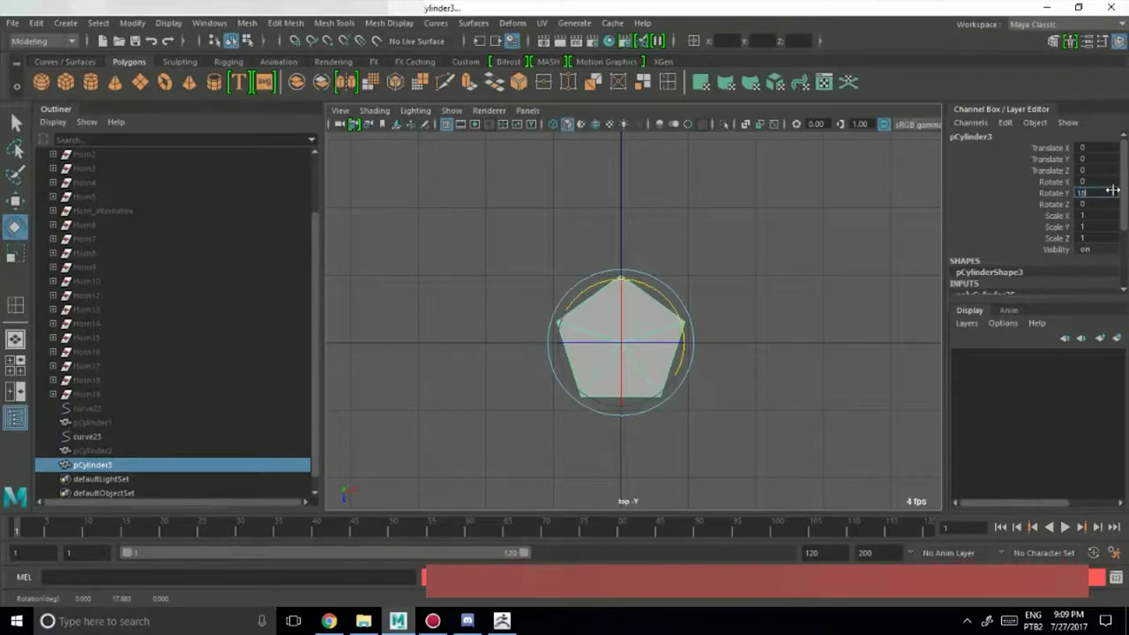
key(Return)
Examine the rotated five-sided cylinder against the start of the guide curve from several angles in perspective.
key(space)
key(space)
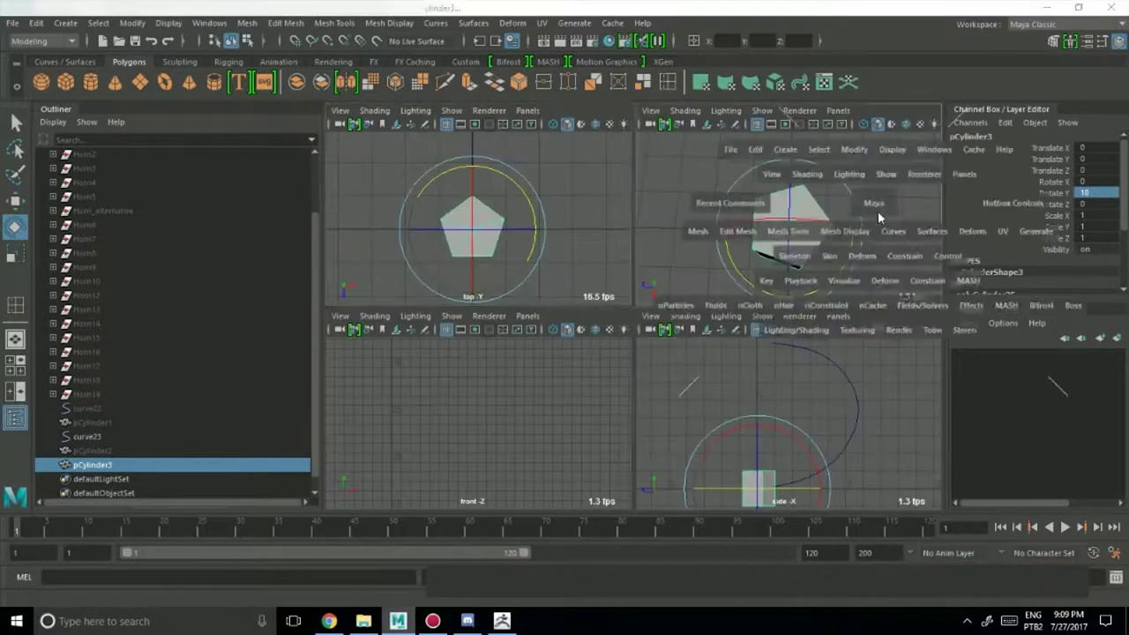
alt+drag(821, 212, 662, 231)
alt+right_drag(662, 231, 506, 270)
alt+drag(506, 270, 506, 422)
alt+right_drag(507, 421, 653, 409)
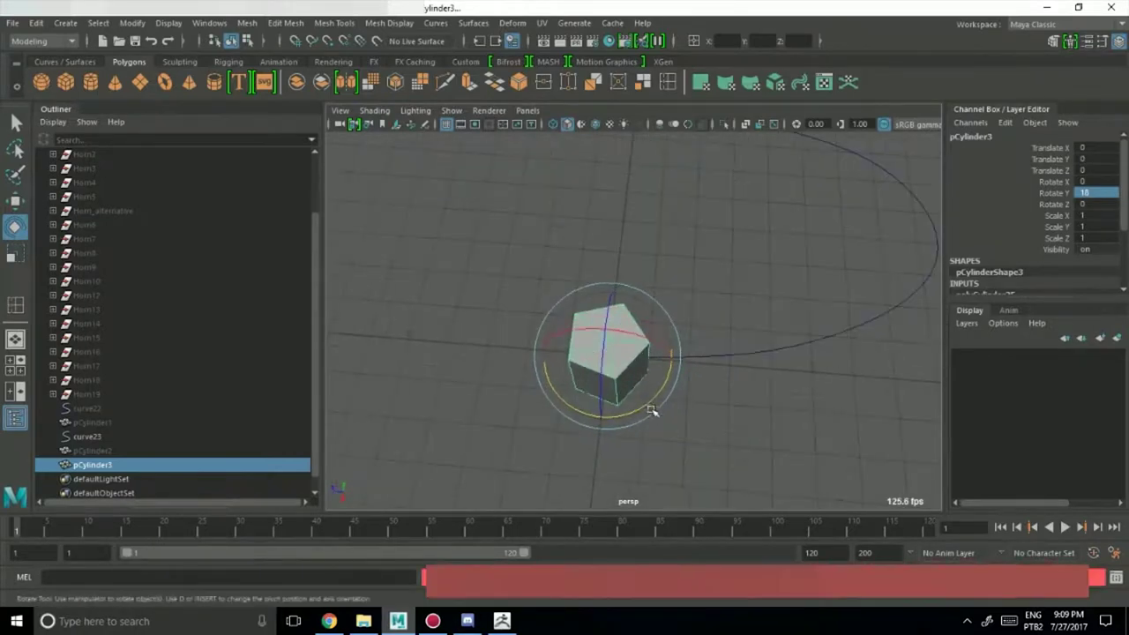
alt+drag(652, 408, 665, 430)
key(q)
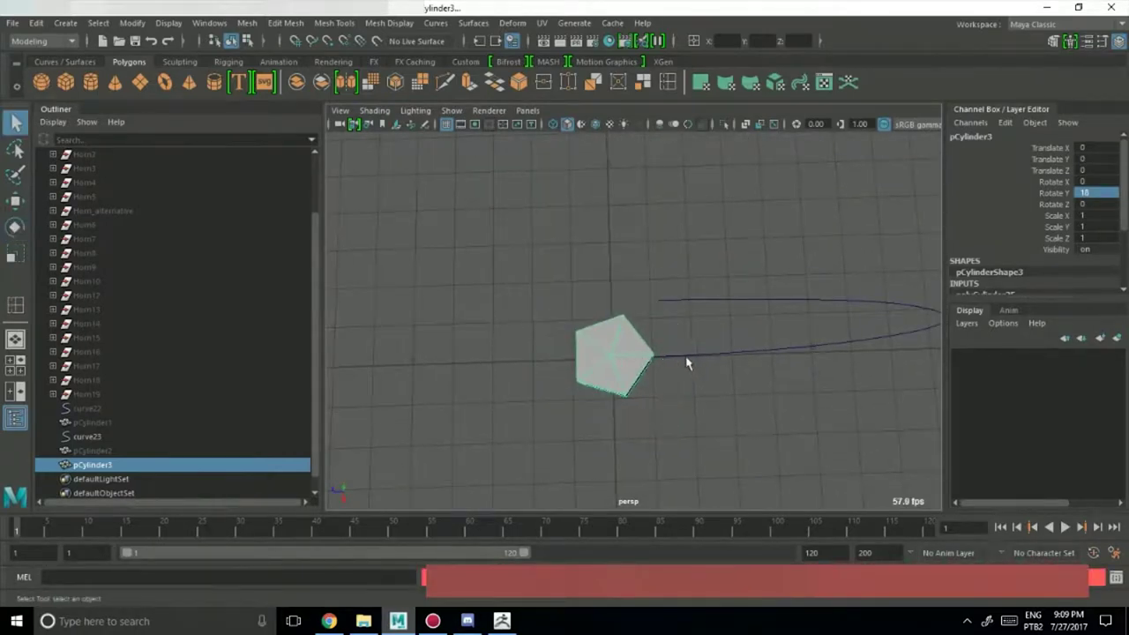
alt+drag(792, 358, 549, 353)
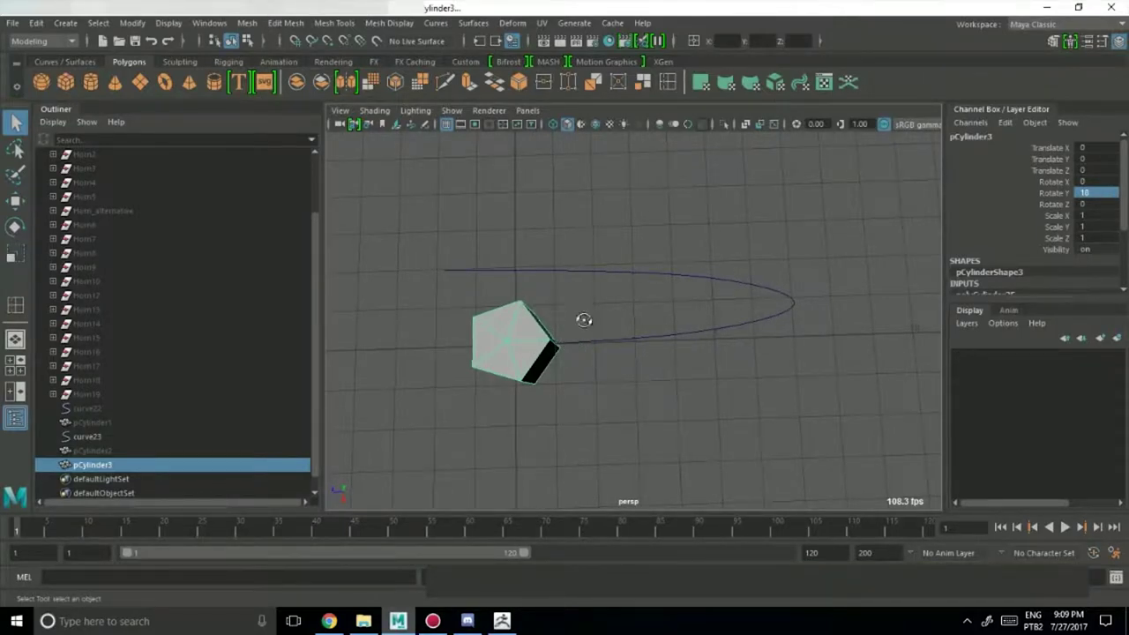
alt+drag(584, 319, 691, 274)
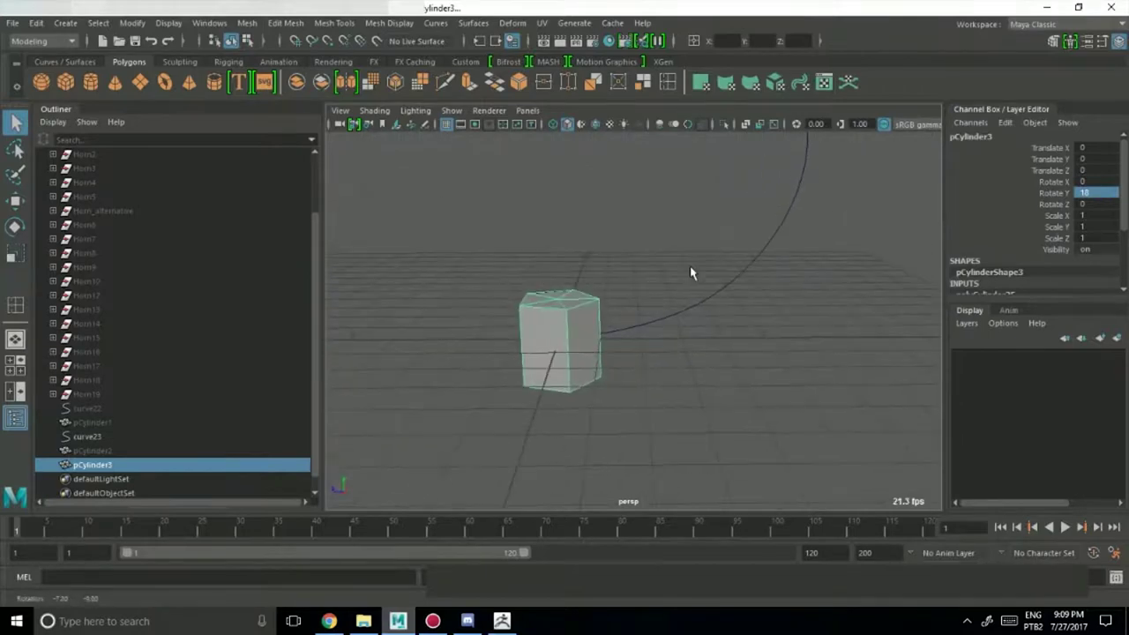
Tilt the five-sided cylinder in the wireframe side view to about -83 degrees Rotate X, and check its cap facing the curve in perspective.
key(space)
key(space)
scroll(673, 374, up, 2)
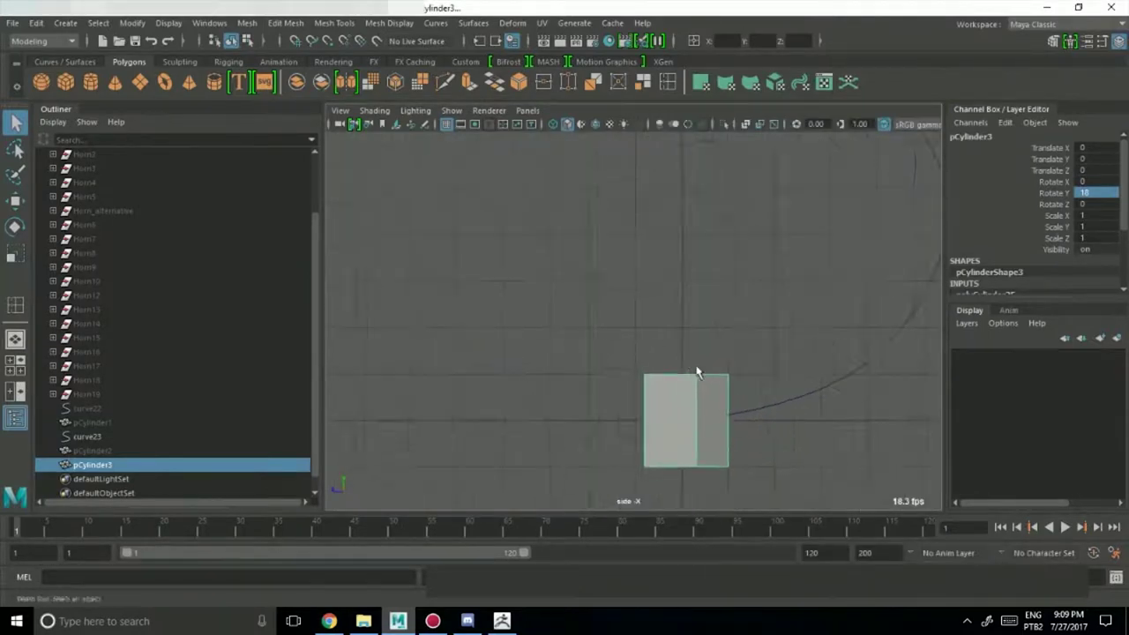
alt+middle_drag(697, 372, 648, 315)
key(4)
scroll(618, 371, up, 3)
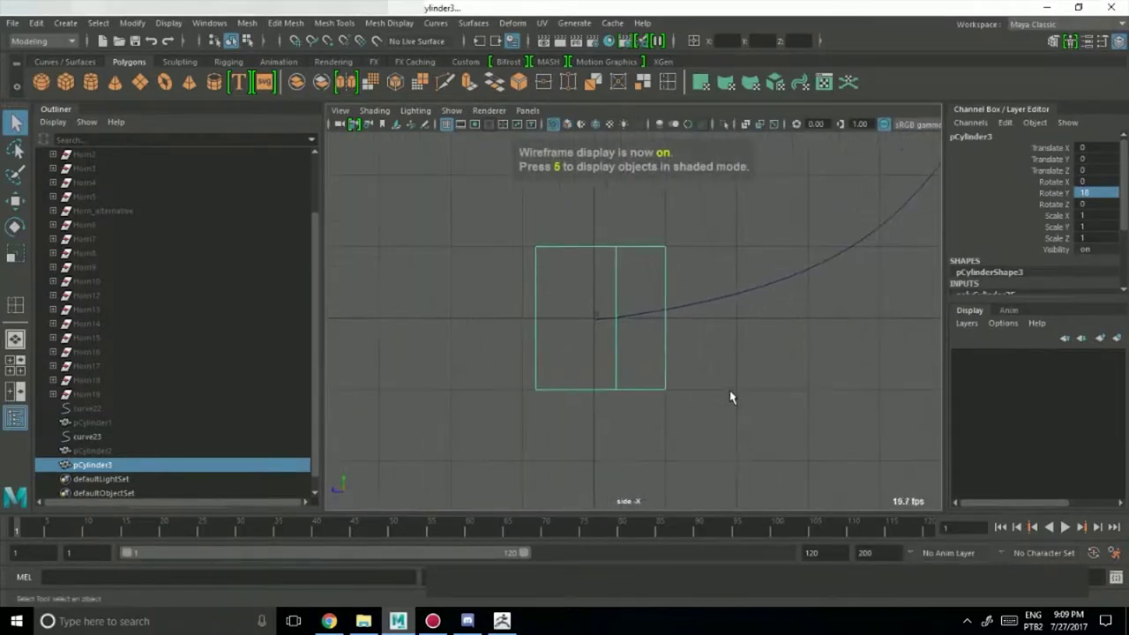
key(e)
drag(649, 274, 668, 368)
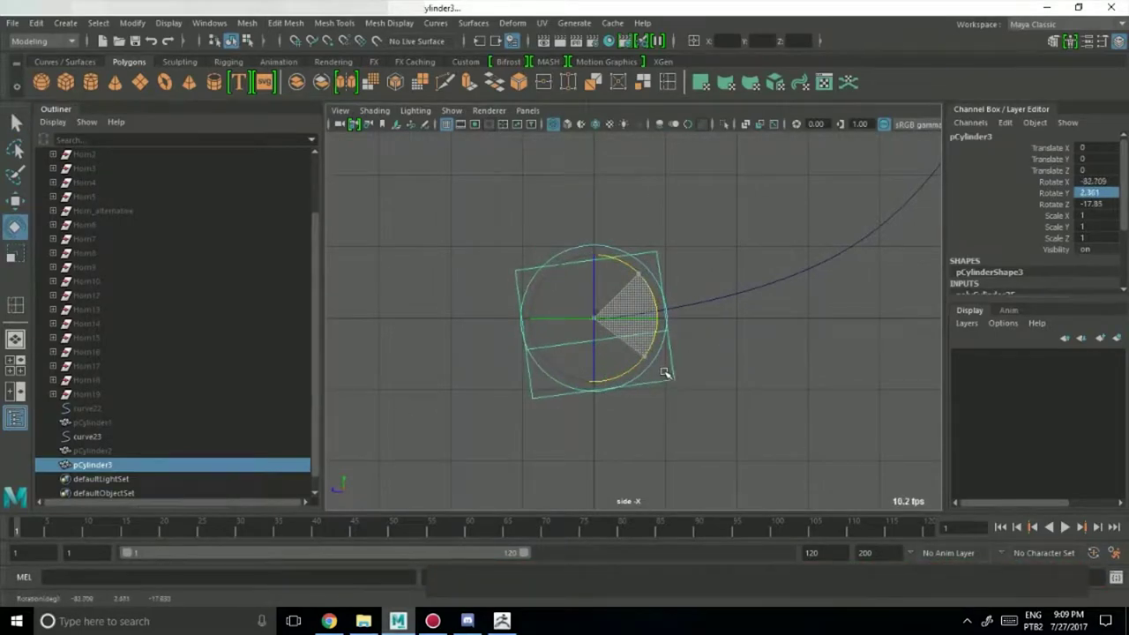
key(space)
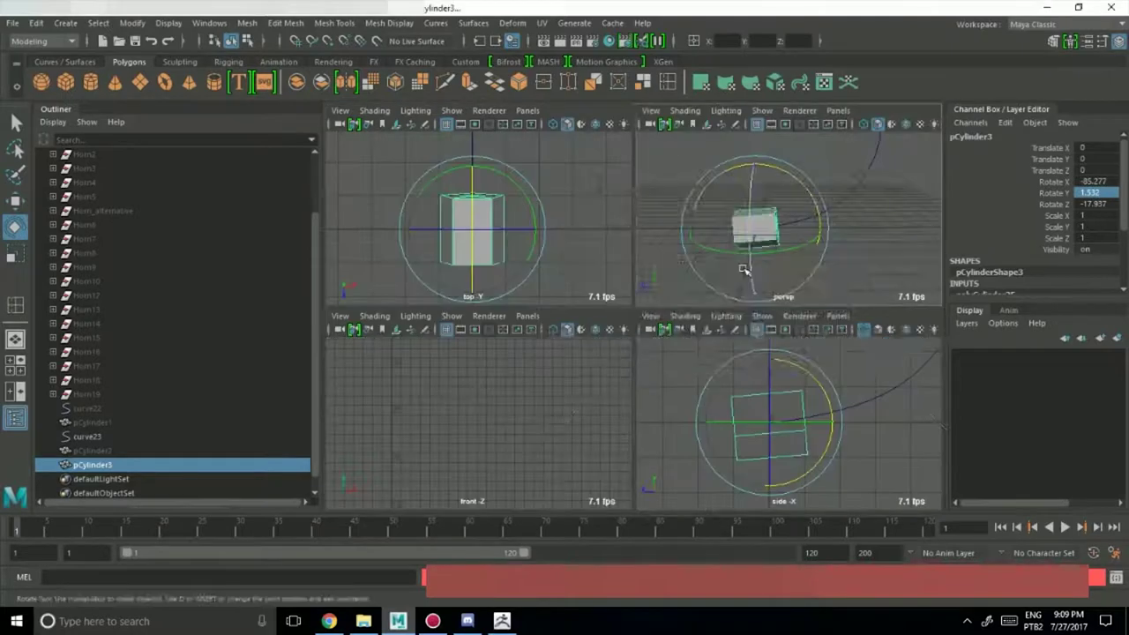
key(space)
alt+drag(547, 311, 549, 311)
alt+right_drag(549, 312, 749, 368)
alt+drag(748, 368, 588, 314)
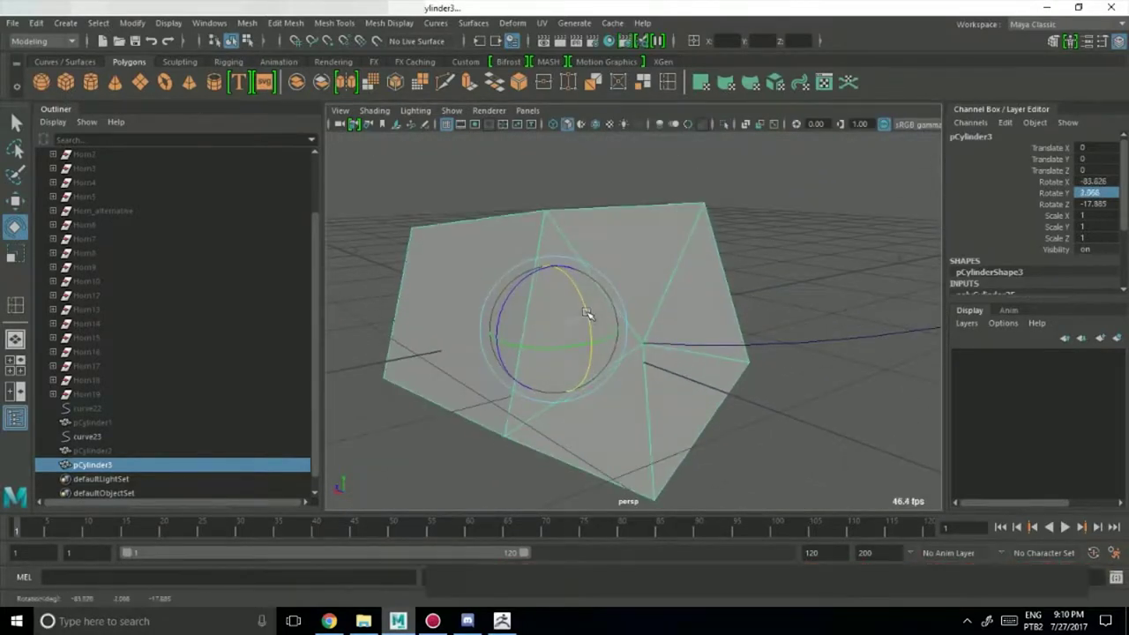
Try tilting the cylinder out of line with the curve's start, and switch it to face selection.
alt+right_drag(588, 314, 512, 310)
alt+drag(512, 311, 642, 344)
key(q)
key(e)
right_drag(636, 369, 633, 250)
Try extruding the misaligned cylinder's end-cap faces on the curve side along the guide curve and inspect the transition.
alt+drag(719, 362, 658, 370)
click(643, 366)
shift+click(662, 356)
shift+click(662, 373)
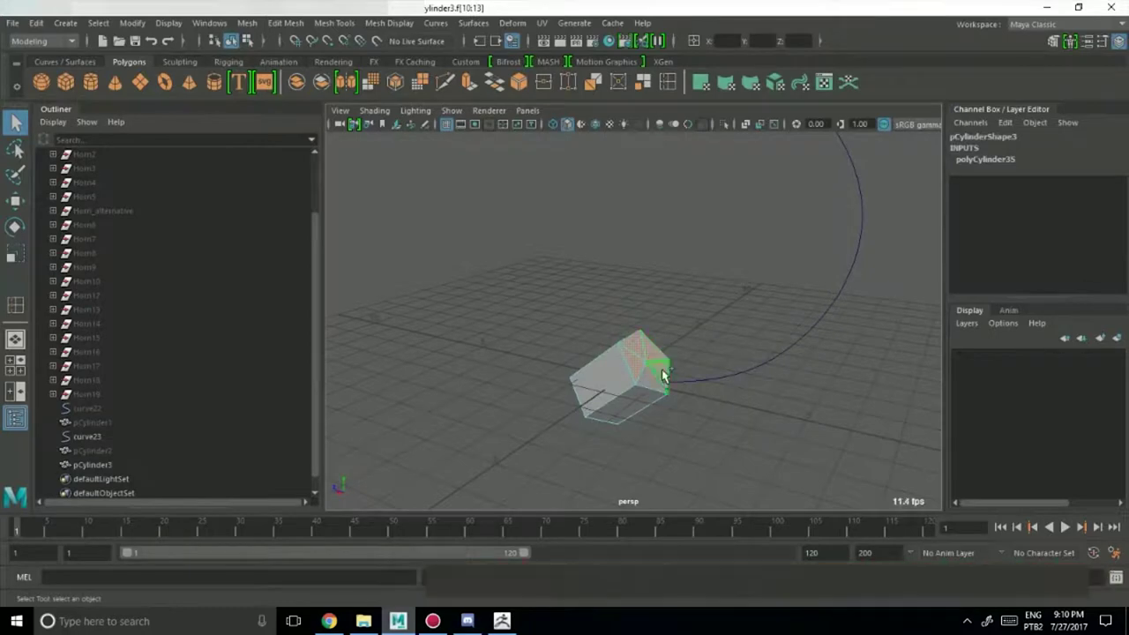
shift+click(651, 381)
alt+drag(618, 320, 713, 287)
shift+click(801, 316)
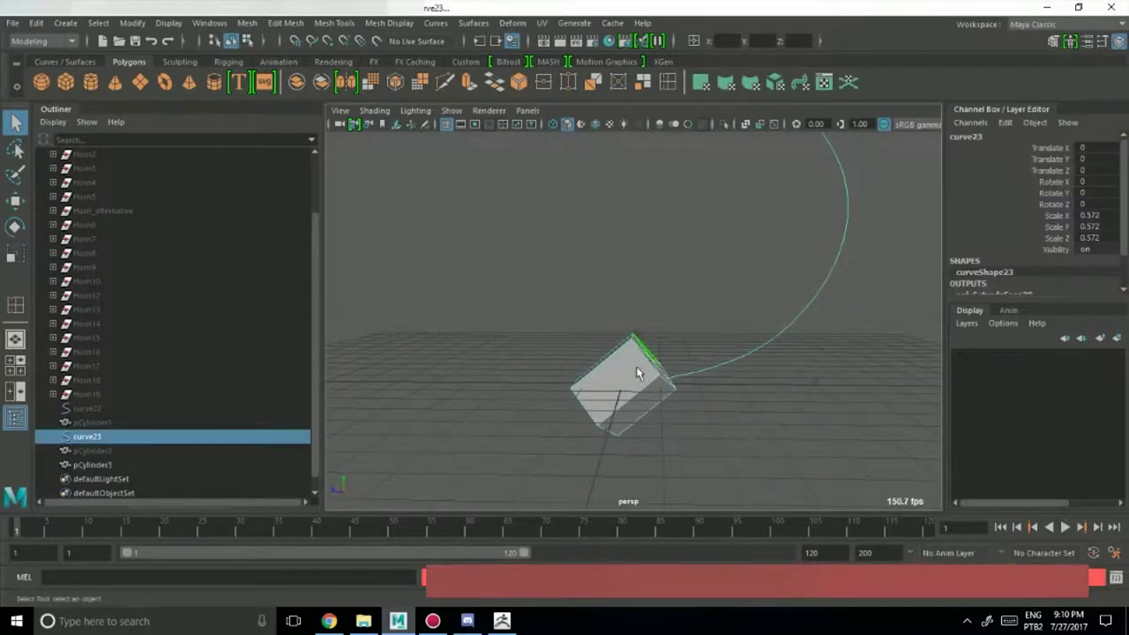
key(ctrl+e)
alt+drag(734, 337, 945, 315)
alt+drag(696, 467, 633, 436)
key(q)
alt+drag(592, 405, 647, 431)
Undo the extrusion, the face and curve selections, and the extra tilt of the five-sided cylinder.
key(ctrl+z)
key(ctrl+z)
key(ctrl+z)
key(ctrl+z)
key(ctrl+z)
key(ctrl+z)
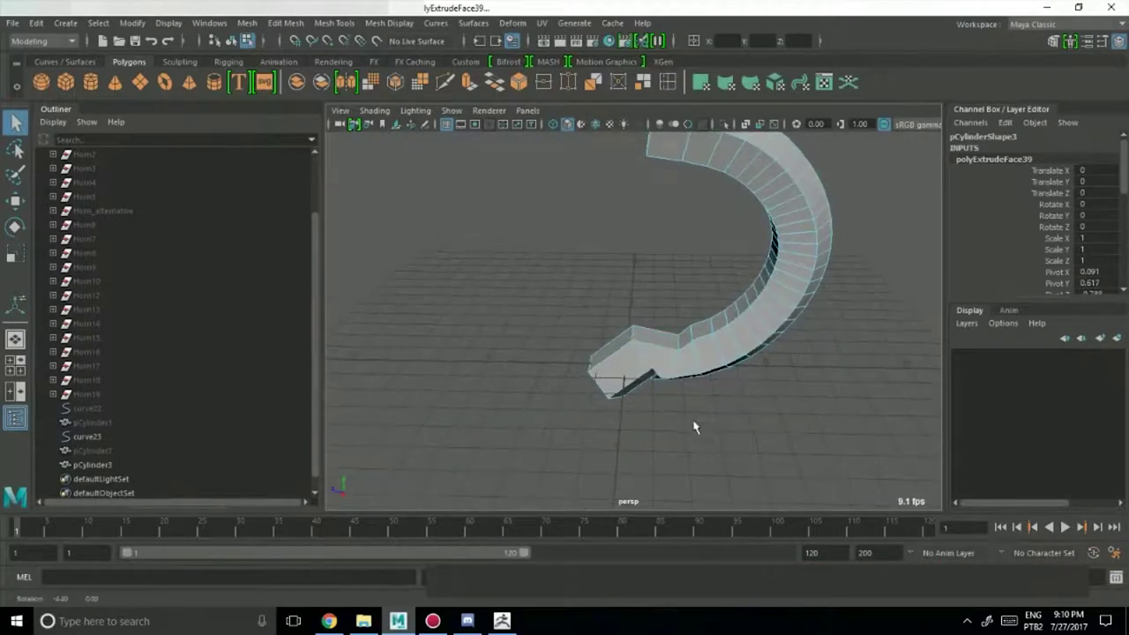
key(ctrl+z)
key(ctrl+z)
key(ctrl+z)
key(ctrl+z)
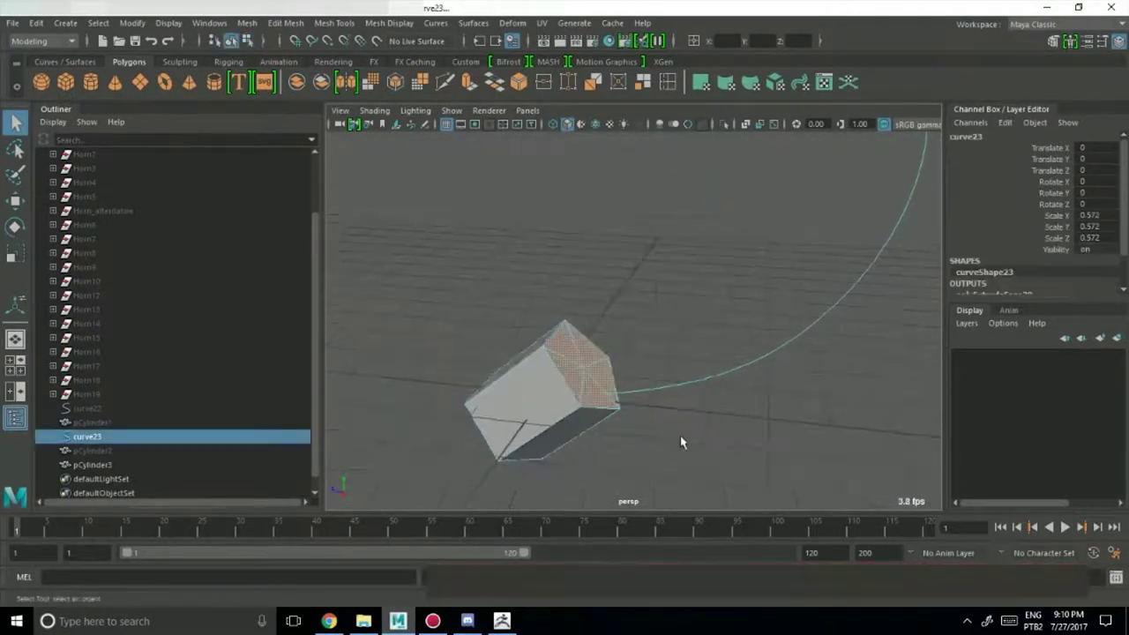
key(ctrl+z)
key(ctrl+z)
key(ctrl+z)
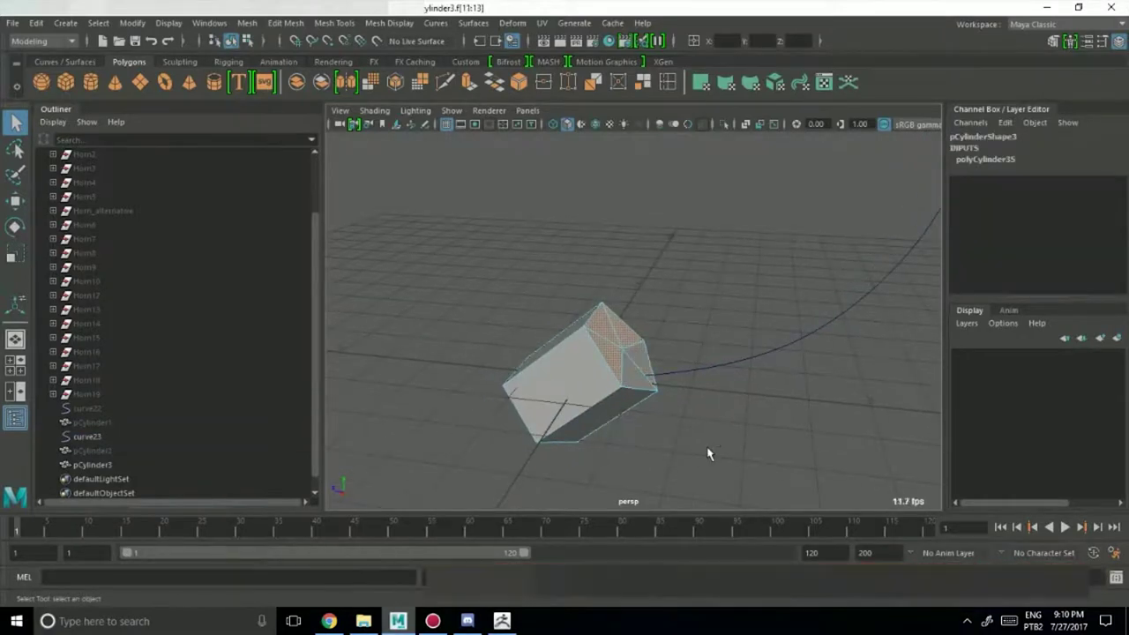
key(ctrl+z)
key(ctrl+z)
key(ctrl+z)
key(ctrl+z)
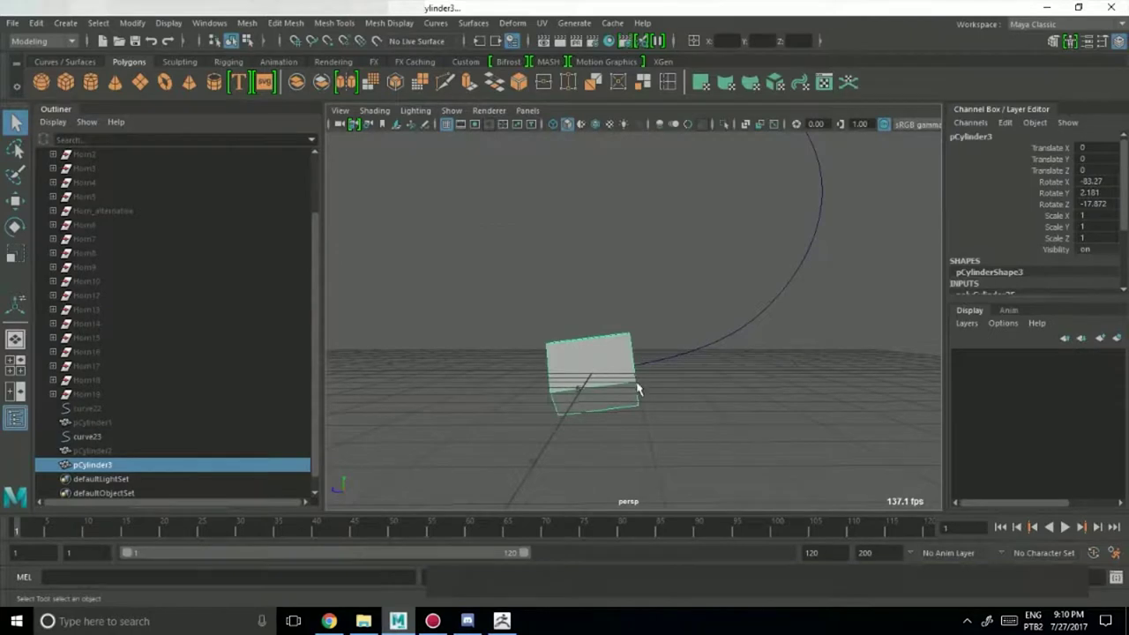
key(ctrl+z)
key(ctrl+z)
key(ctrl+z)
key(ctrl+z)
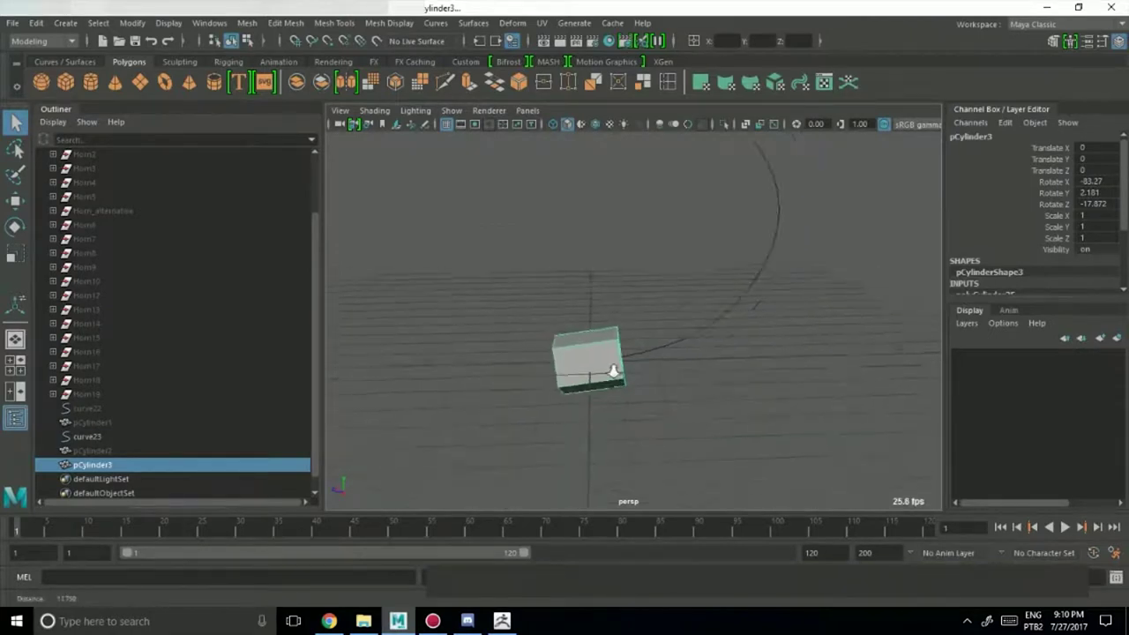
Hide the five-sided cylinder and show the finished horn pCylinder2 again, framing its wide end.
scroll(614, 371, down, 2)
alt+middle_drag(615, 372, 623, 409)
alt+drag(623, 408, 616, 412)
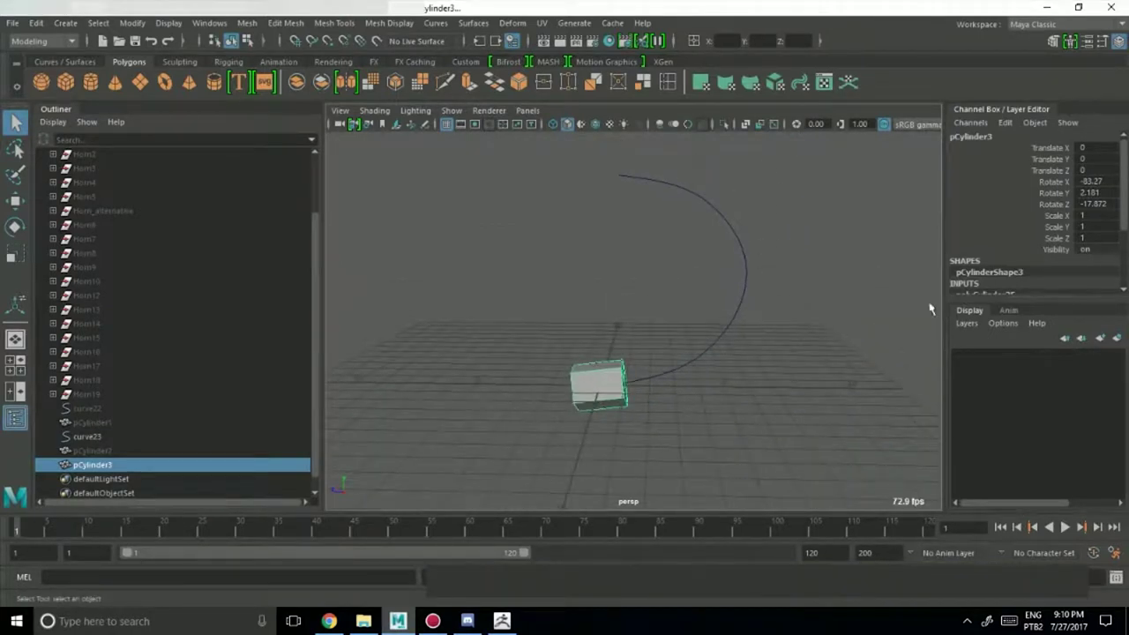
scroll(1006, 255, down, 3)
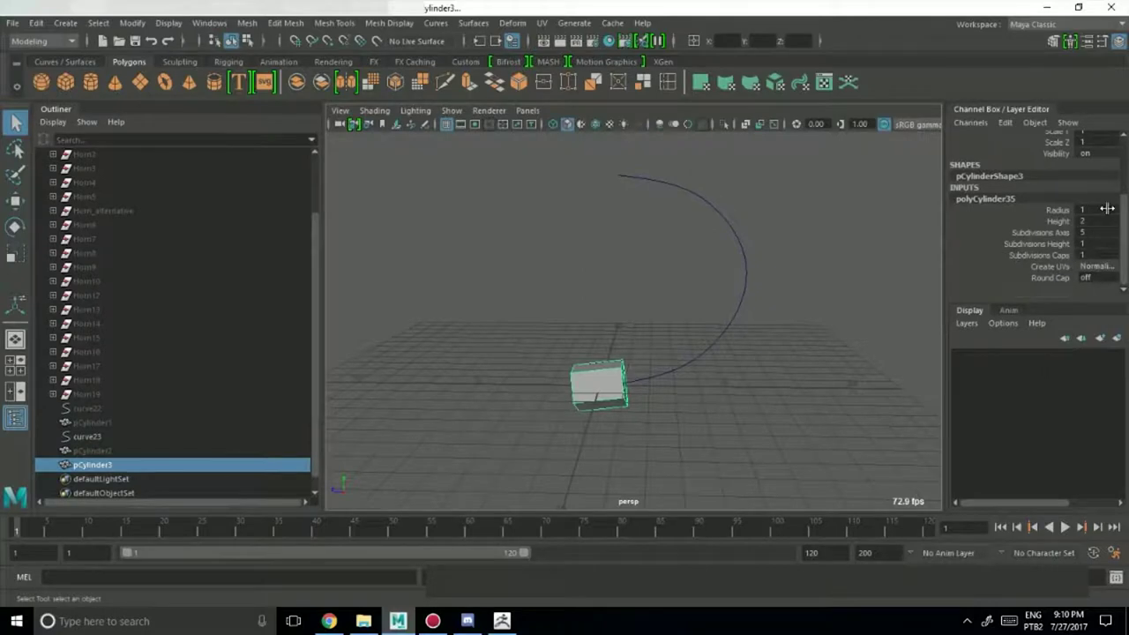
alt+drag(657, 356, 680, 321)
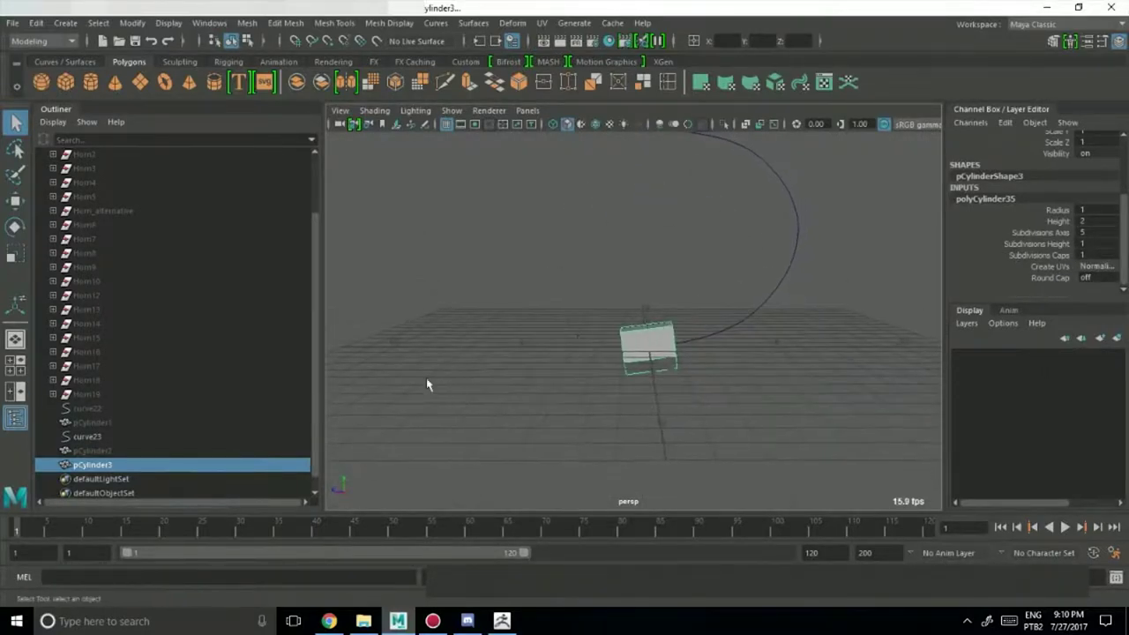
key(ctrl+h)
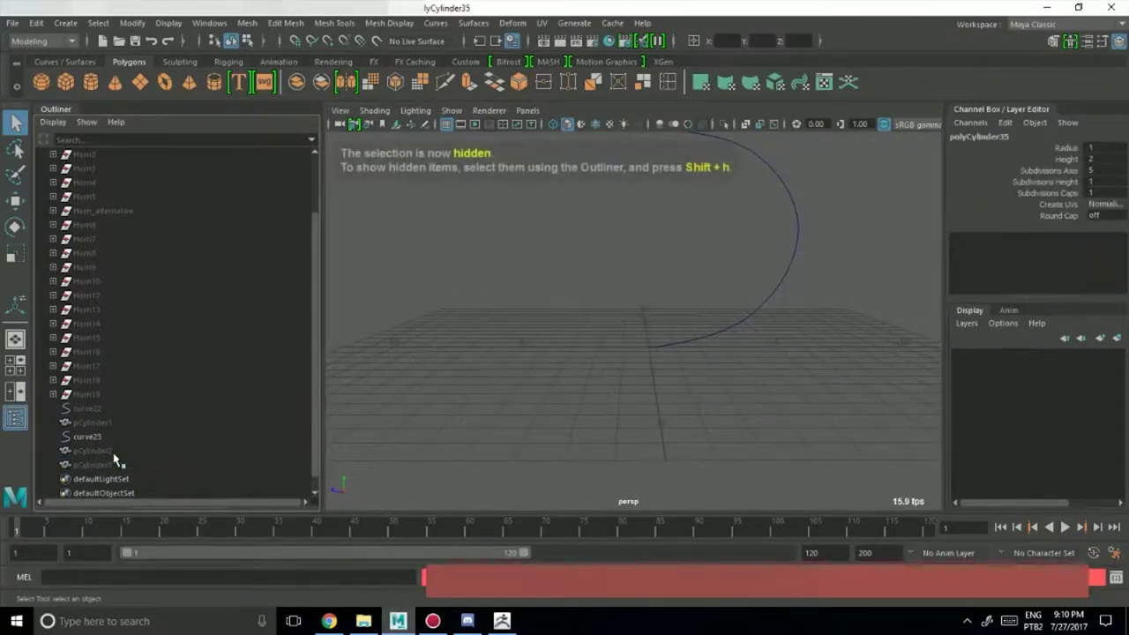
click(97, 450)
key(shift+h)
scroll(584, 396, up, 5)
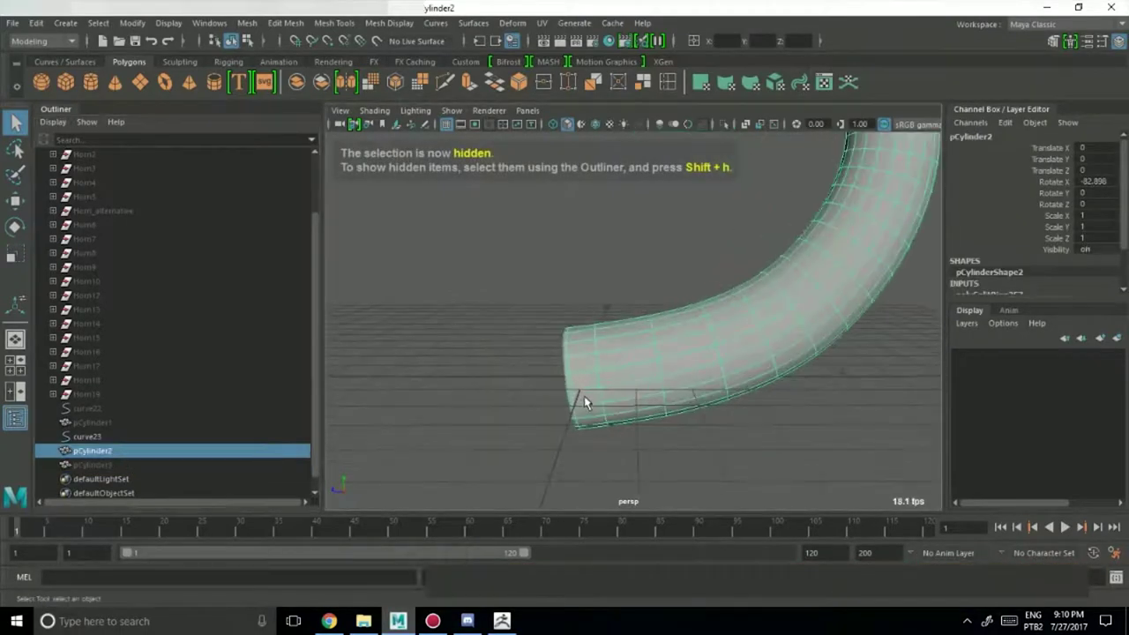
scroll(584, 396, up, 4)
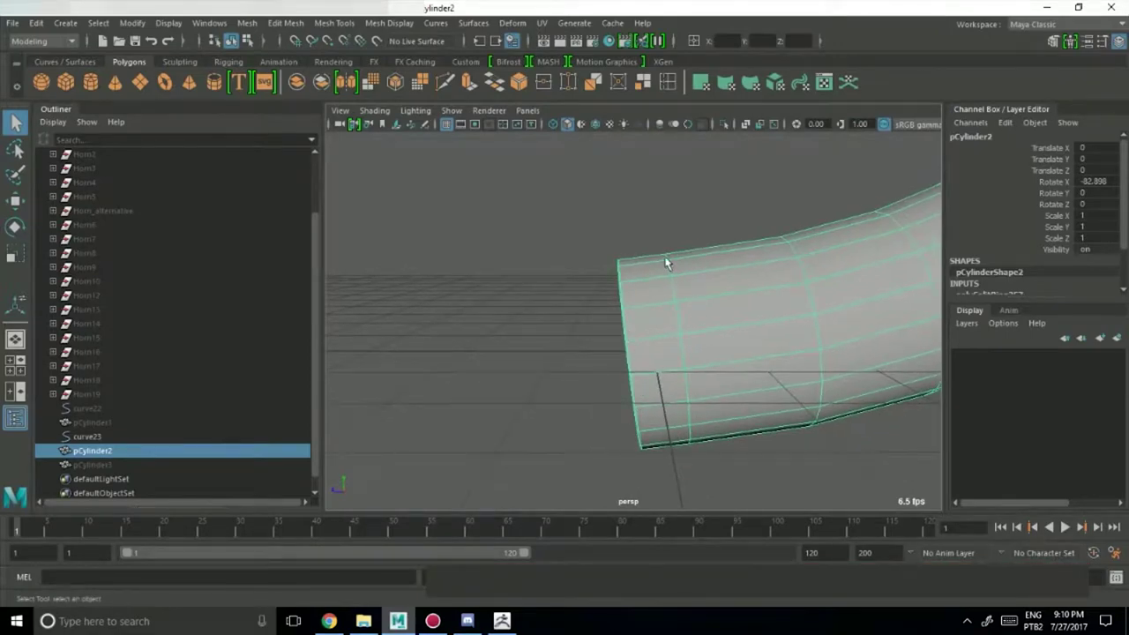
Examine the edges and vertices around the finished horn's wide end, and return to object mode with the whole horn in view.
right_drag(706, 306, 741, 270)
click(712, 283)
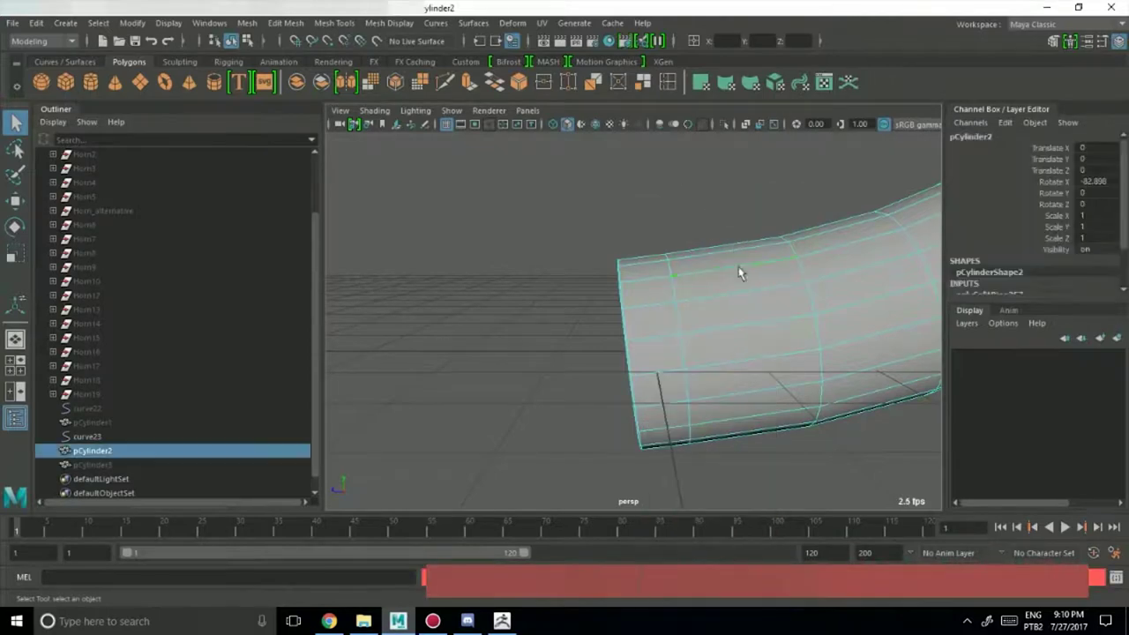
scroll(698, 288, down, 2)
alt+middle_drag(698, 288, 662, 318)
right_drag(608, 221, 609, 220)
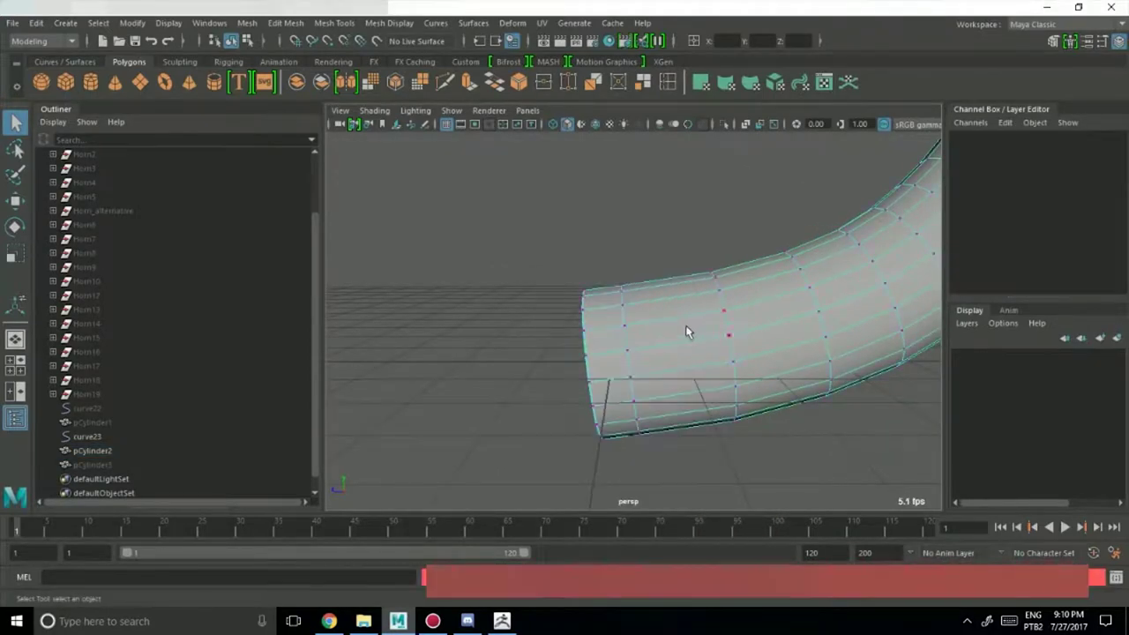
alt+drag(688, 327, 794, 370)
right_drag(697, 221, 751, 208)
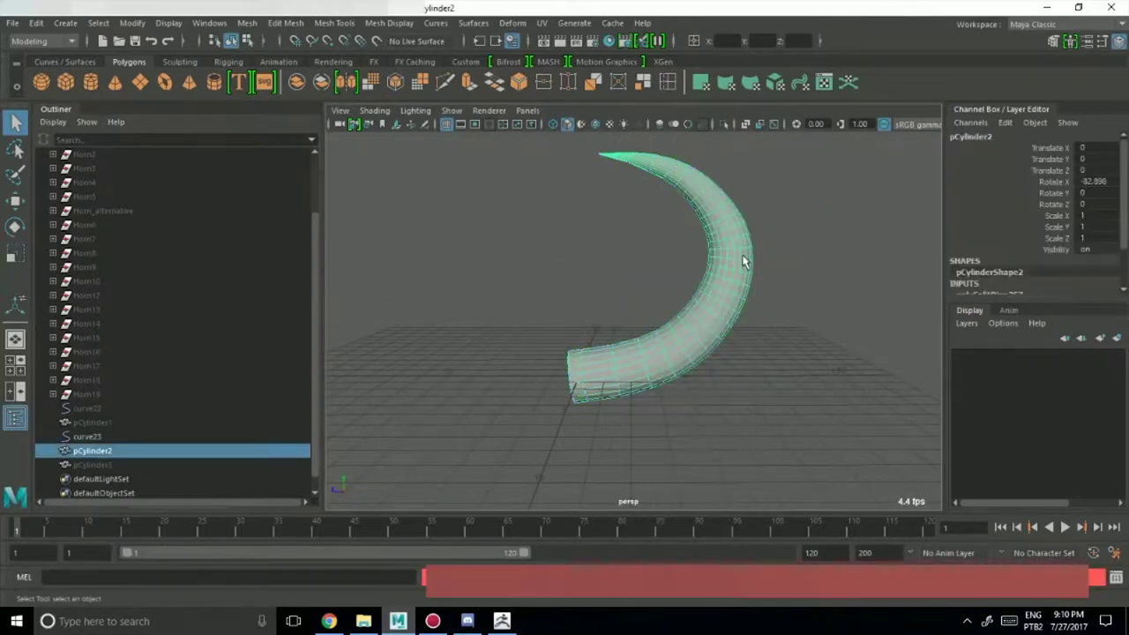
Open the finished horn's polyExtrudeFace38 attributes, try a Taper of 0, and undo it.
click(1088, 43)
click(1119, 42)
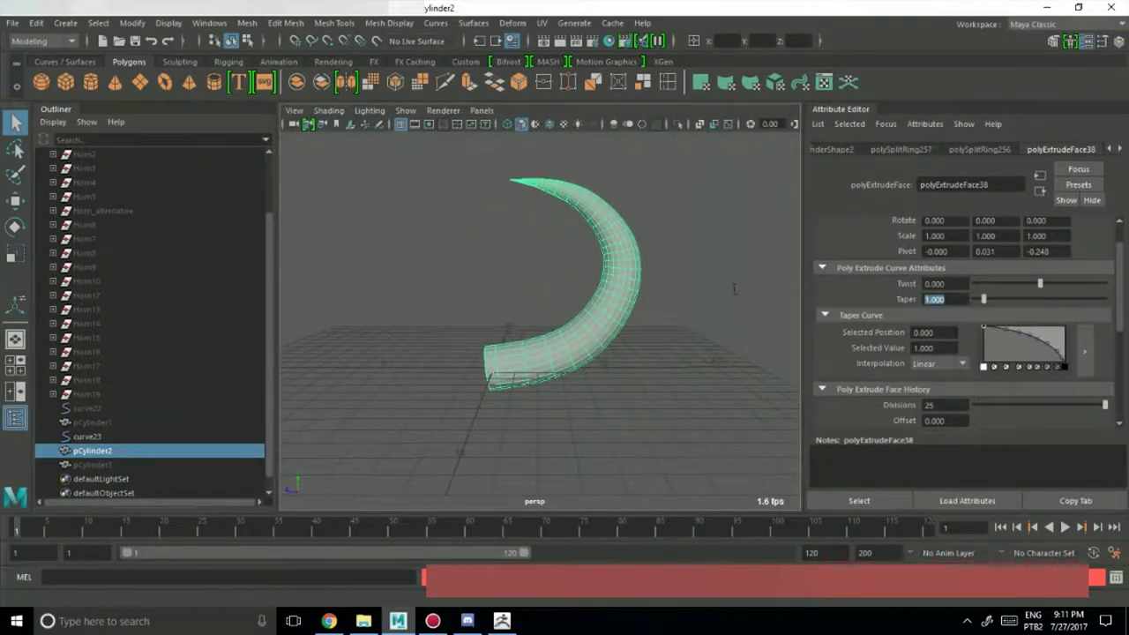
text(0)
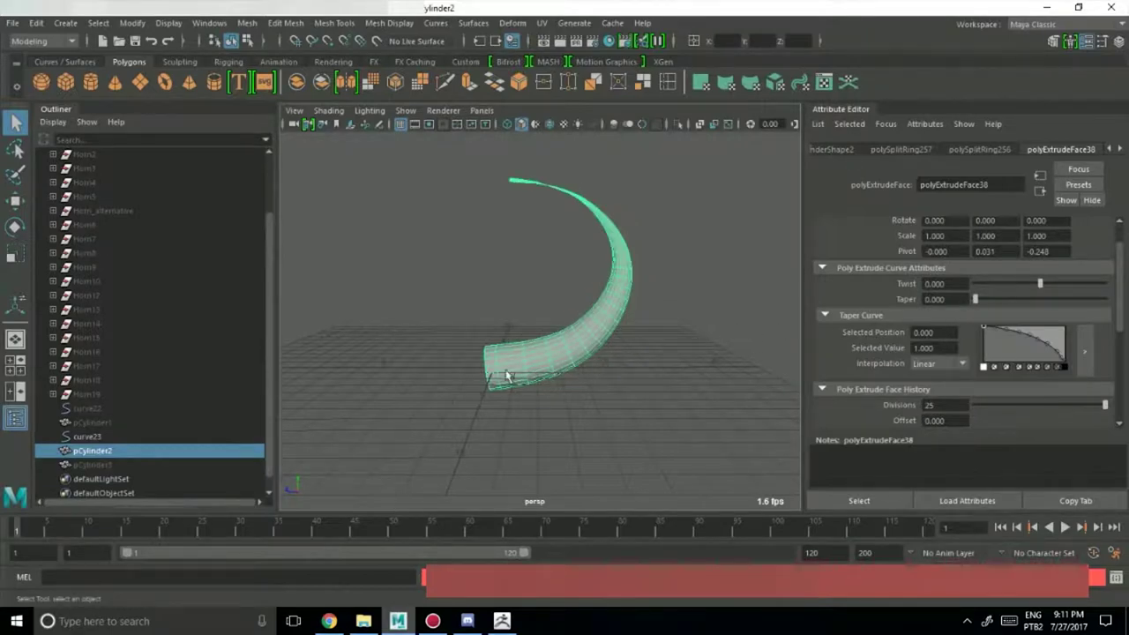
key(ctrl+z)
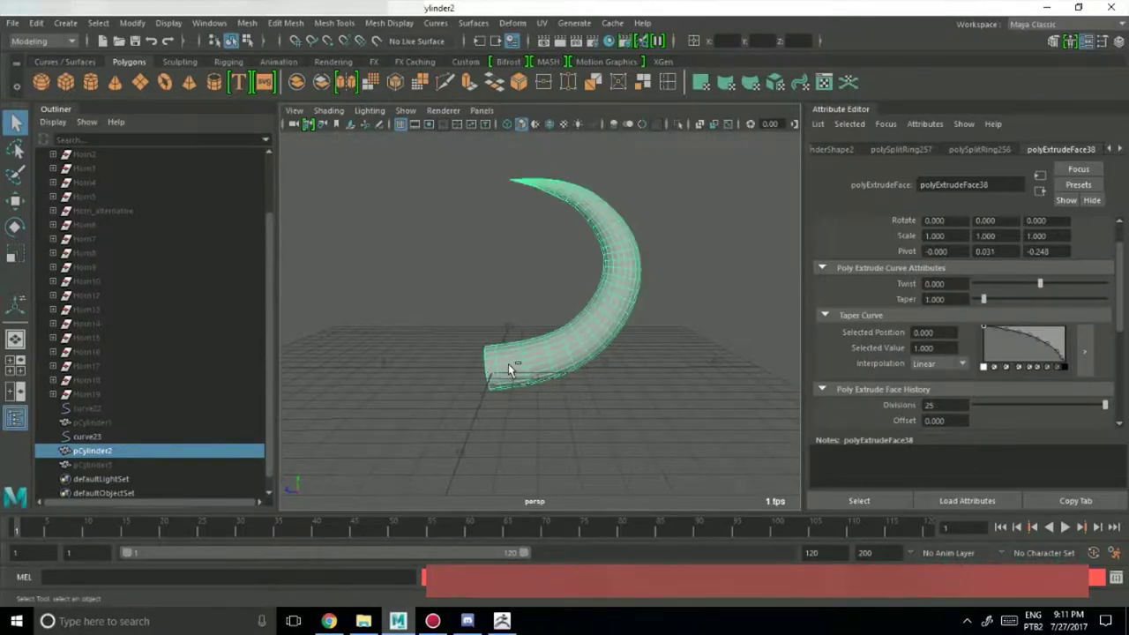
Redo the Taper change, inspect the horn's wide end up close, and undo the change again.
key(ctrl+y)
alt+middle_drag(522, 390, 587, 362)
alt+right_drag(483, 405, 706, 406)
alt+middle_drag(603, 421, 567, 384)
alt+right_drag(427, 400, 617, 389)
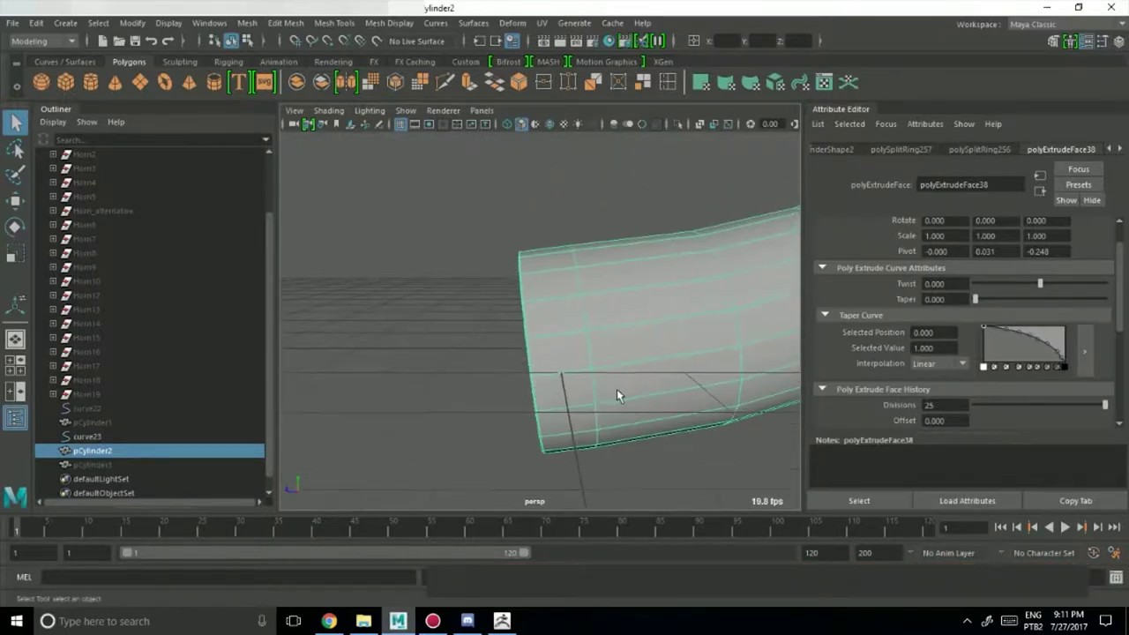
alt+drag(616, 389, 560, 385)
key(ctrl+z)
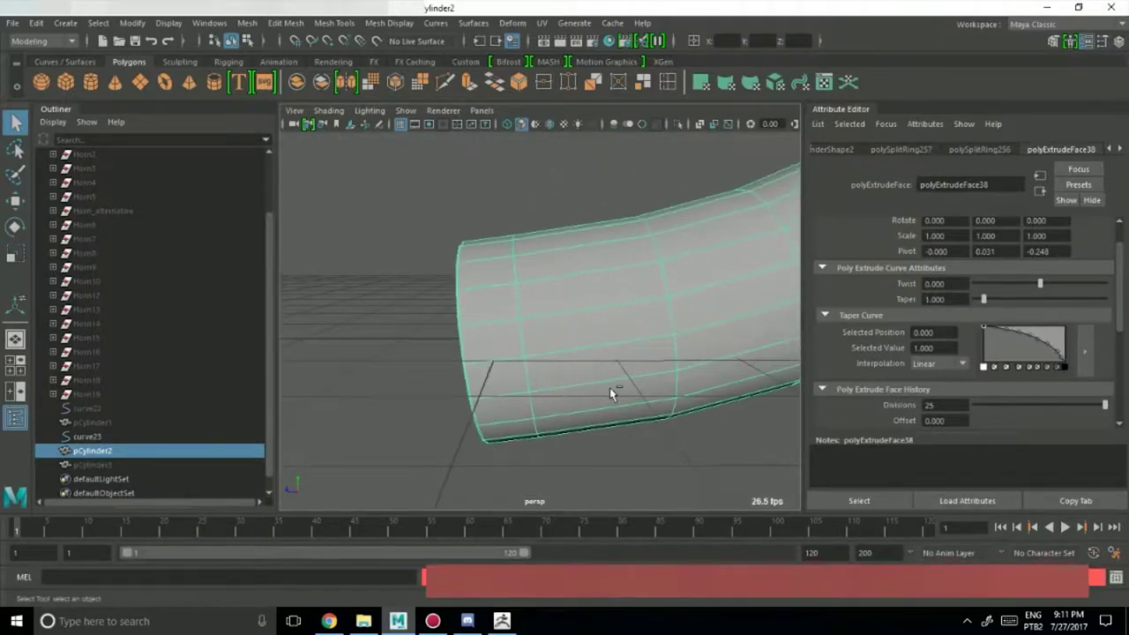
Redo and undo the Taper change once more, comparing the shape of the finished horn's wide end and whole length.
key(shift+z)
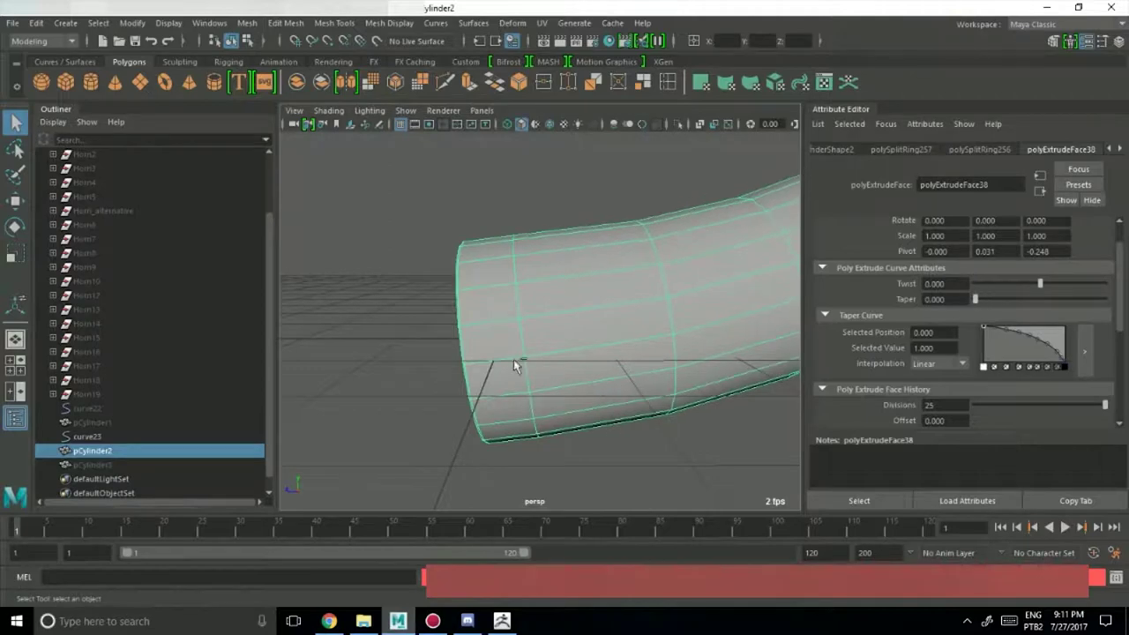
key(ctrl+z)
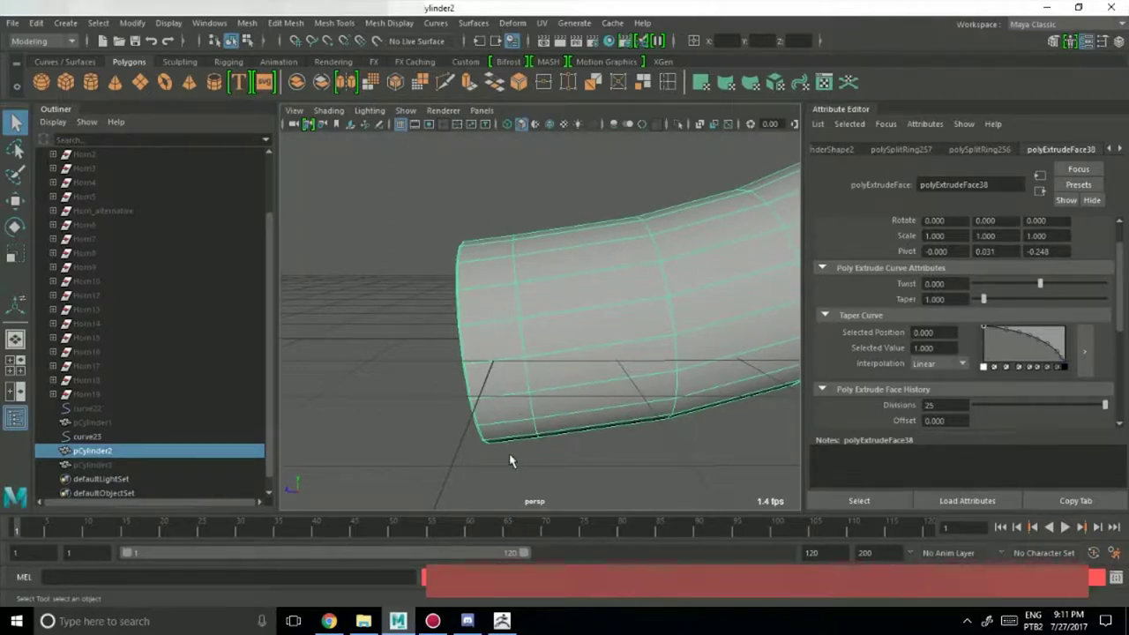
alt+middle_drag(606, 297, 592, 315)
alt+right_drag(592, 315, 539, 288)
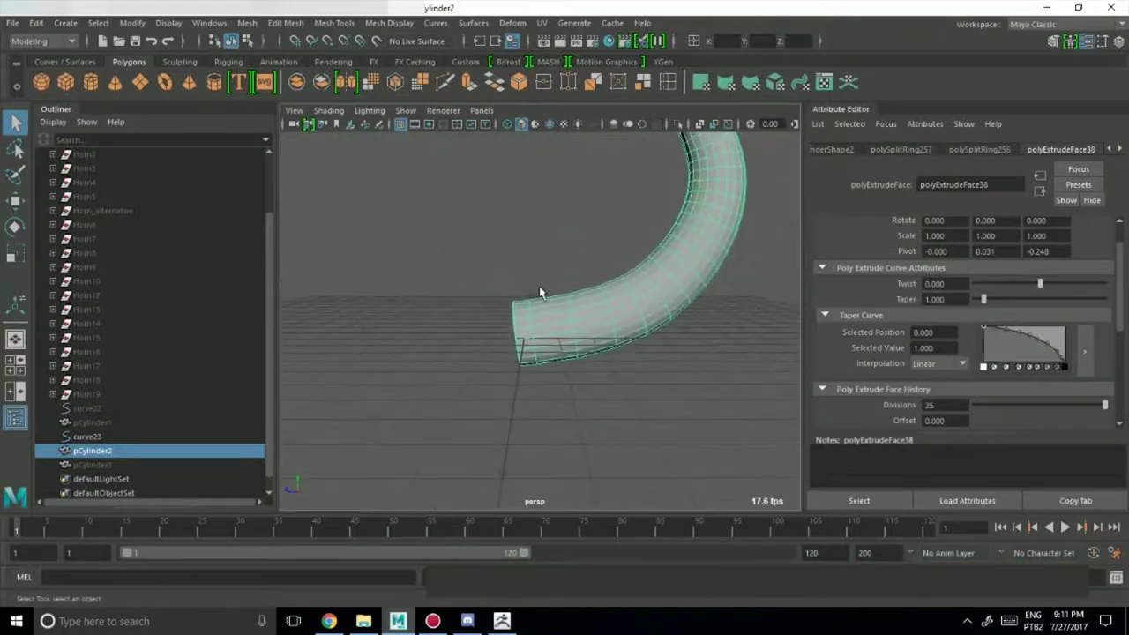
alt+middle_drag(532, 297, 526, 457)
alt+right_drag(526, 457, 742, 349)
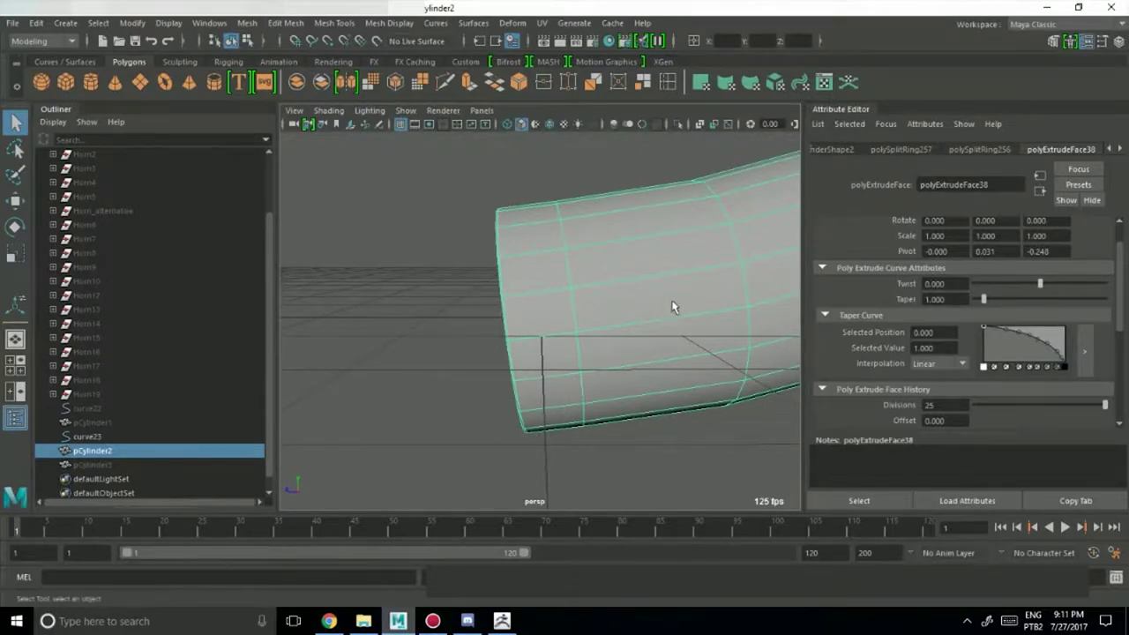
alt+drag(673, 307, 448, 401)
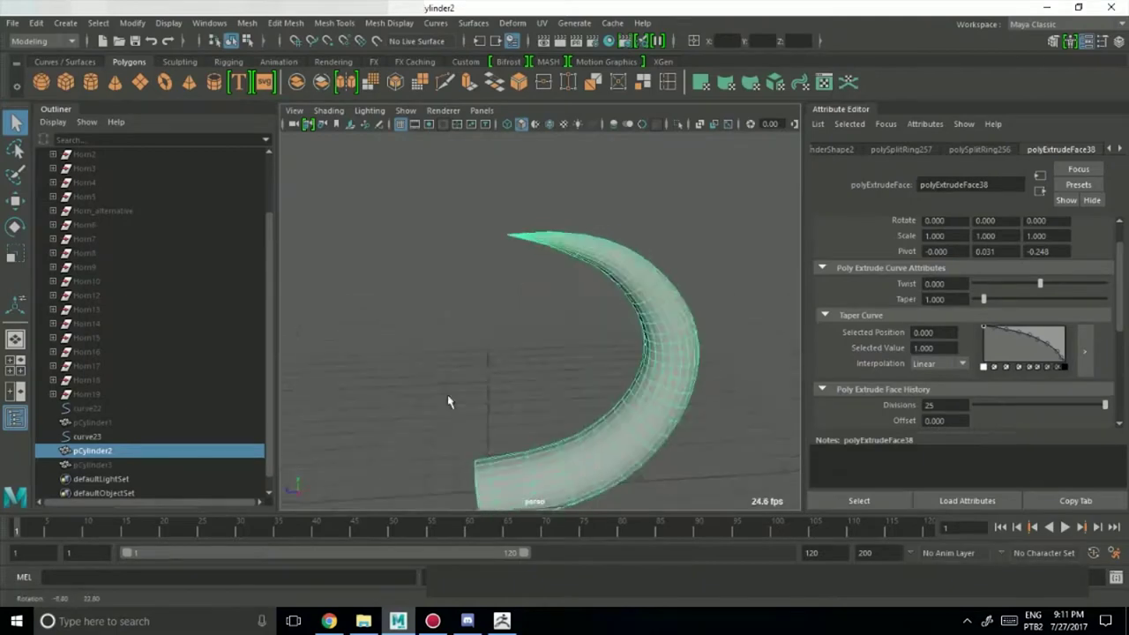
alt+middle_drag(492, 382, 522, 309)
Hide the finished horn pCylinder2 and show the five-sided cylinder pCylinder3 at the start of the curve.
click(521, 311)
click(133, 461)
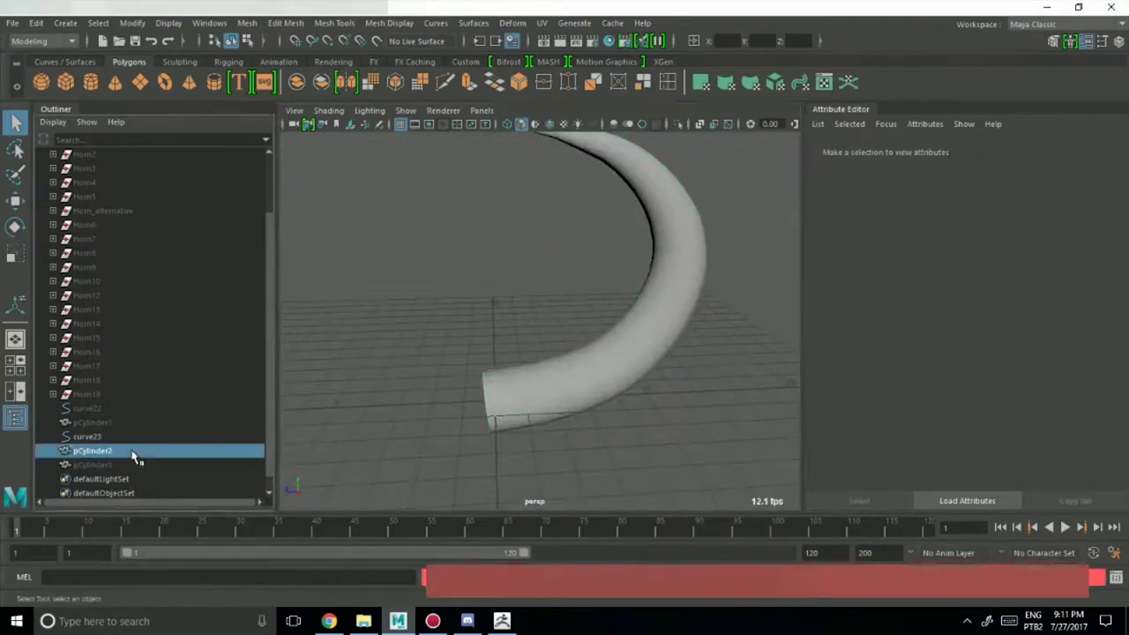
key(ctrl+h)
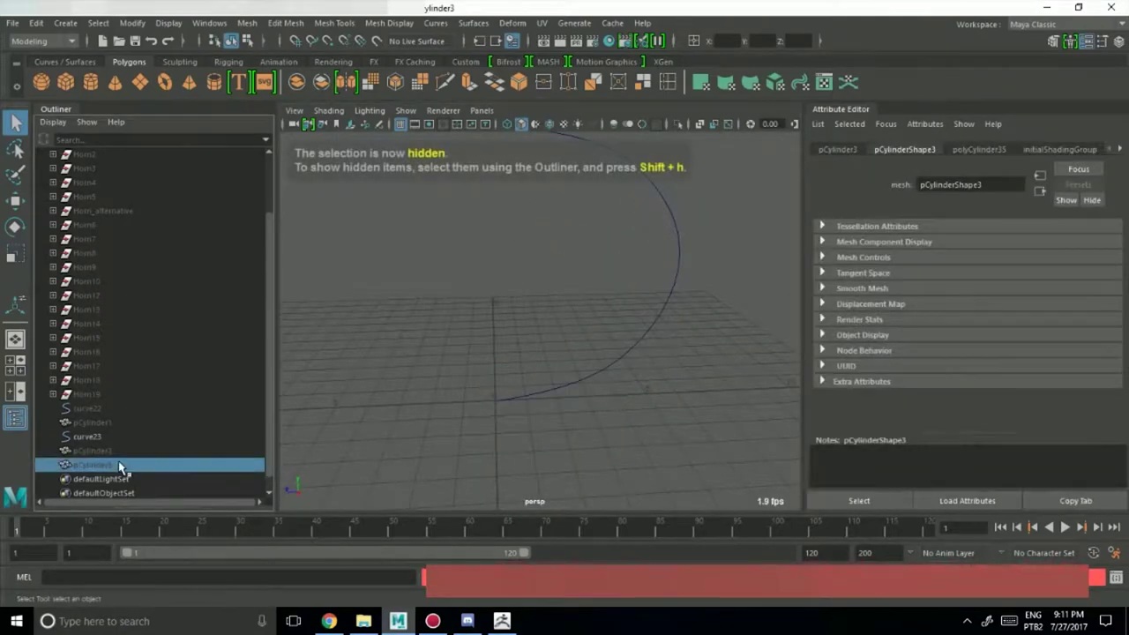
key(shift+h)
alt+drag(588, 441, 408, 315)
alt+right_drag(409, 315, 624, 328)
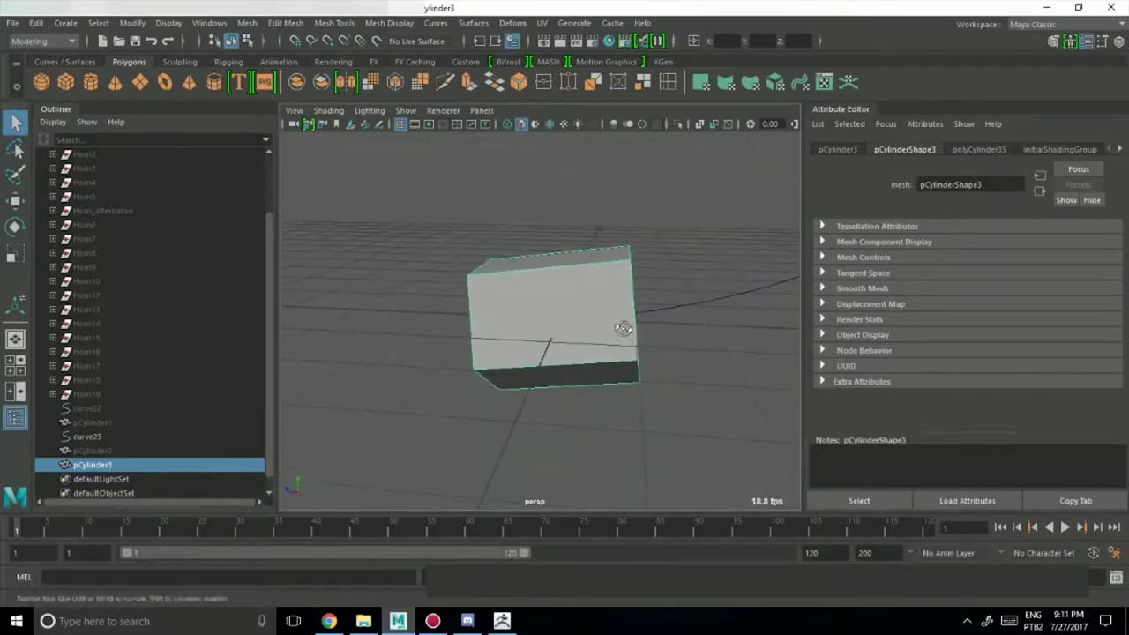
mouse_move(624, 329)
alt+mouse_down()
mouse_move(714, 327)
mouse_move(537, 318)
mouse_move(638, 348)
mouse_move(648, 332)
mouse_move(609, 322)
alt+mouse_up()
alt+right_drag(609, 322, 370, 299)
alt+middle_drag(673, 196, 659, 221)
alt+drag(532, 250, 556, 242)
scroll(530, 364, up, 5)
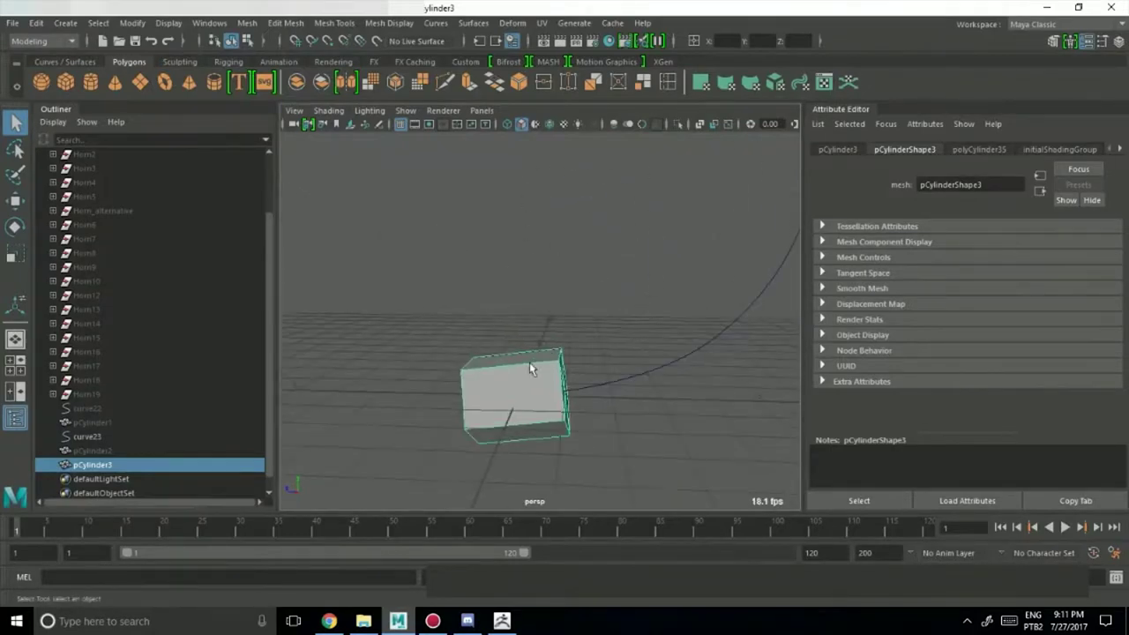
alt+drag(531, 368, 528, 336)
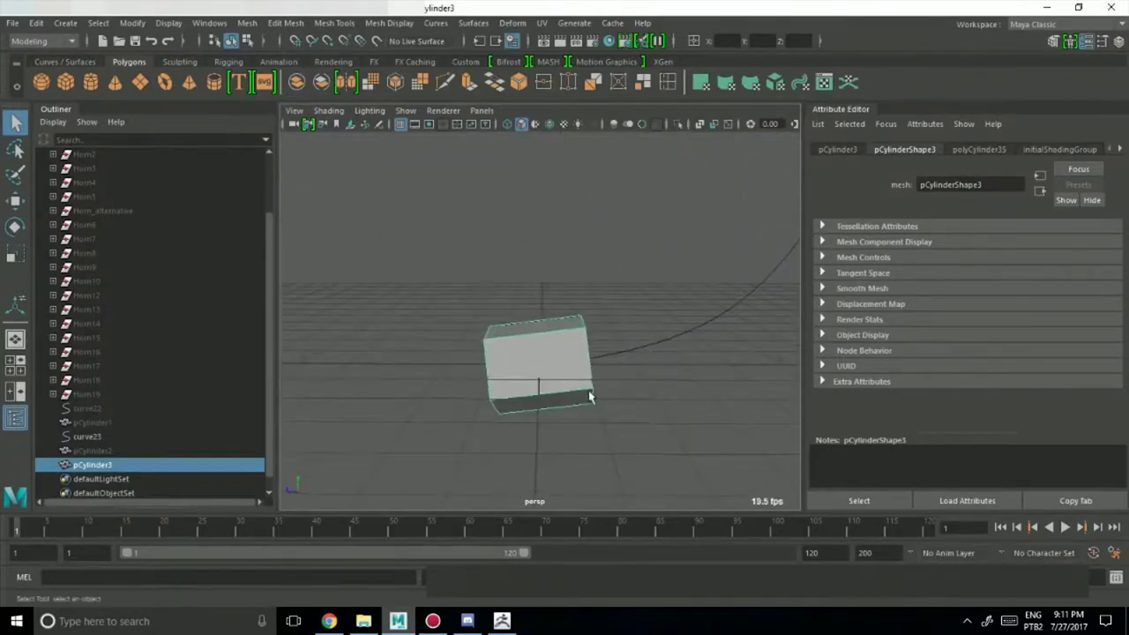
Try scaling the five-sided cylinder down along its length, and undo the scaling.
key(r)
drag(602, 362, 566, 362)
key(ctrl+z)
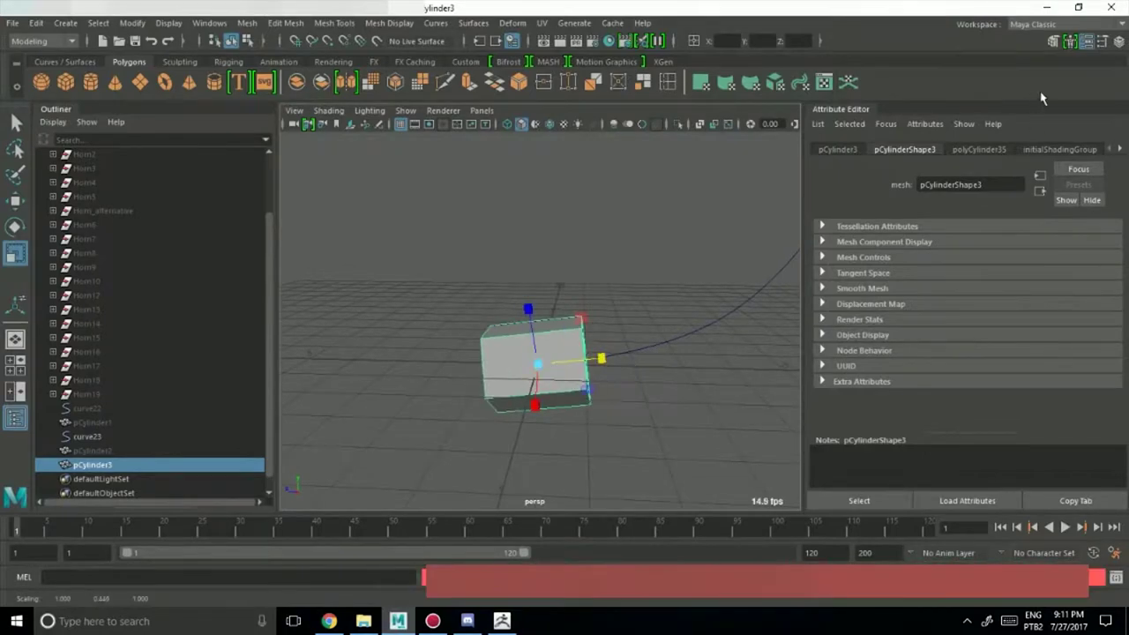
Set the five-sided cylinder's Height to 0.5 in its polyCylinder35 construction inputs.
click(1087, 42)
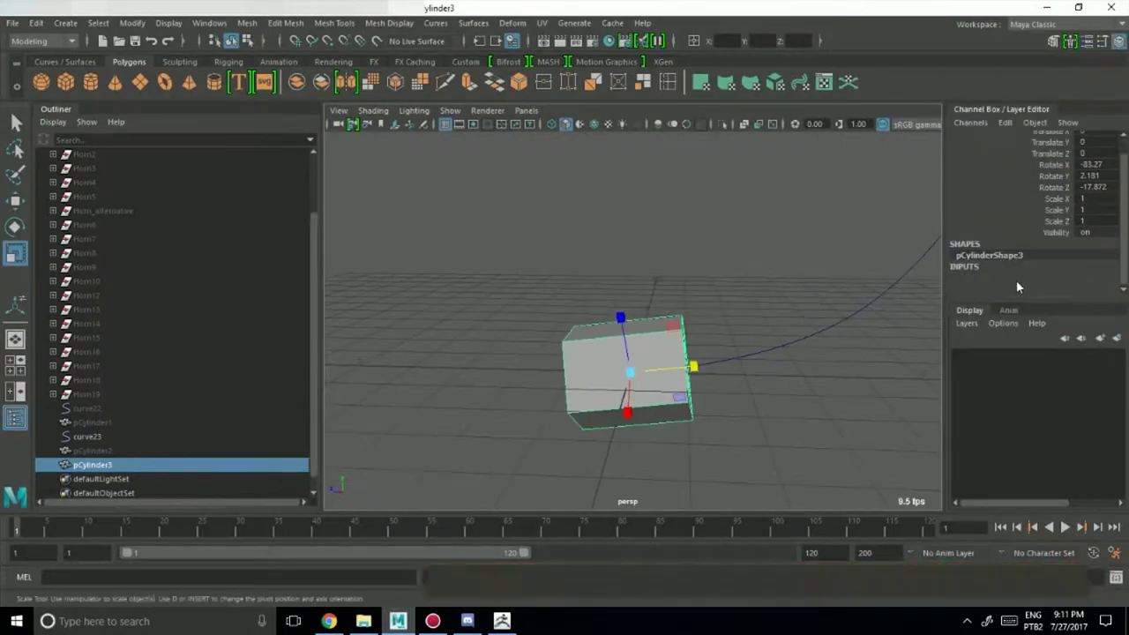
scroll(1024, 272, down, 3)
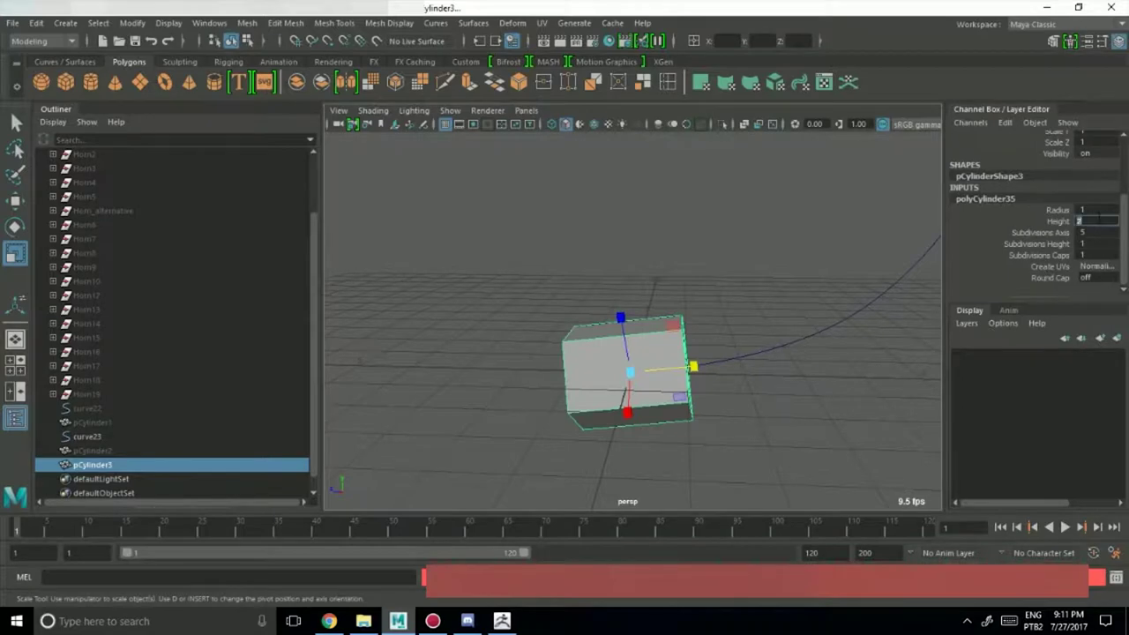
click(1099, 219)
text(0.5)
key(Return)
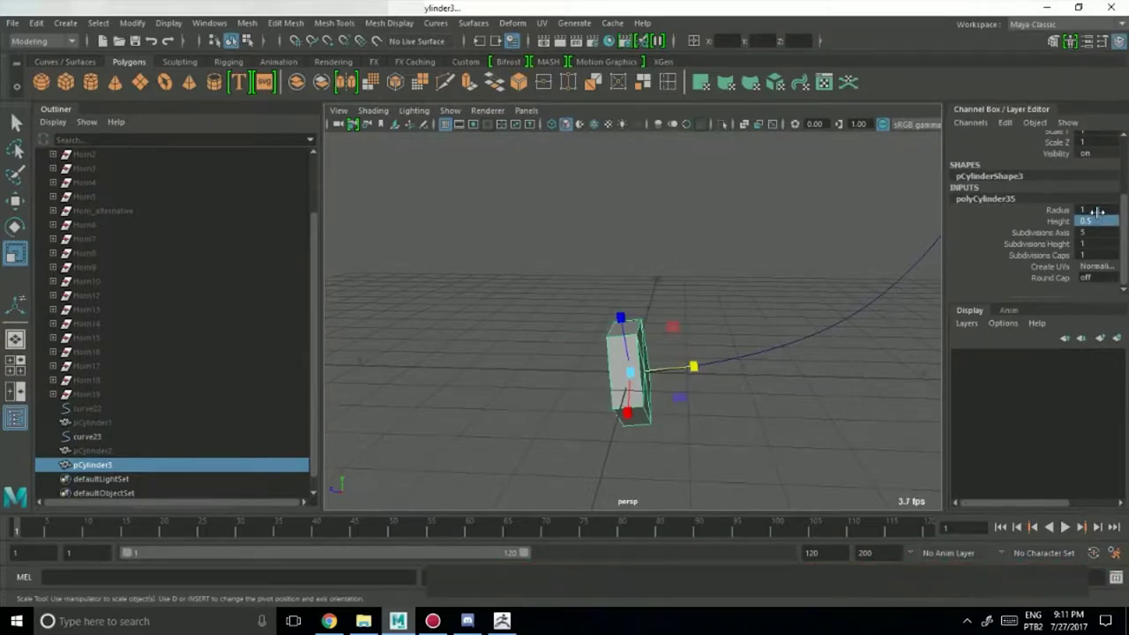
Set the five-sided cylinder's Radius to 2 and leave the Scale tool.
alt+drag(760, 319, 703, 293)
alt+middle_drag(703, 292, 689, 302)
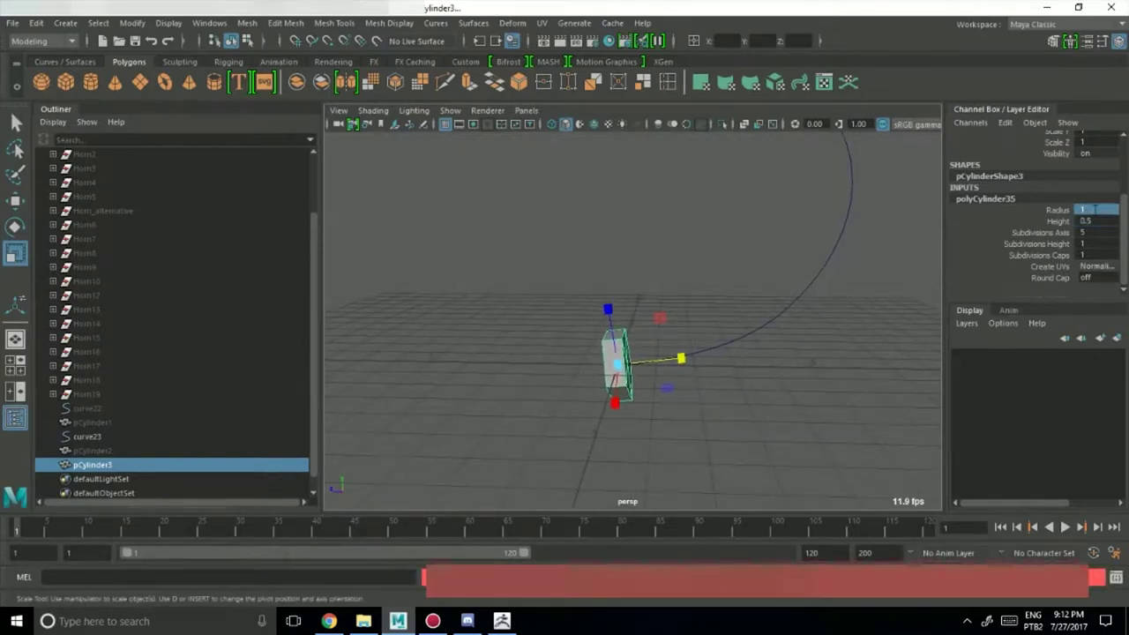
text(2)
key(Return)
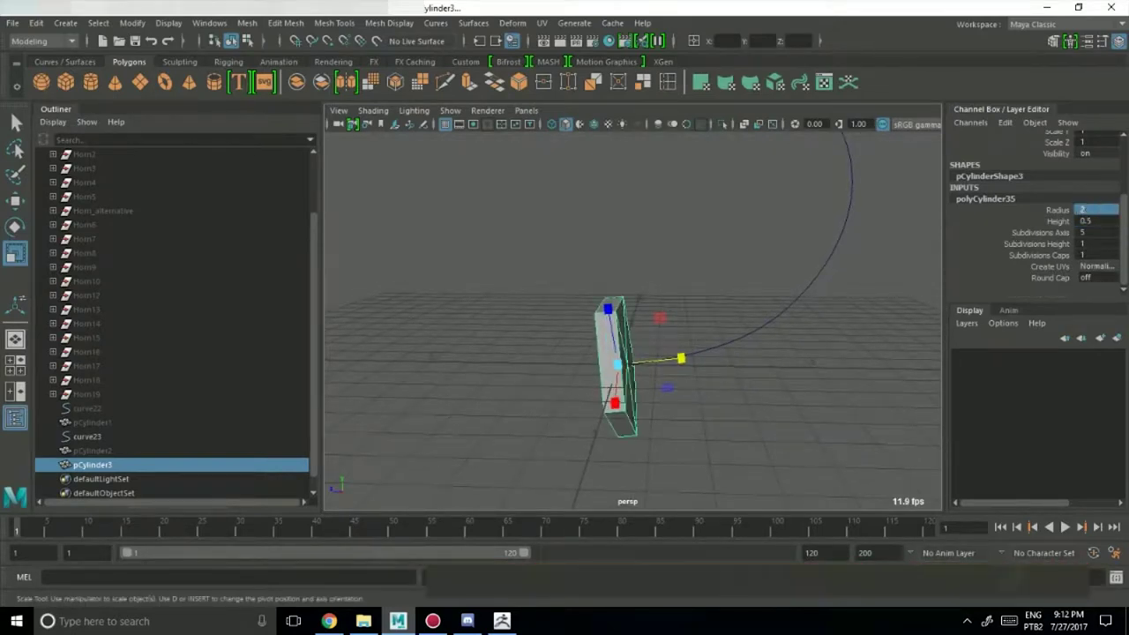
alt+drag(580, 407, 698, 294)
alt+middle_drag(656, 338, 635, 390)
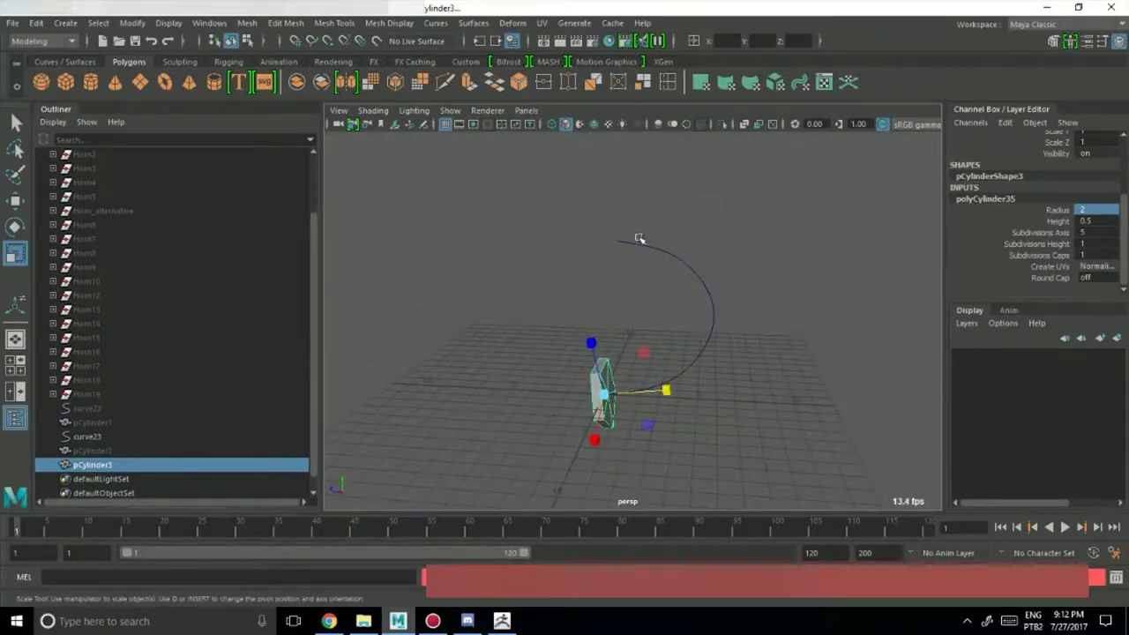
alt+drag(619, 249, 603, 255)
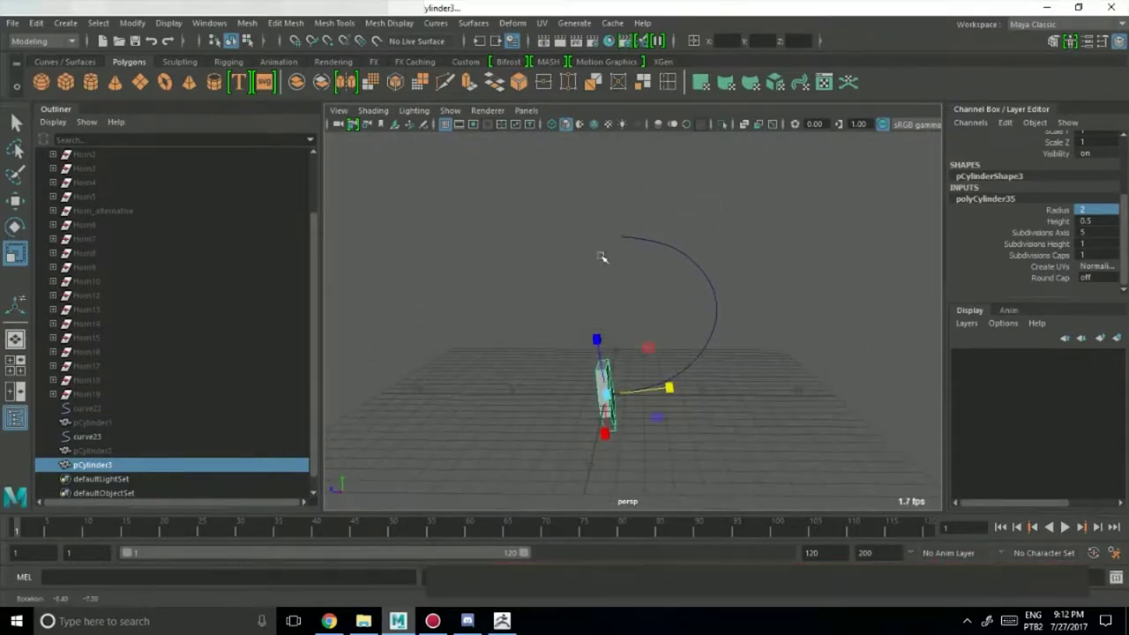
key(q)
Extrude the five-sided cylinder's cap faces on the curve side along curve23 with 25 divisions.
alt+drag(608, 310, 555, 326)
alt+middle_drag(564, 331, 585, 272)
alt+drag(585, 273, 530, 304)
alt+right_drag(467, 326, 514, 406)
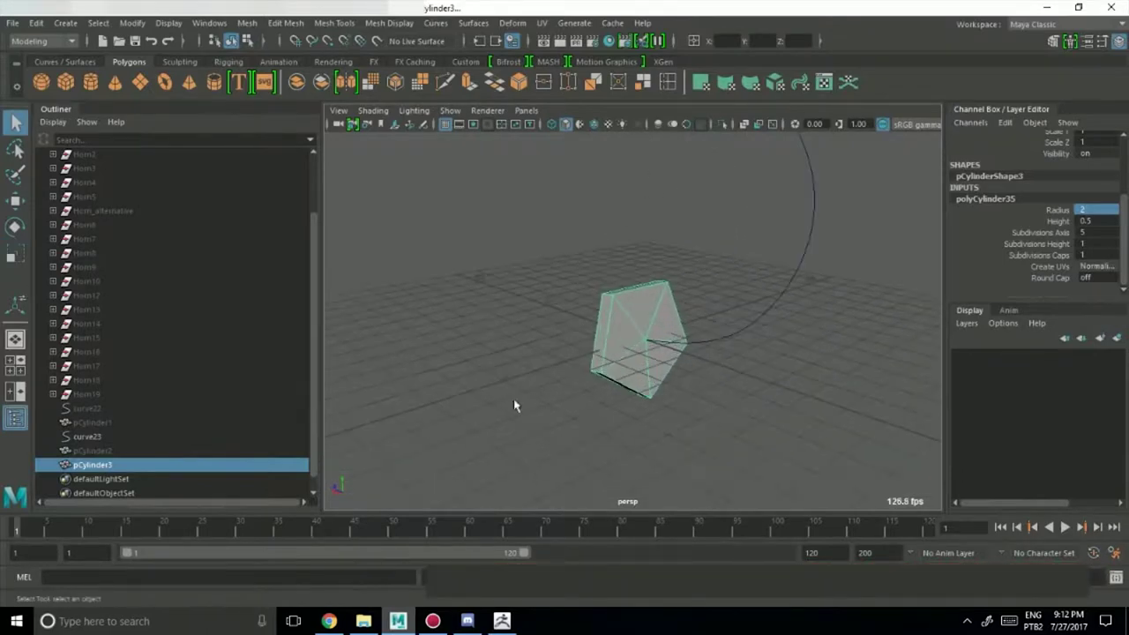
right_drag(618, 341, 618, 252)
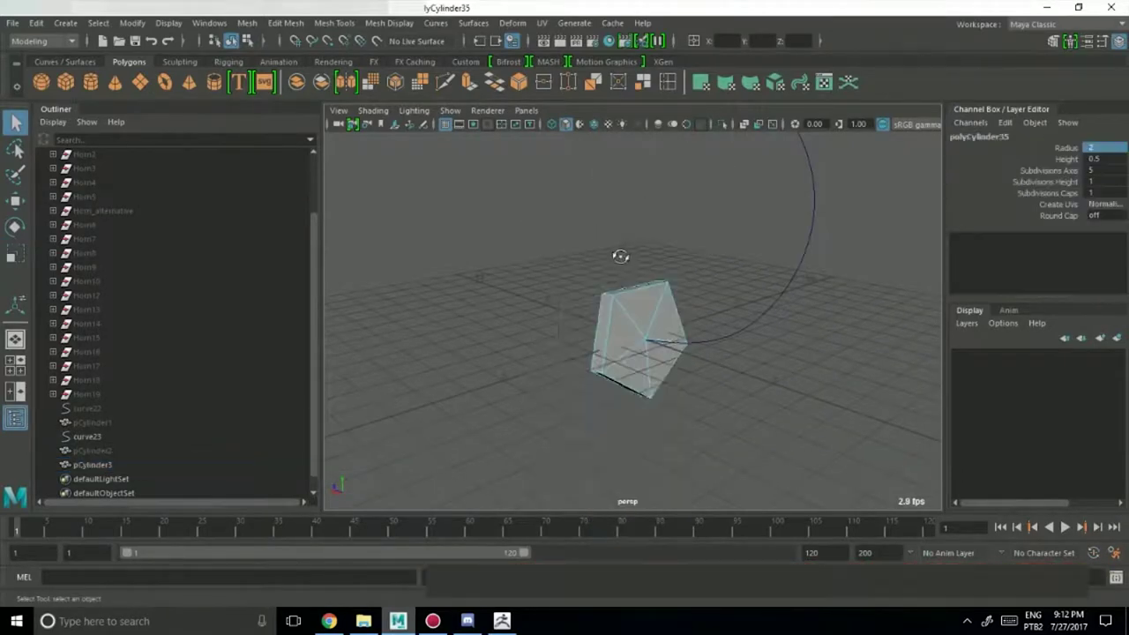
click(642, 305)
click(642, 305)
shift+click(632, 369)
shift+click(623, 342)
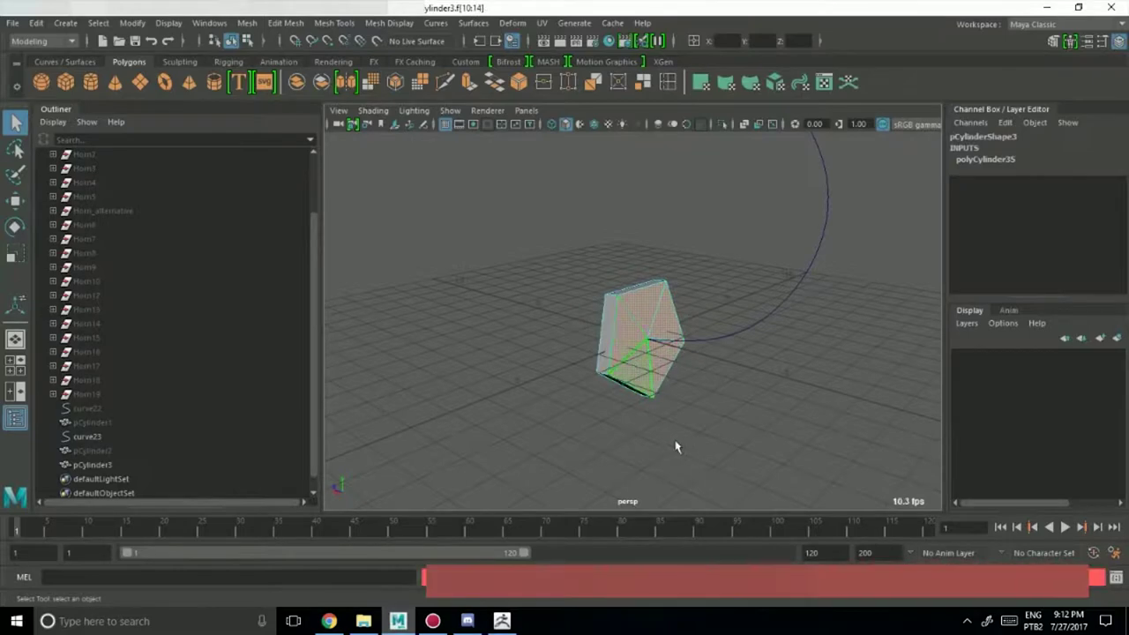
alt+drag(676, 447, 757, 440)
shift+click(776, 310)
alt+middle_drag(780, 223, 719, 281)
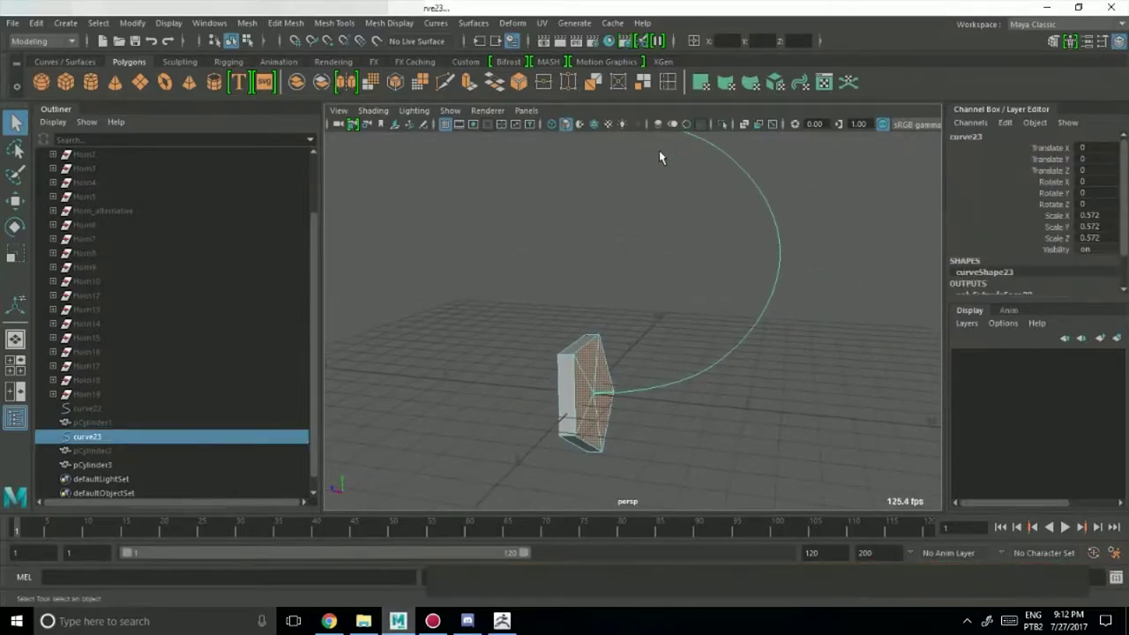
click(468, 82)
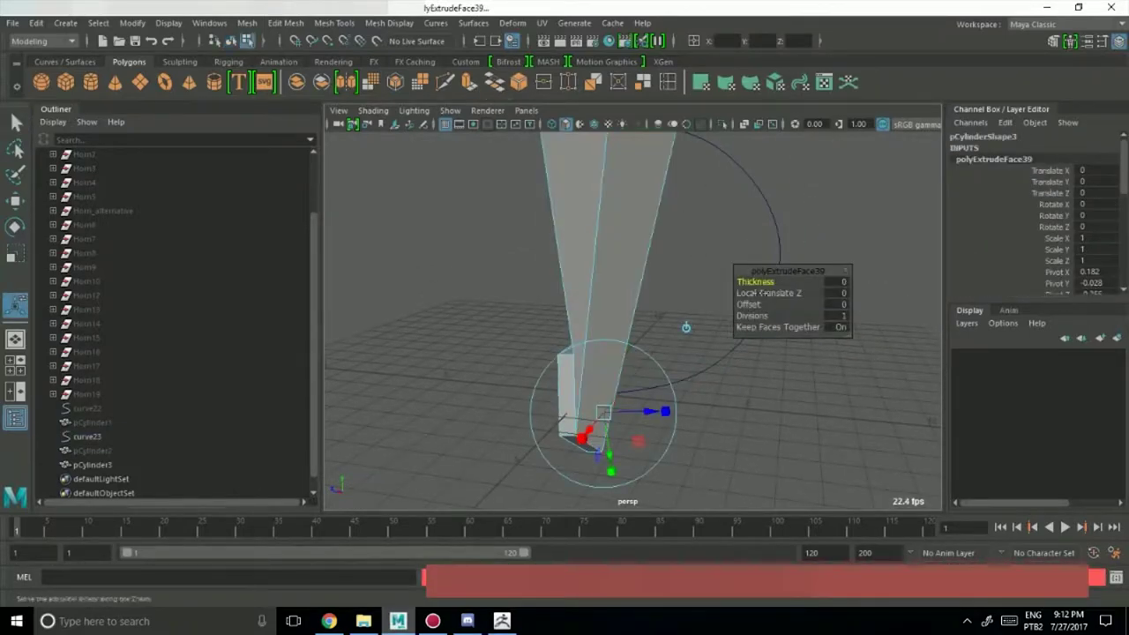
drag(755, 316, 983, 318)
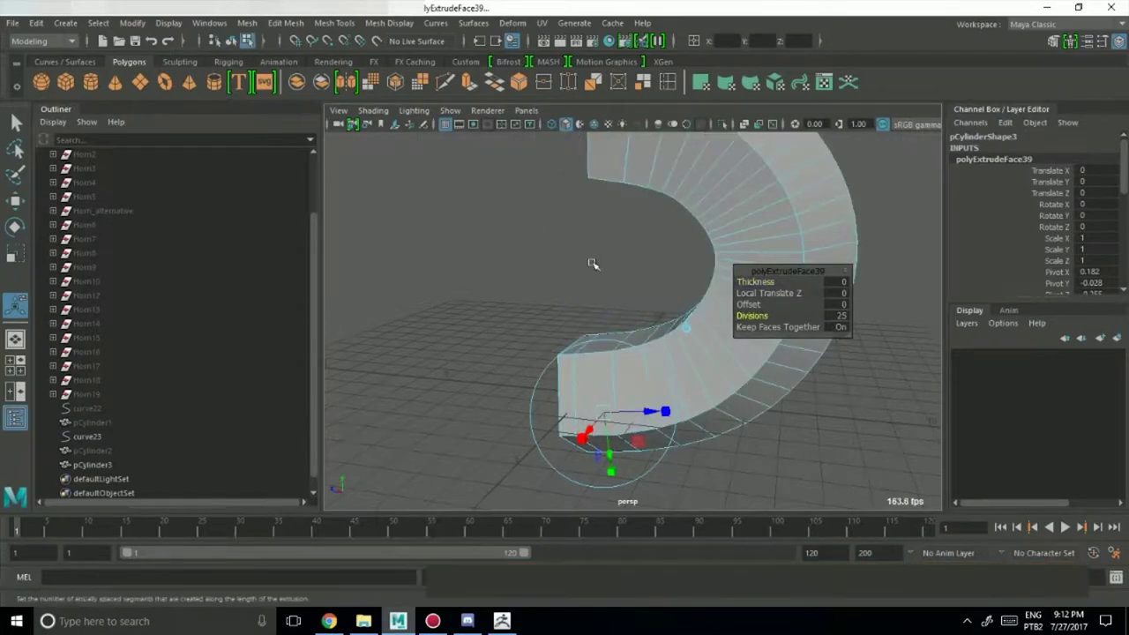
Return pCylinder3 to object mode and set the Taper of its polyExtrudeFace39 extrusion to 0.
alt+drag(592, 264, 627, 270)
key(q)
right_drag(758, 277, 789, 202)
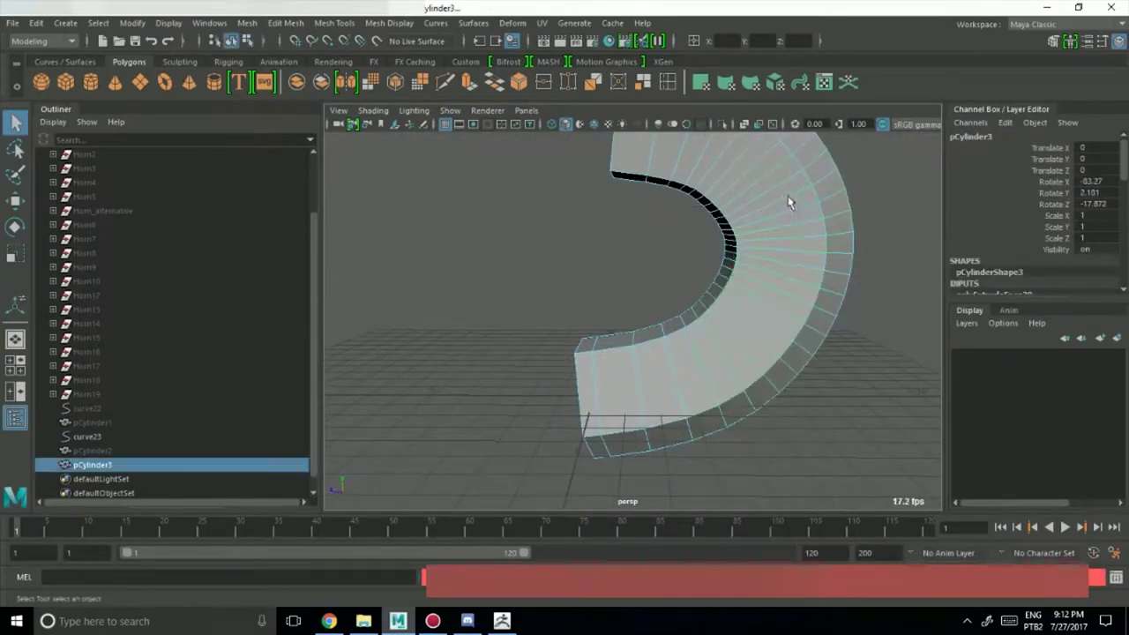
alt+drag(796, 290, 648, 347)
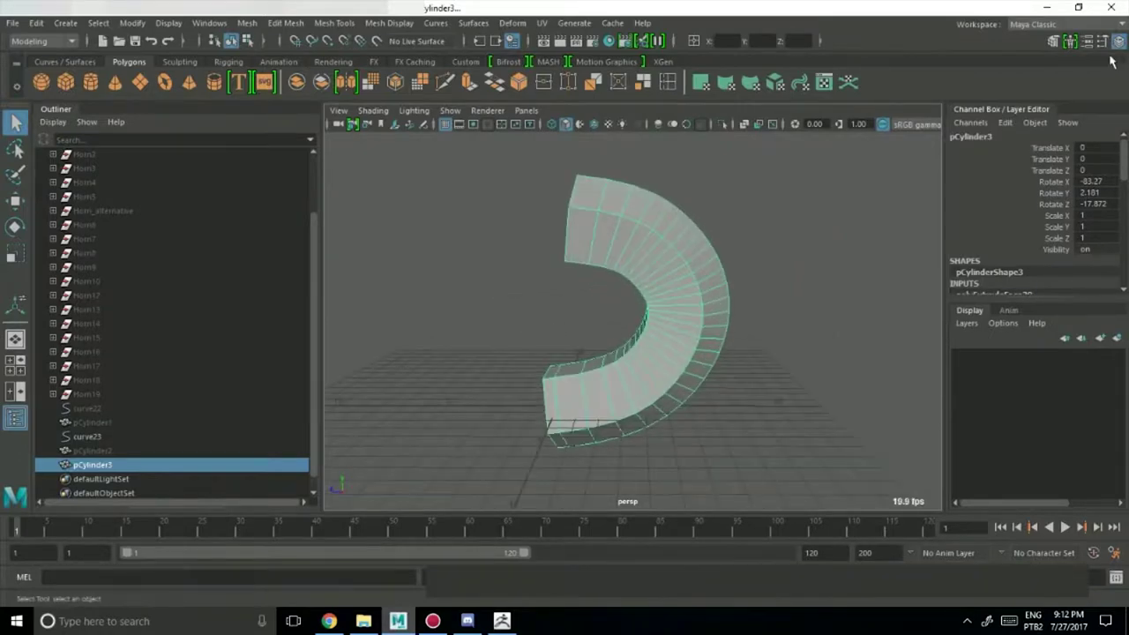
click(1118, 42)
click(1088, 42)
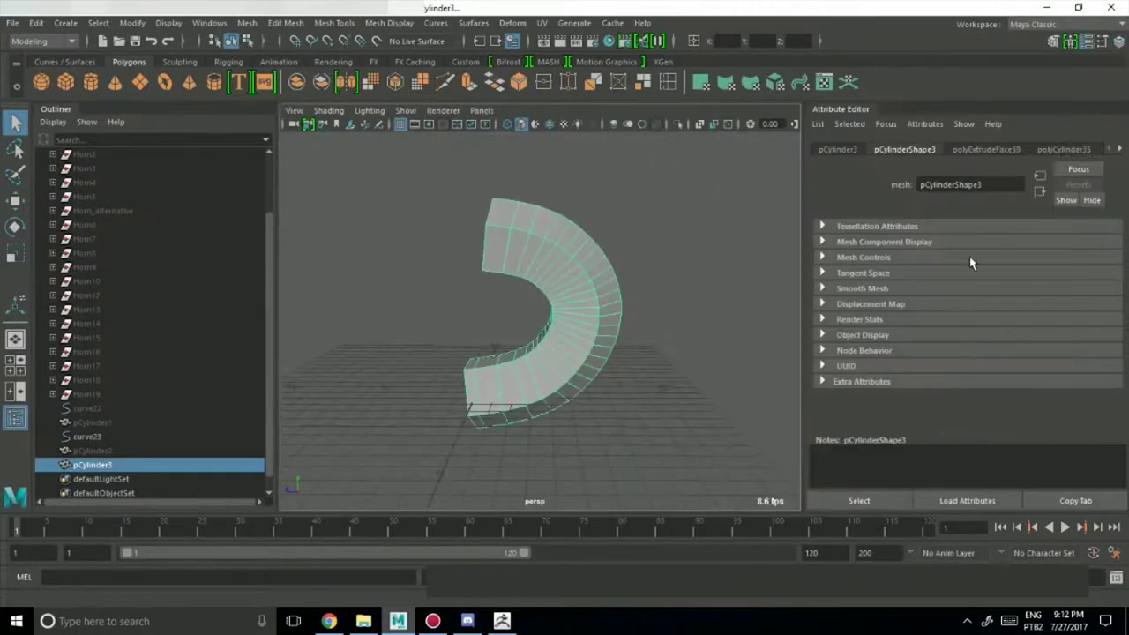
click(988, 149)
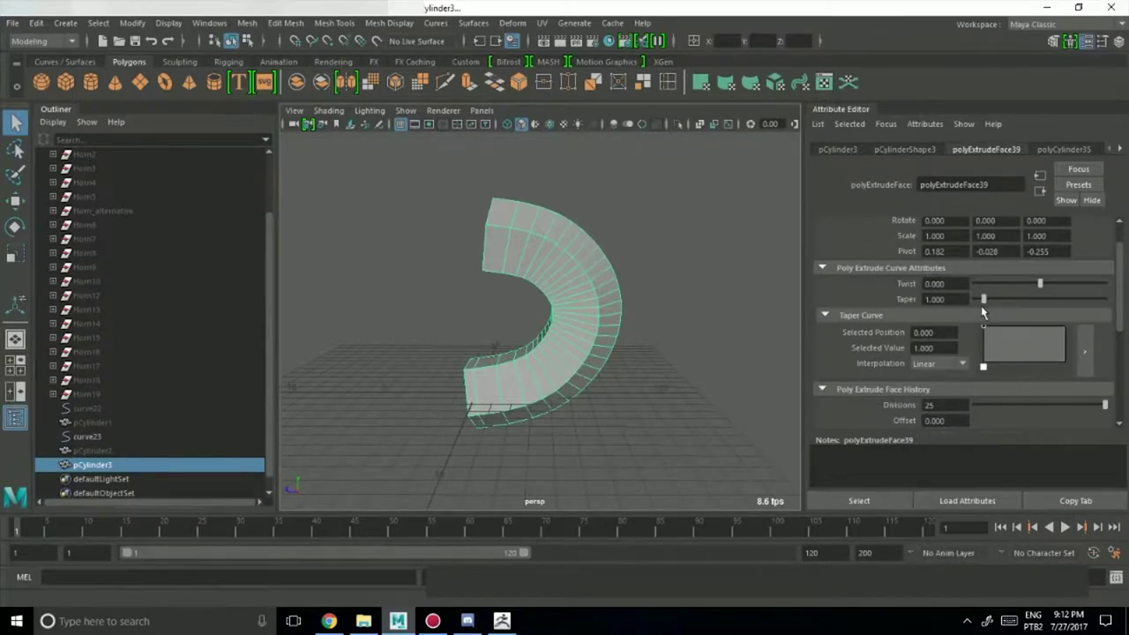
drag(985, 305, 958, 301)
alt+drag(441, 288, 456, 347)
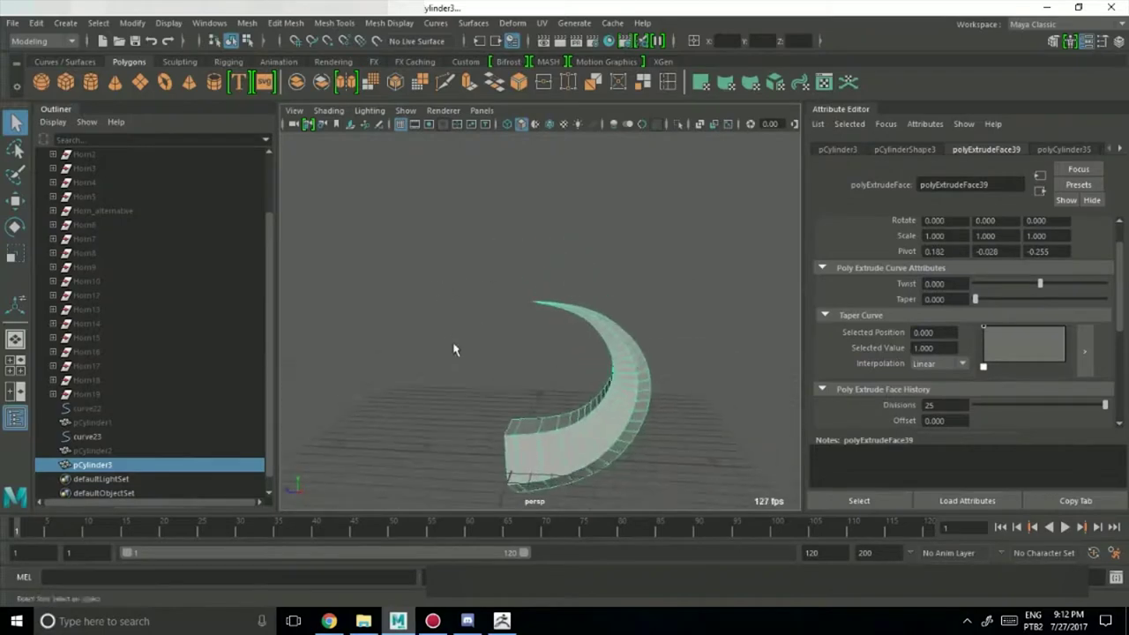
alt+right_drag(456, 347, 588, 270)
alt+drag(587, 270, 580, 294)
Examine the tapered five-sided horn from several sides with and without smooth preview, ending in the unsmoothed display.
click(541, 341)
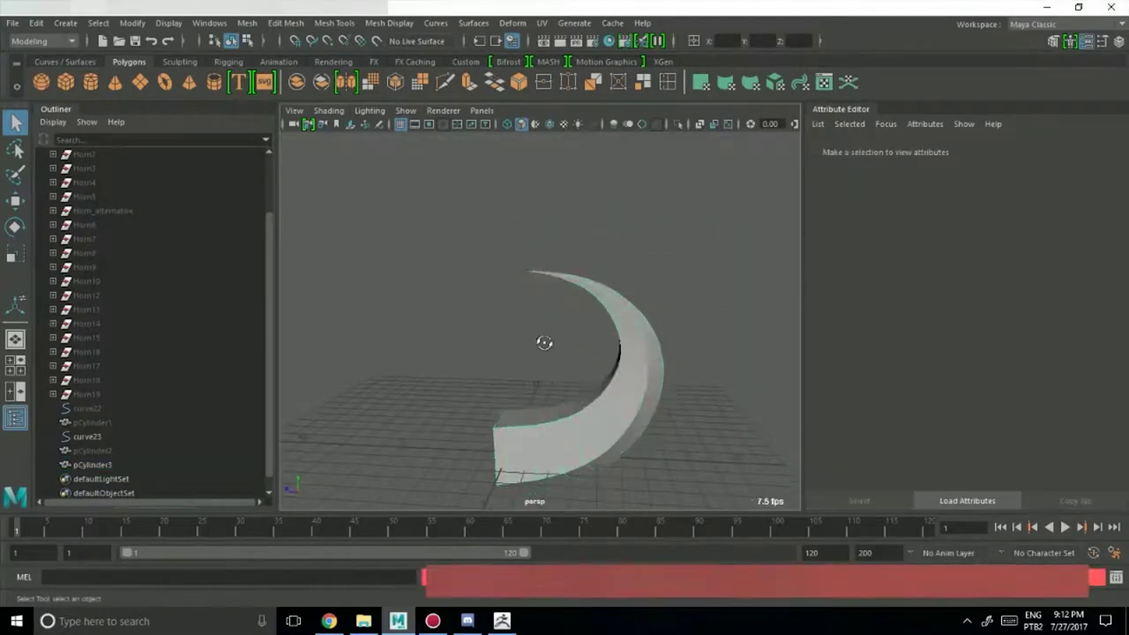
alt+drag(542, 341, 598, 320)
click(622, 327)
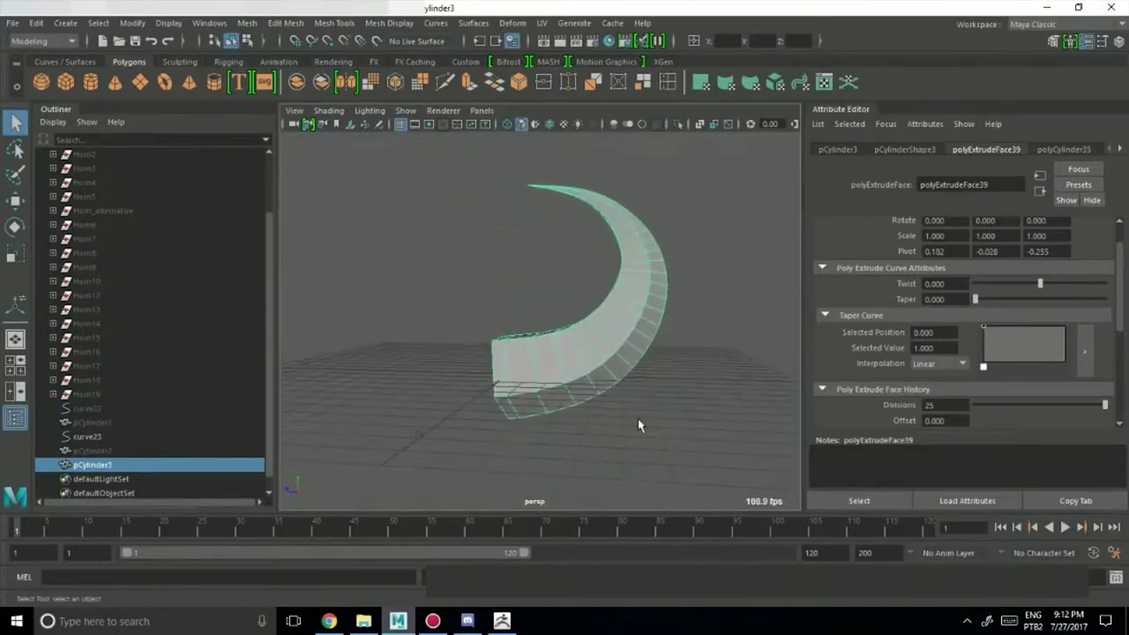
alt+drag(640, 425, 521, 345)
click(681, 441)
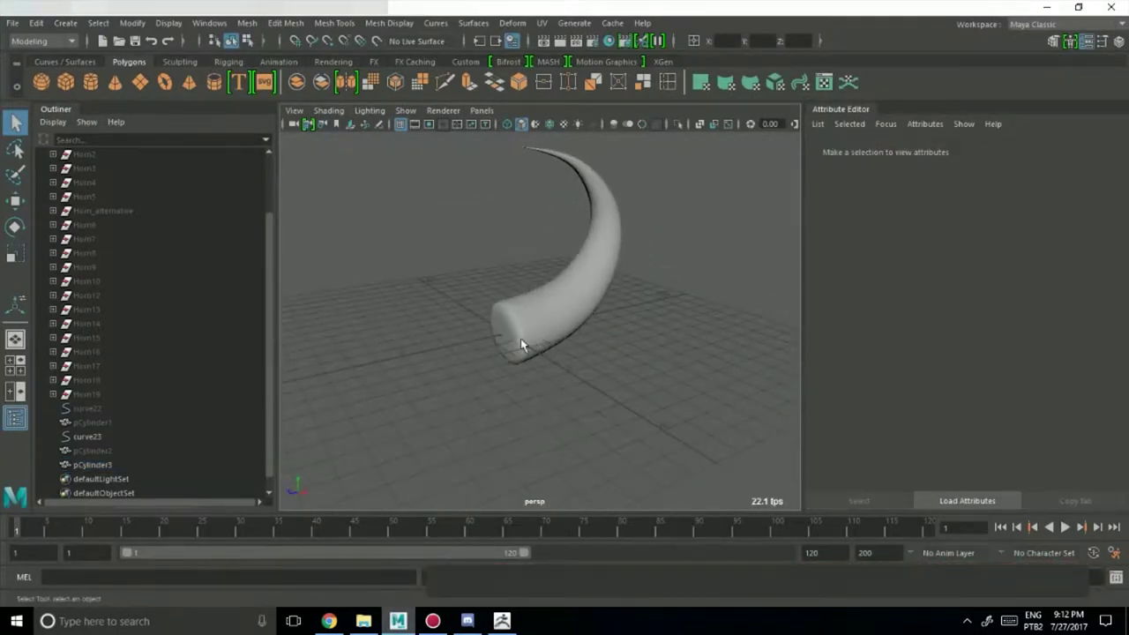
alt+middle_drag(520, 345, 554, 411)
alt+right_drag(345, 444, 476, 432)
alt+drag(565, 424, 520, 418)
click(578, 413)
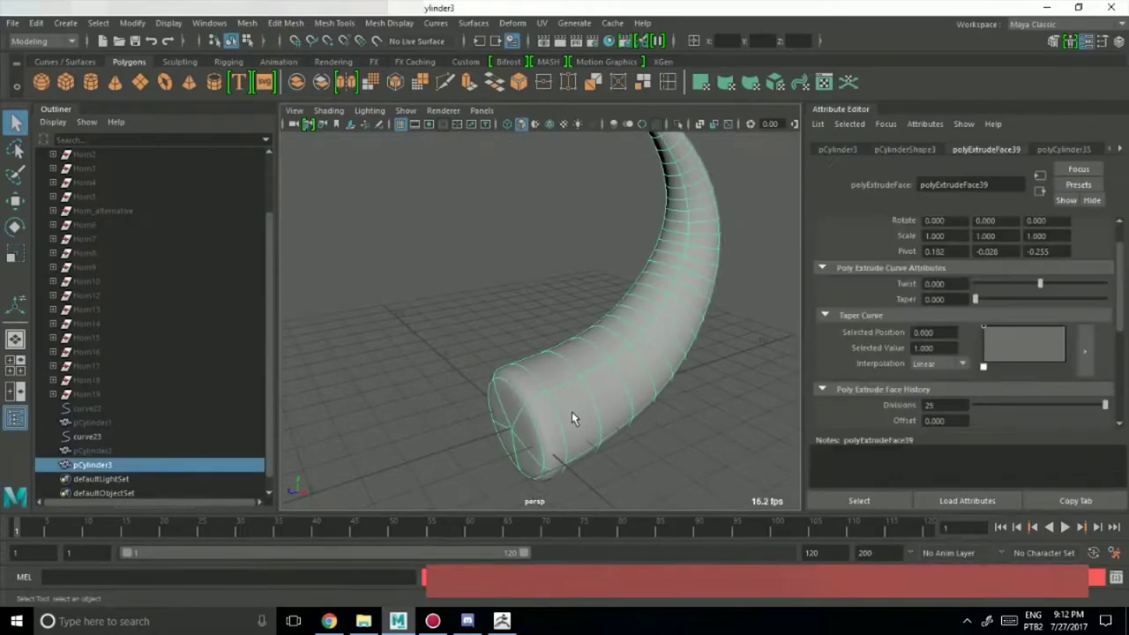
key(1)
key(3)
alt+drag(630, 444, 283, 351)
click(635, 419)
click(578, 388)
key(1)
Insert an edge loop around pCylinder3 close to the rim of its wide end.
click(669, 82)
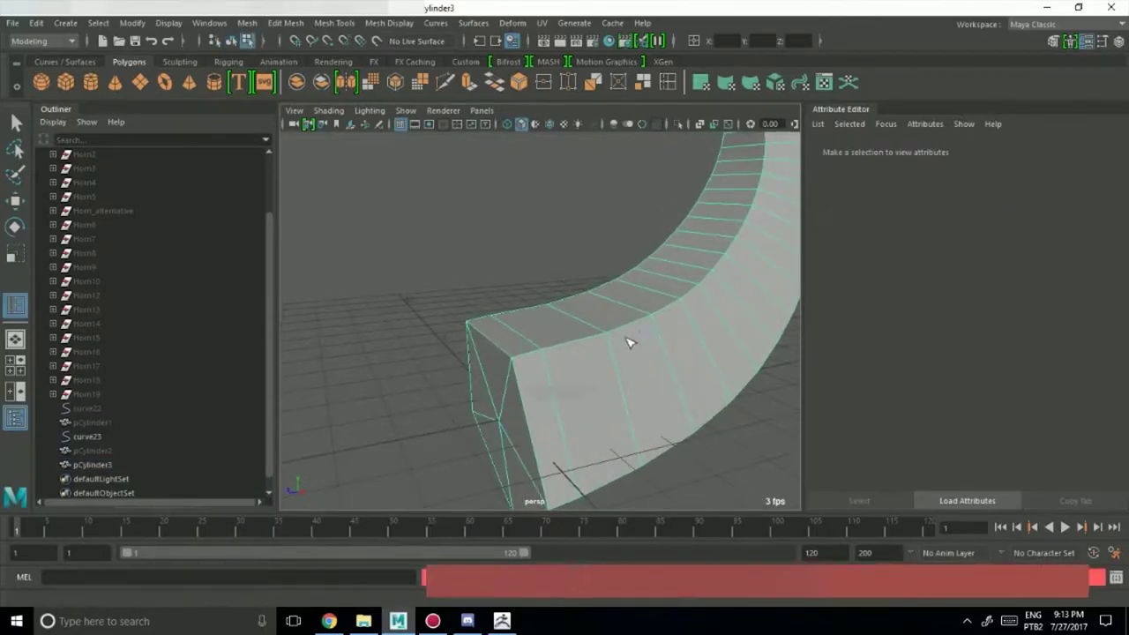
alt+drag(627, 340, 310, 396)
alt+drag(399, 376, 452, 354)
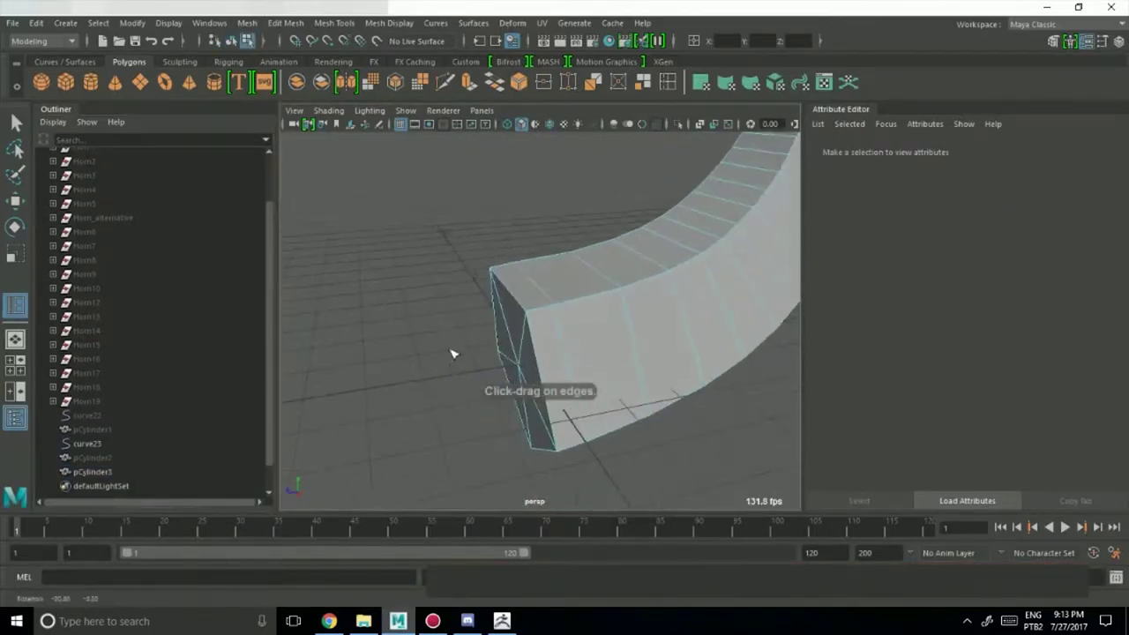
click(286, 23)
mouse_move(326, 22)
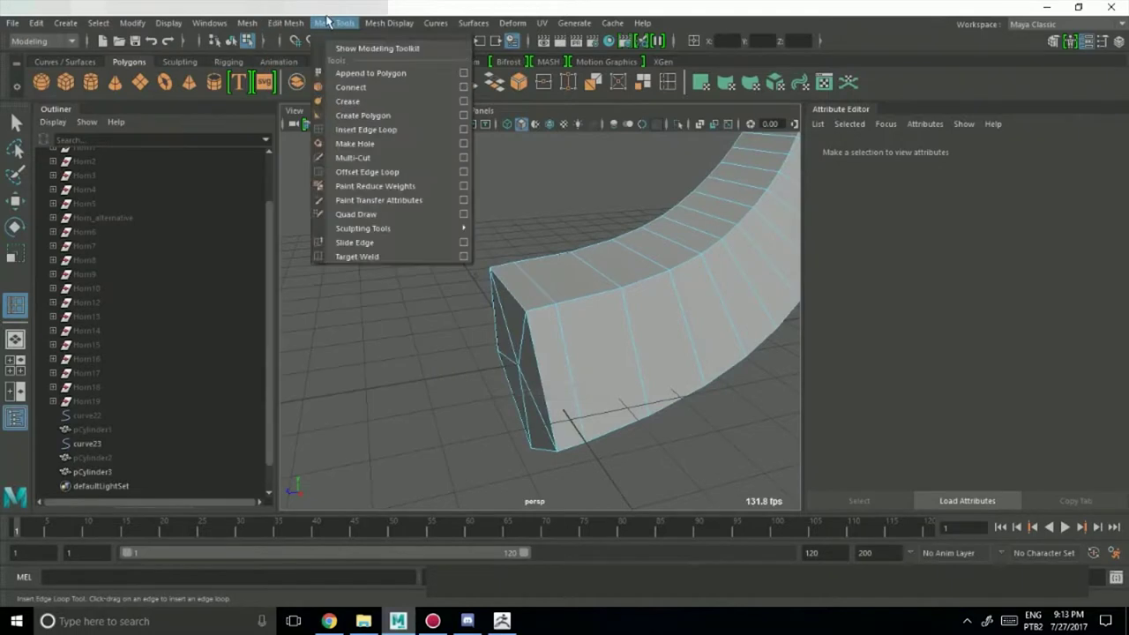
click(416, 129)
scroll(600, 292, up, 5)
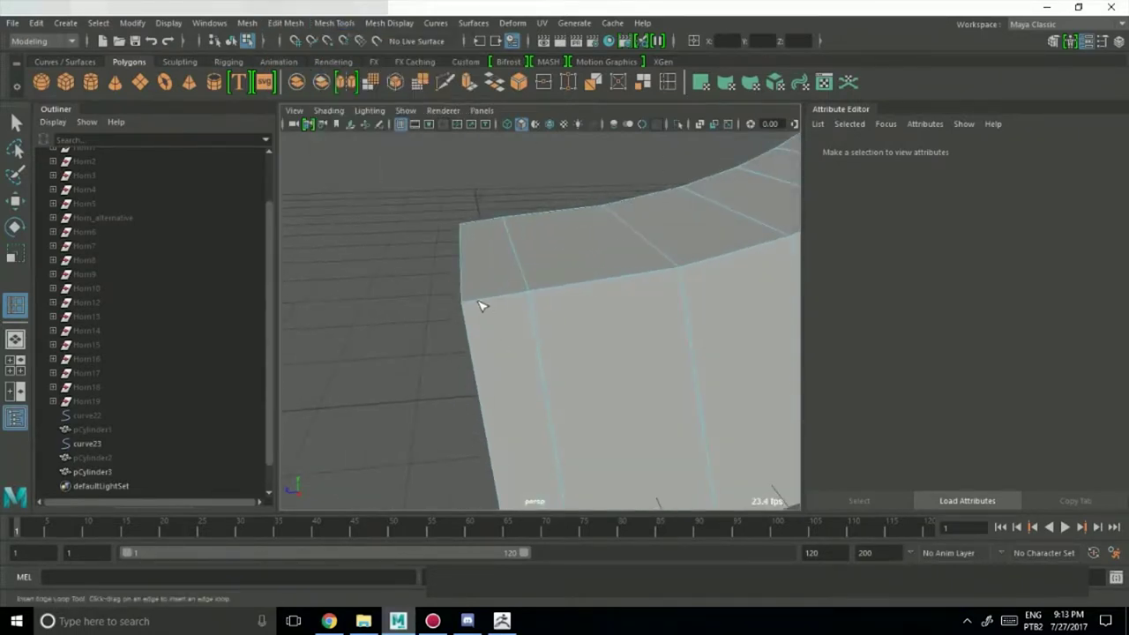
drag(468, 304, 464, 306)
mouse_move(464, 305)
alt+mouse_down()
mouse_move(570, 326)
mouse_move(471, 320)
alt+mouse_up()
scroll(542, 375, up, 3)
alt+drag(541, 376, 595, 290)
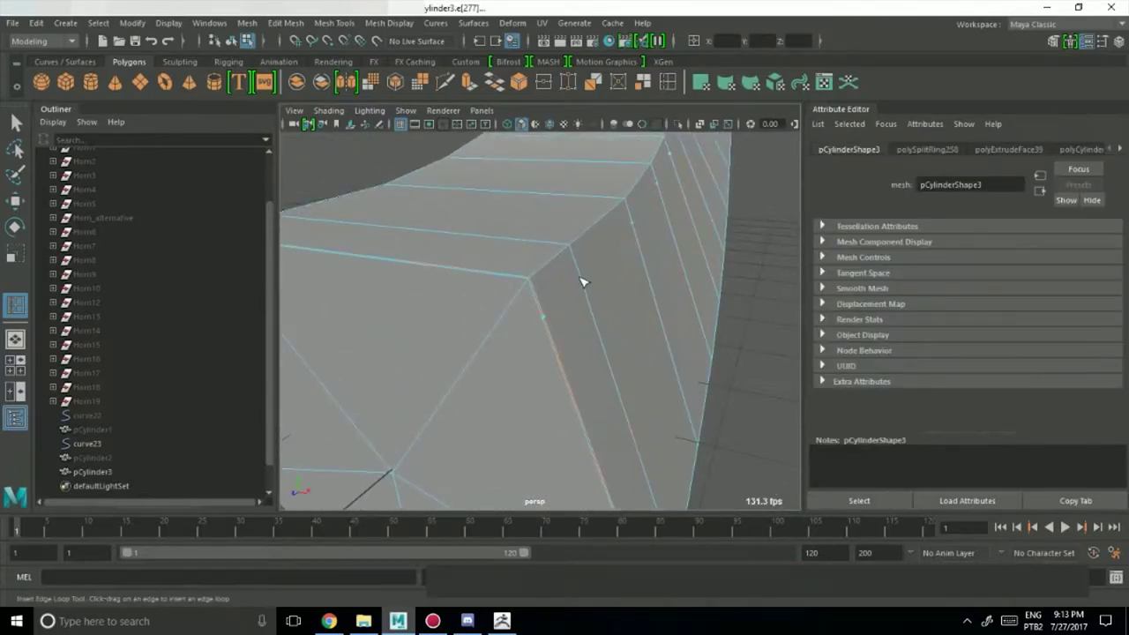
Insert edge loops close to both sides of the first lengthwise corner edge of the five-sided horn.
click(570, 253)
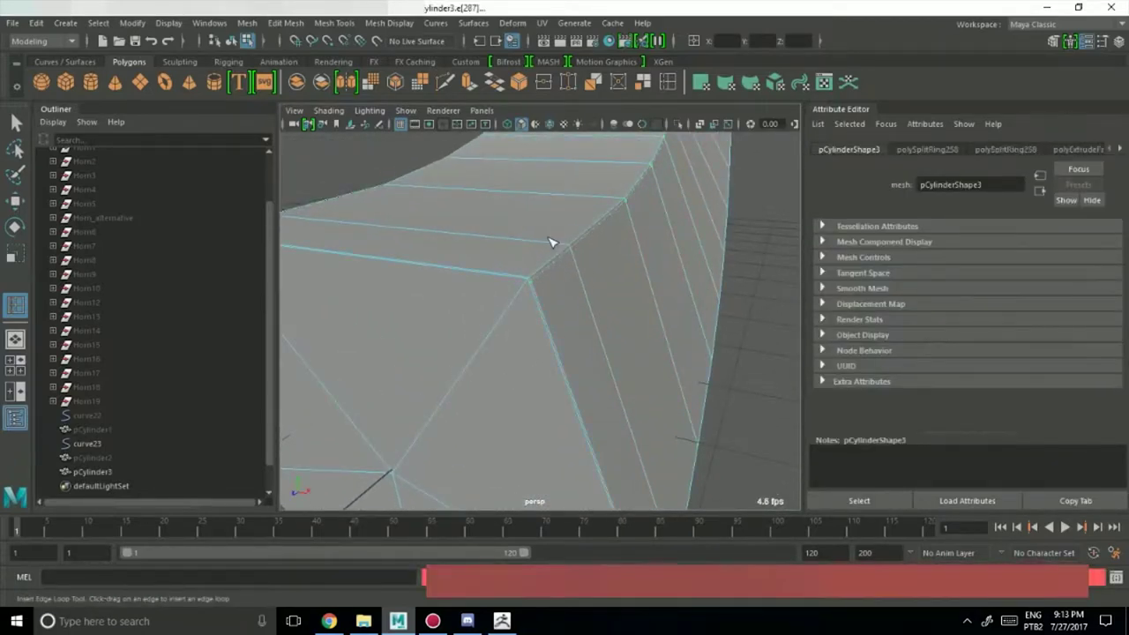
drag(554, 246, 566, 249)
alt+drag(502, 300, 648, 297)
alt+middle_drag(649, 298, 686, 300)
alt+drag(687, 304, 556, 276)
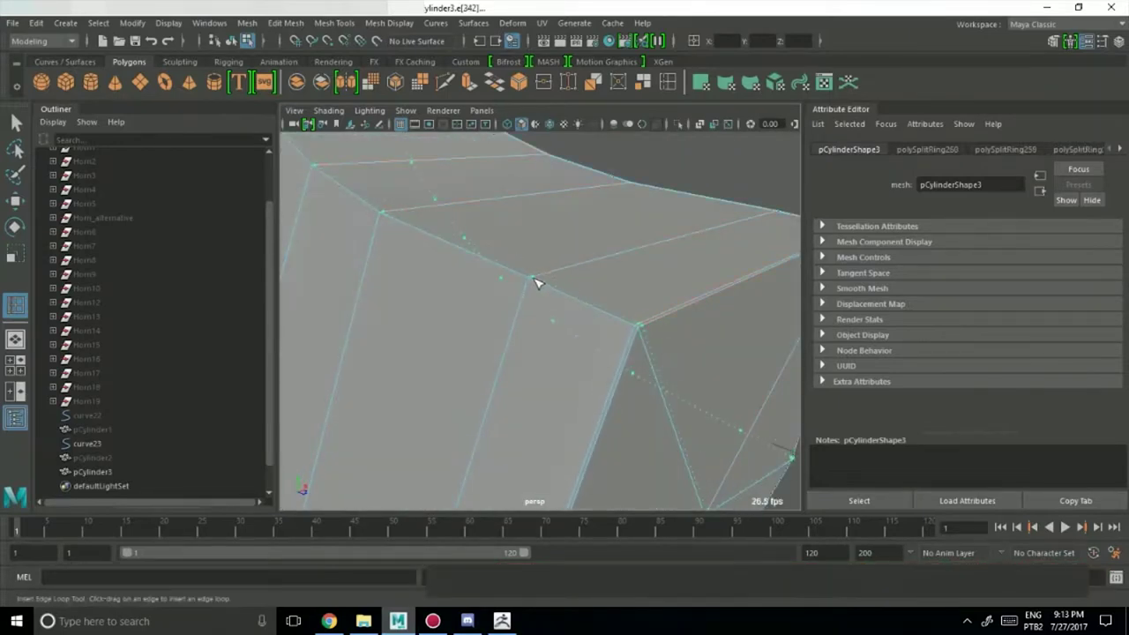
Insert further edge loops tight against the neighbouring lengthwise corner edges of the horn.
click(533, 283)
alt+drag(543, 340, 574, 334)
click(635, 367)
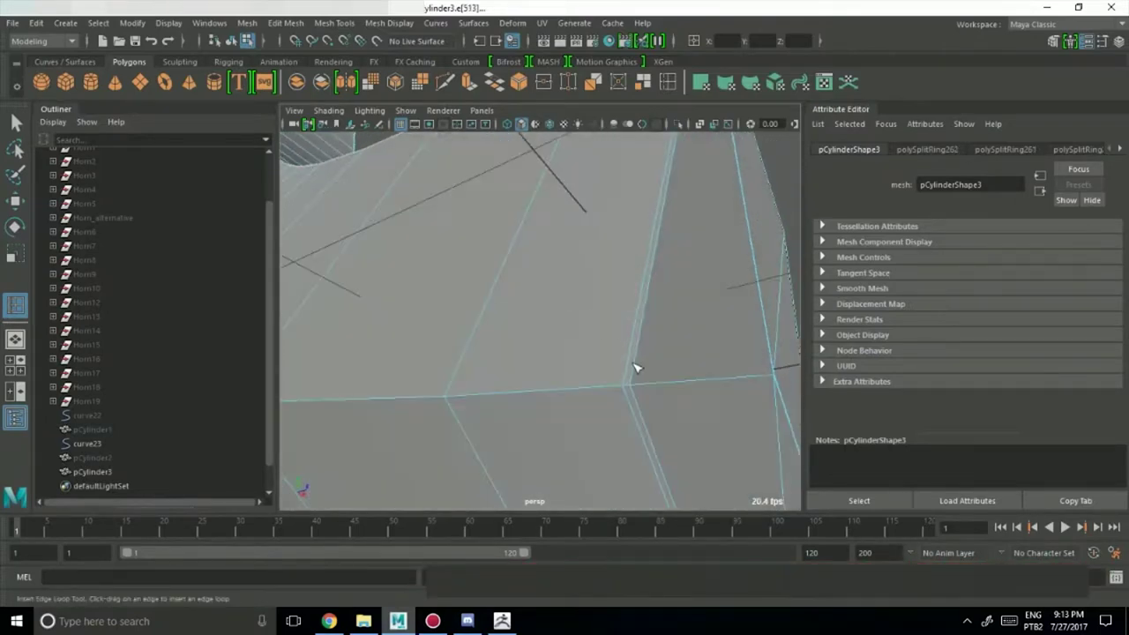
click(627, 382)
click(628, 390)
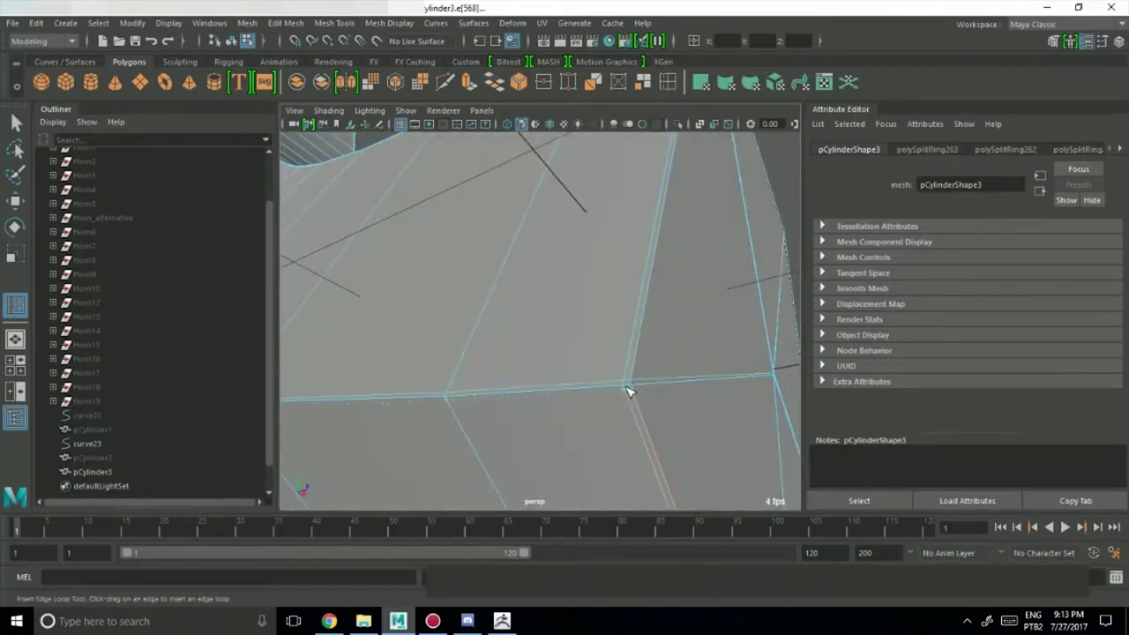
Insert edge loops on both sides of the next unsupported lengthwise corner edge of the horn.
alt+right_drag(769, 433, 512, 384)
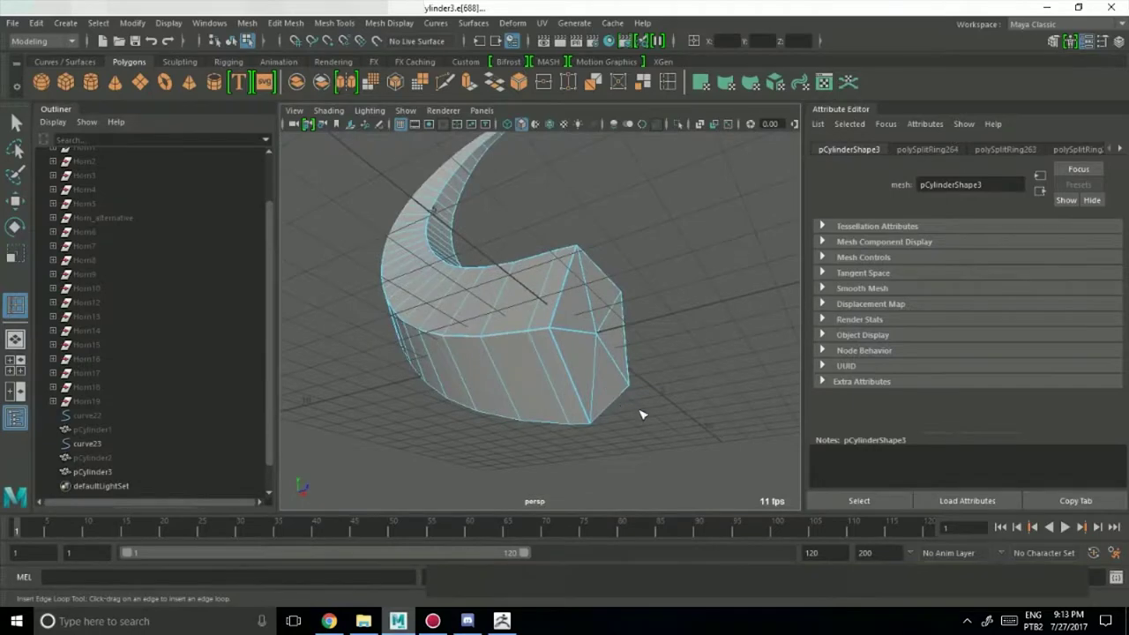
alt+drag(743, 426, 401, 359)
alt+right_drag(401, 358, 597, 396)
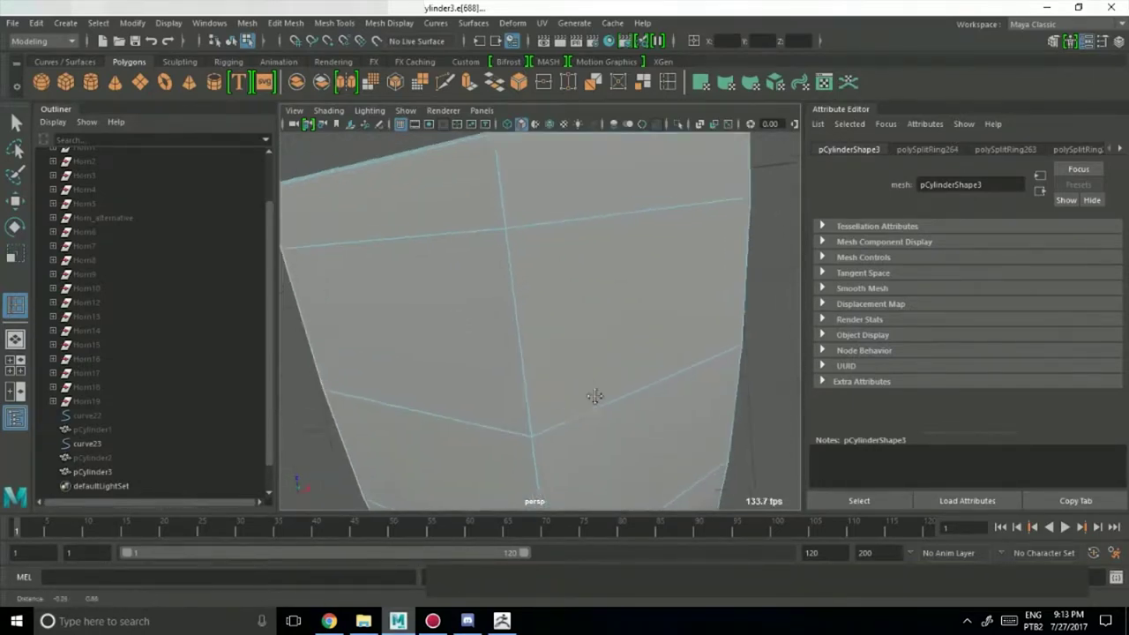
alt+middle_drag(485, 322, 537, 442)
alt+right_drag(537, 441, 620, 439)
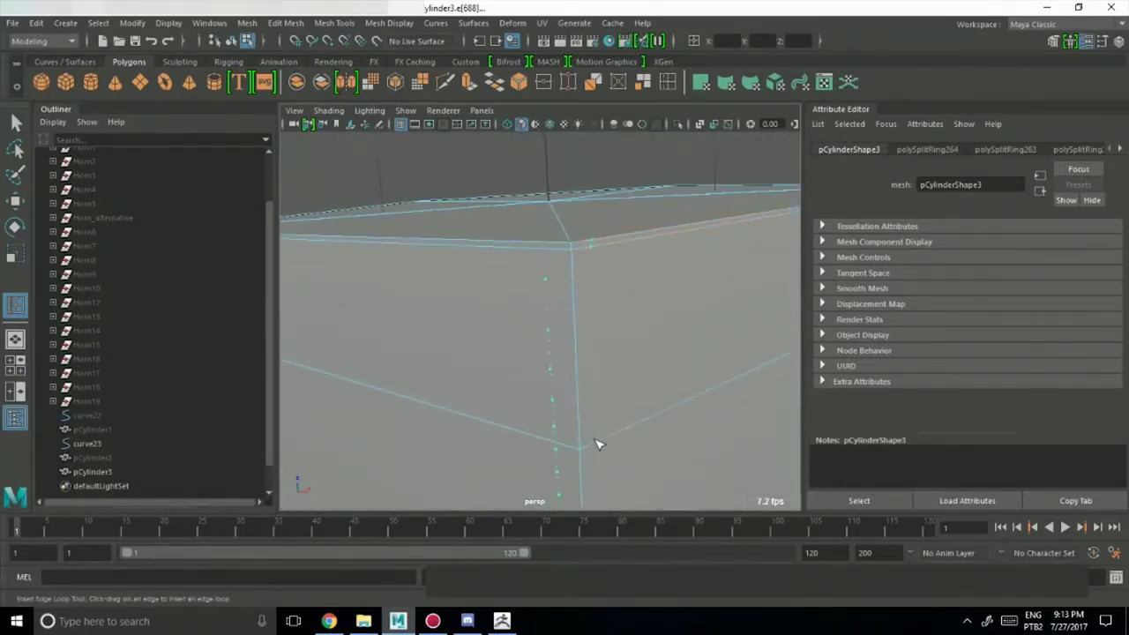
click(583, 448)
drag(621, 437, 623, 435)
Insert an edge loop close to the remaining lengthwise corner edge beside the horn's dark lower side.
alt+right_drag(623, 435, 587, 297)
alt+drag(588, 297, 595, 306)
alt+drag(631, 377, 444, 293)
alt+right_drag(444, 294, 647, 355)
alt+drag(648, 356, 421, 361)
alt+right_drag(422, 360, 600, 410)
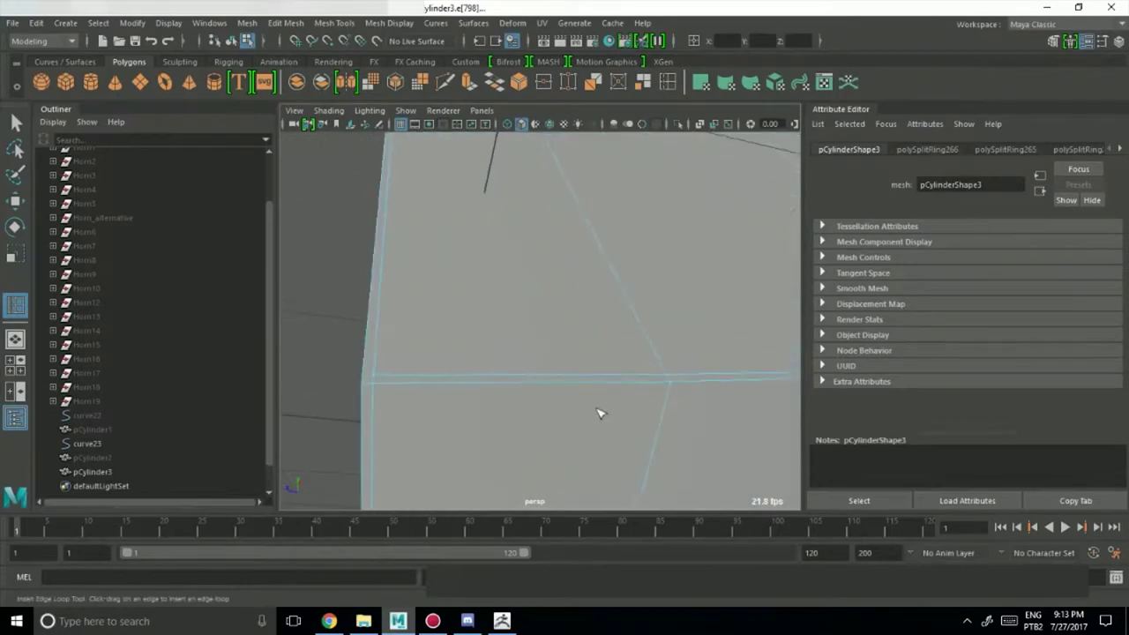
alt+drag(600, 409, 640, 447)
alt+right_drag(642, 450, 485, 379)
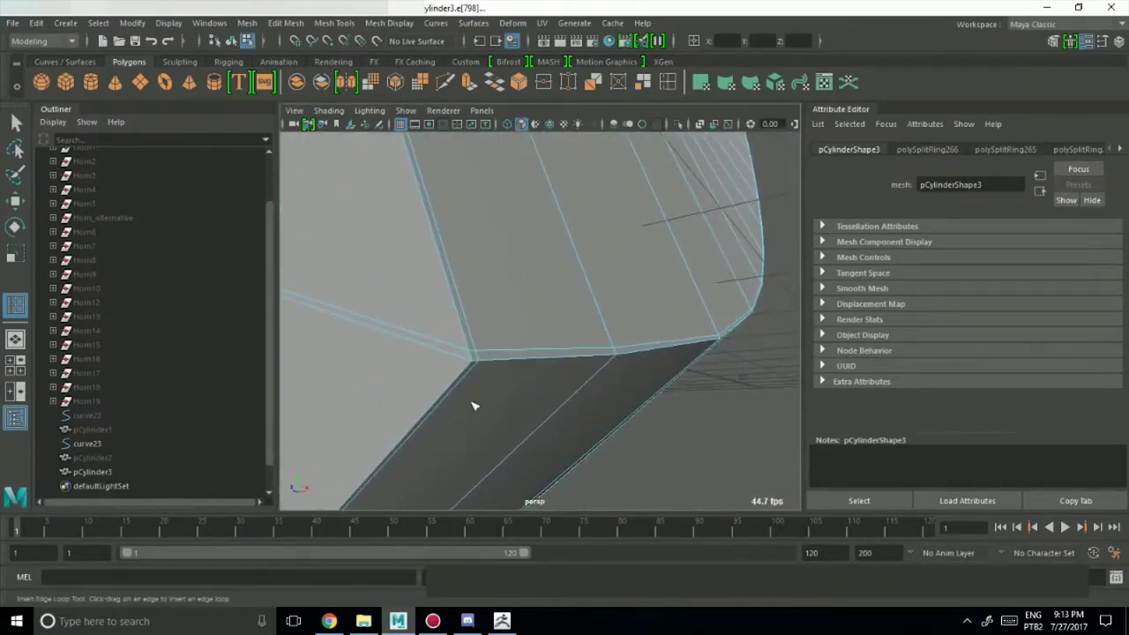
alt+drag(474, 406, 507, 389)
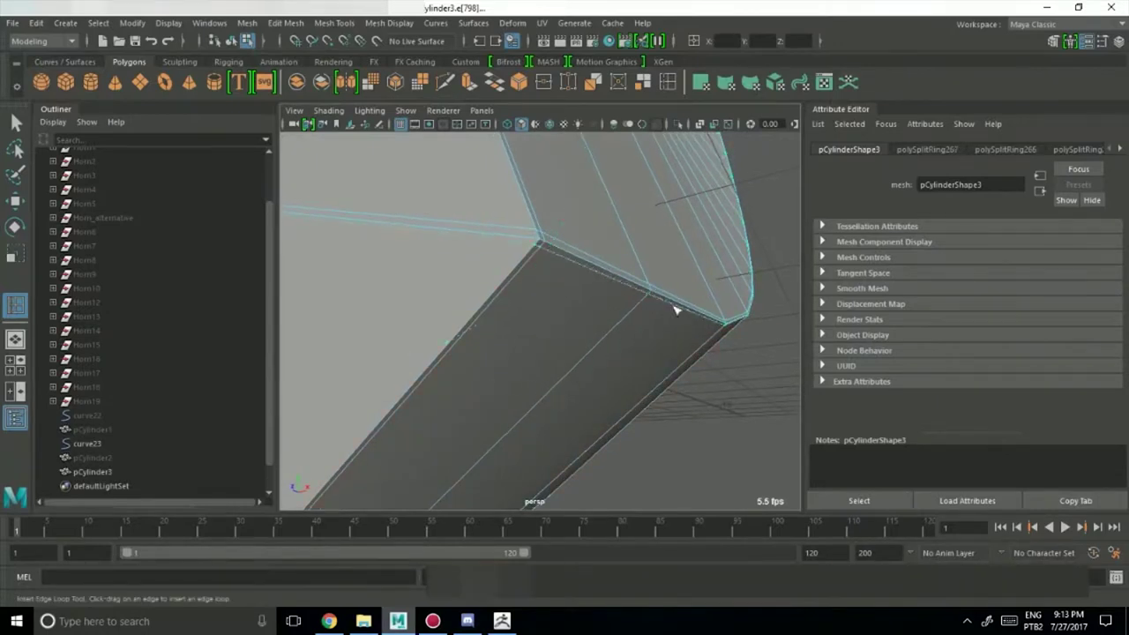
alt+drag(675, 309, 584, 343)
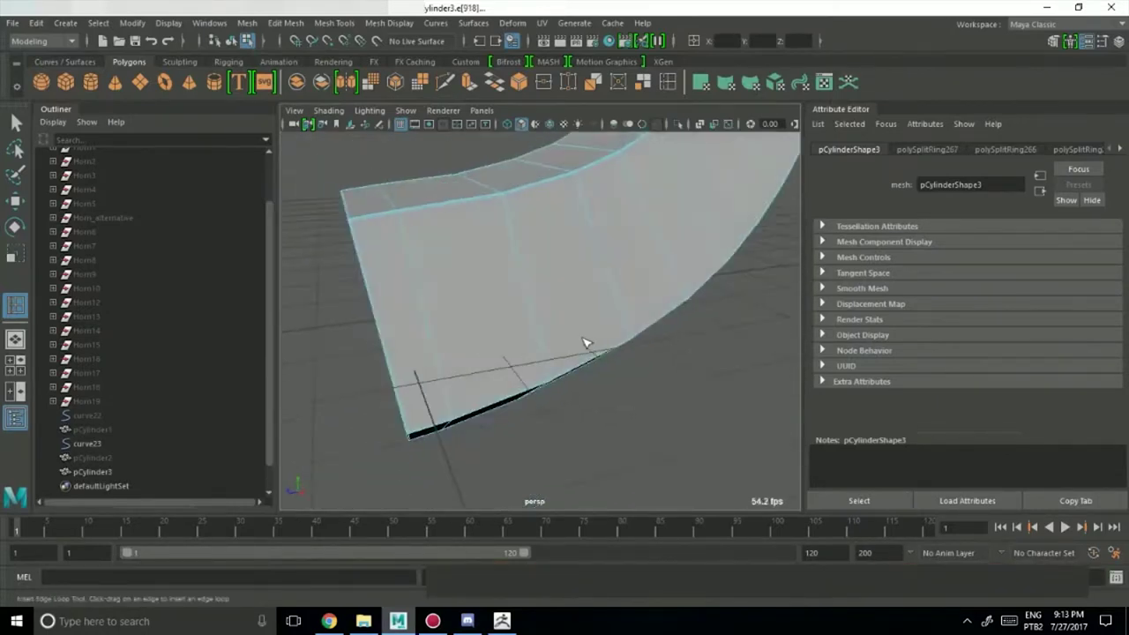
Leave the Insert Edge Loop tool, return the horn to object mode and clear the selection.
alt+right_drag(583, 337, 494, 389)
key(q)
right_drag(575, 280, 651, 196)
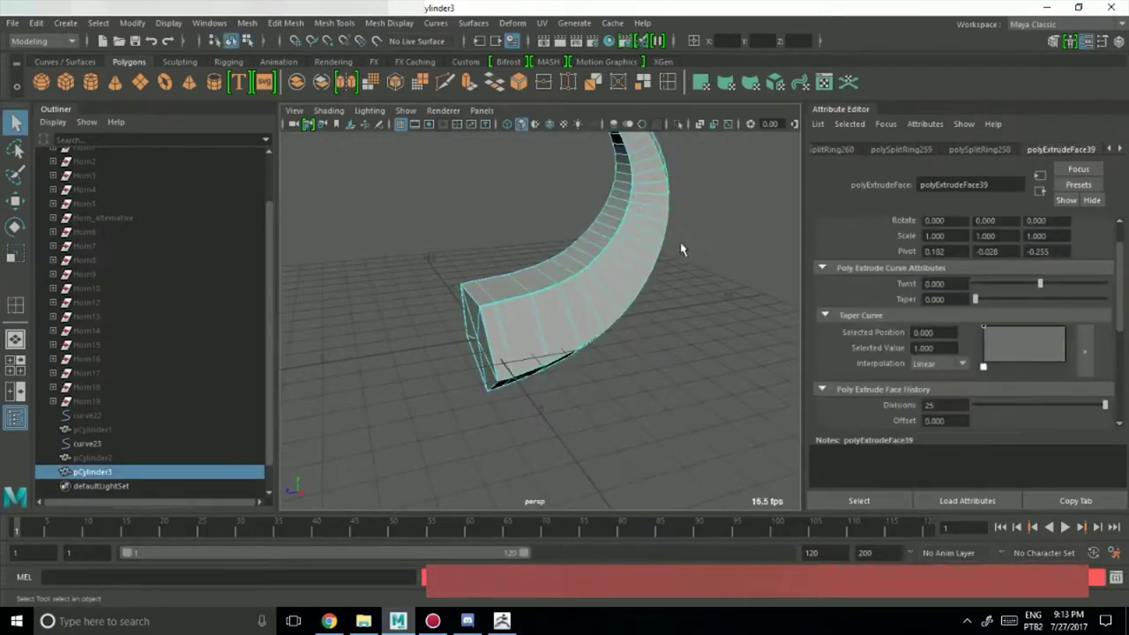
alt+drag(682, 250, 644, 346)
click(664, 406)
alt+drag(683, 451, 564, 369)
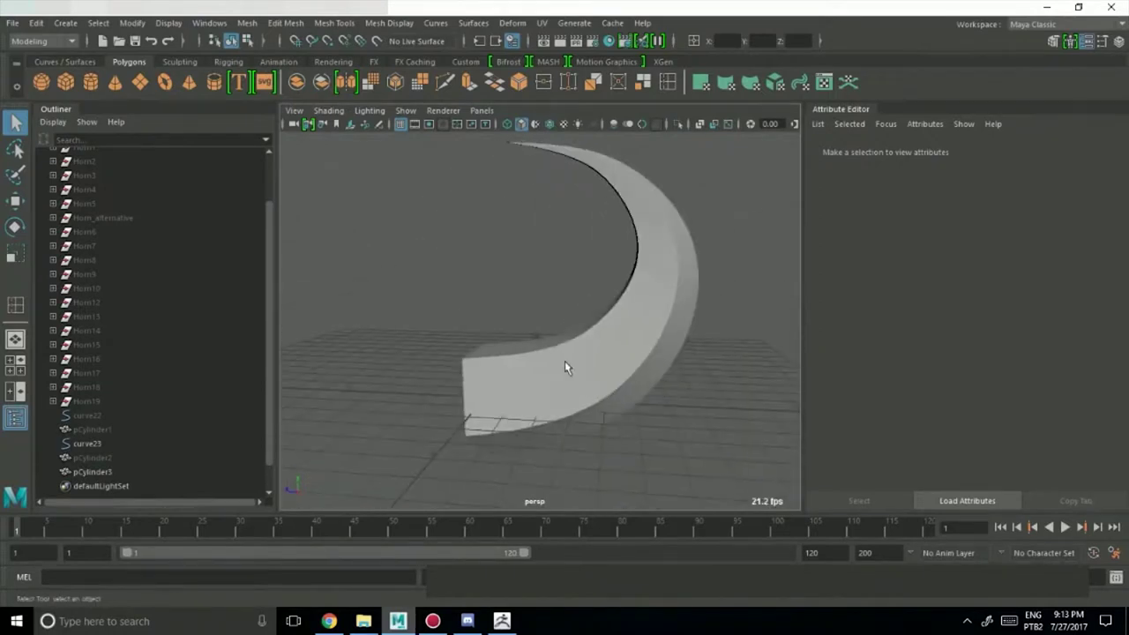
Insert an edge loop right at the horn's pointed tip and return pCylinder3 to object mode.
click(613, 349)
alt+drag(497, 221, 579, 262)
click(18, 305)
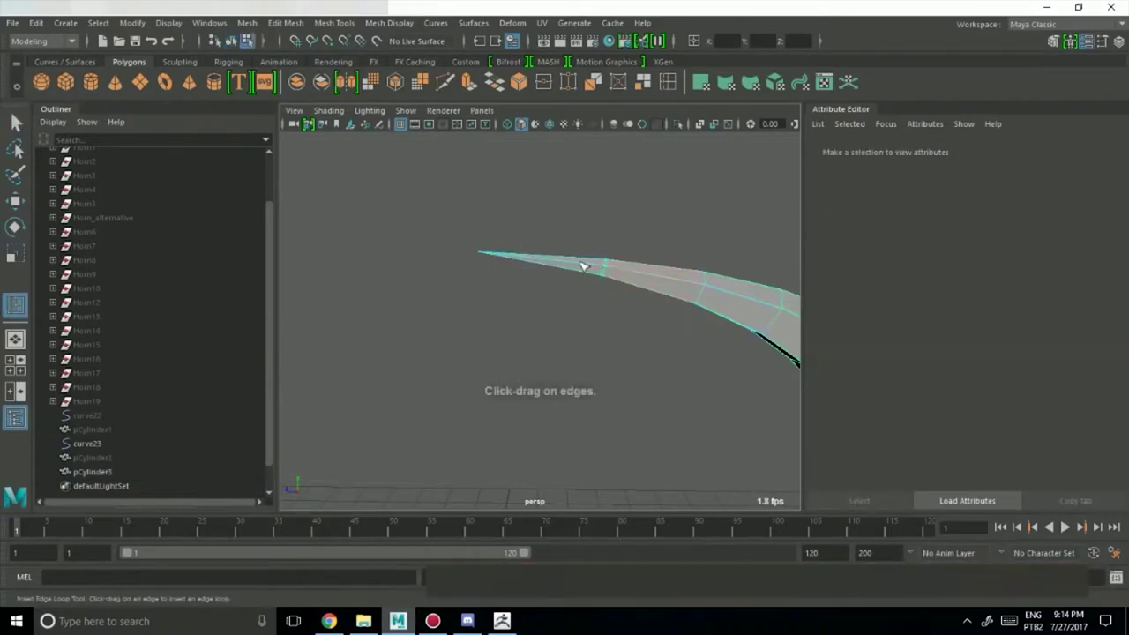
click(656, 288)
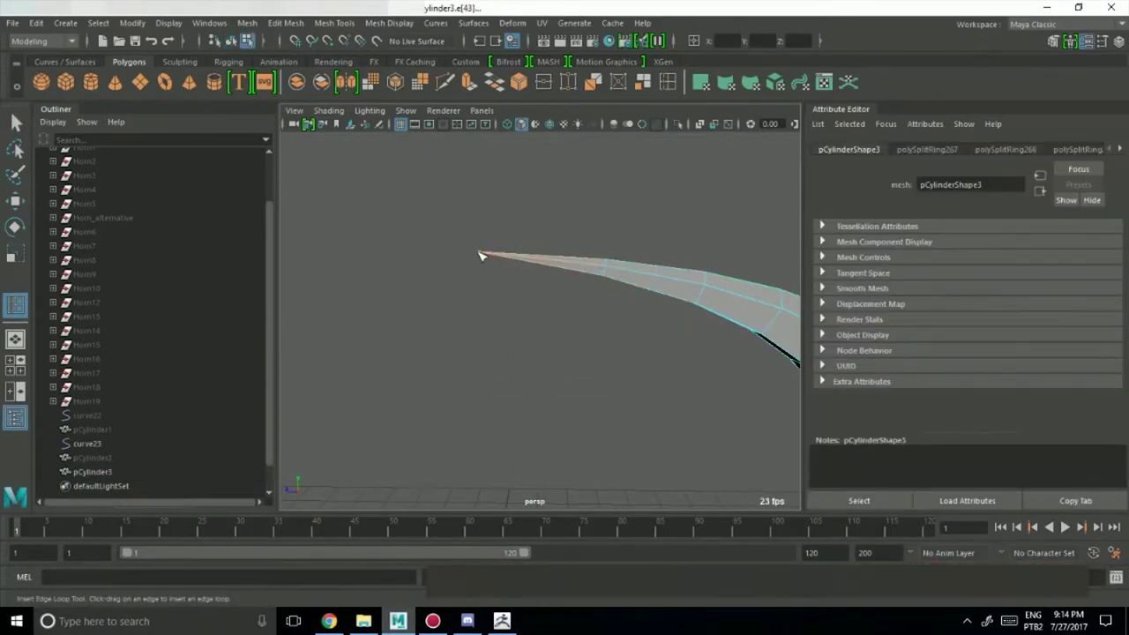
drag(480, 253, 481, 254)
key(q)
right_drag(551, 258, 623, 204)
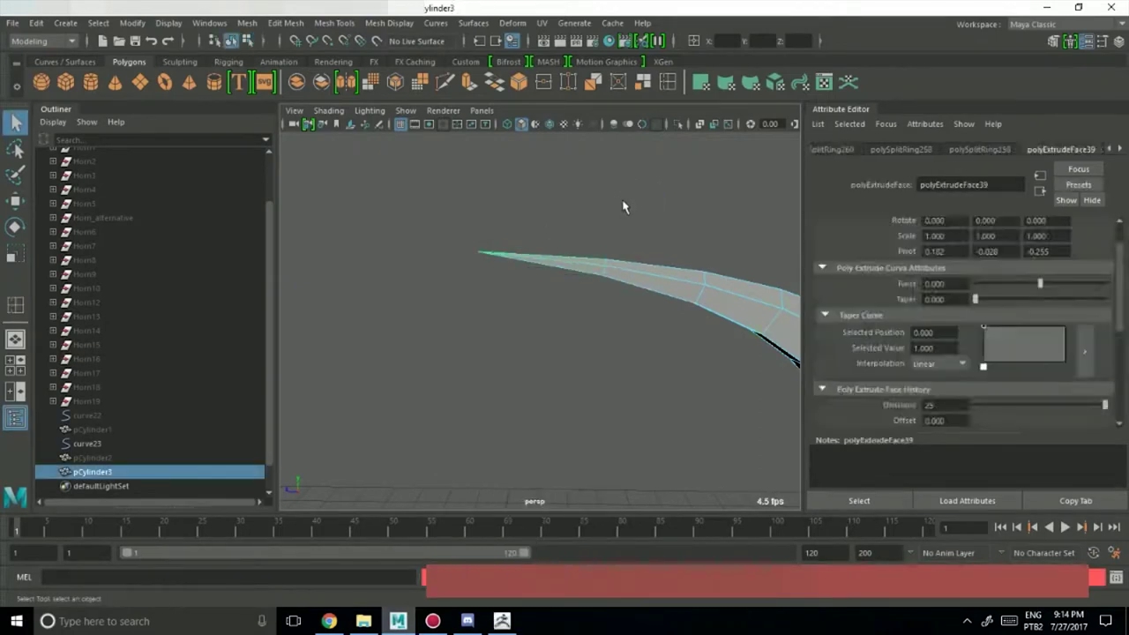
Hide the five-sided horn pCylinder3 and show the round horn pCylinder2 in its place.
click(625, 205)
click(701, 286)
alt+right_drag(701, 286, 373, 200)
alt+middle_drag(536, 298, 519, 245)
alt+drag(519, 244, 636, 228)
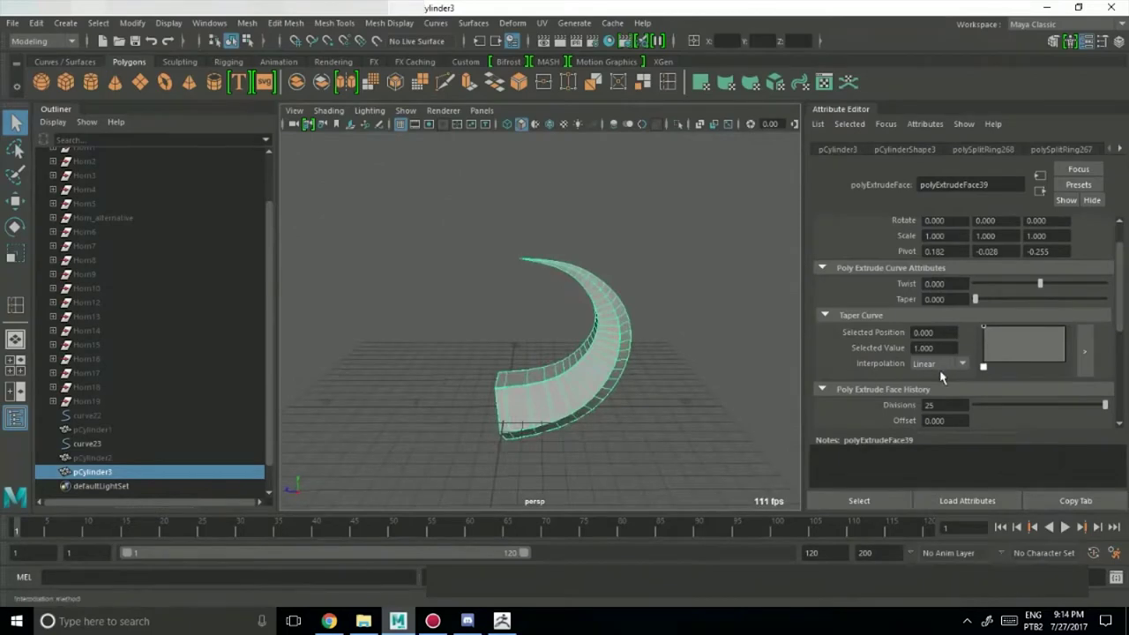
alt+drag(688, 379, 516, 381)
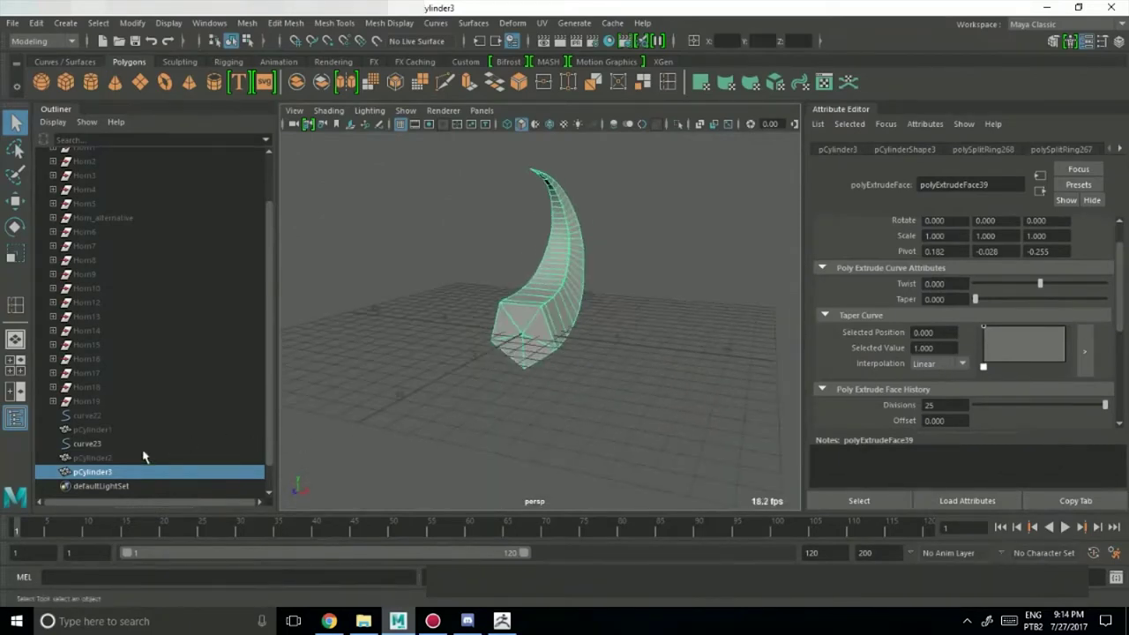
key(ctrl+h)
click(110, 458)
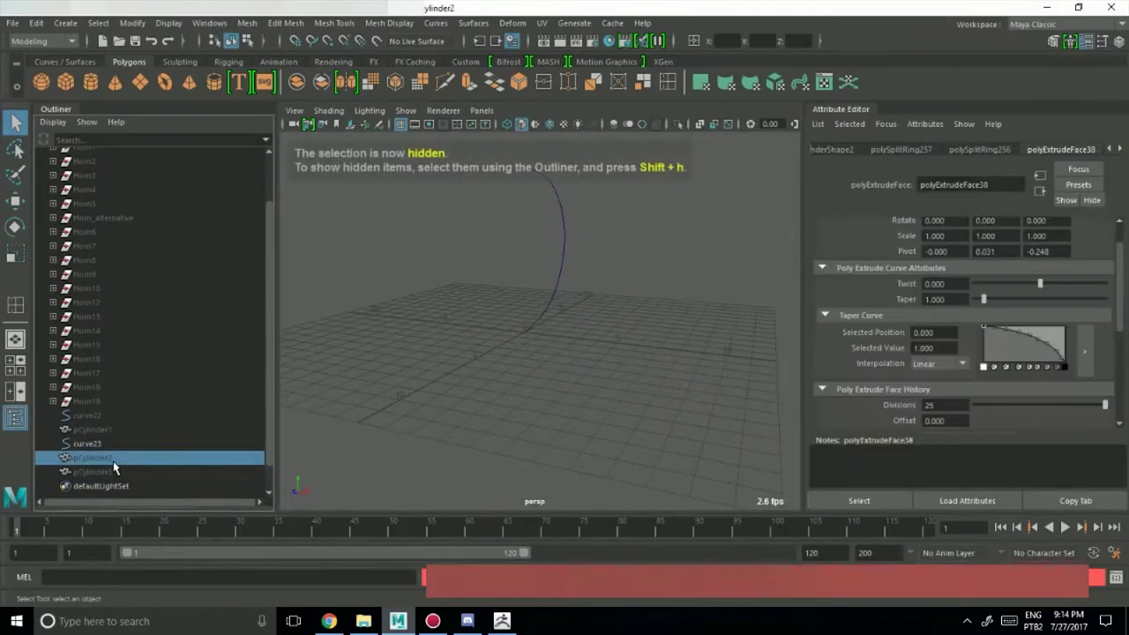
key(shift+h)
alt+drag(743, 348, 808, 395)
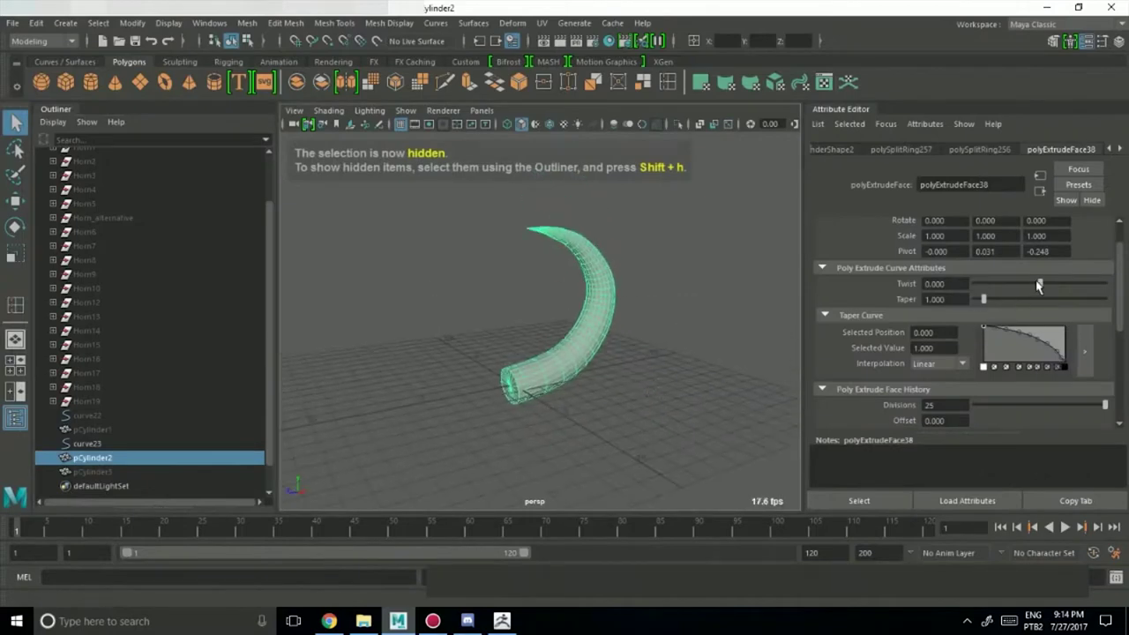
Try a Twist of 180 on pCylinder2's polyExtrudeFace38 extrusion.
drag(1039, 285, 1126, 289)
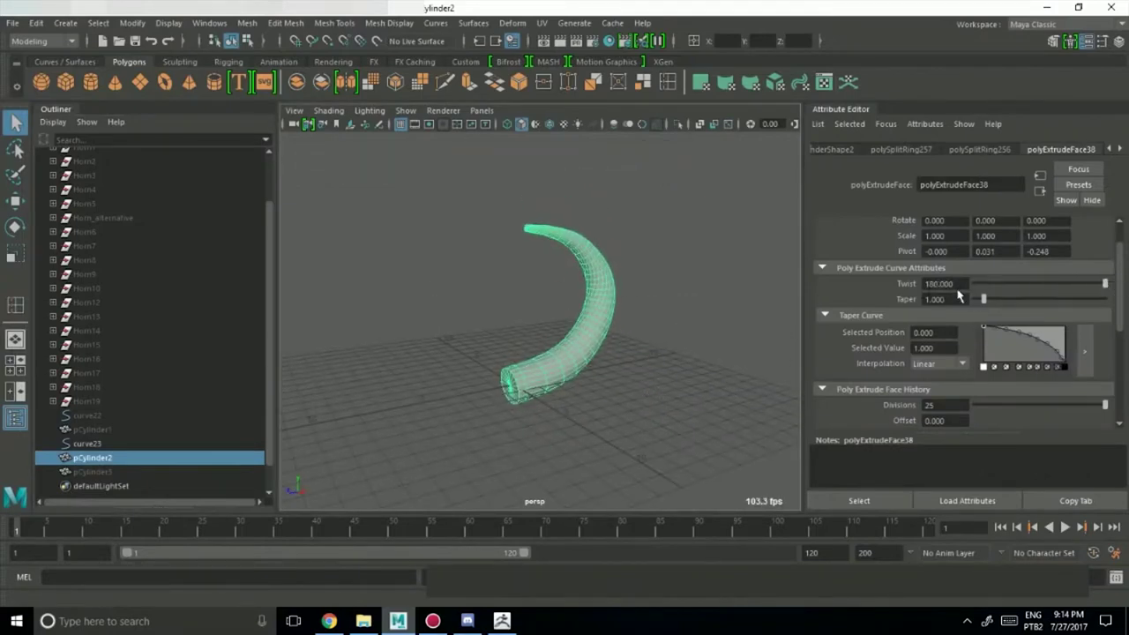
click(659, 403)
scroll(126, 453, down, 1)
Hide pCylinder2 and show the five-sided horn pCylinder3 again.
click(114, 438)
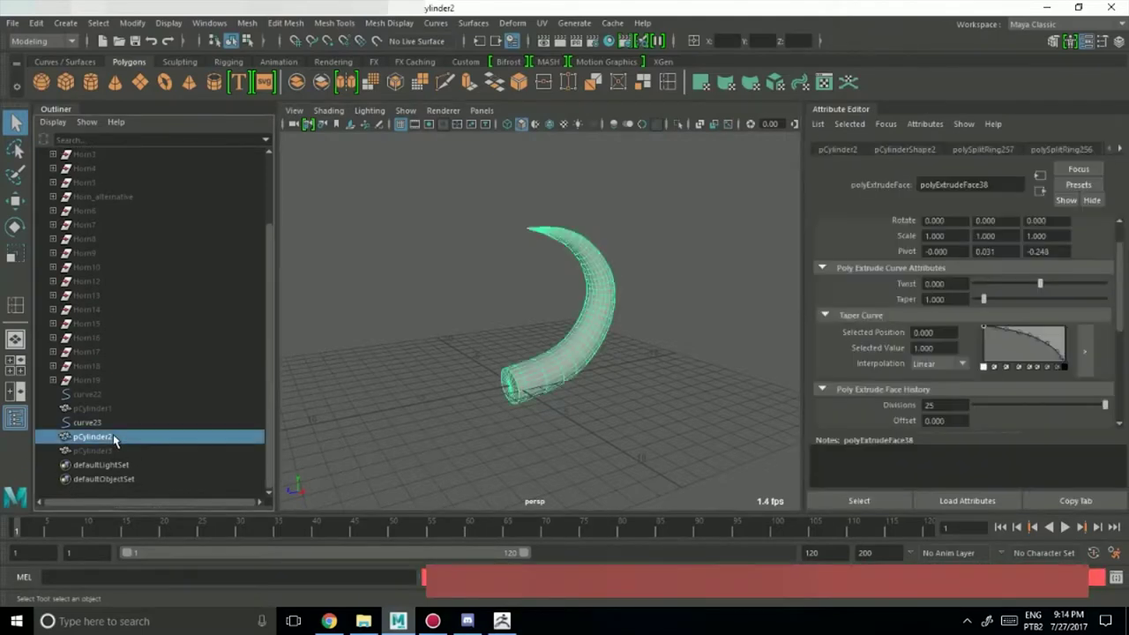
key(ctrl+h)
click(104, 451)
key(shift+h)
alt+drag(599, 404, 541, 400)
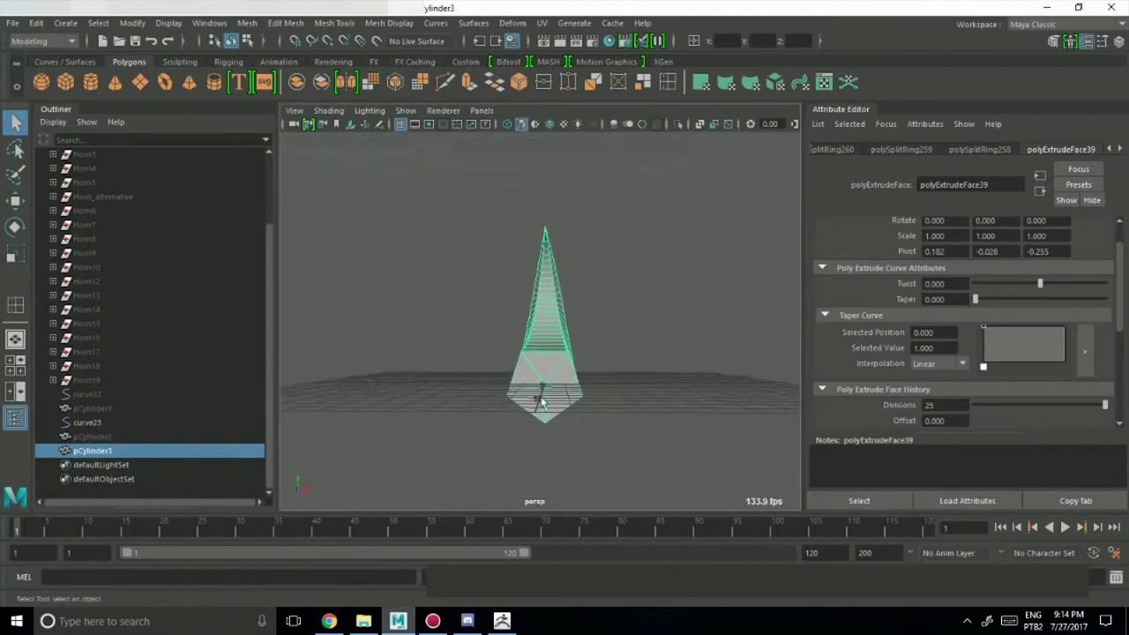
Try a Twist of 180 on pCylinder3's polyExtrudeFace39 extrusion and inspect the twisted horn.
alt+drag(633, 329, 598, 350)
scroll(651, 374, up, 5)
alt+drag(650, 376, 583, 423)
scroll(529, 411, down, 4)
click(721, 398)
alt+drag(718, 399, 631, 349)
click(640, 381)
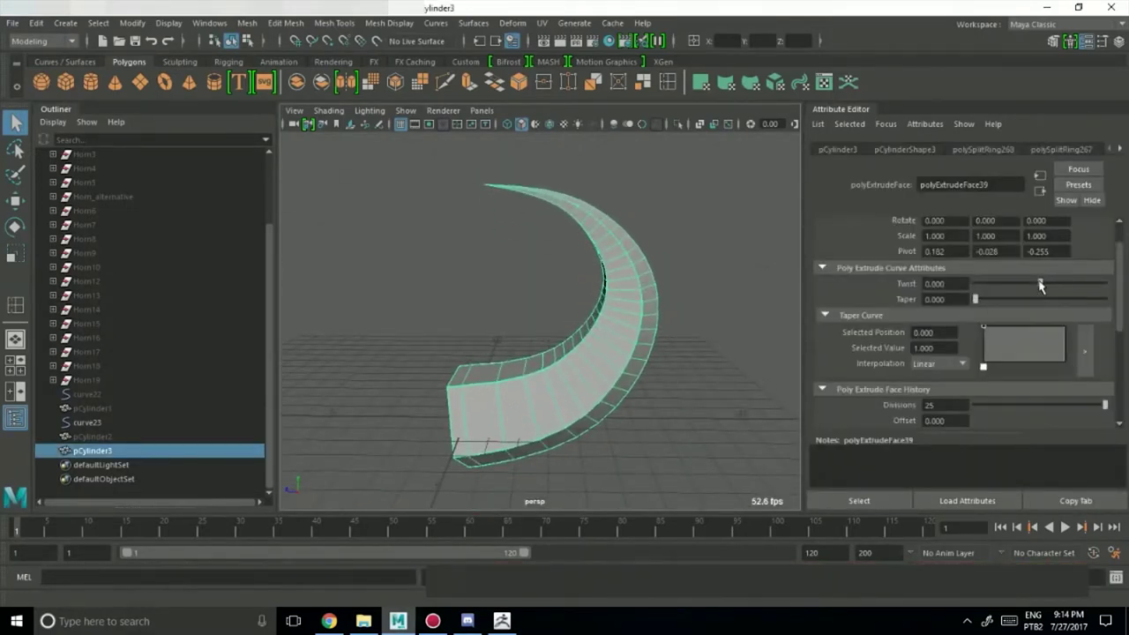
drag(1041, 284, 1114, 286)
click(530, 305)
alt+drag(530, 305, 575, 362)
click(574, 362)
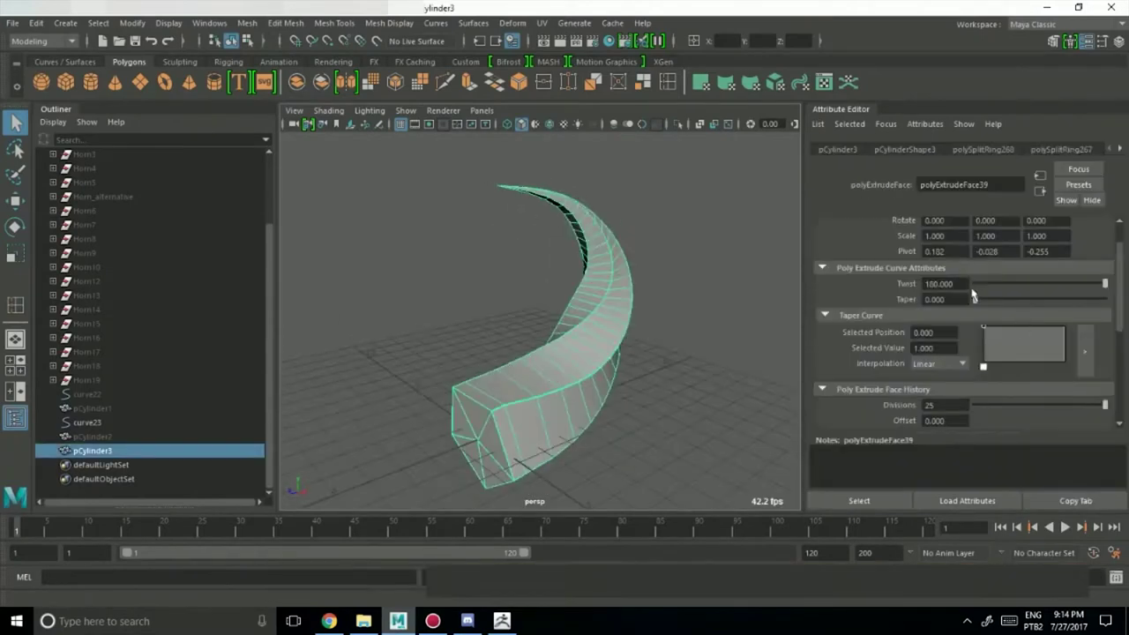
Set the Twist of pCylinder3's polyExtrudeFace39 extrusion back to 0.
text(0)
key(Return)
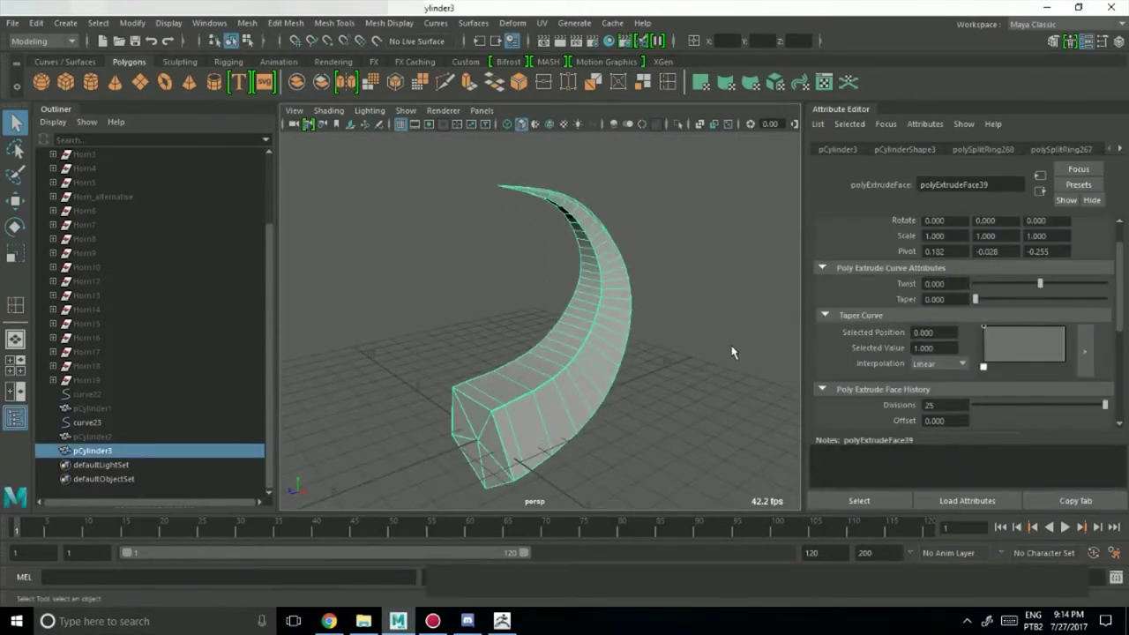
alt+right_drag(731, 352, 457, 338)
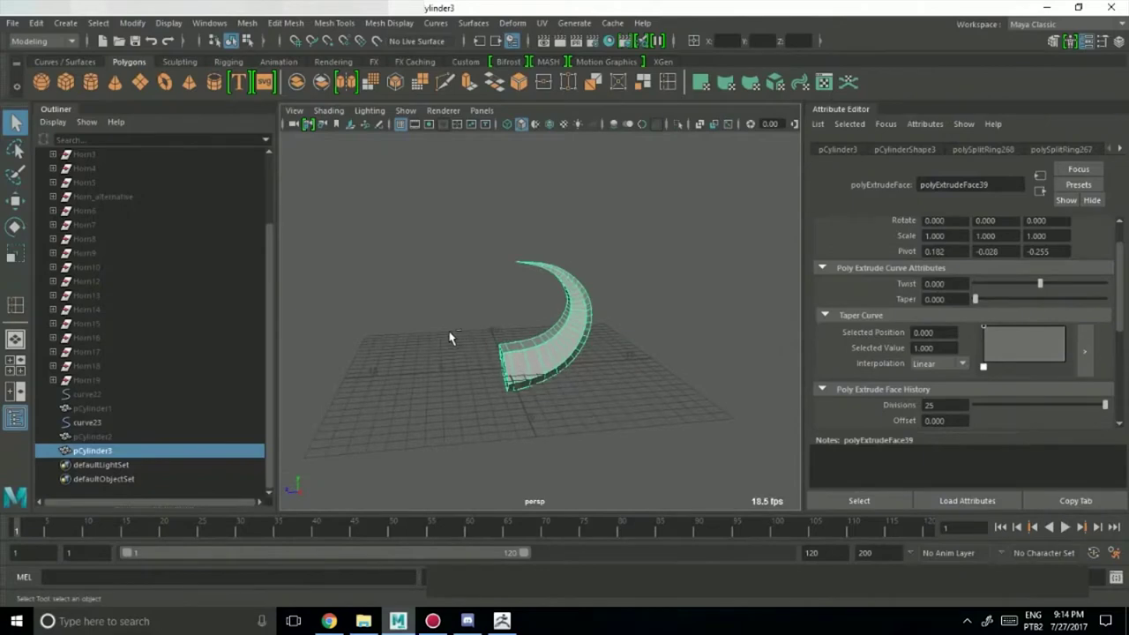
key(ctrl+d)
alt+drag(441, 357, 455, 332)
key(ctrl+z)
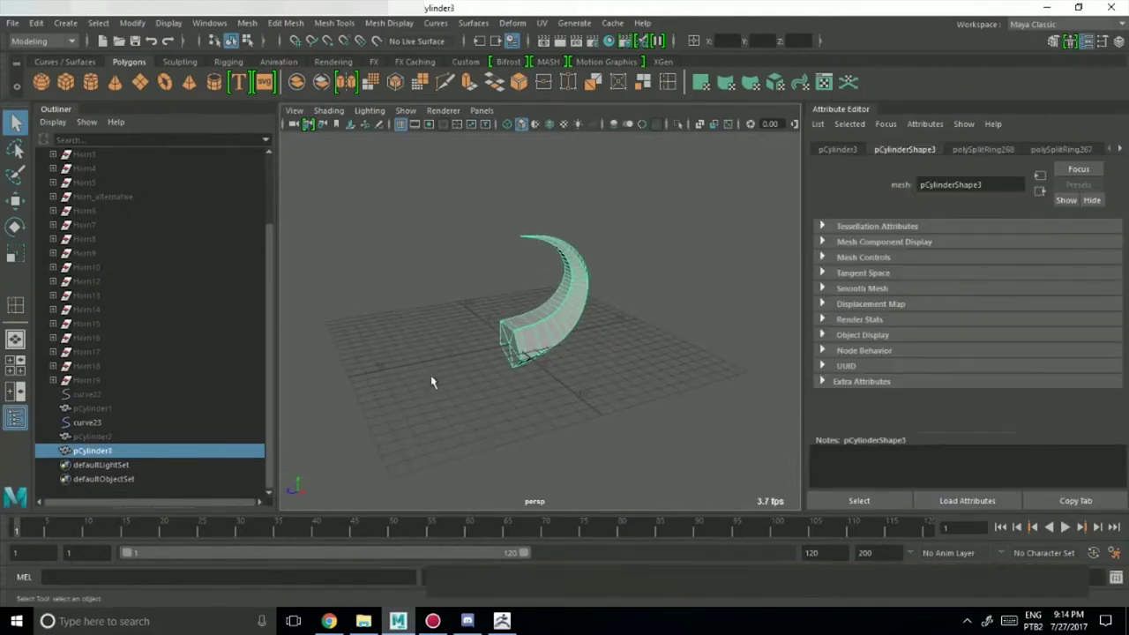
Set the Twist of pCylinder3's polyExtrudeFace39 extrusion to 180 and duplicate the twisted horn.
click(1120, 150)
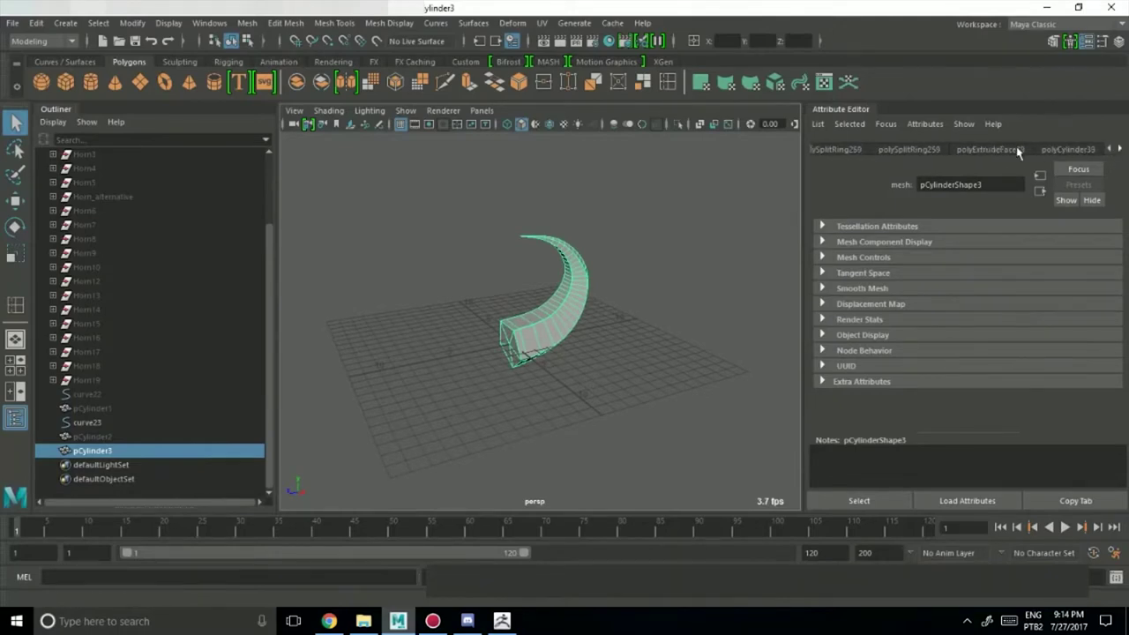
click(990, 149)
drag(1041, 283, 1109, 288)
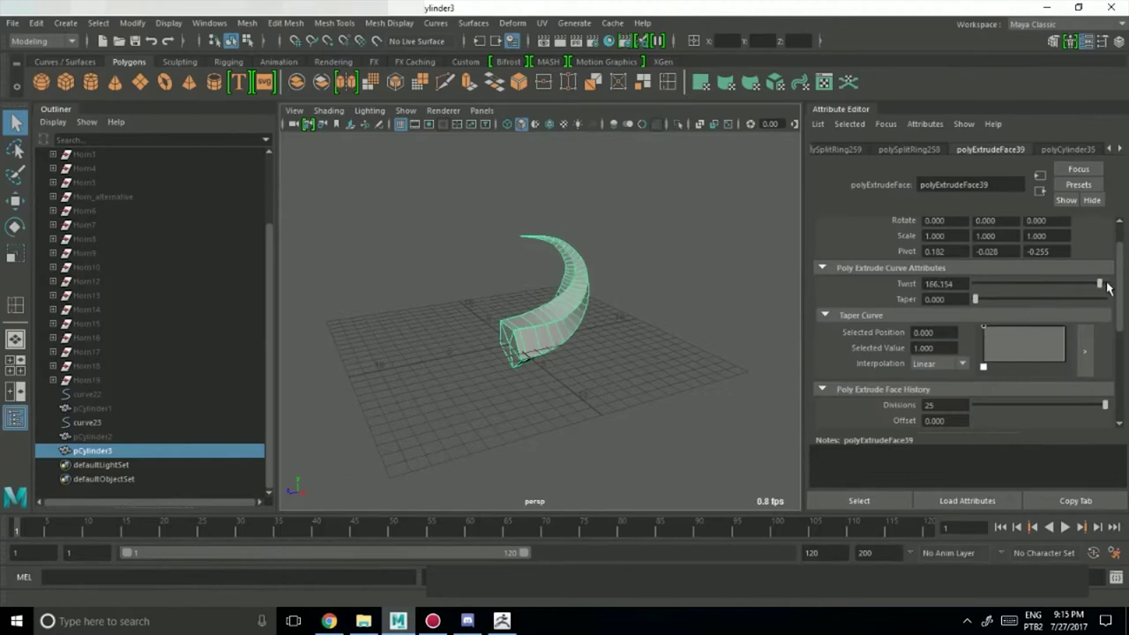
click(570, 329)
click(604, 347)
click(575, 324)
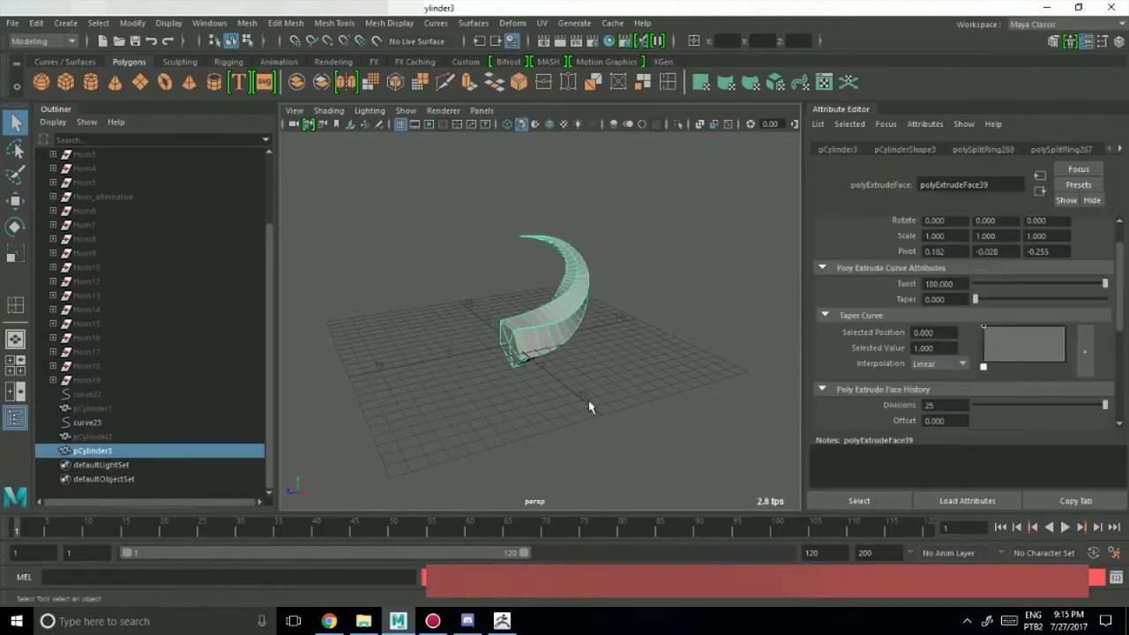
key(ctrl+d)
mouse_move(582, 409)
alt+mouse_down()
mouse_move(521, 391)
mouse_move(680, 403)
mouse_move(747, 365)
mouse_move(577, 386)
mouse_move(585, 414)
mouse_move(577, 406)
alt+mouse_up()
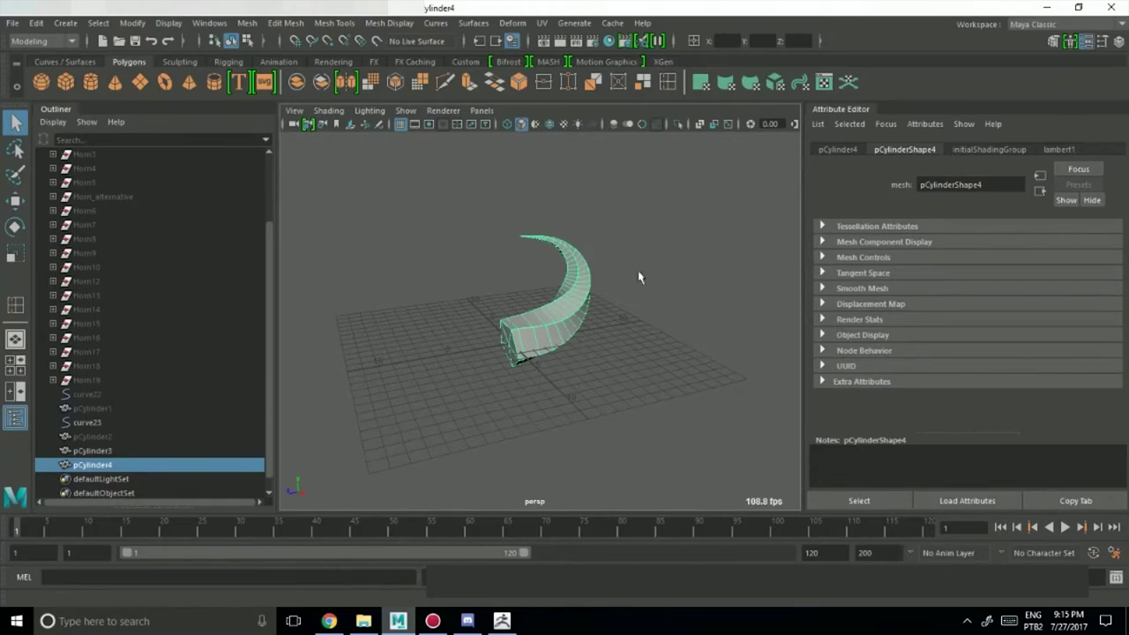
Reset the Twist of the original horn pCylinder3's polyExtrudeFace39 extrusion to 0.
click(117, 451)
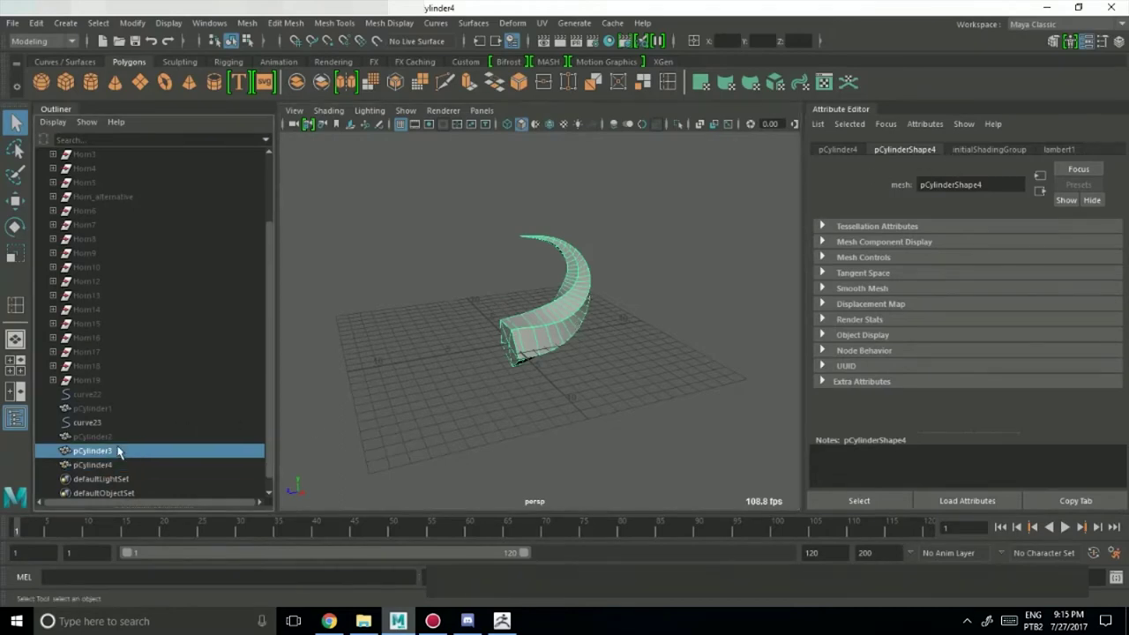
click(1123, 148)
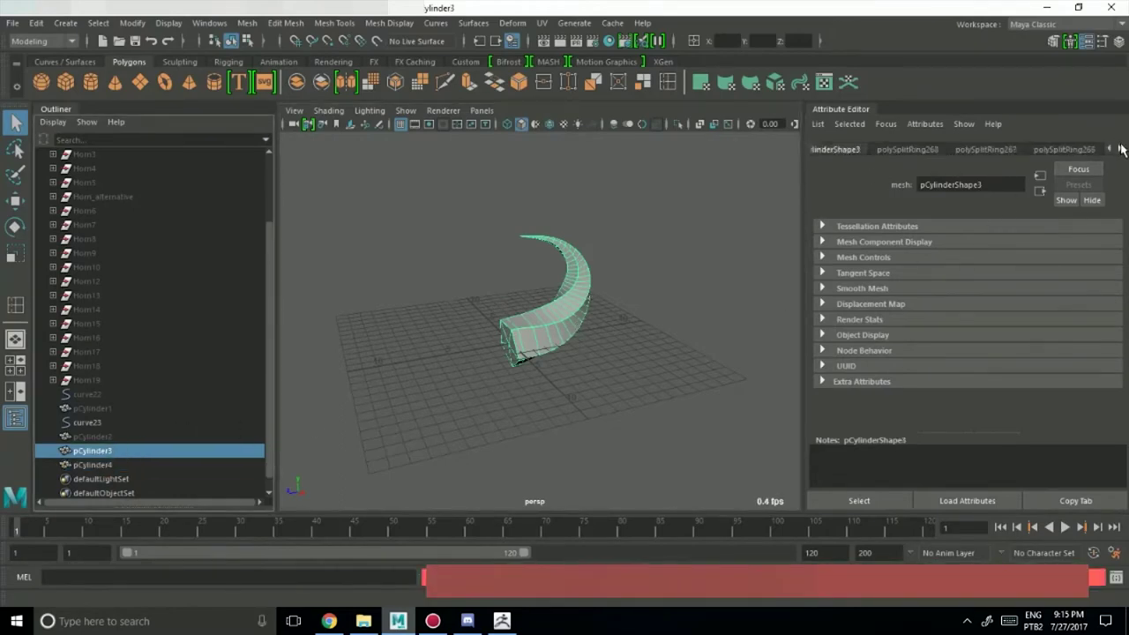
click(1121, 151)
click(1121, 152)
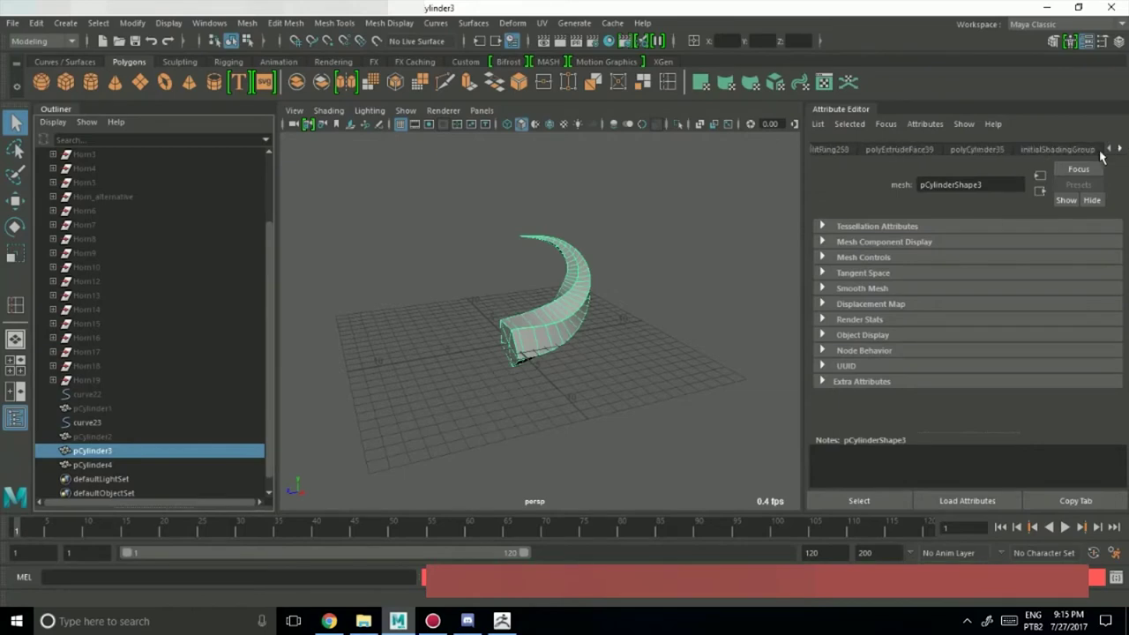
click(917, 150)
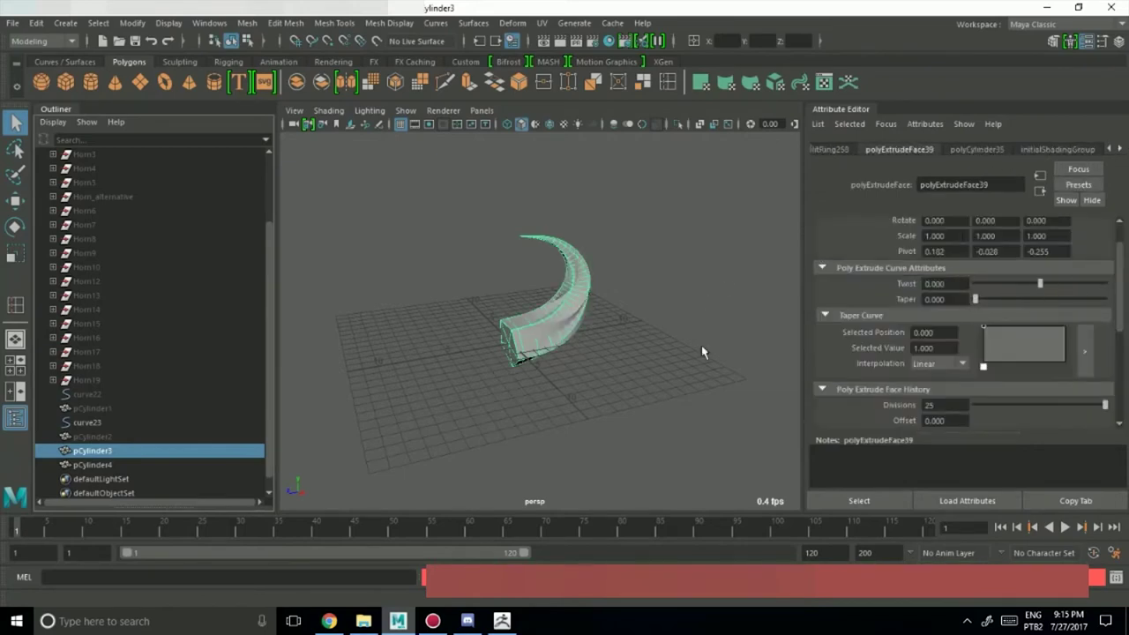
click(527, 425)
Hide the twisted duplicate pCylinder4 to view the untwisted horn pCylinder3 on its own.
click(118, 468)
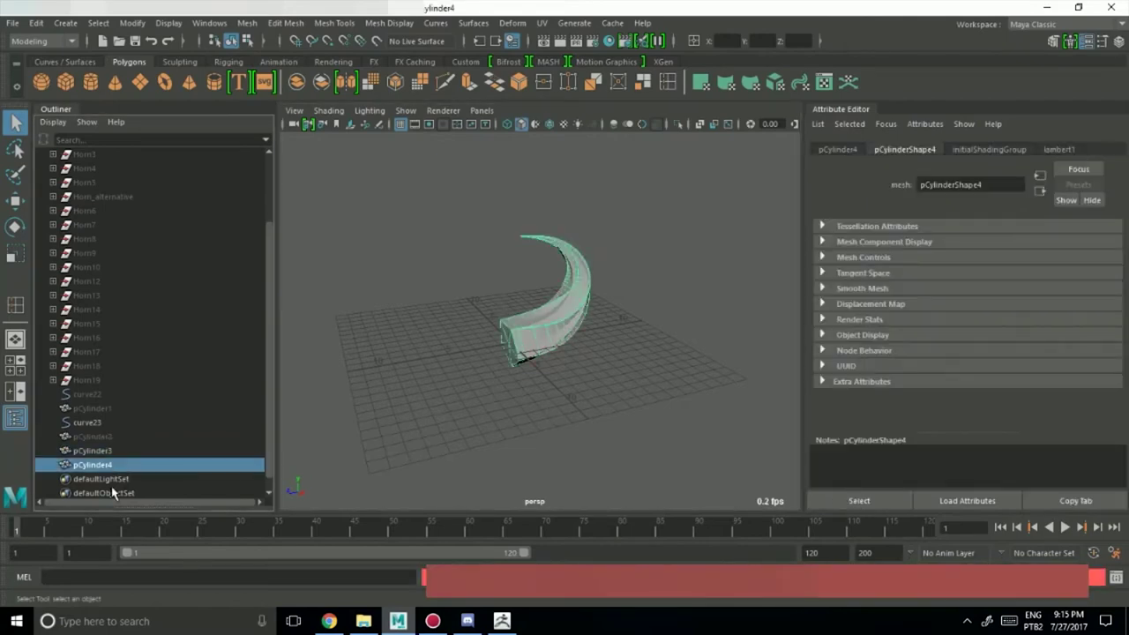
key(ctrl+h)
alt+drag(380, 398, 670, 381)
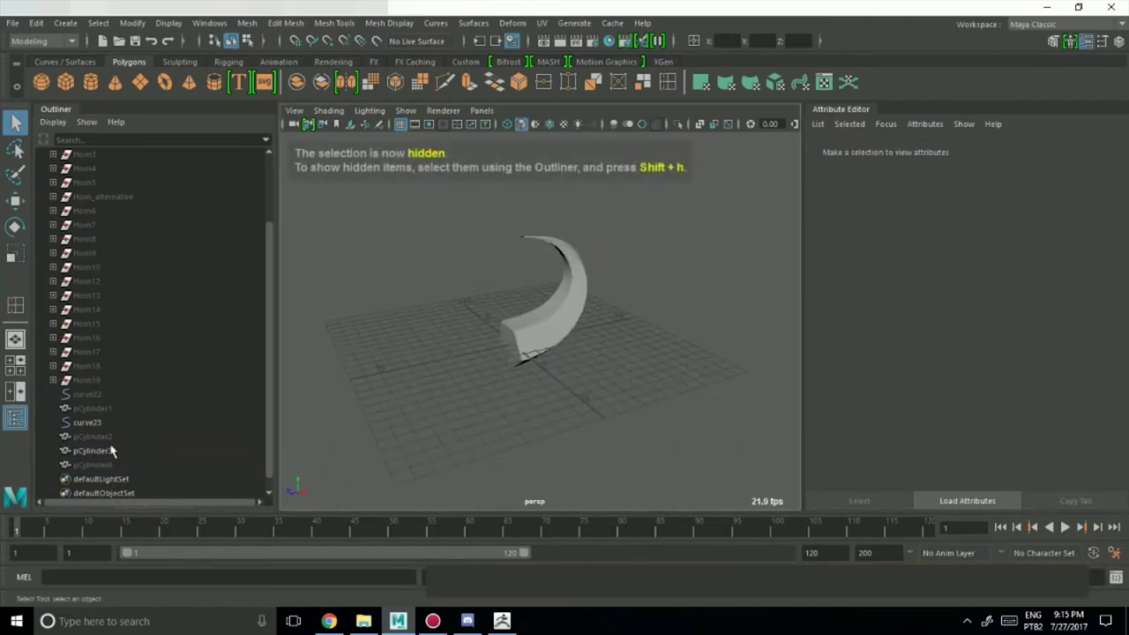
Hide the untwisted horn pCylinder3, show the twisted duplicate pCylinder4 and inspect its base up close.
click(108, 451)
key(ctrl+h)
click(104, 464)
key(shift+h)
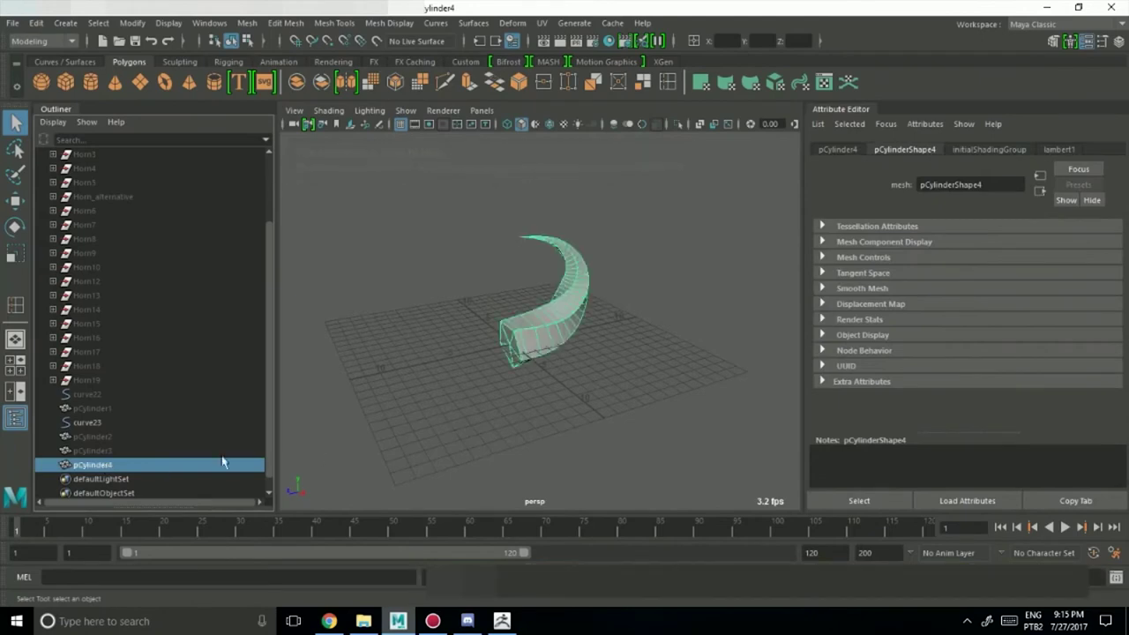
click(702, 357)
alt+drag(685, 355, 469, 430)
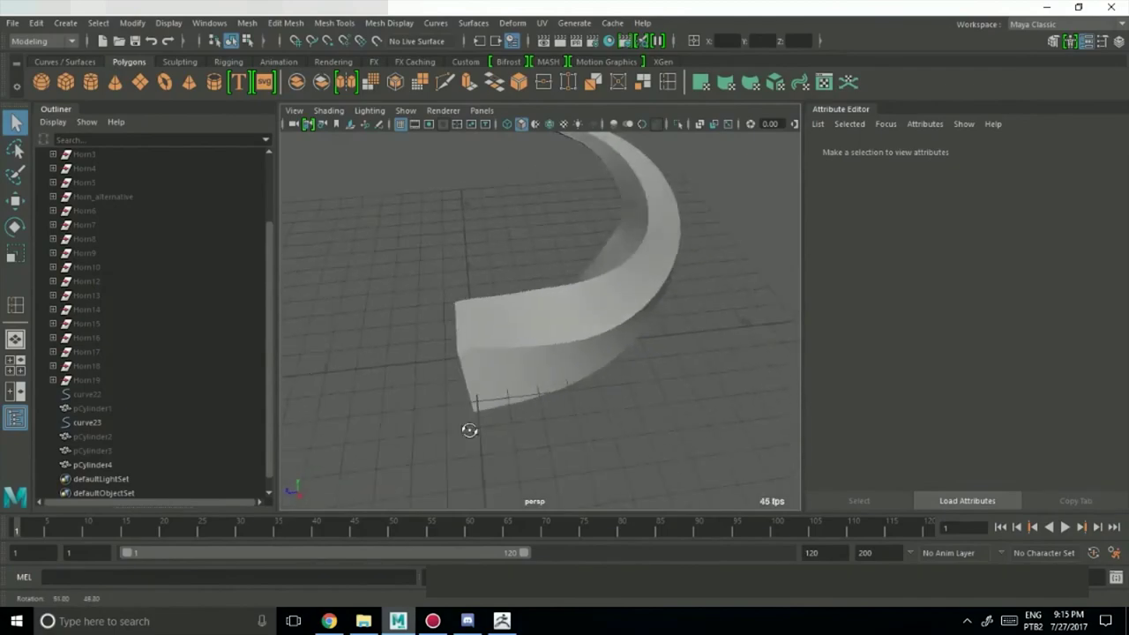